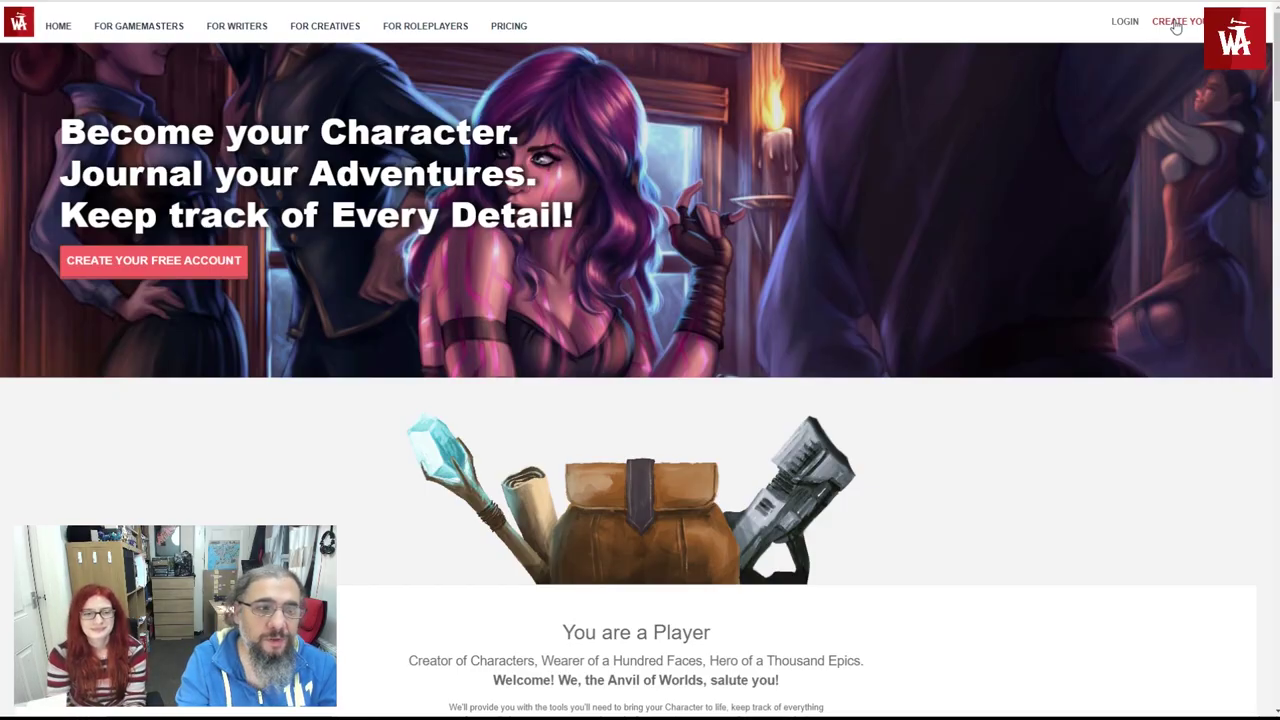
- Start a new World Anvil account and enter the e-mail address and a username
{"action": "left_click", "coordinate": [1176, 24]}
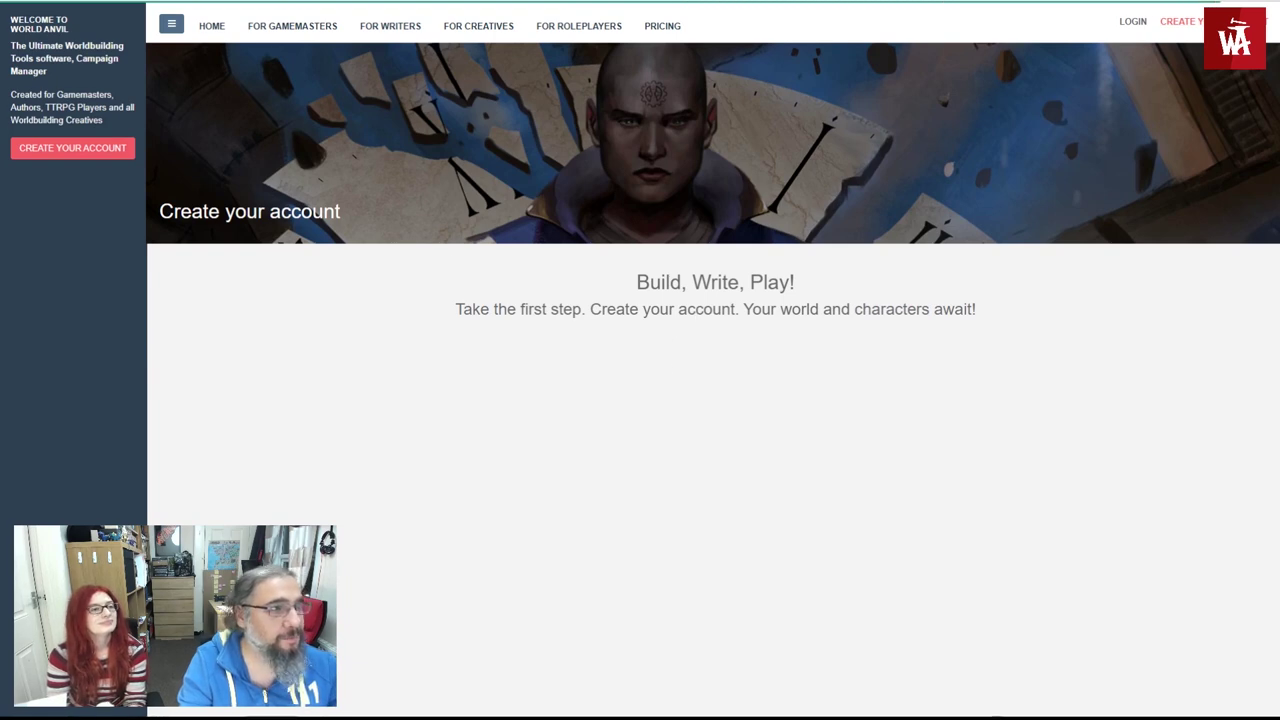
{"action": "left_click", "coordinate": [566, 366]}
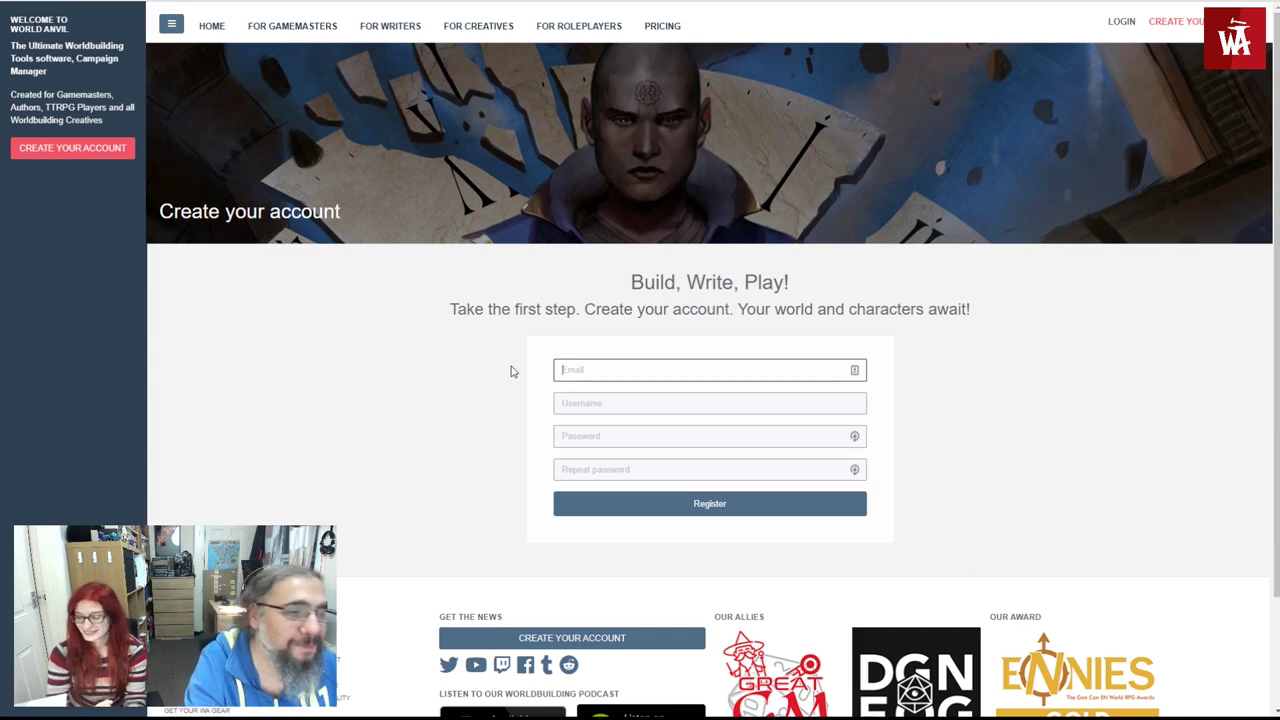
{"action": "type", "text": "hel"}
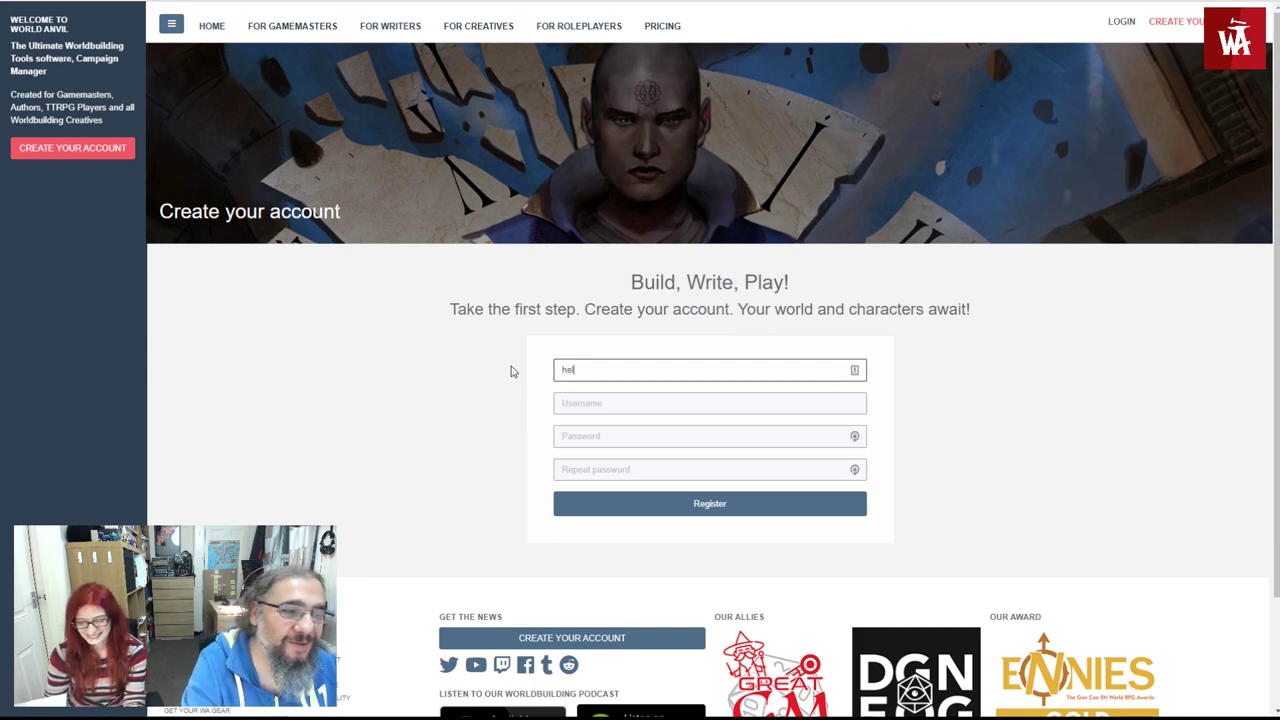
{"action": "type", "text": "l"}
{"action": "key", "text": "BackSpace"}
{"action": "key", "text": "BackSpace"}
{"action": "key", "text": "BackSpace"}
{"action": "key", "text": "BackSpace"}
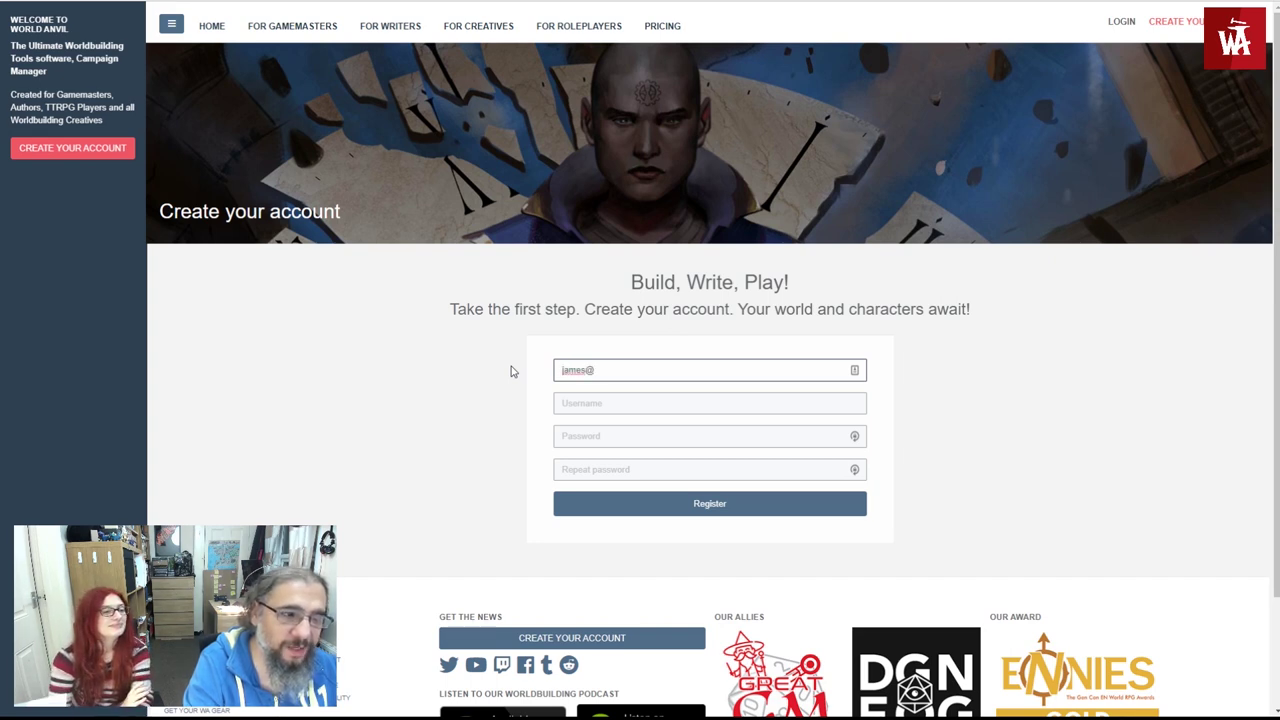
{"action": "key", "text": "Tab"}
{"action": "type", "text": "JamesWorldAnvil"}
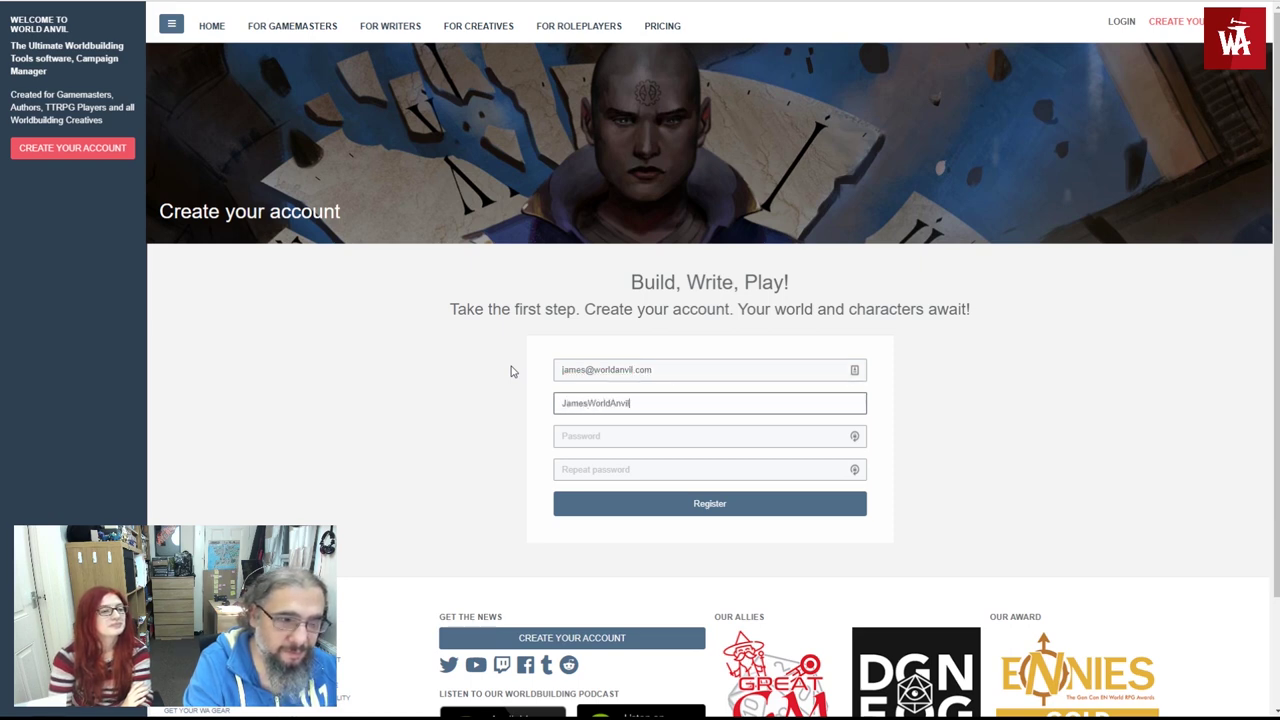
- Enter the account password, repeat it, and submit the registration
{"action": "key", "text": "ctrl+a"}
{"action": "key", "text": "Tab"}
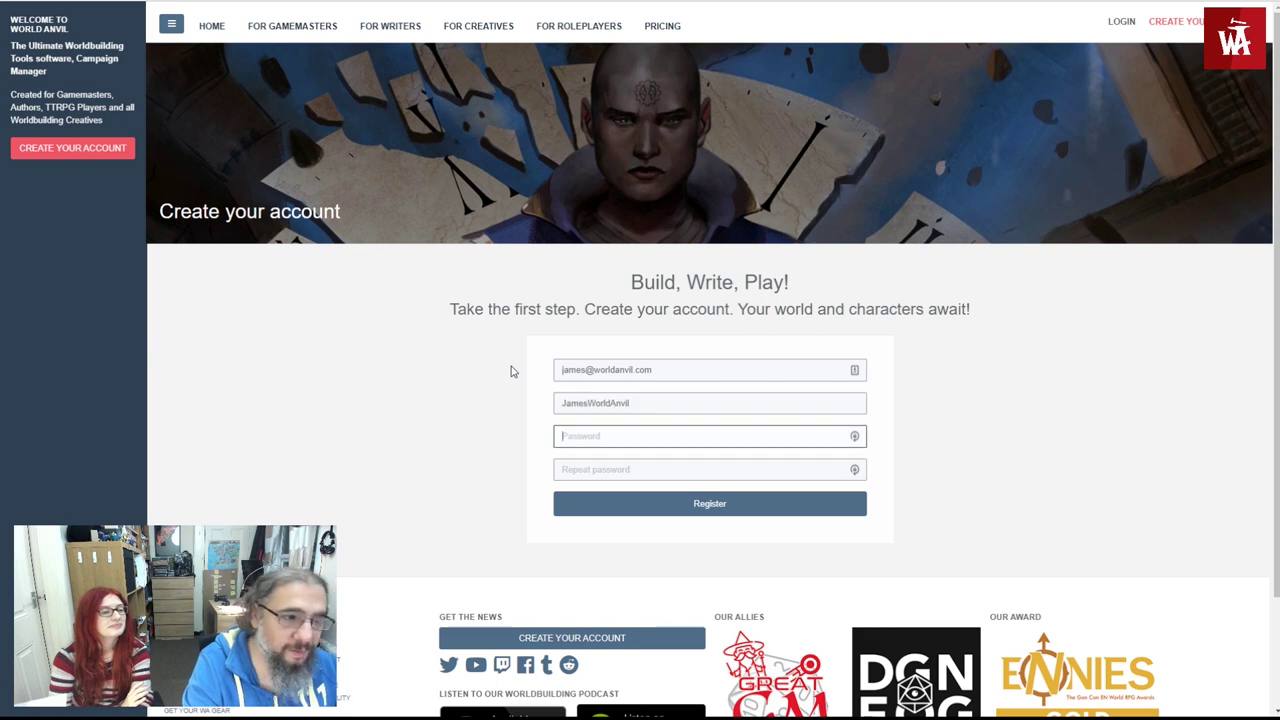
{"action": "key", "text": "ctrl+v"}
{"action": "key", "text": "Tab"}
{"action": "type", "text": "*"}
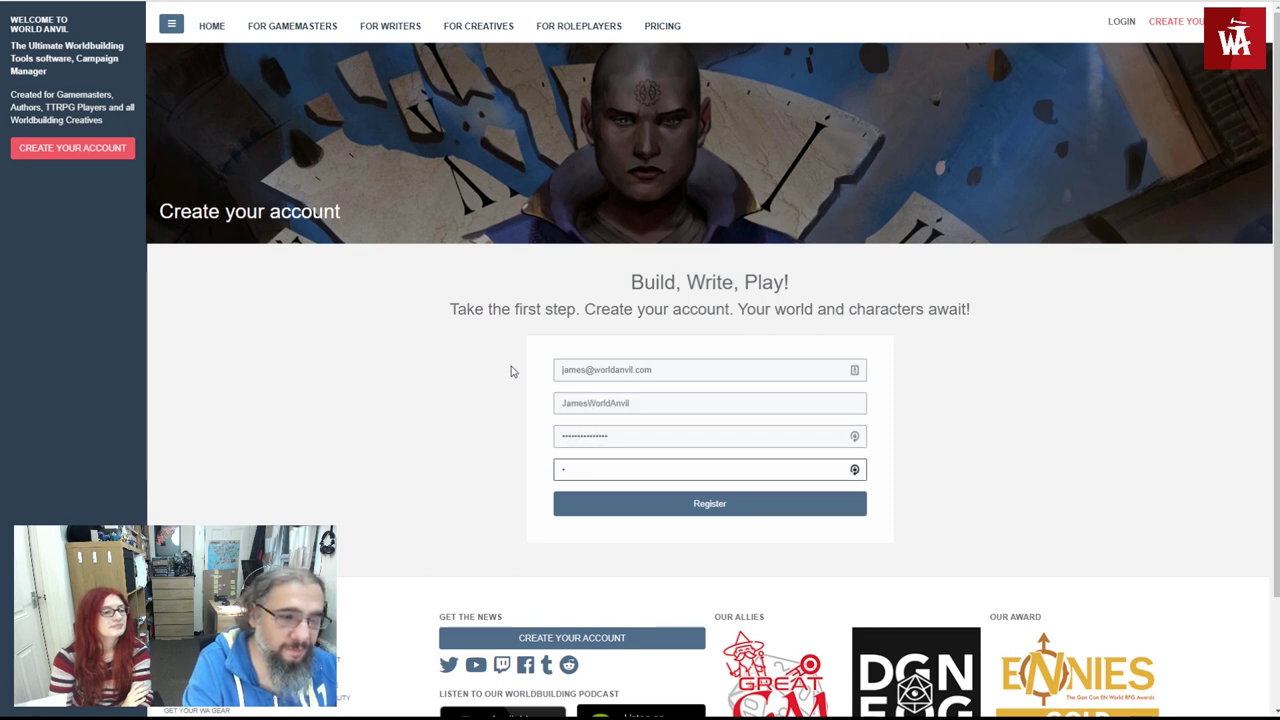
{"action": "key", "text": "BackSpace"}
{"action": "key", "text": "ctrl+v"}
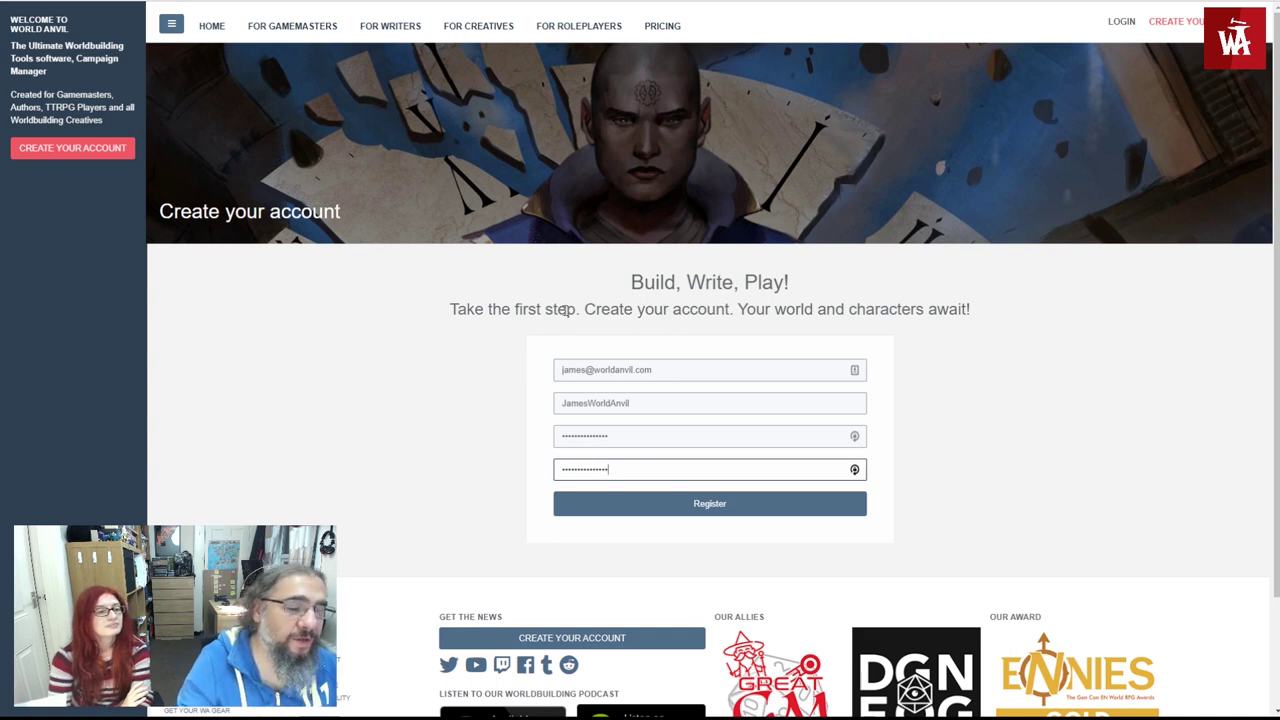
{"action": "key", "text": "Return"}
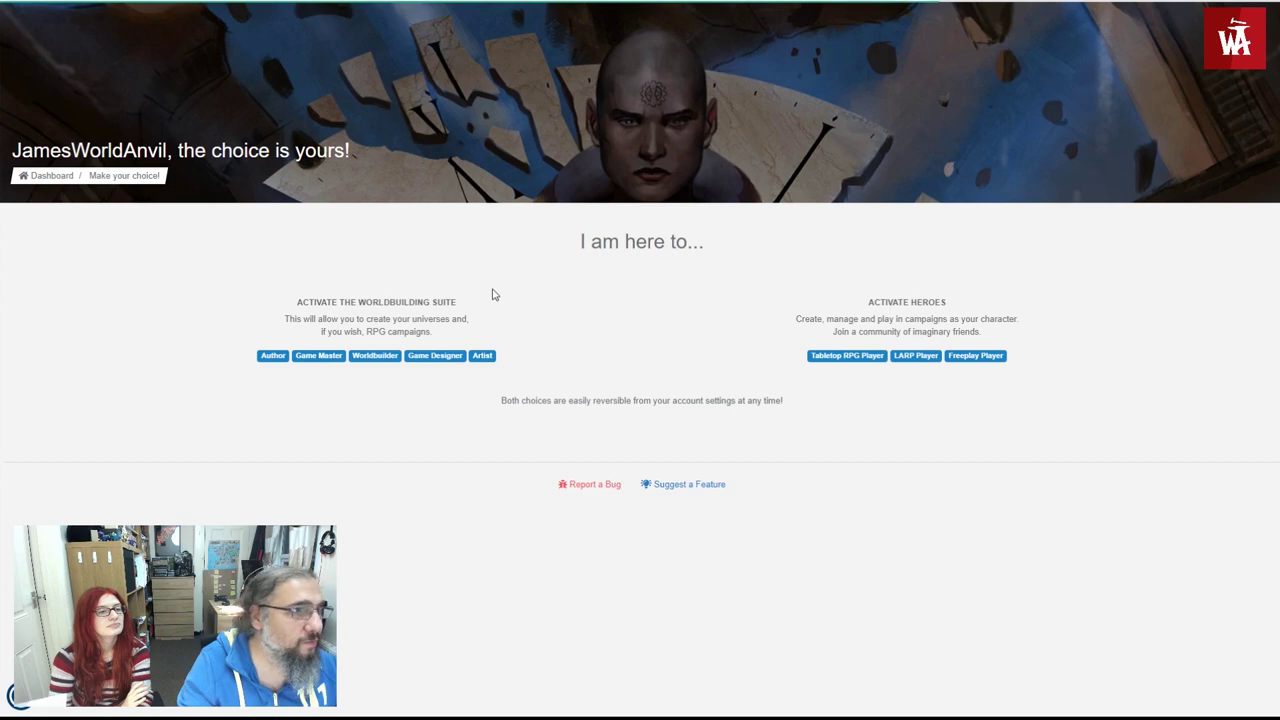
- On the 'I am here to...' page, choose the Create My Hero option
{"action": "scroll", "coordinate": [526, 380], "scroll_direction": "down", "scroll_amount": 1}
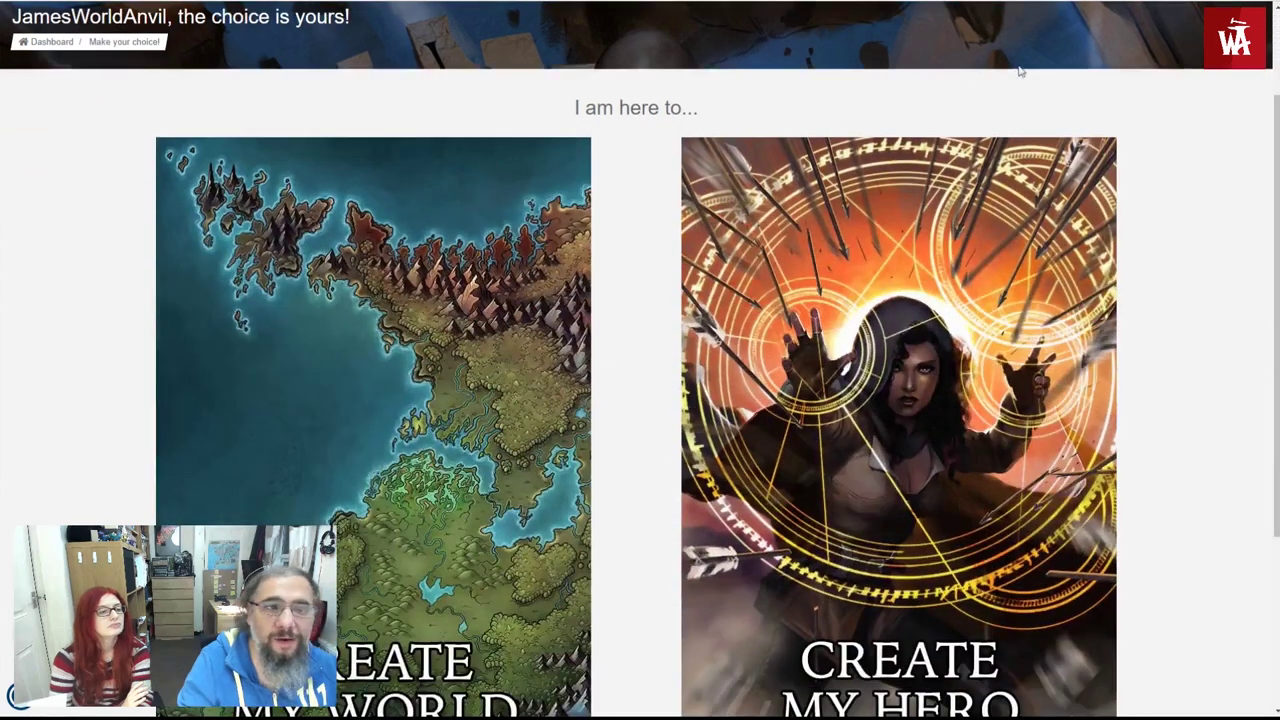
{"action": "scroll", "coordinate": [969, 106], "scroll_direction": "down", "scroll_amount": 1}
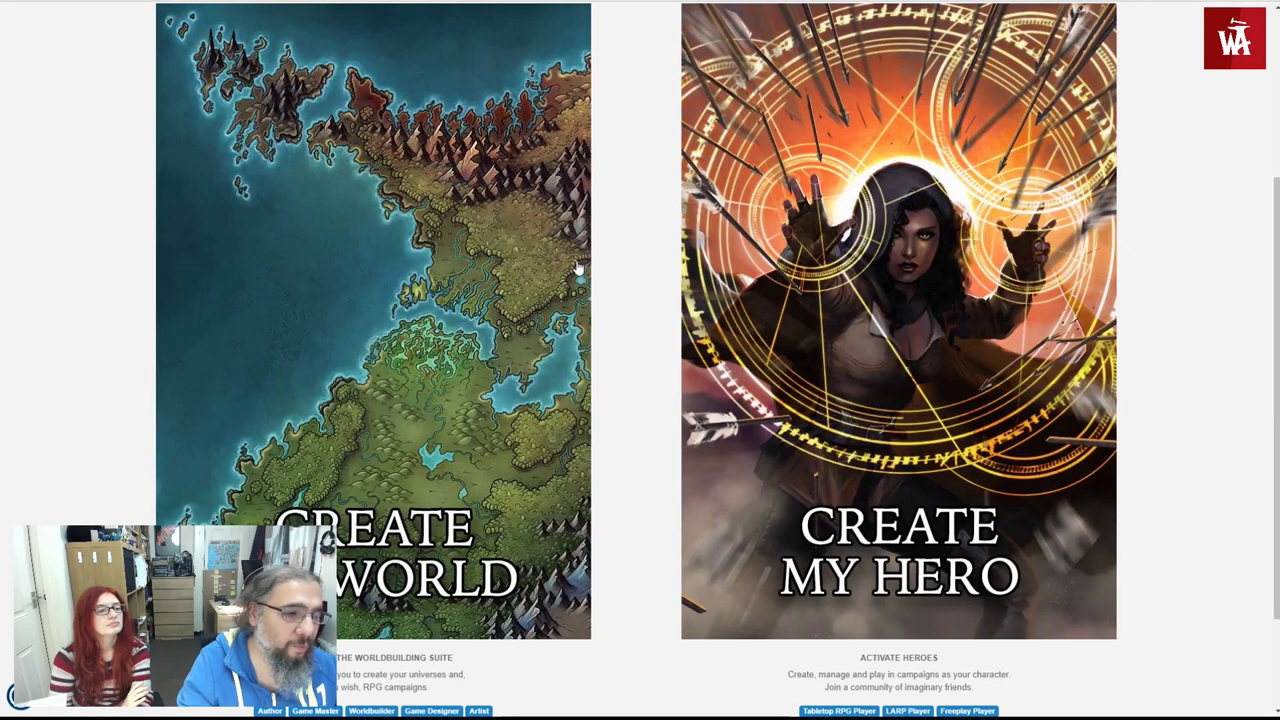
{"action": "scroll", "coordinate": [543, 228], "scroll_direction": "down", "scroll_amount": 1}
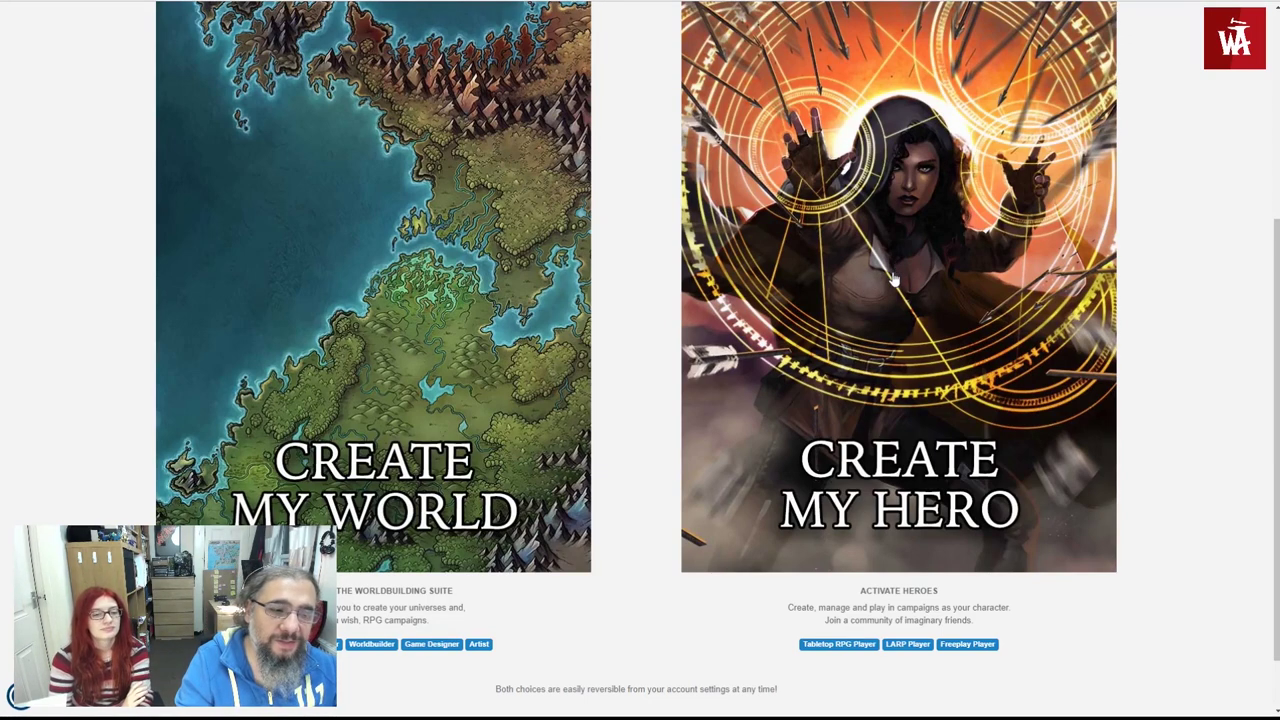
{"action": "left_click", "coordinate": [895, 283]}
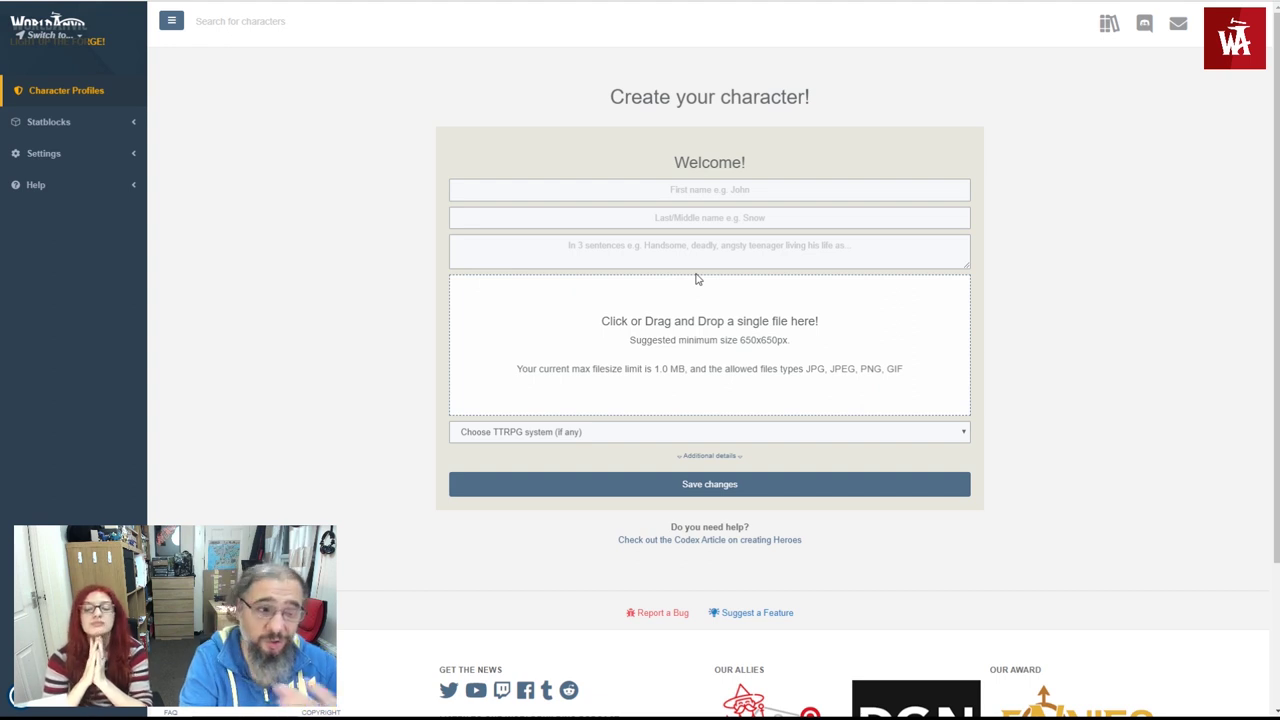
- Name the hero Lucy Diamond and describe her as 'a young aspiring, bard and seeker of alien artifacts'
{"action": "left_click", "coordinate": [685, 190]}
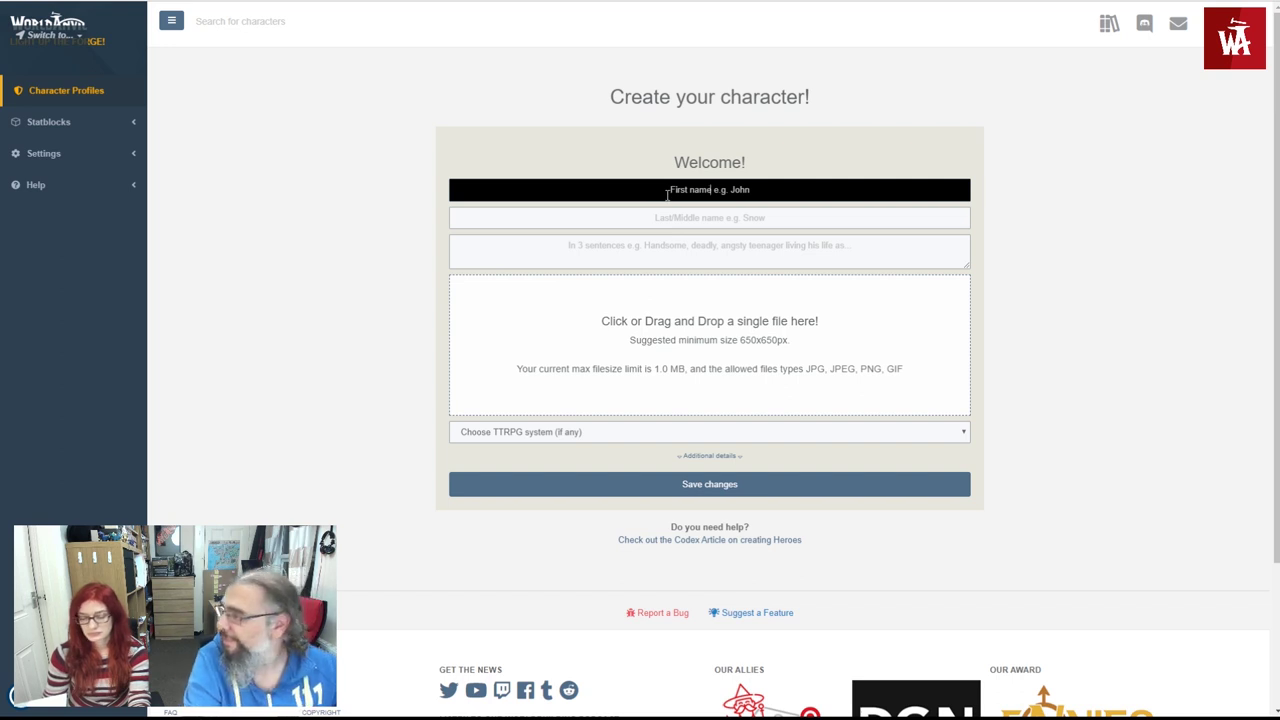
{"action": "type", "text": "Lucy"}
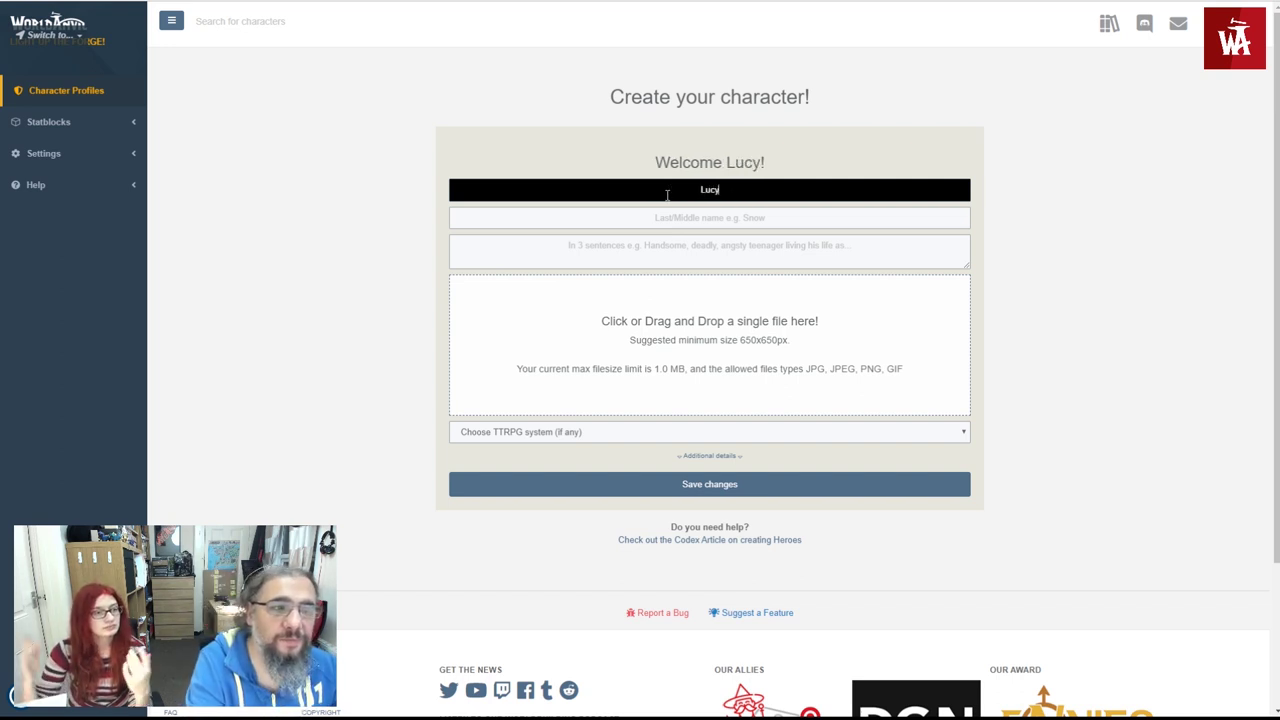
{"action": "key", "text": "Tab"}
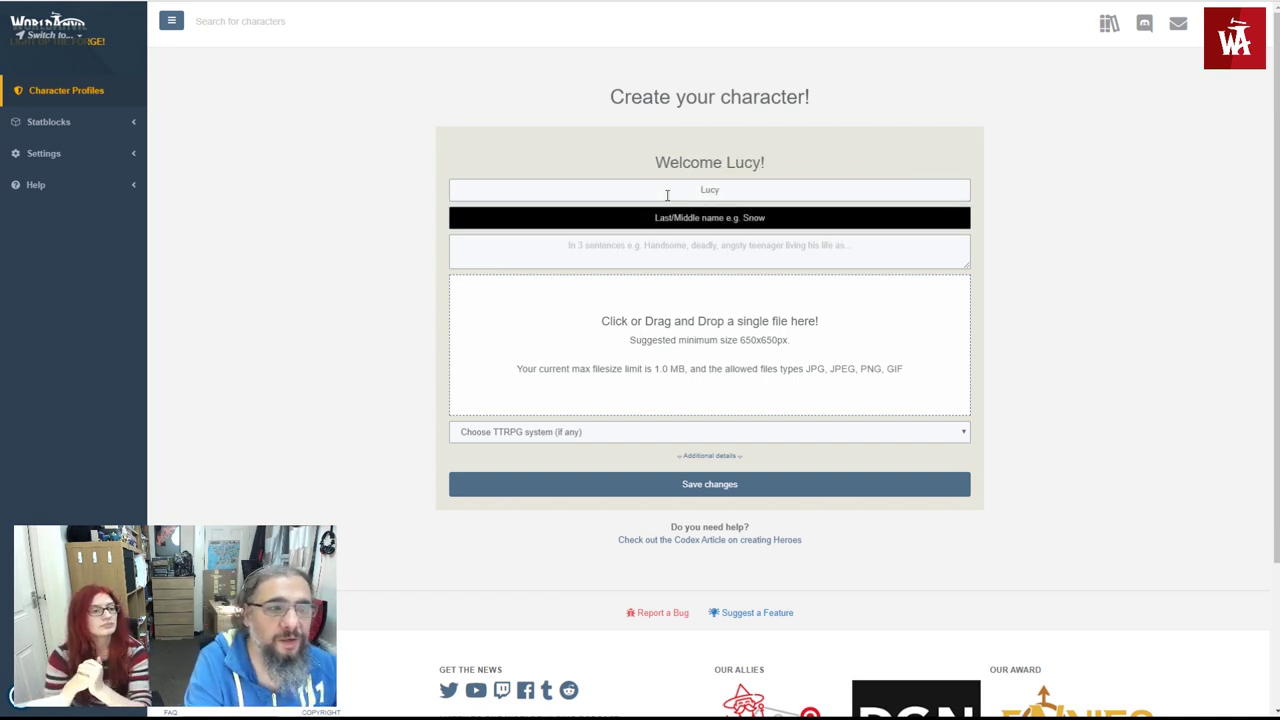
{"action": "type", "text": "Diam"}
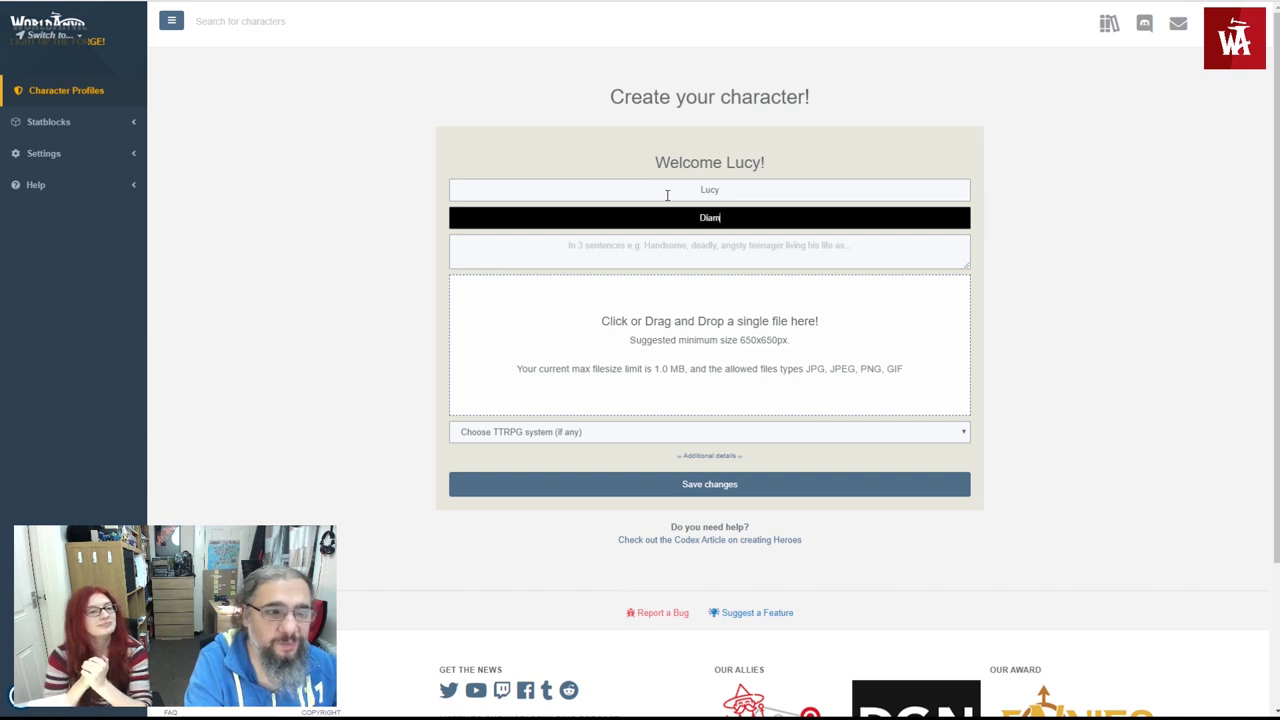
{"action": "type", "text": "ond"}
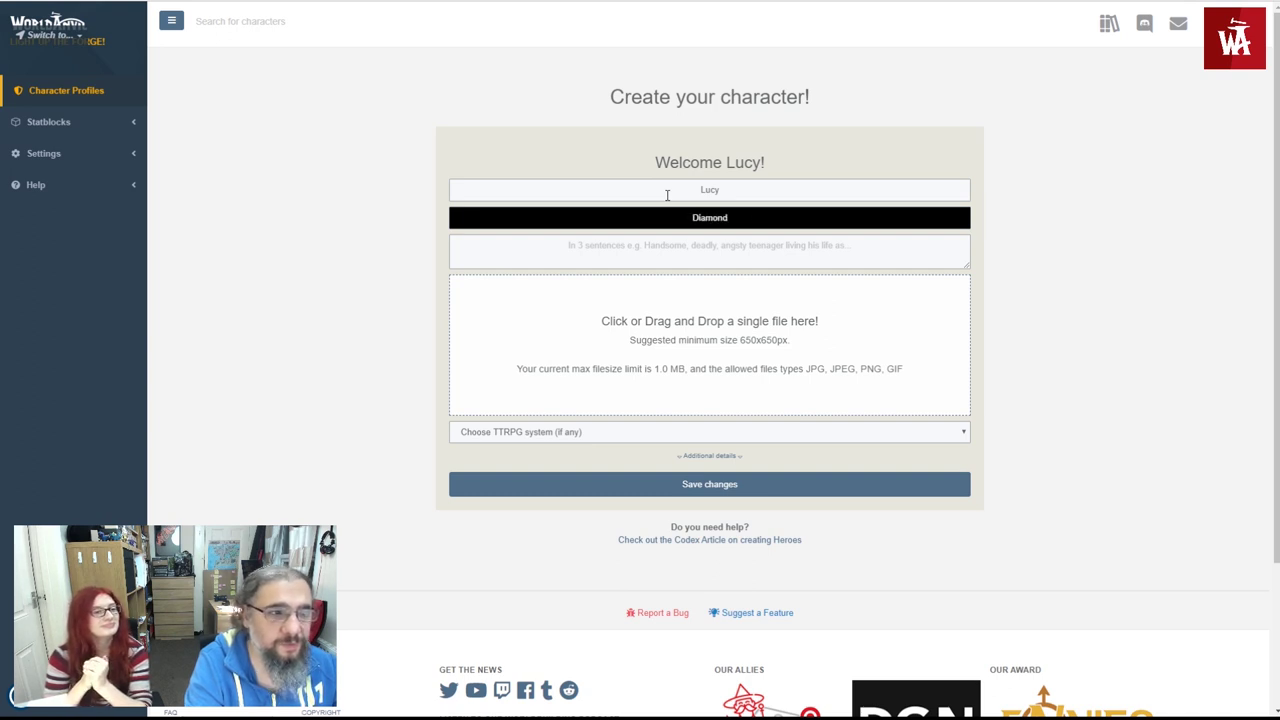
{"action": "key", "text": "Tab"}
{"action": "type", "text": "L"}
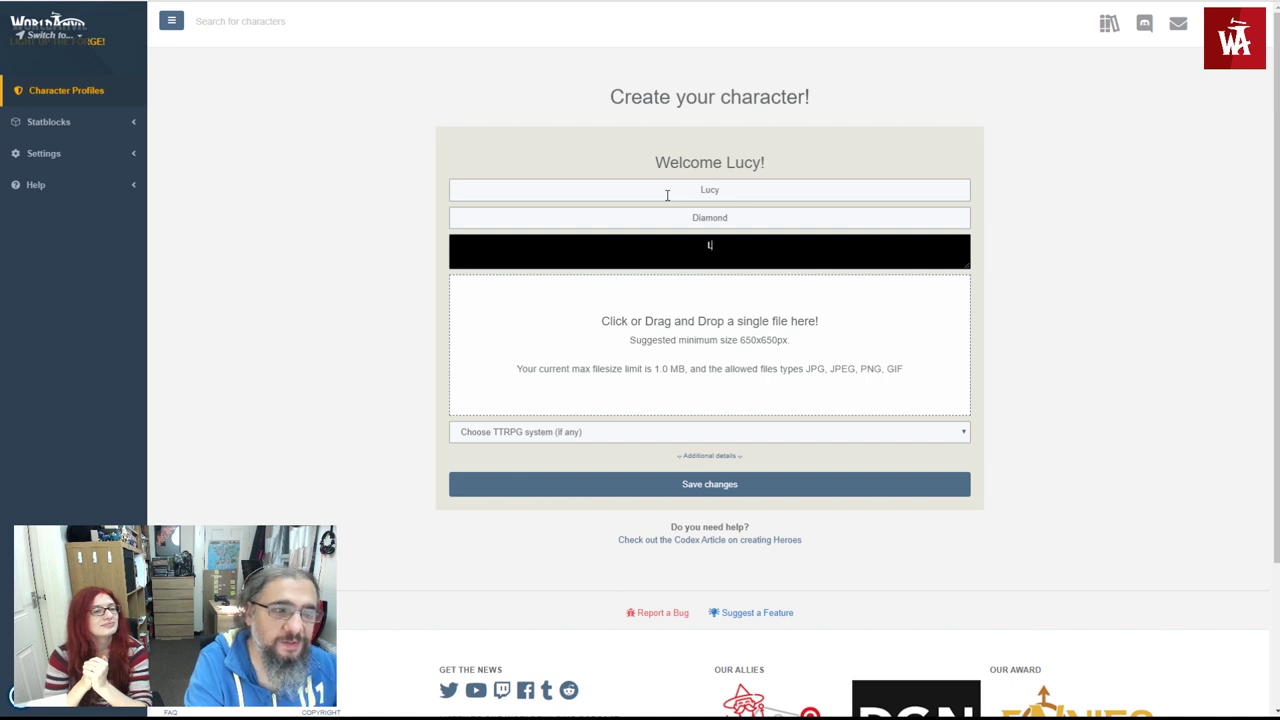
{"action": "type", "text": "ucy is a young aspiring, "}
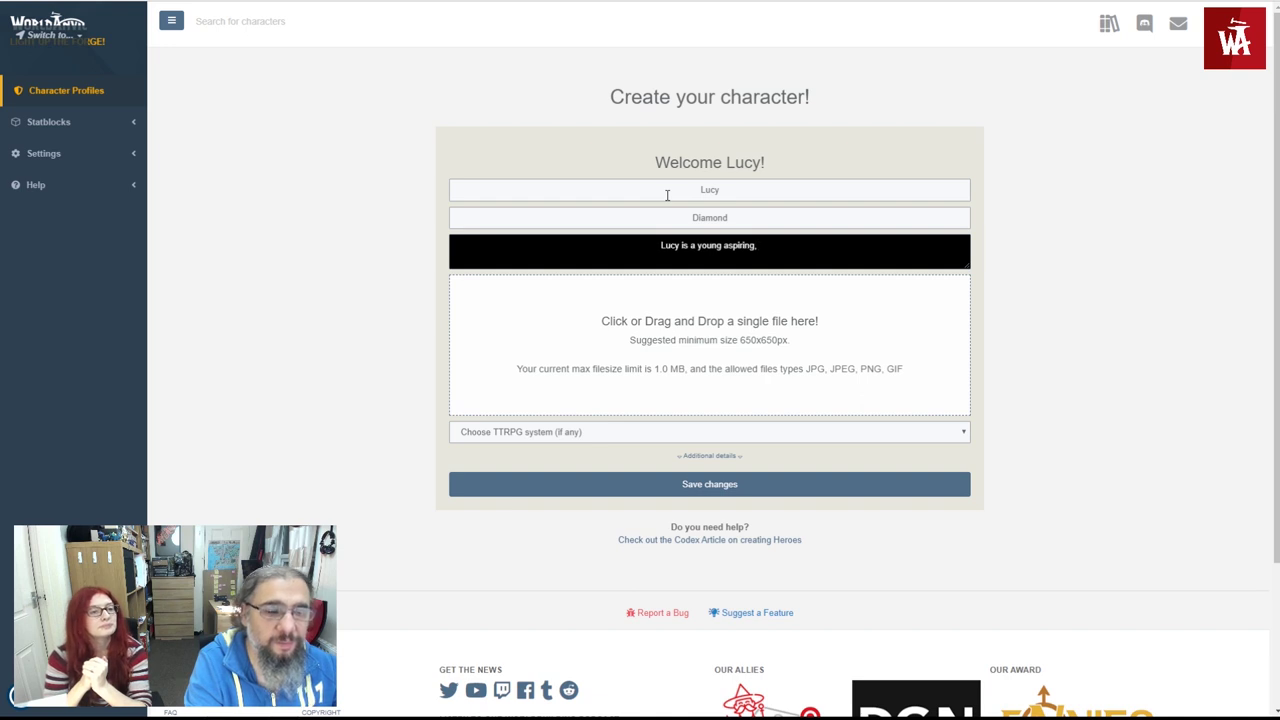
{"action": "type", "text": "bard and "}
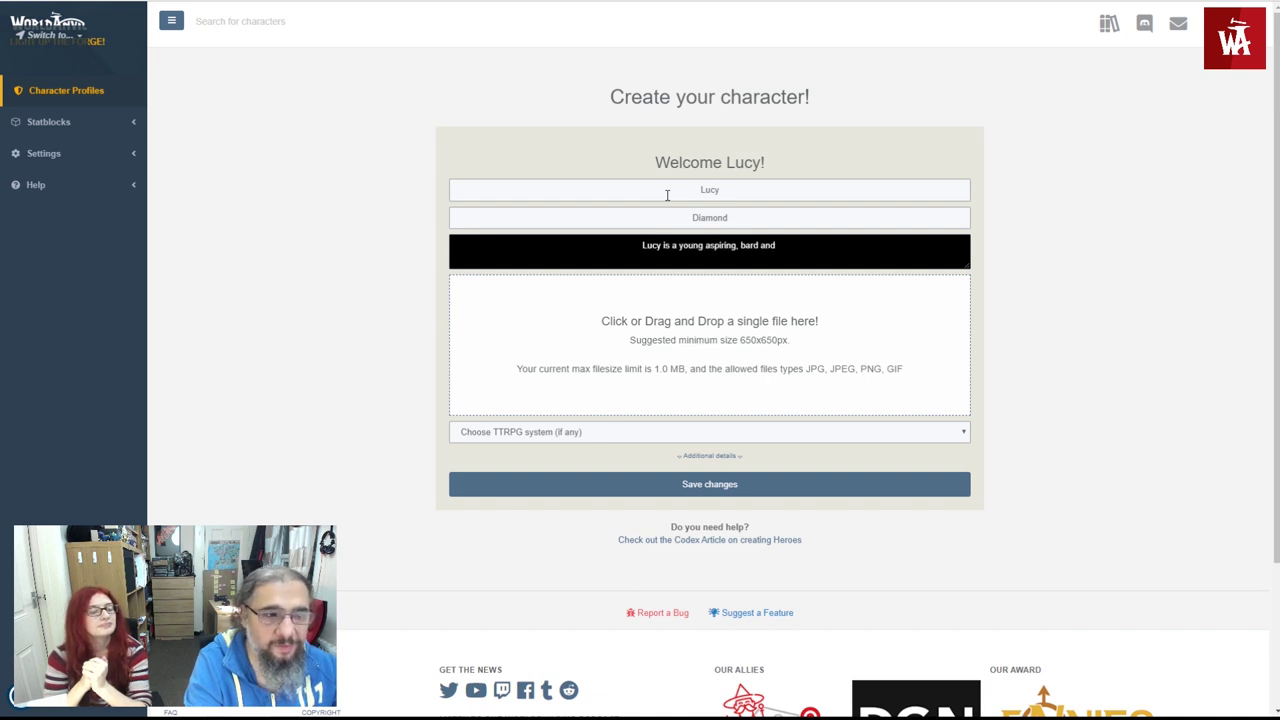
{"action": "type", "text": "seeker of"}
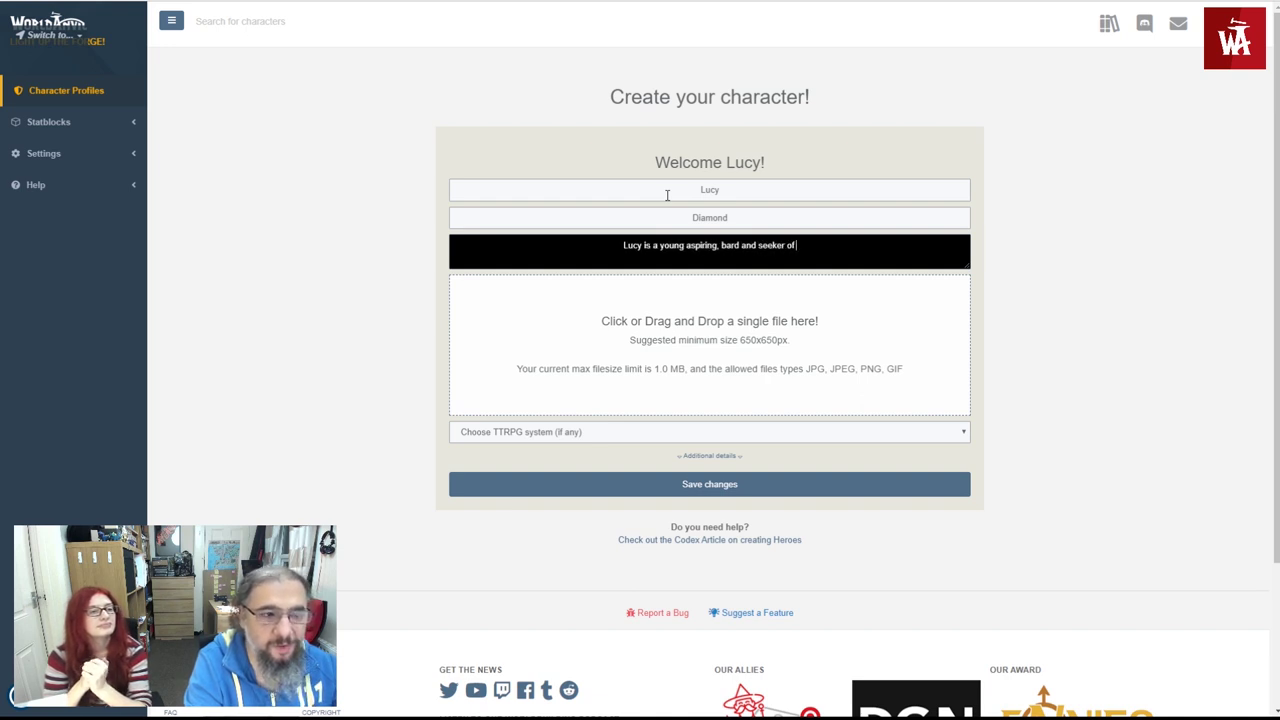
{"action": "type", "text": " alien arti"}
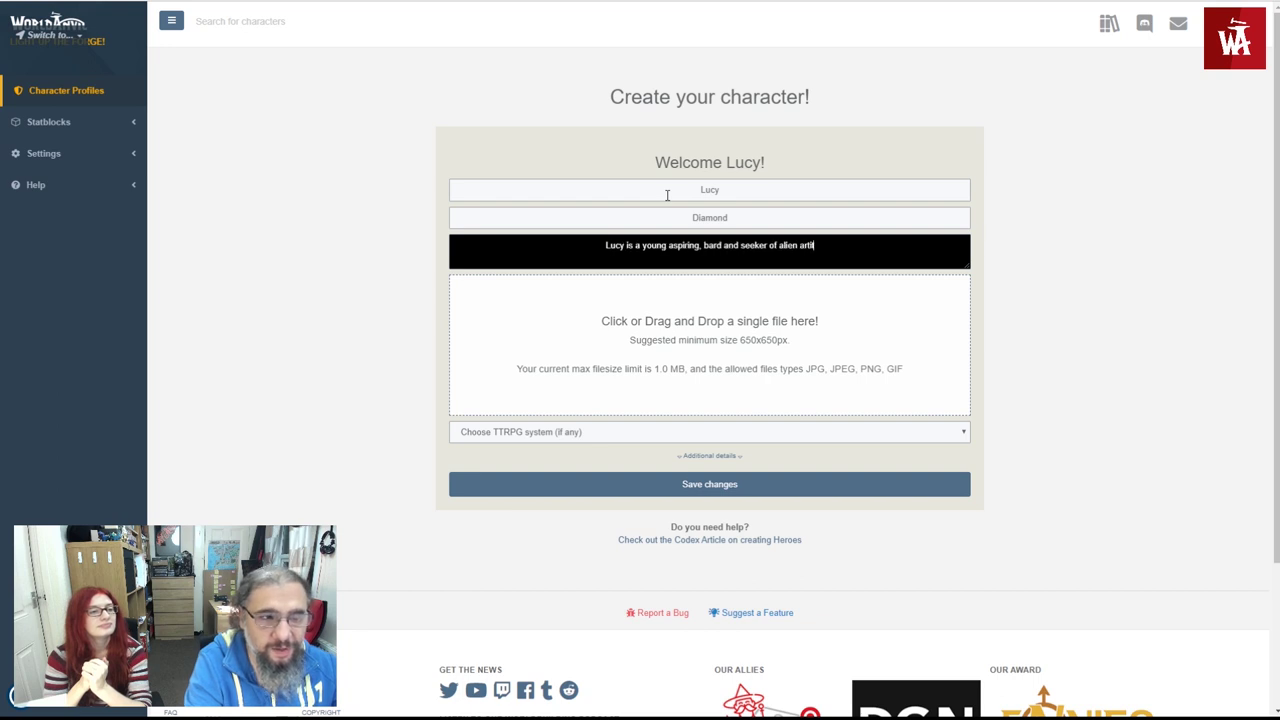
{"action": "type", "text": "fac"}
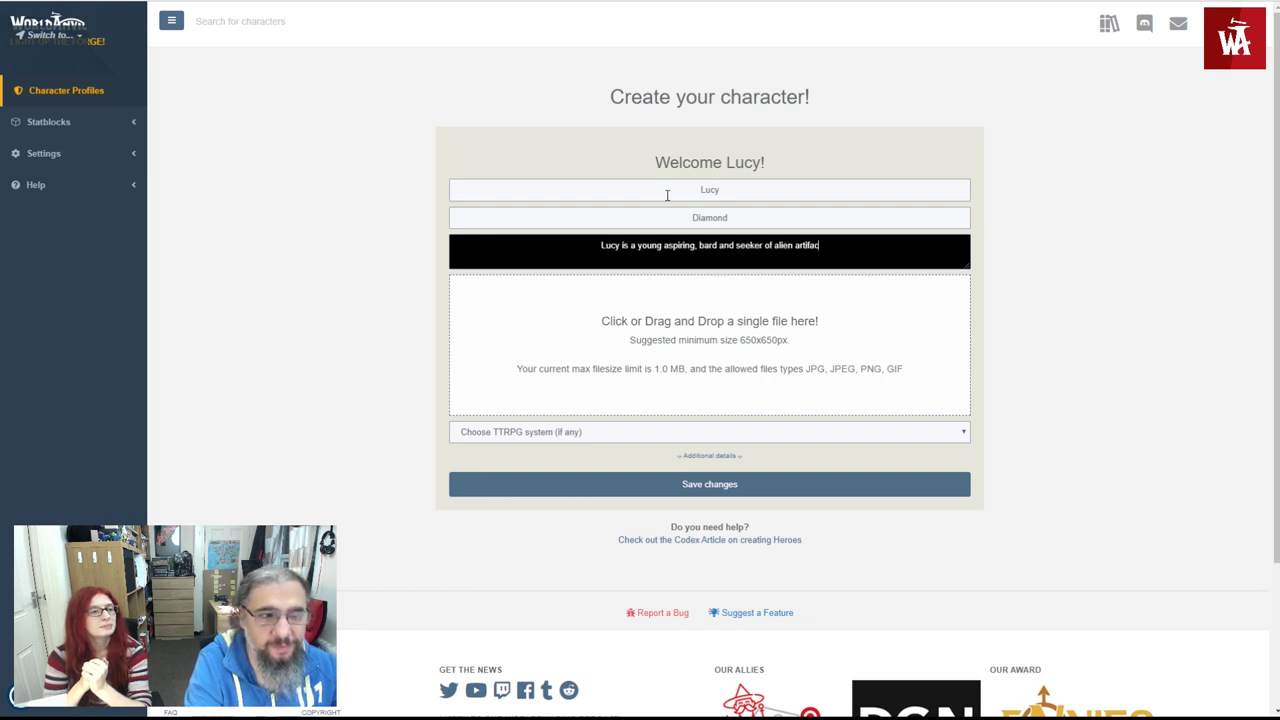
{"action": "type", "text": "ts"}
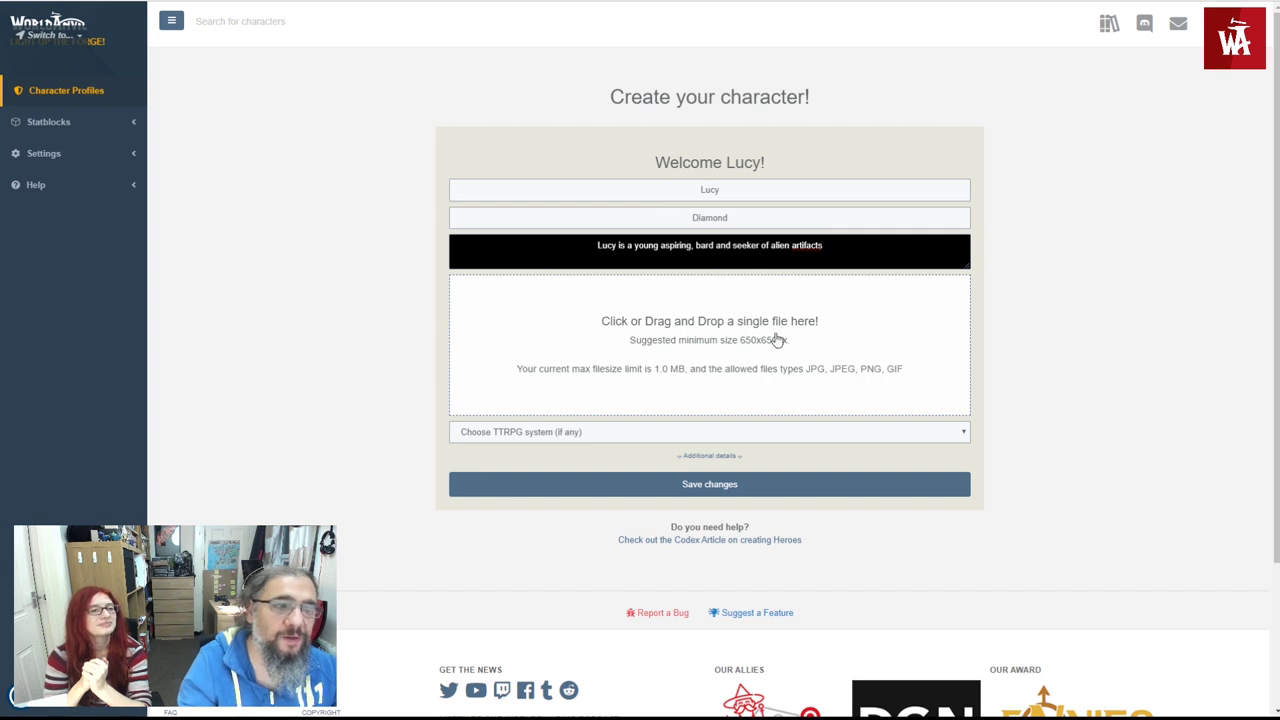
- Add a portrait image, set the system to D&D 5th Edition, and reveal the extra detail fields
{"action": "left_click", "coordinate": [777, 340]}
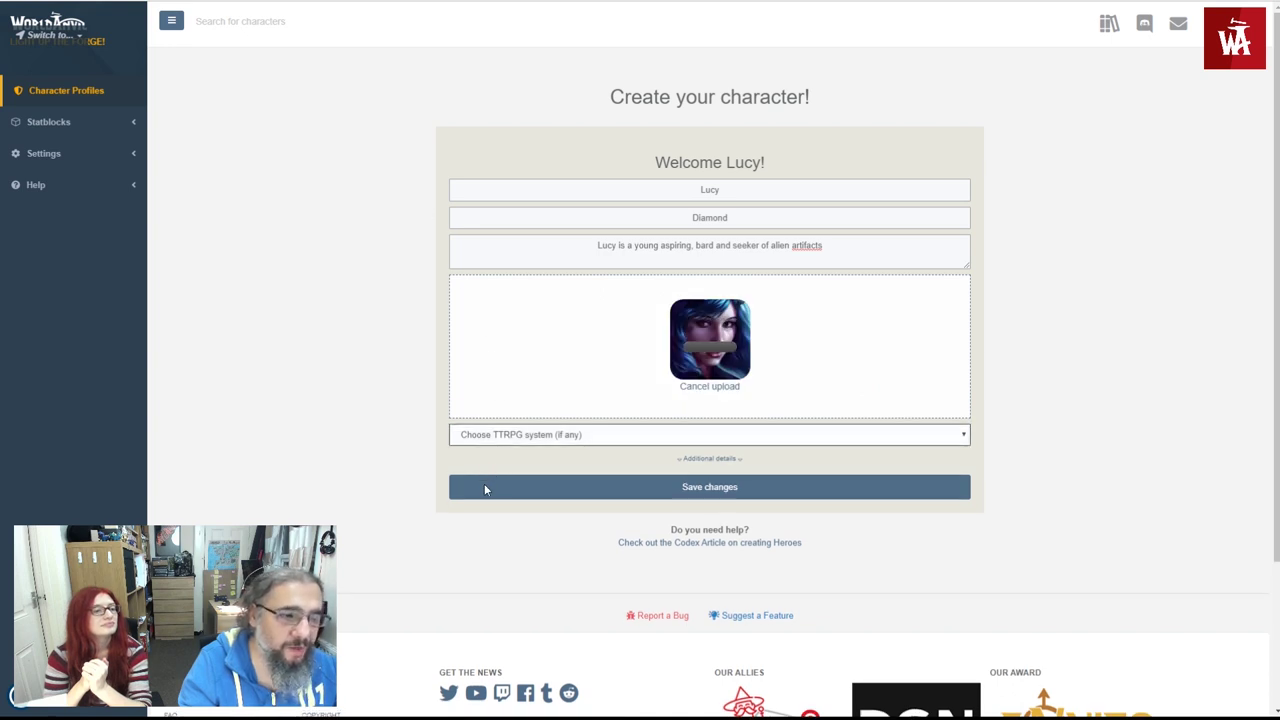
{"action": "key", "text": "d"}
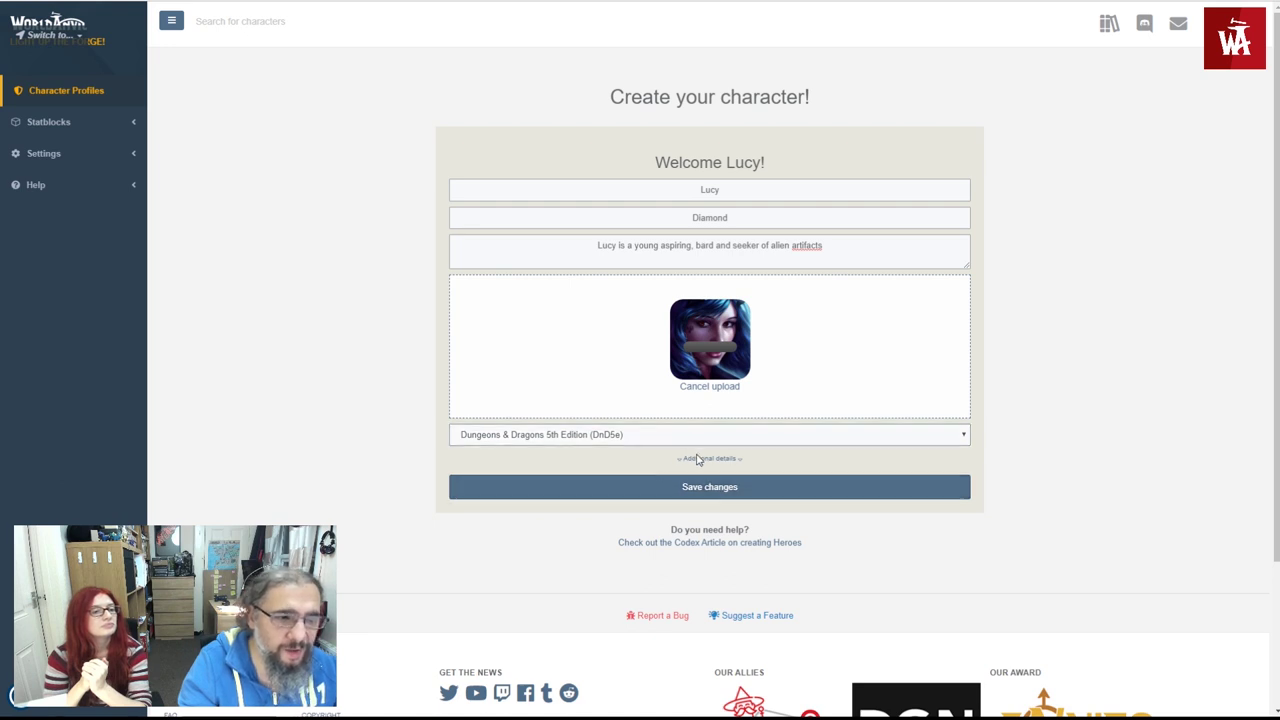
{"action": "left_click", "coordinate": [697, 462]}
{"action": "scroll", "coordinate": [665, 470], "scroll_direction": "down", "scroll_amount": 1}
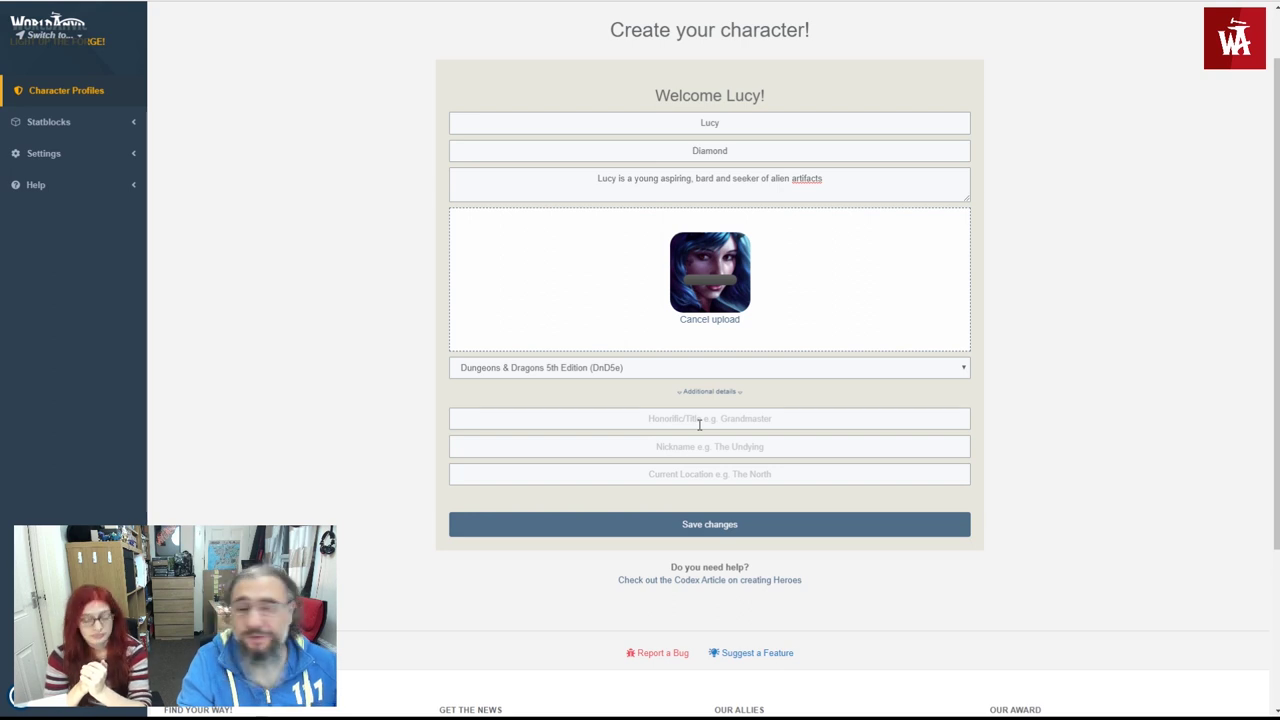
- Set nickname 'Spark' and current location 'The North of Astolia', then save the character
{"action": "left_click", "coordinate": [665, 454]}
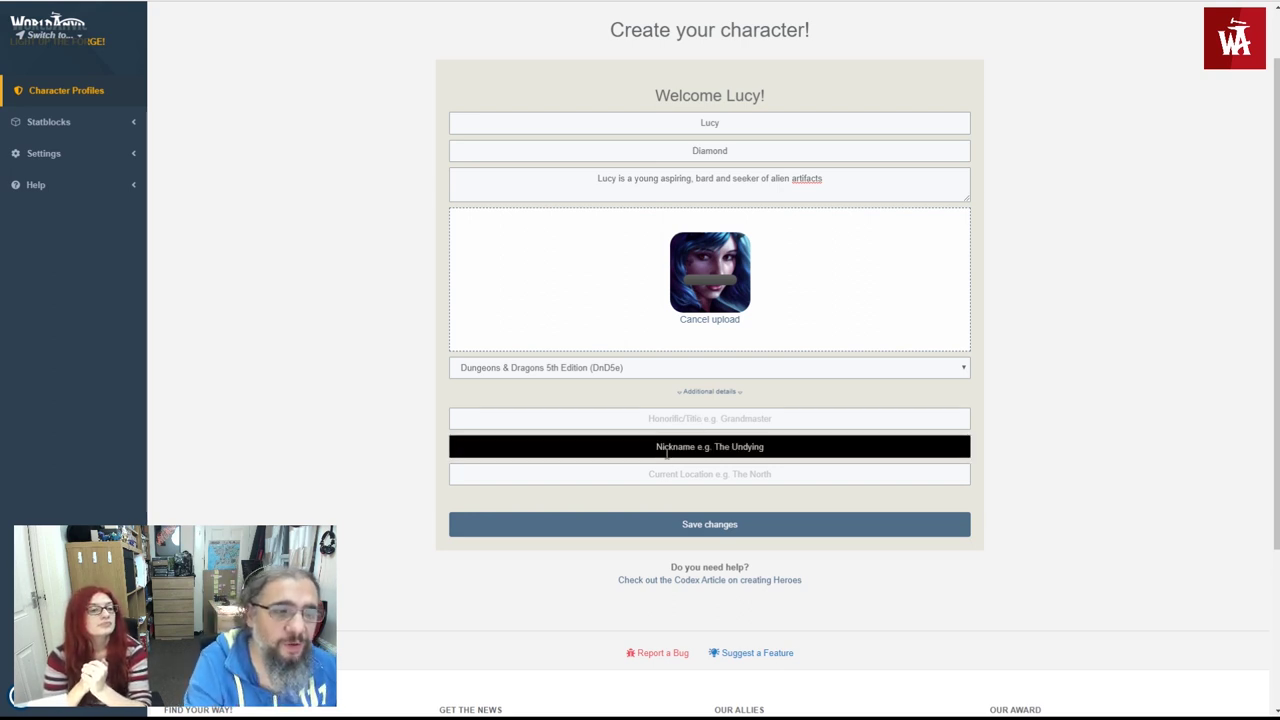
{"action": "type", "text": "SP"}
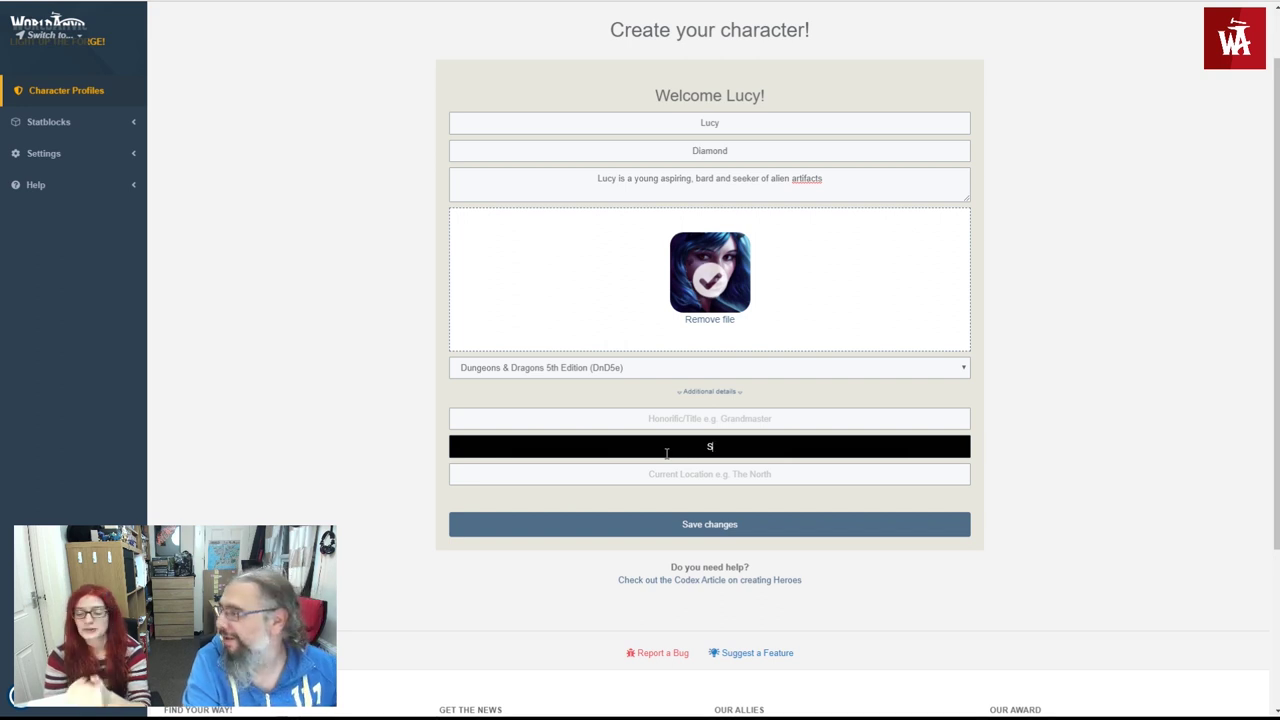
{"action": "key", "text": "BackSpace"}
{"action": "key", "text": "BackSpace"}
{"action": "type", "text": "Spark"}
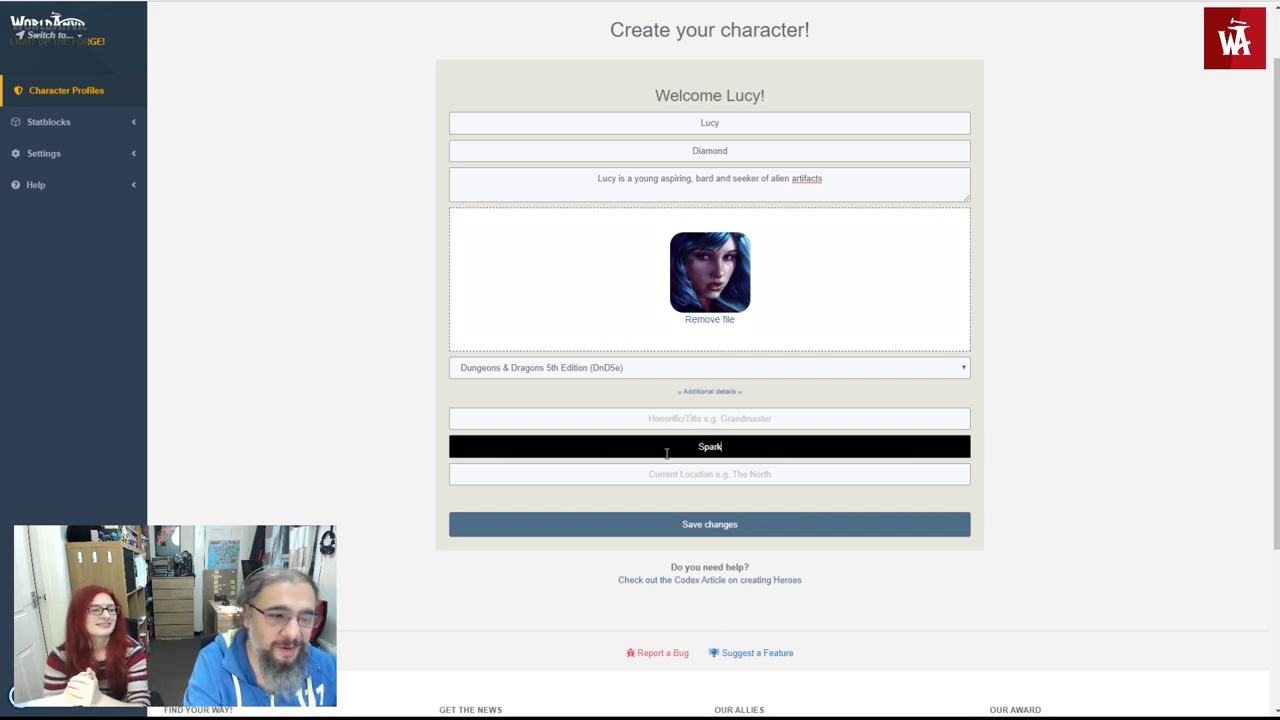
{"action": "key", "text": "Tab"}
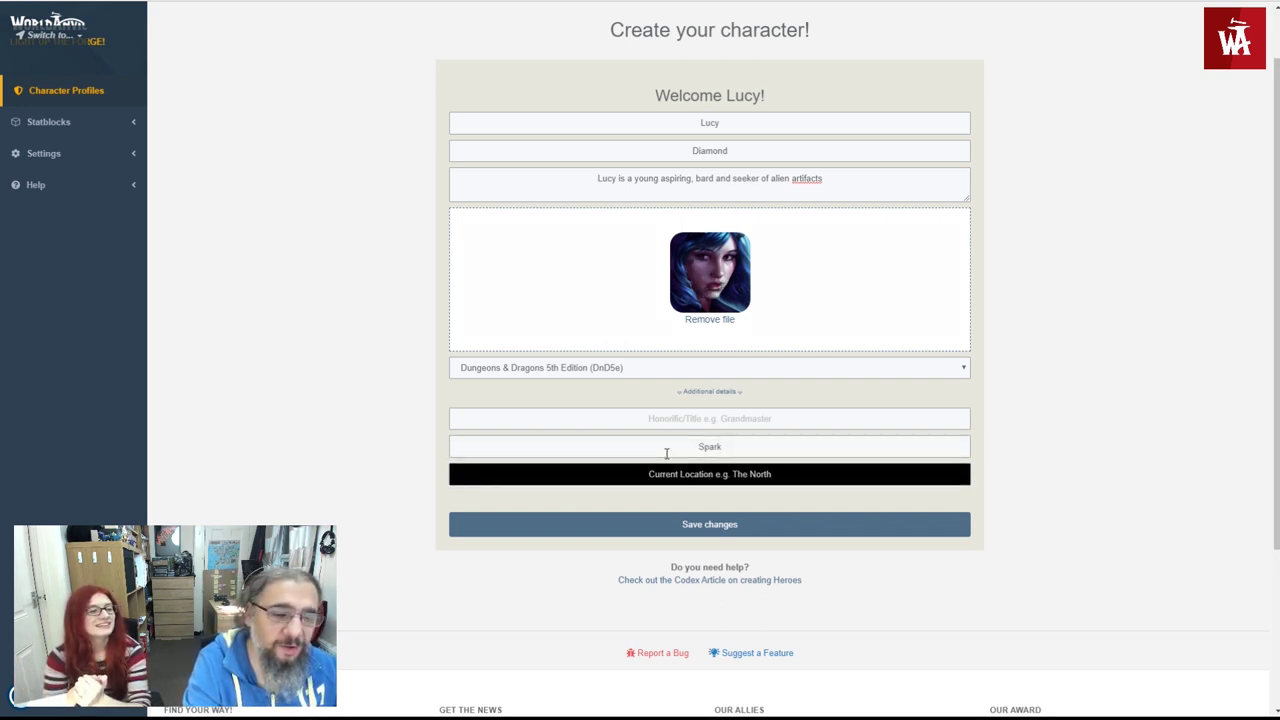
{"action": "type", "text": "The Nor"}
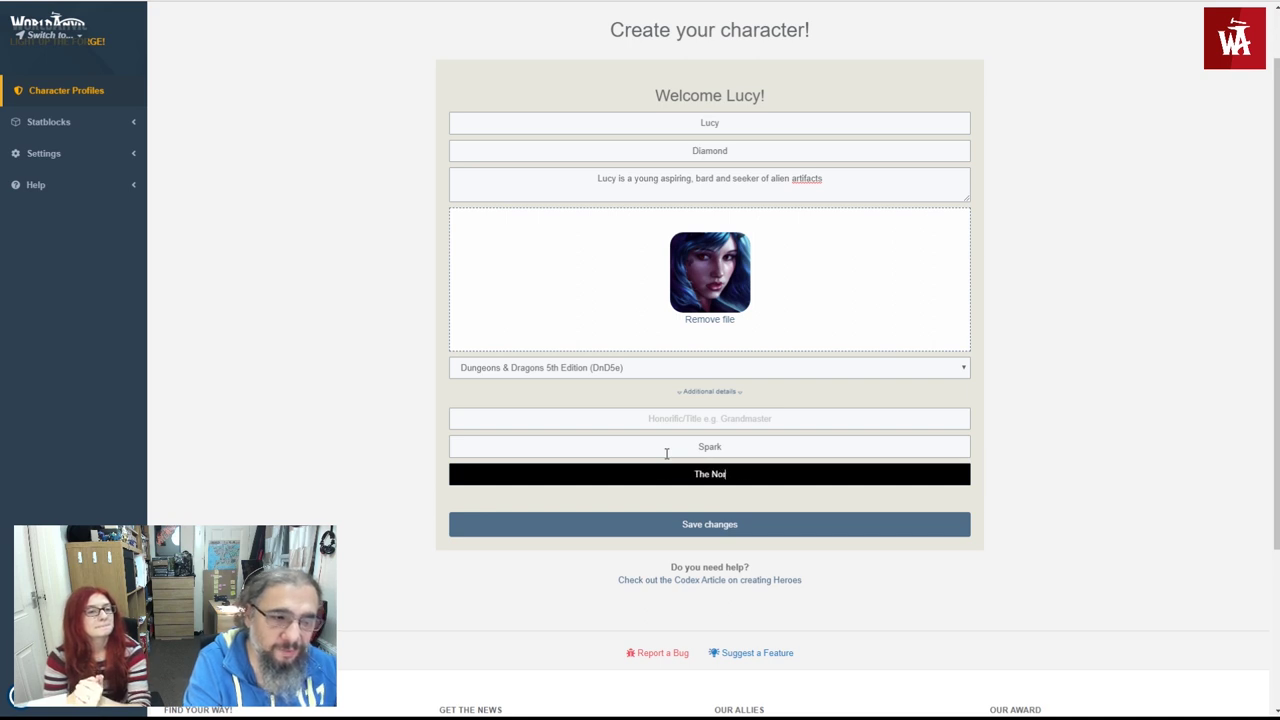
{"action": "type", "text": "th of L"}
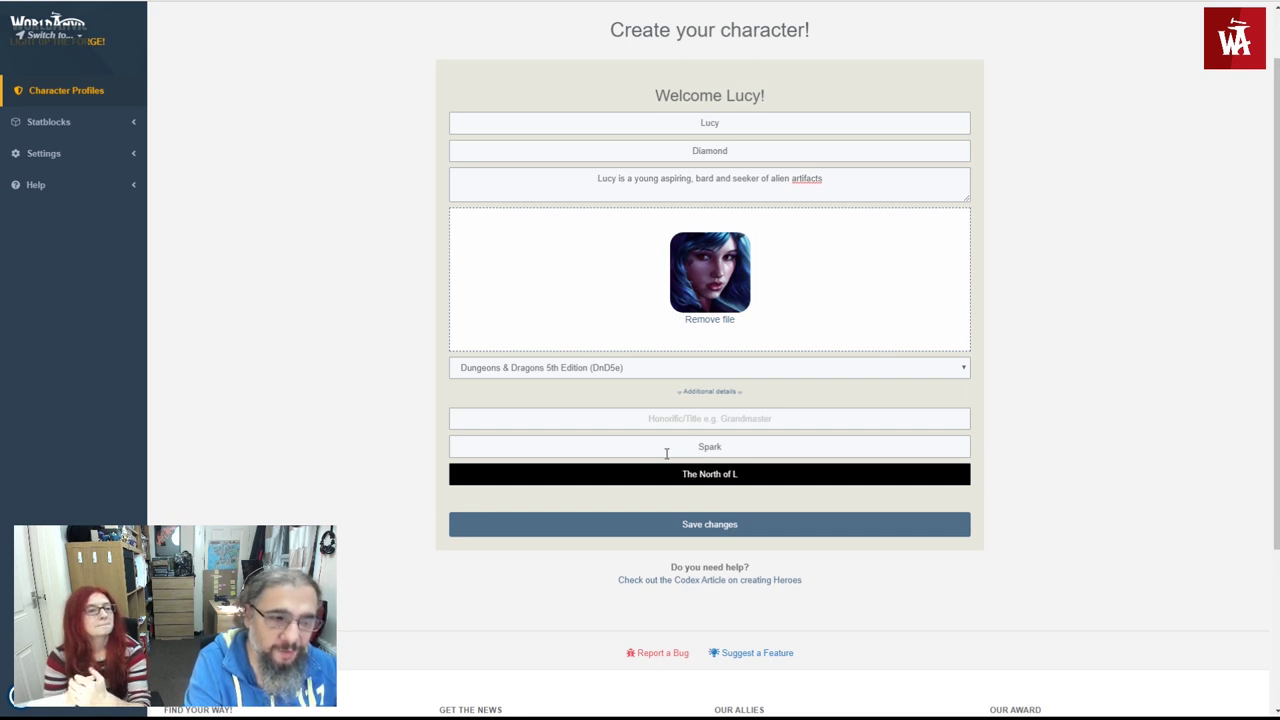
{"action": "key", "text": "BackSpace"}
{"action": "type", "text": "Asto"}
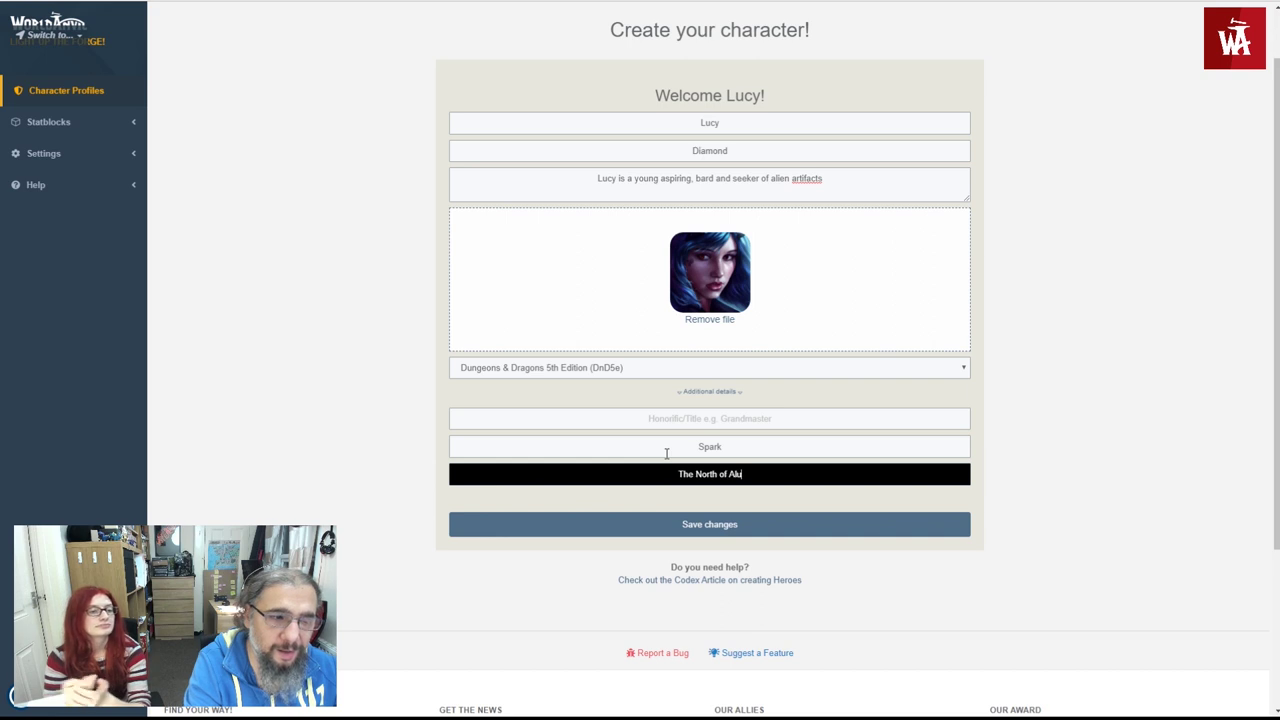
{"action": "type", "text": "lia"}
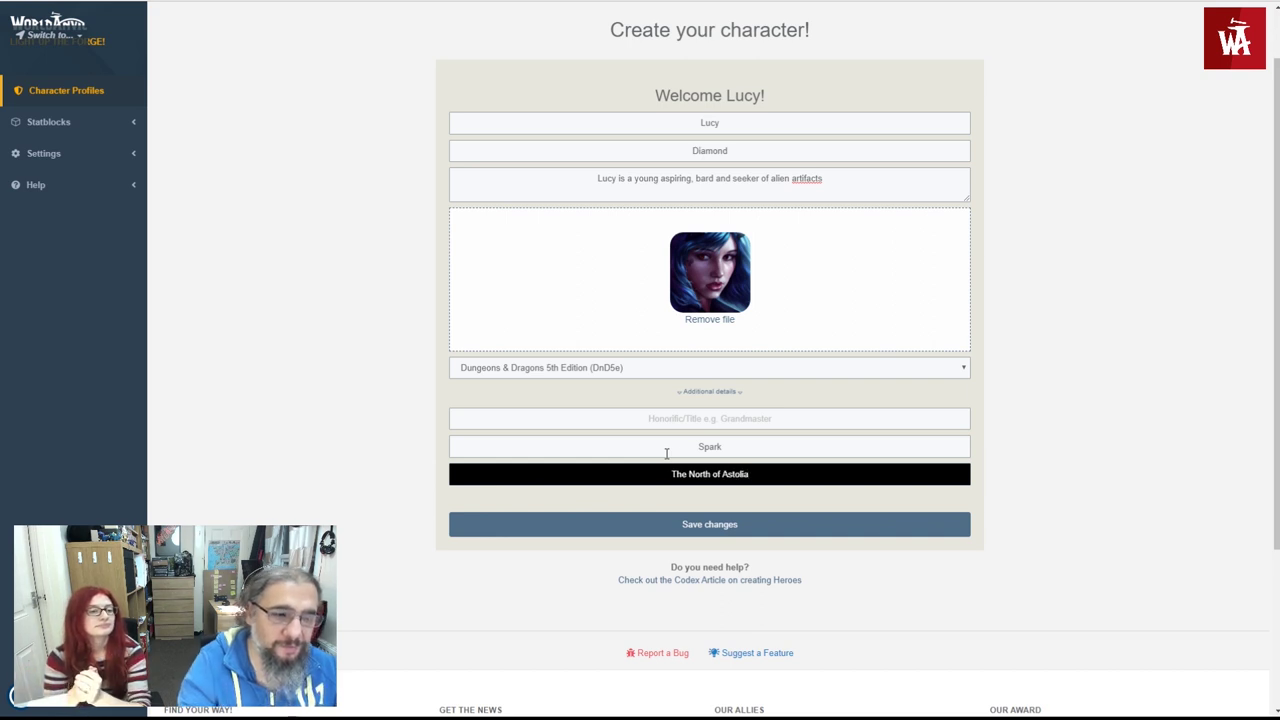
{"action": "left_click", "coordinate": [699, 525]}
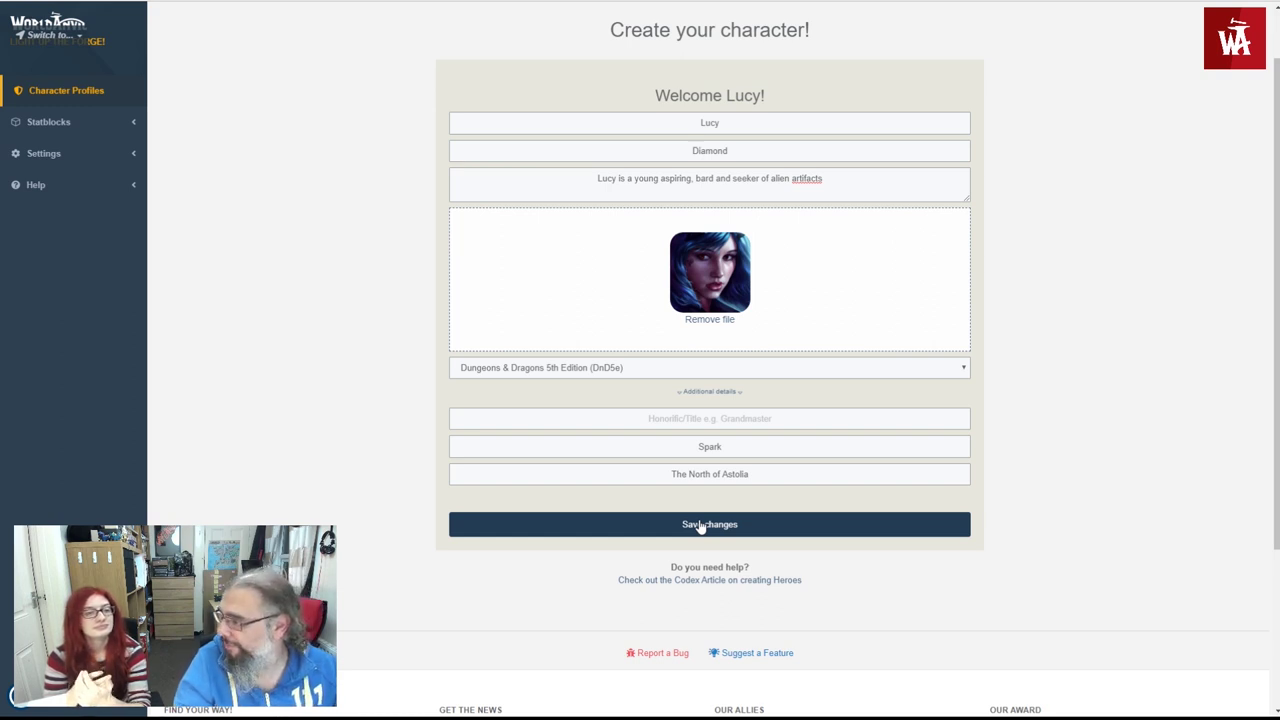
- Submit the character and scroll through Lucy's new profile page and Epic Hero panel
{"action": "left_click", "coordinate": [700, 525]}
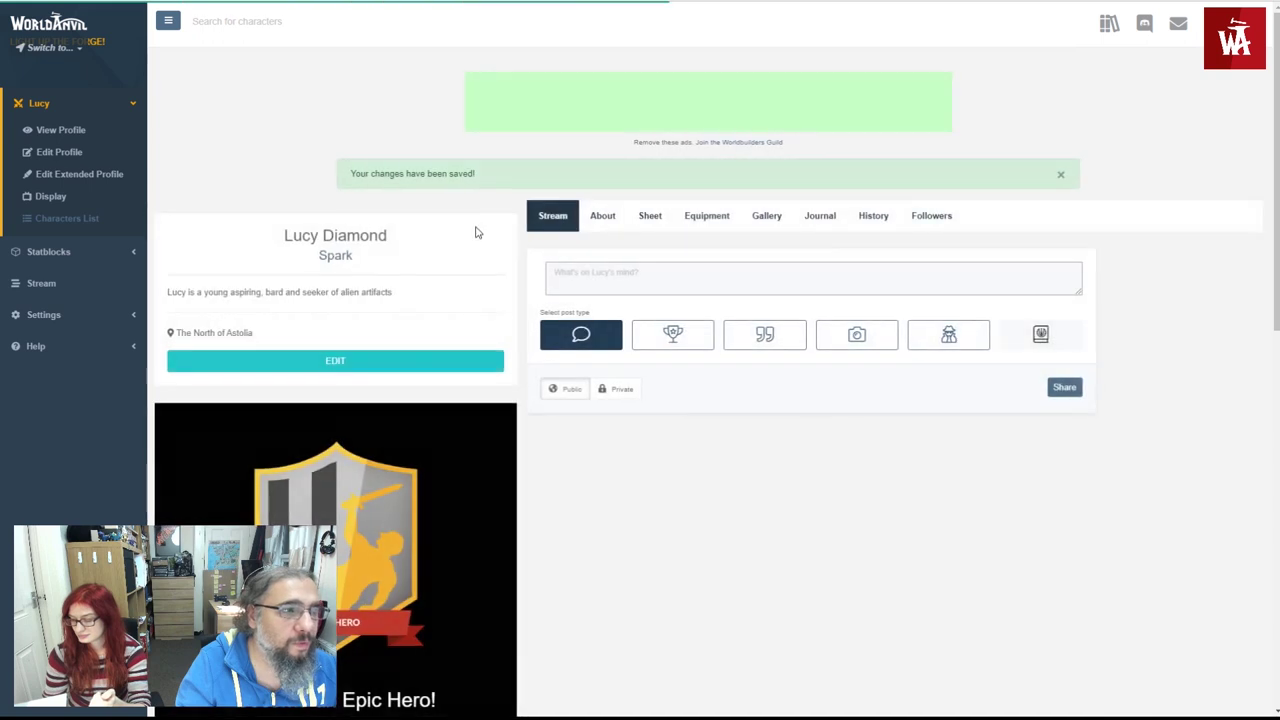
{"action": "scroll", "coordinate": [477, 232], "scroll_direction": "down", "scroll_amount": 2}
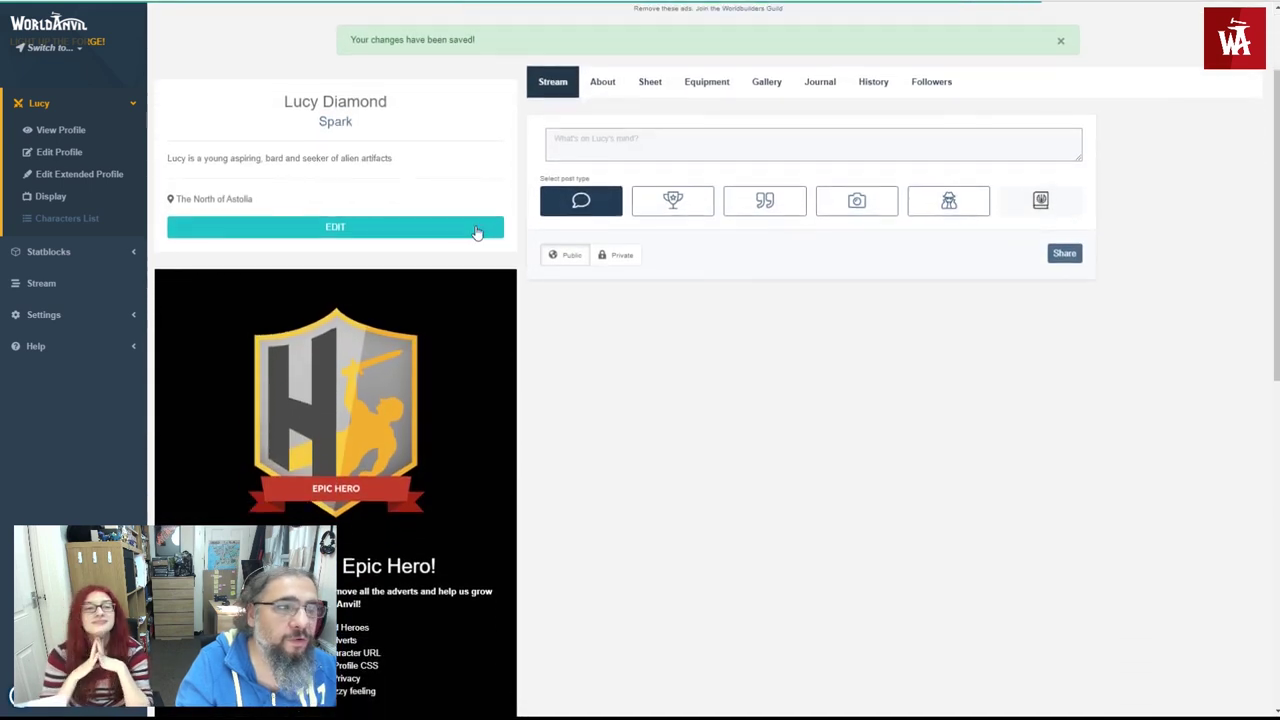
{"action": "scroll", "coordinate": [477, 232], "scroll_direction": "up", "scroll_amount": 2}
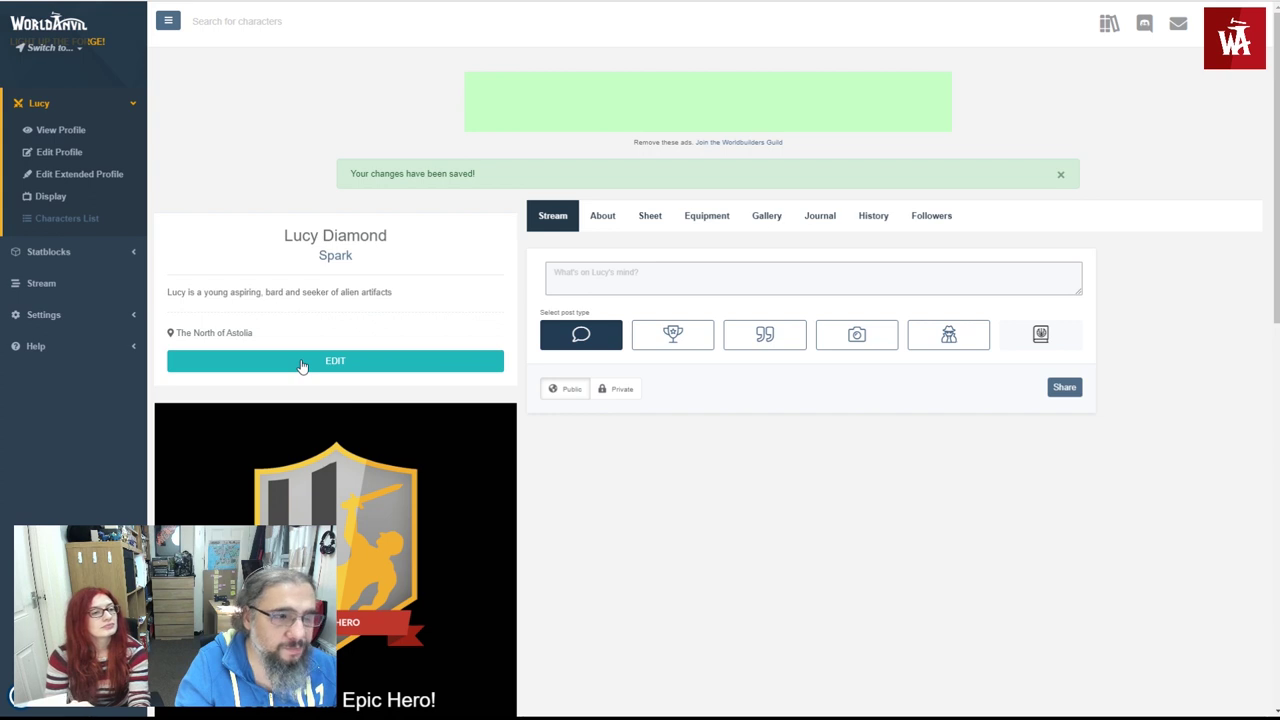
{"action": "scroll", "coordinate": [302, 367], "scroll_direction": "down", "scroll_amount": 3}
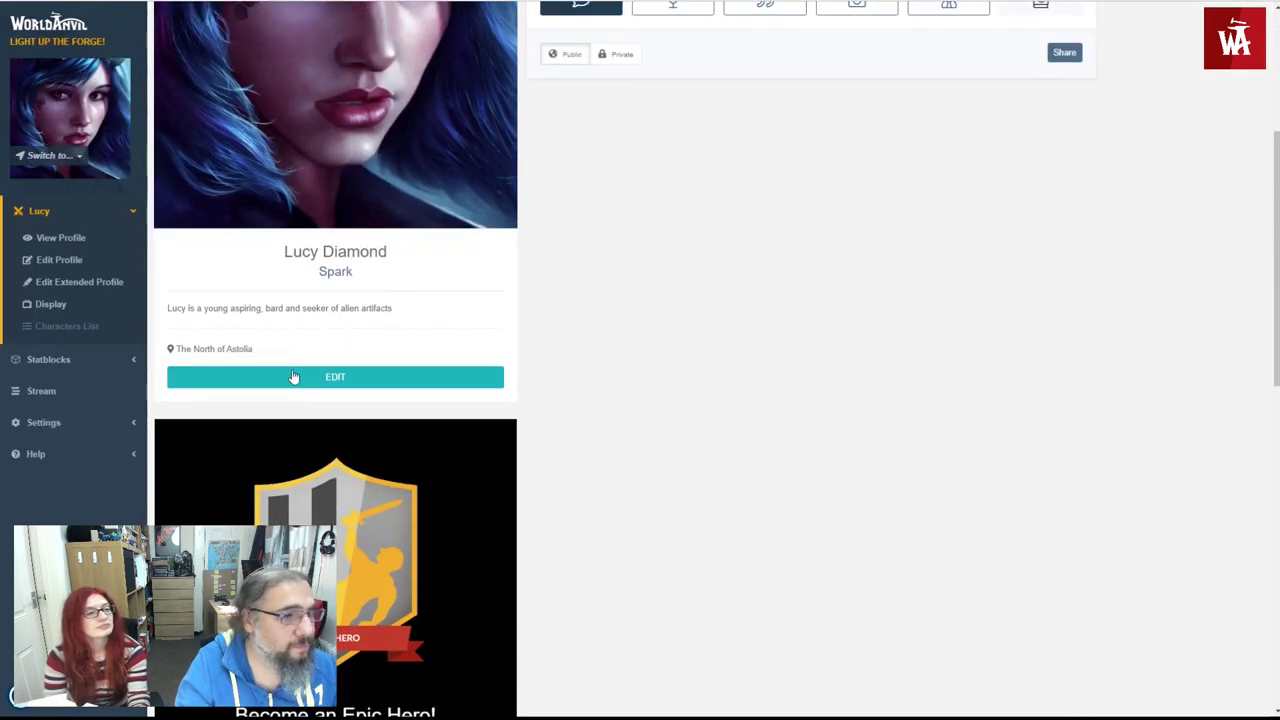
- Edit Lucy and look over the Basic Profile form, including the Current Date and Short bio fields
{"action": "left_click", "coordinate": [293, 376]}
{"action": "scroll", "coordinate": [314, 363], "scroll_direction": "down", "scroll_amount": 3}
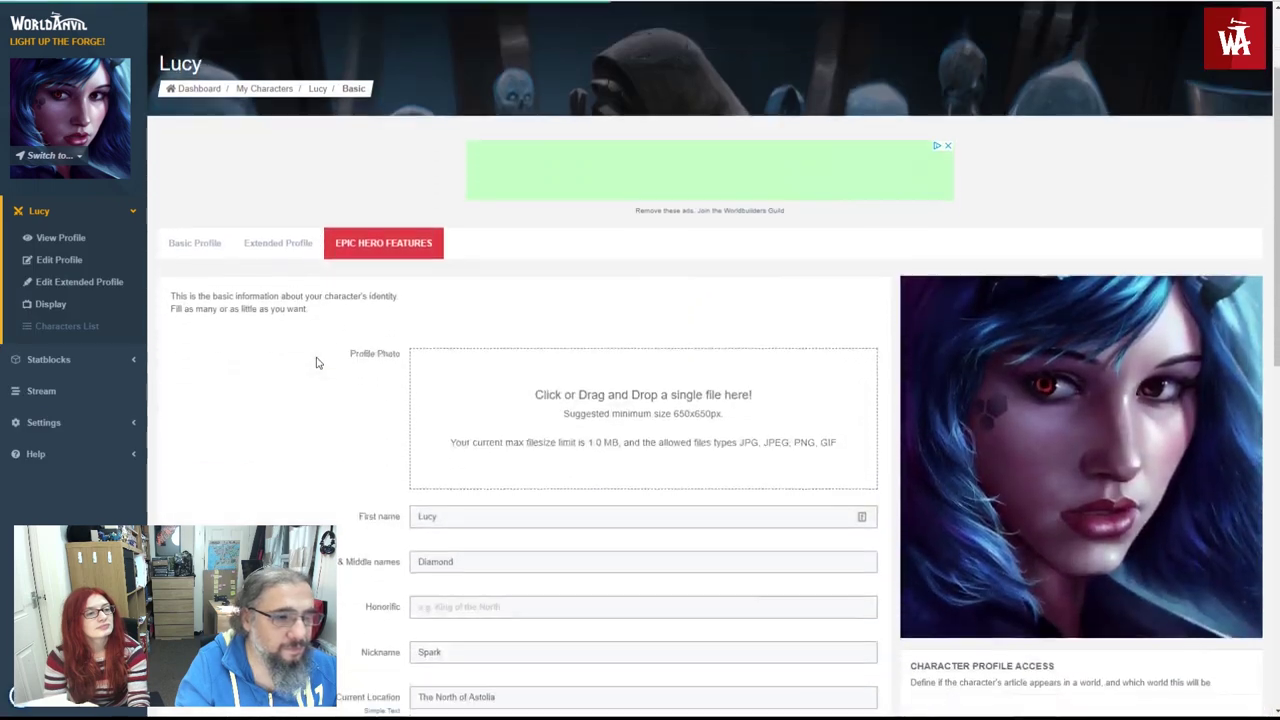
{"action": "scroll", "coordinate": [316, 363], "scroll_direction": "down", "scroll_amount": 2}
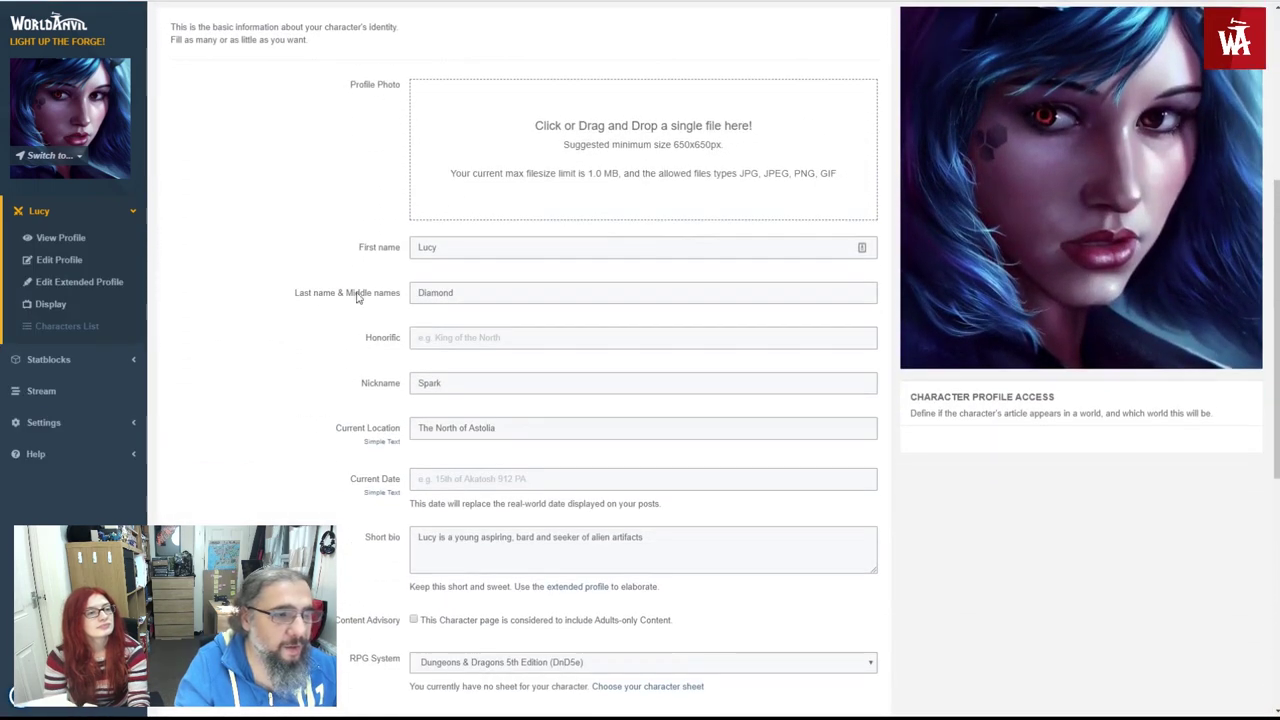
{"action": "scroll", "coordinate": [323, 306], "scroll_direction": "up", "scroll_amount": 1}
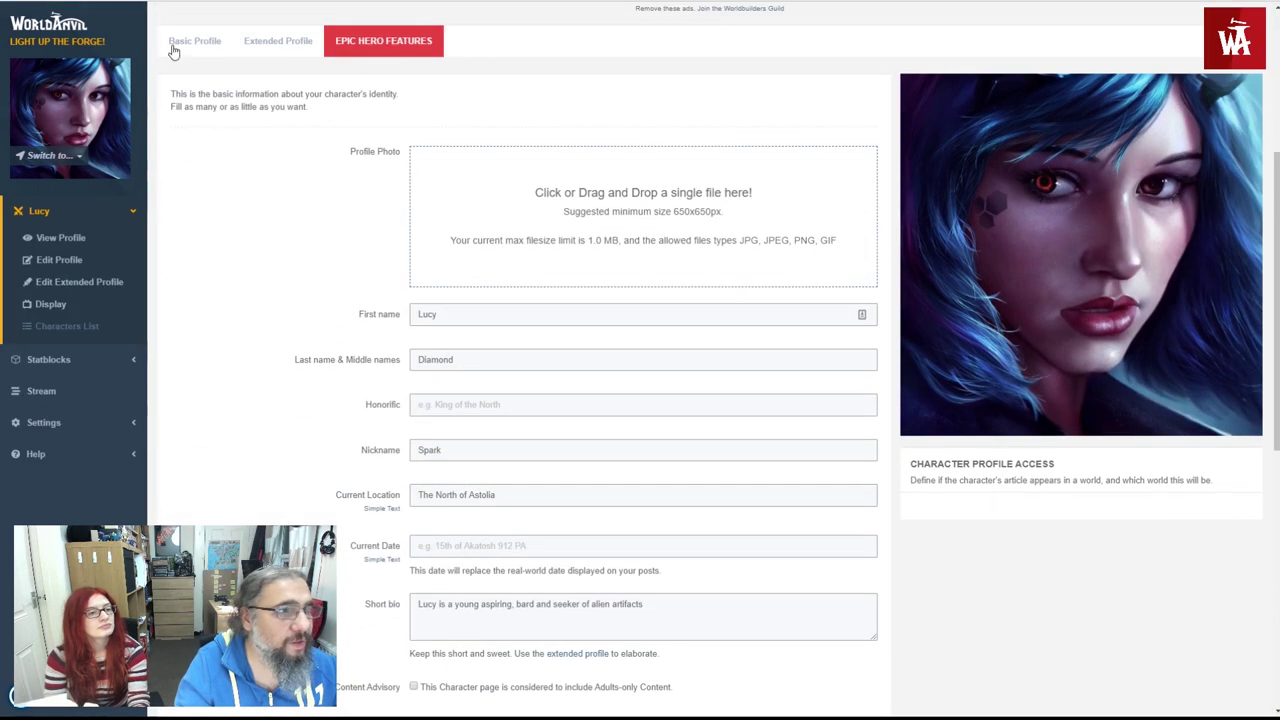
{"action": "scroll", "coordinate": [245, 231], "scroll_direction": "down", "scroll_amount": 2}
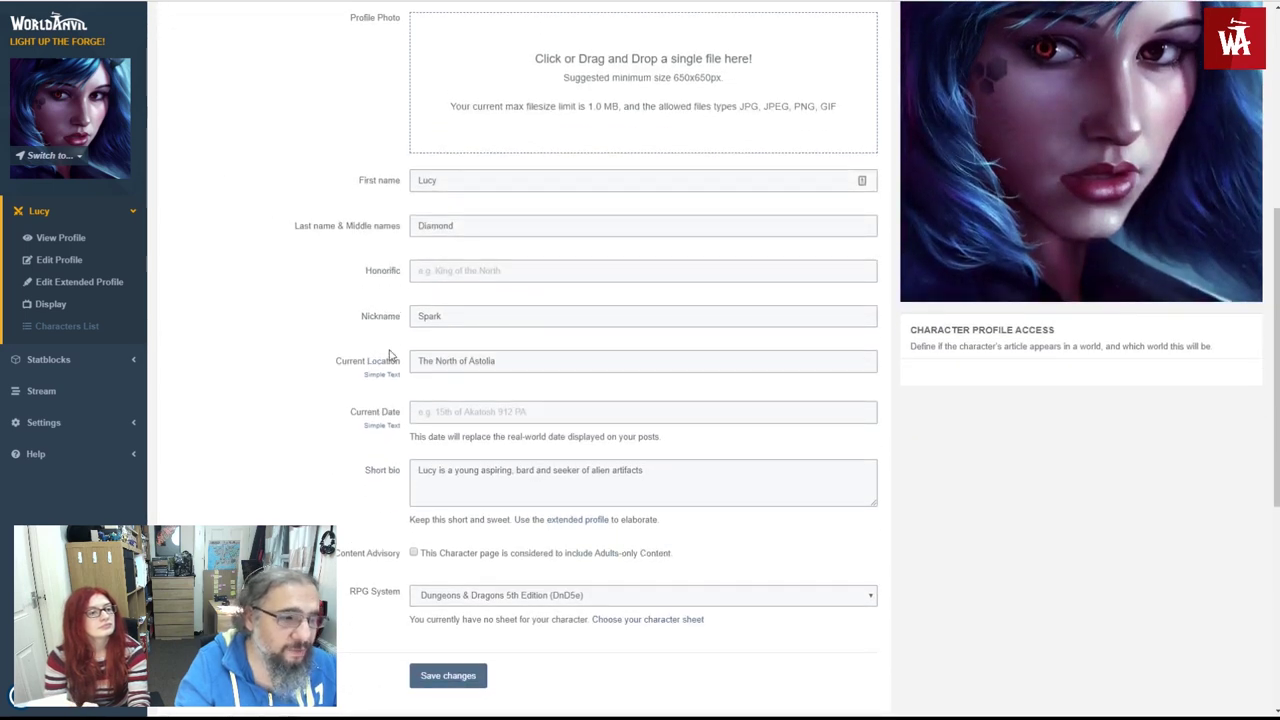
{"action": "left_click", "coordinate": [421, 413]}
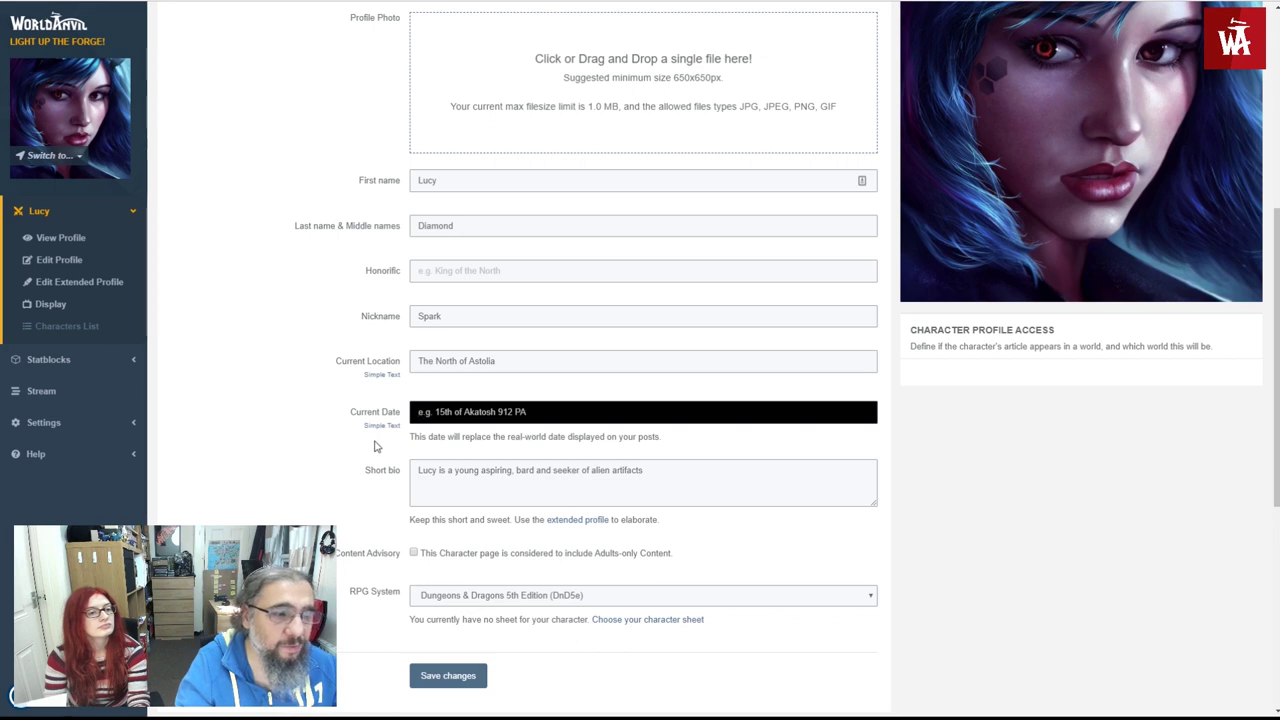
{"action": "scroll", "coordinate": [331, 451], "scroll_direction": "down", "scroll_amount": 1}
{"action": "left_click", "coordinate": [440, 416]}
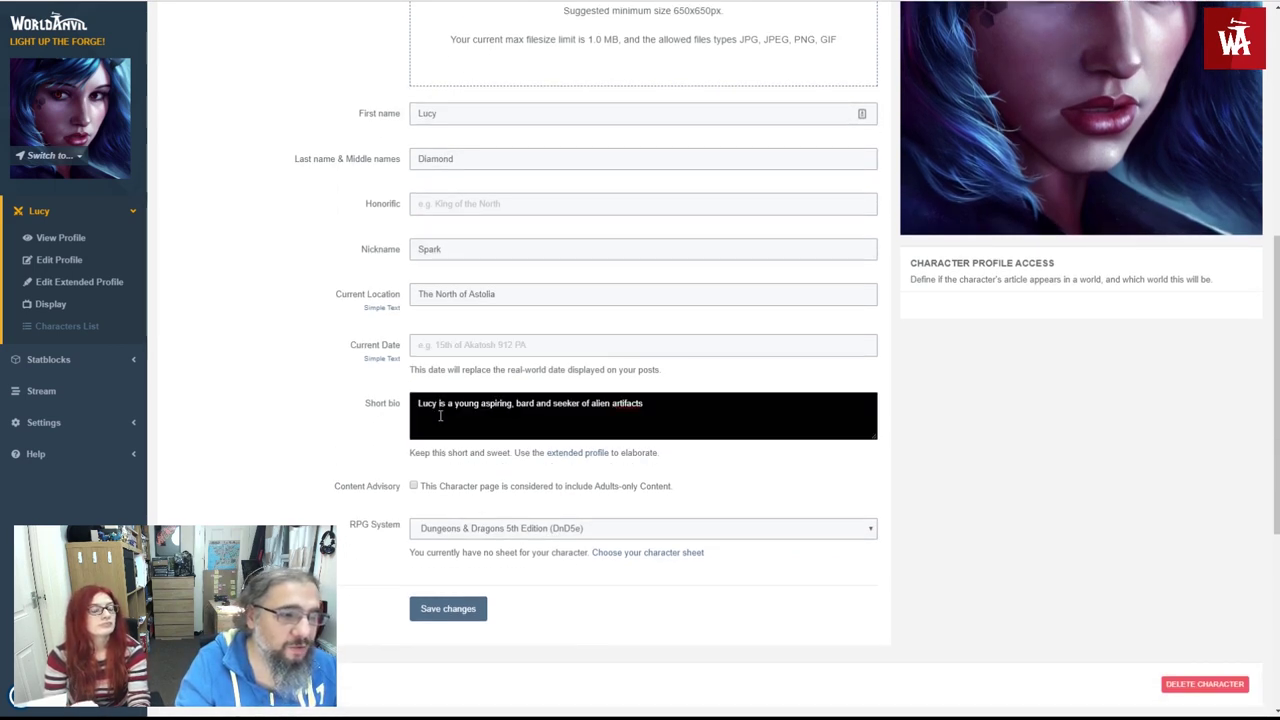
{"action": "scroll", "coordinate": [519, 455], "scroll_direction": "down", "scroll_amount": 1}
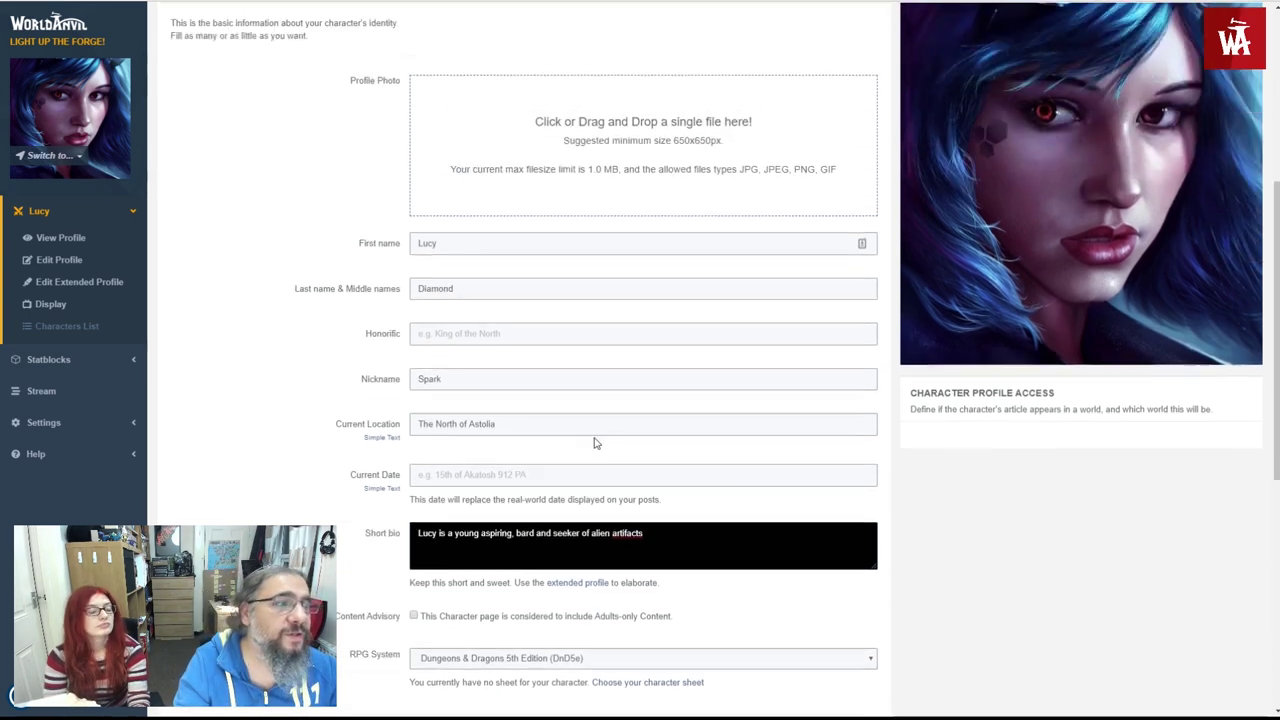
{"action": "scroll", "coordinate": [591, 437], "scroll_direction": "up", "scroll_amount": 2}
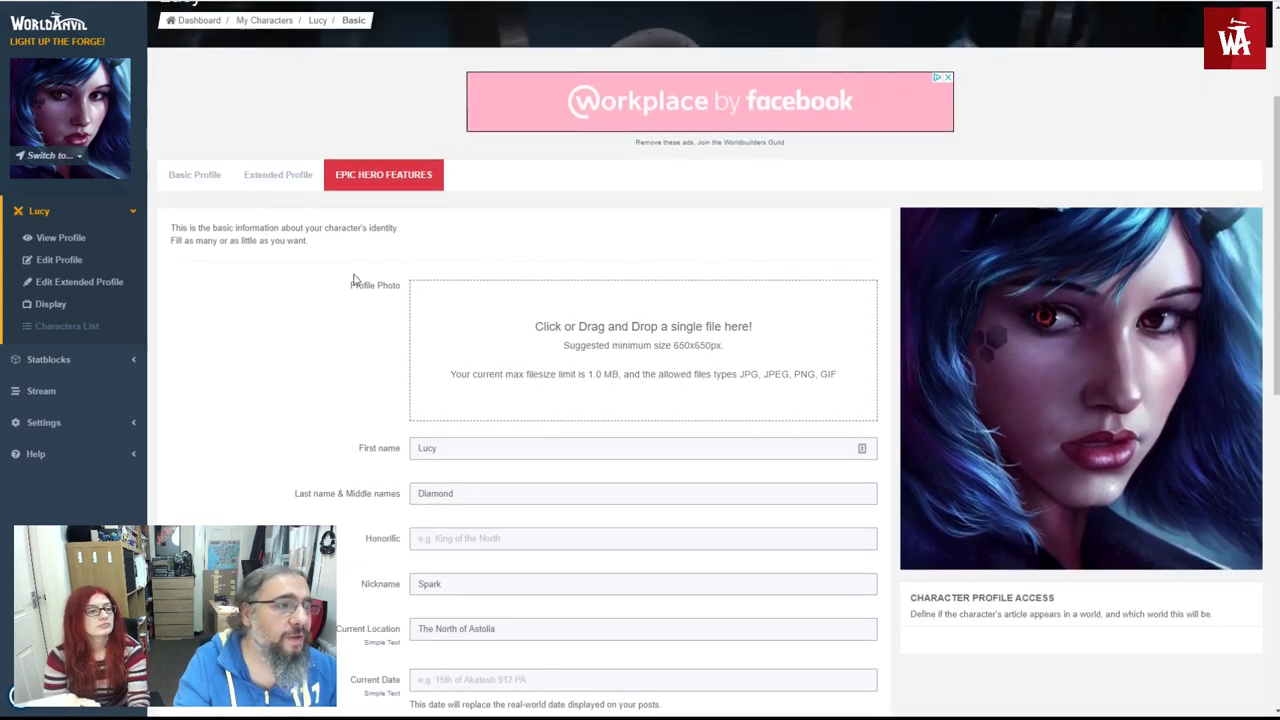
- In the Extended Profile, view Appearance, Mentality, Personality and Social Status, then return to Quick Profile's Introduction
{"action": "left_click", "coordinate": [260, 183]}
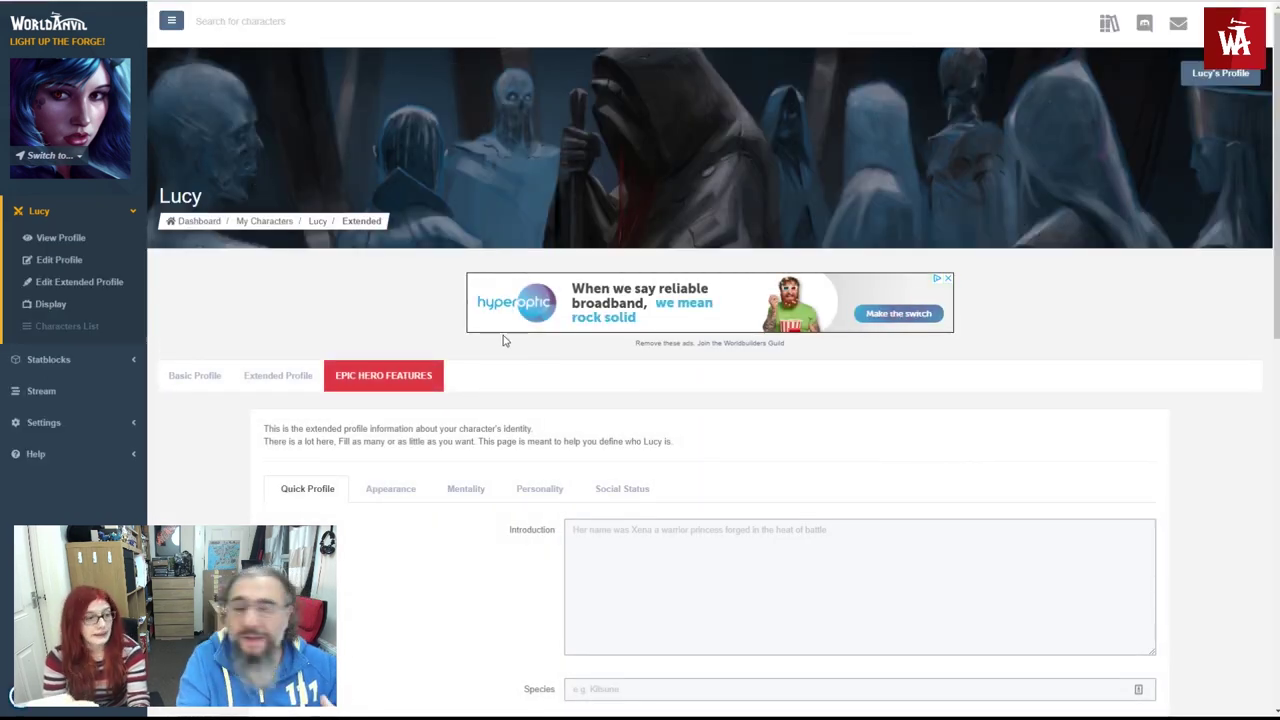
{"action": "scroll", "coordinate": [504, 341], "scroll_direction": "down", "scroll_amount": 4}
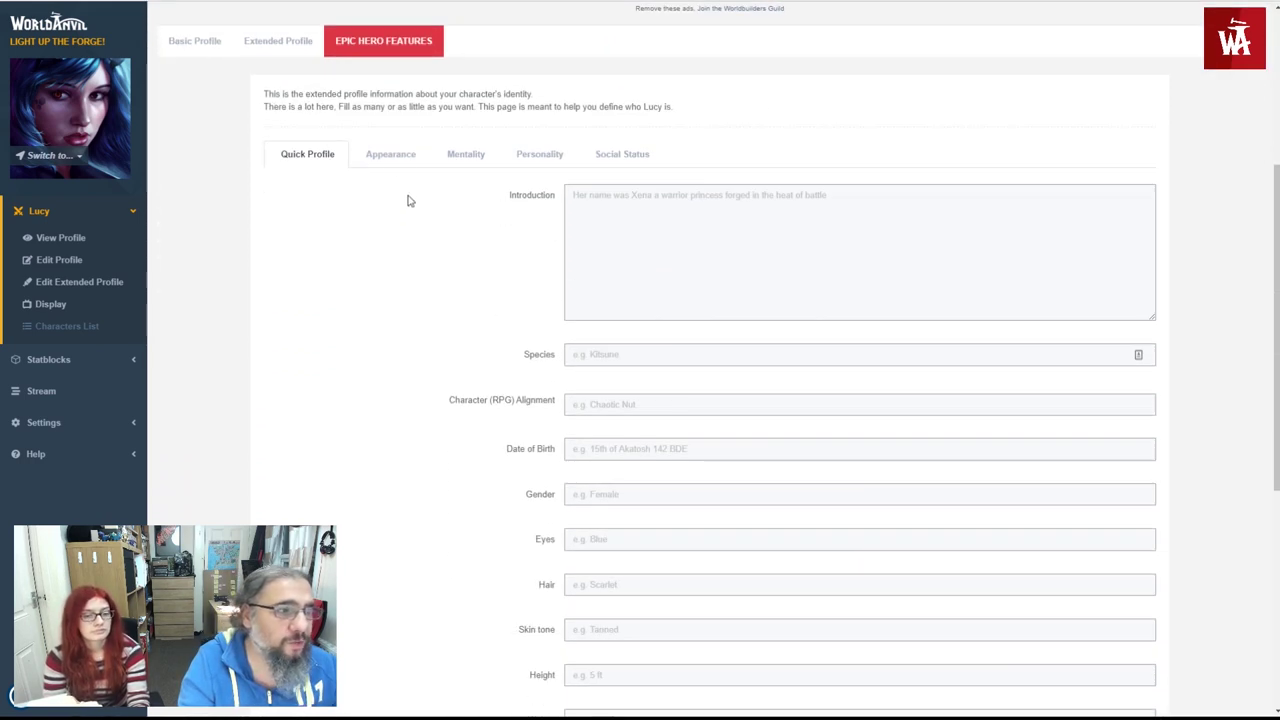
{"action": "left_click", "coordinate": [393, 158]}
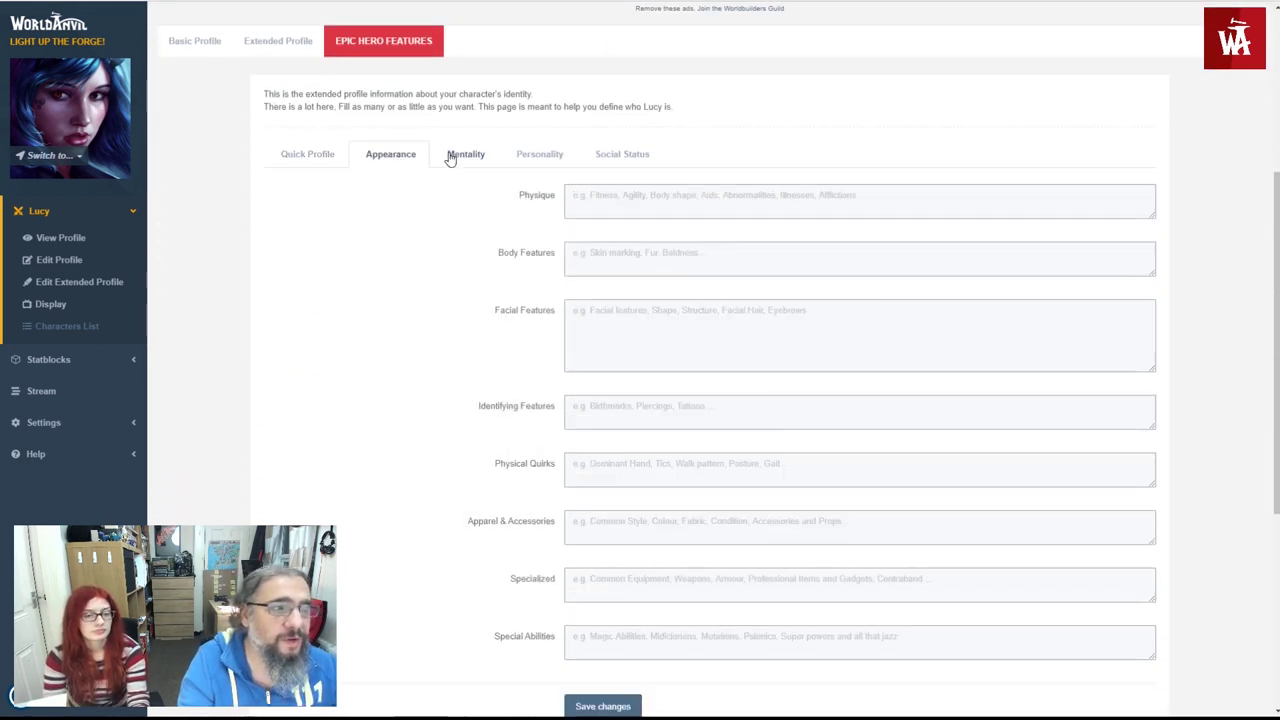
{"action": "left_click", "coordinate": [458, 156]}
{"action": "left_click", "coordinate": [537, 156]}
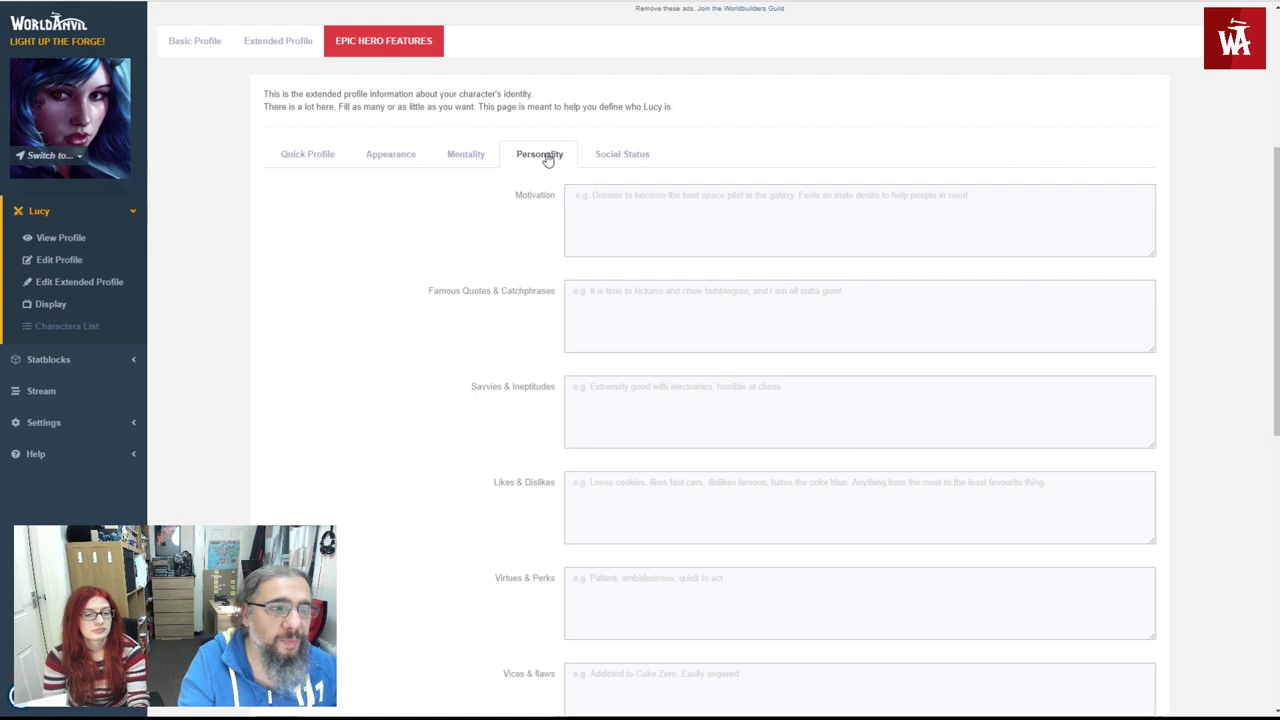
{"action": "left_click", "coordinate": [603, 158]}
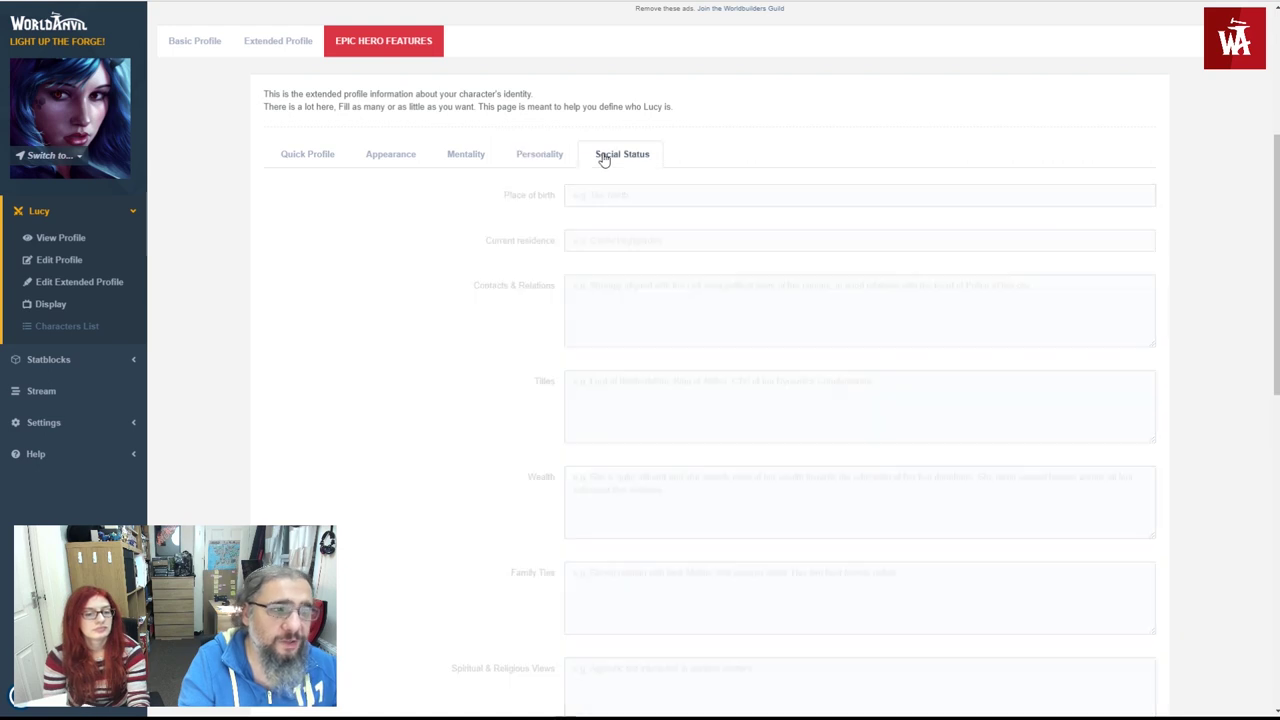
{"action": "left_click", "coordinate": [329, 163]}
{"action": "scroll", "coordinate": [514, 217], "scroll_direction": "down", "scroll_amount": 2}
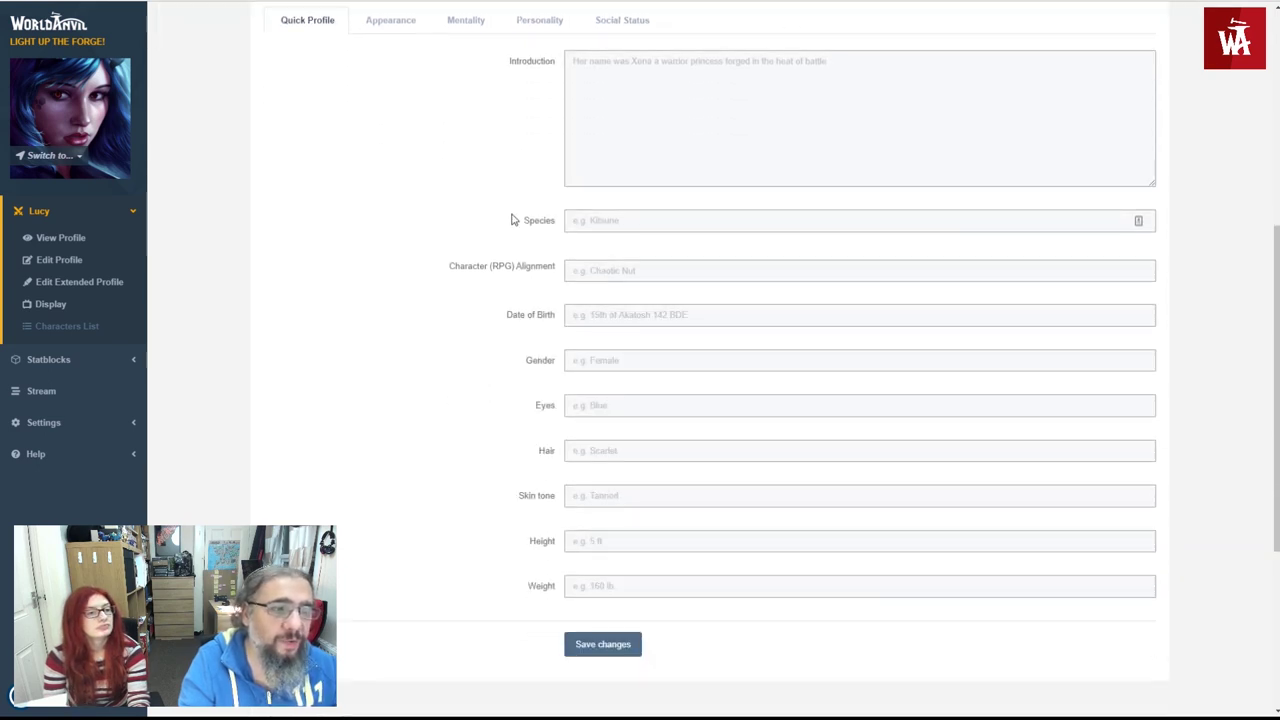
{"action": "left_click", "coordinate": [607, 172]}
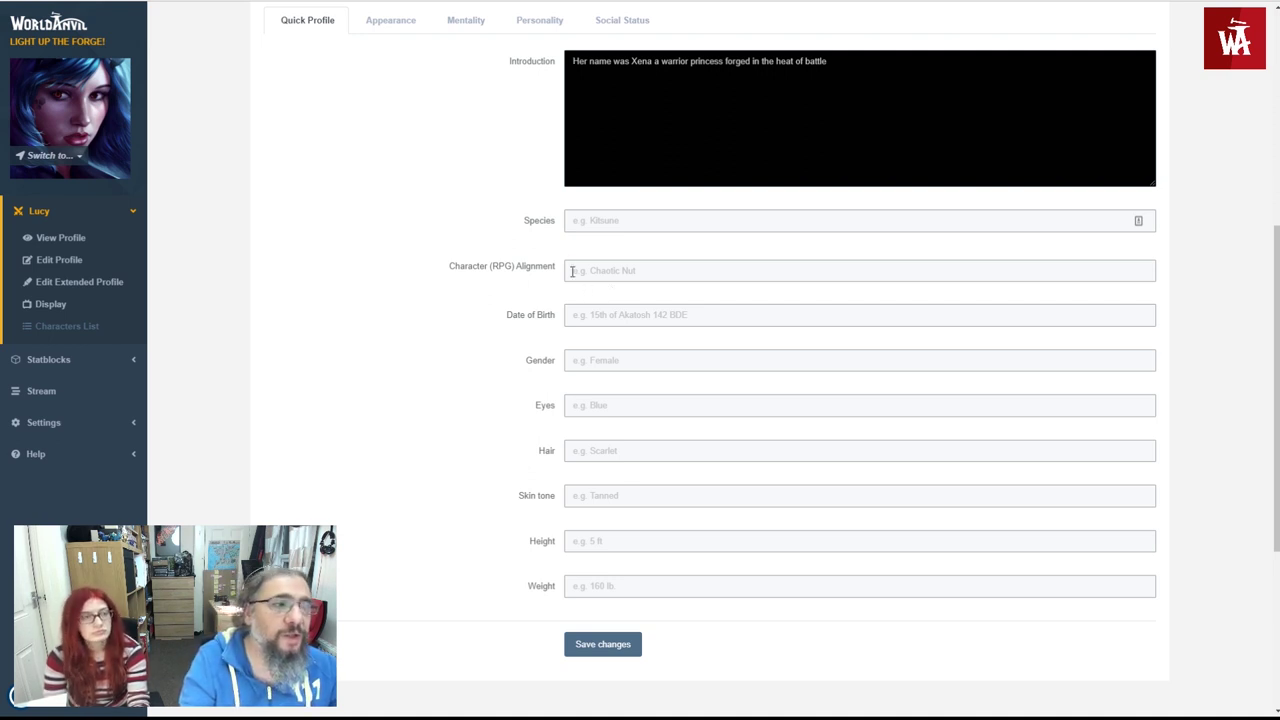
- Set Lucy's species to Human, alignment to Chaotic Good and gender to Female
{"action": "left_click", "coordinate": [578, 220]}
{"action": "type", "text": "H"}
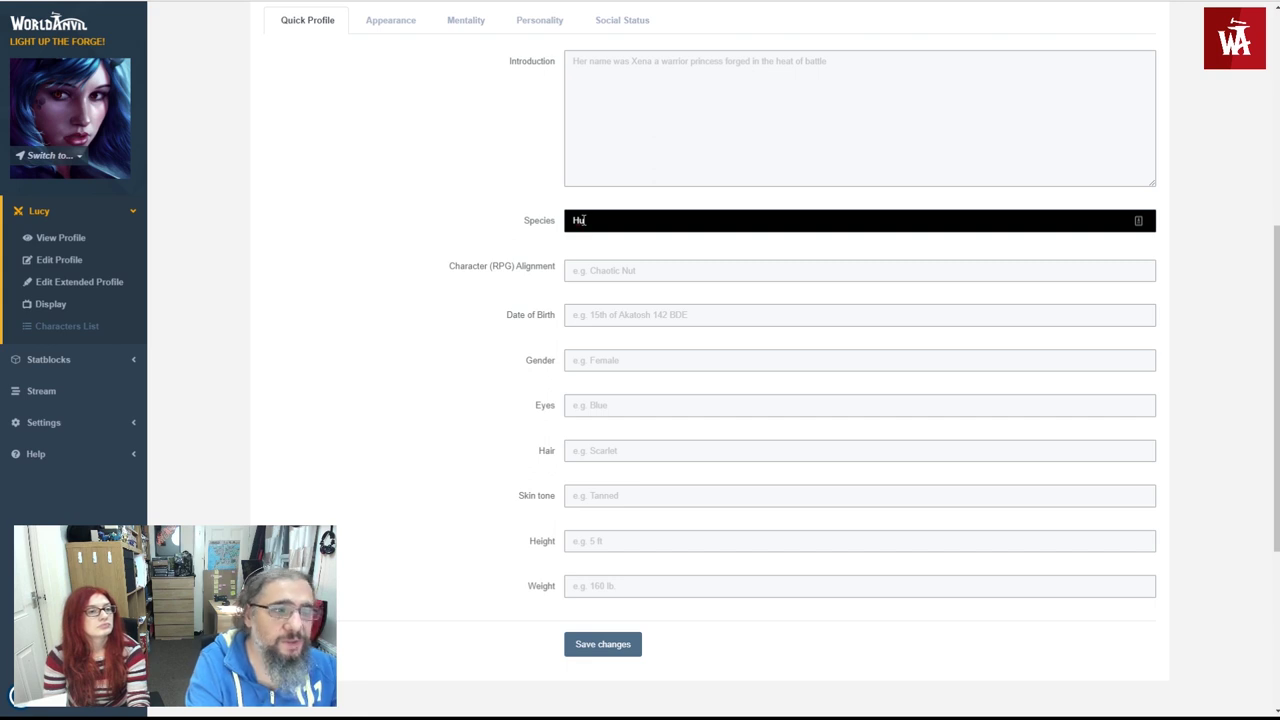
{"action": "type", "text": "uman"}
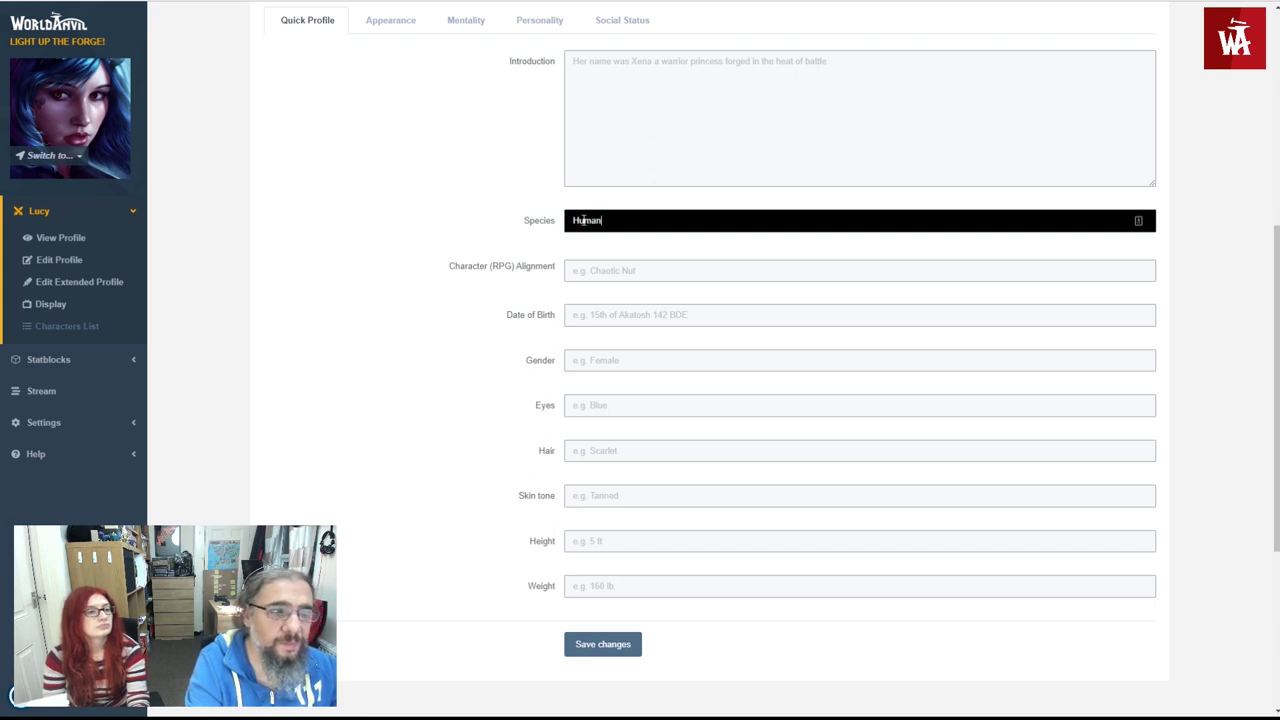
{"action": "key", "text": "Tab"}
{"action": "type", "text": "C"}
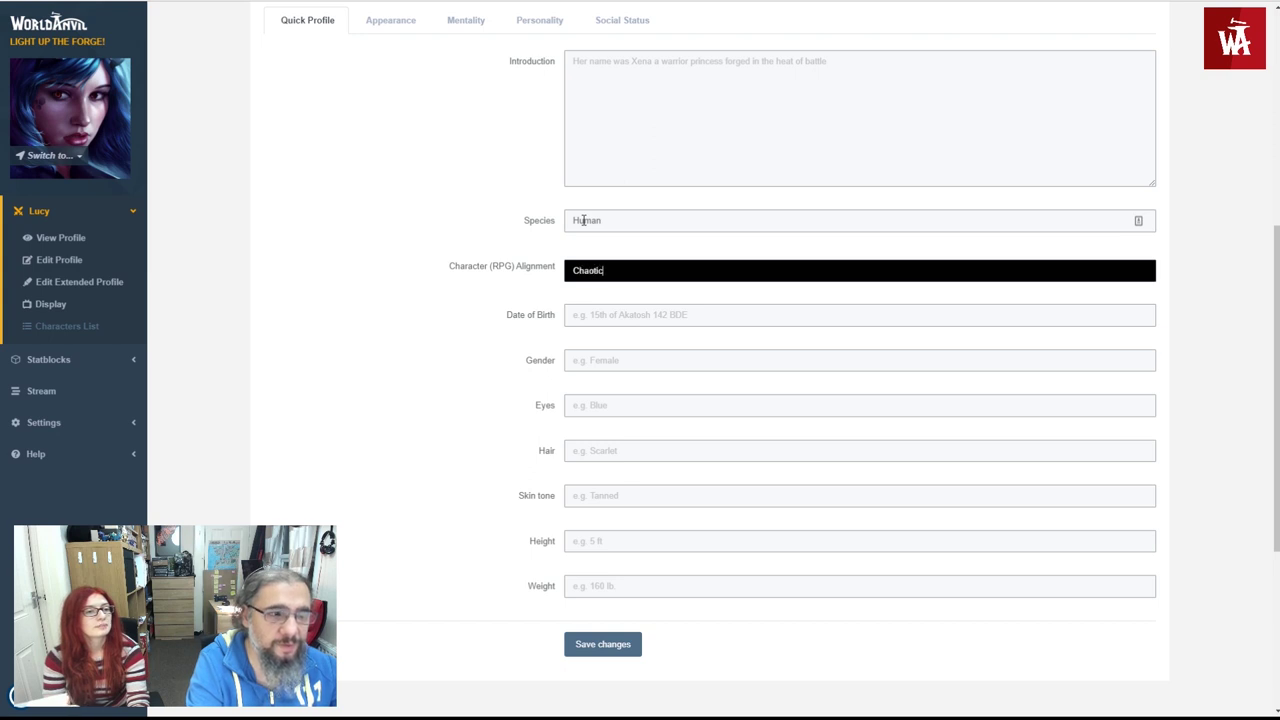
{"action": "type", "text": "haotic Good"}
{"action": "key", "text": "Tab"}
{"action": "key", "text": "Tab"}
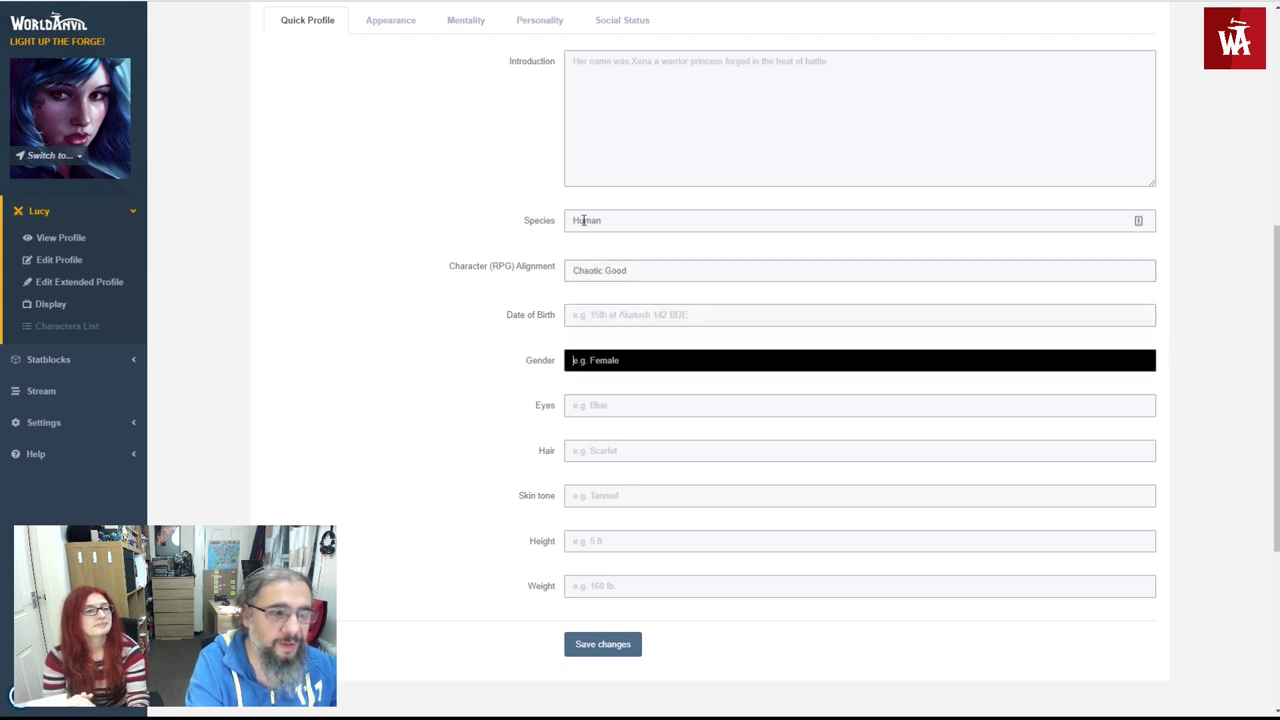
{"action": "type", "text": "Female"}
{"action": "key", "text": "Tab"}
- Give her Scarlet eyes, Indigo hair, Pale skin, 5 ft 4 in height and 55 kg, then save
{"action": "type", "text": "R"}
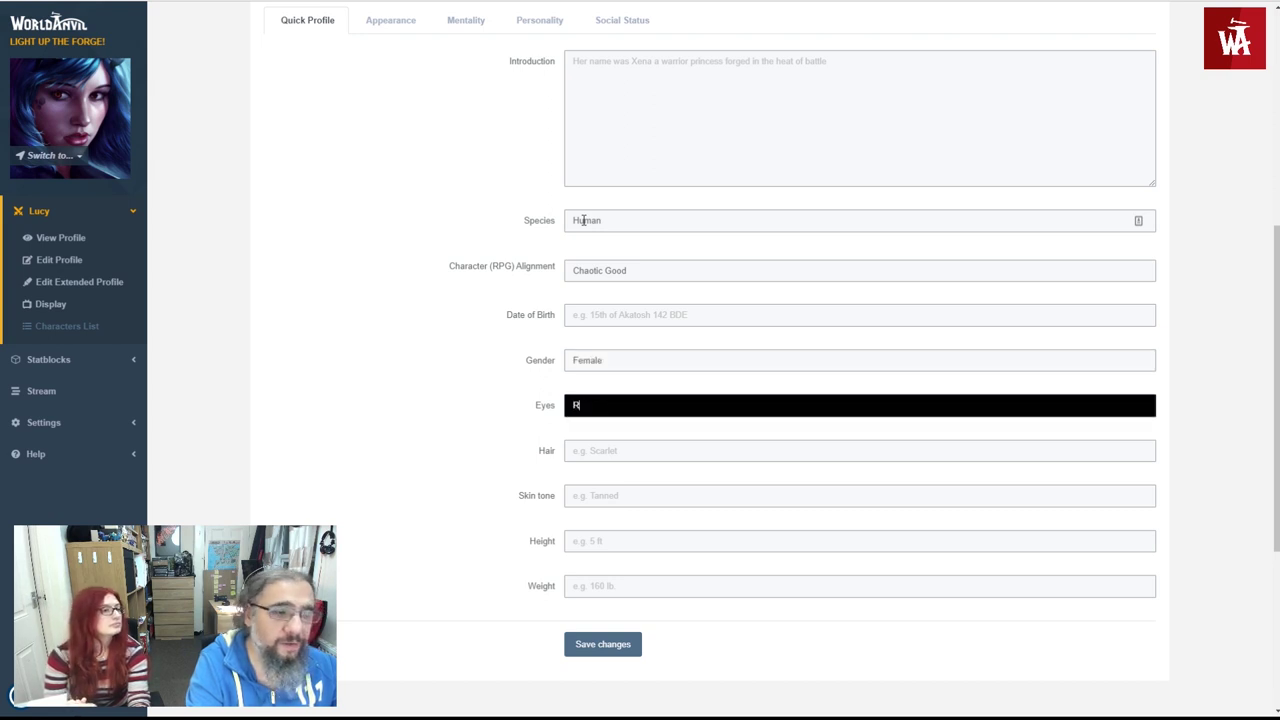
{"action": "type", "text": "ed"}
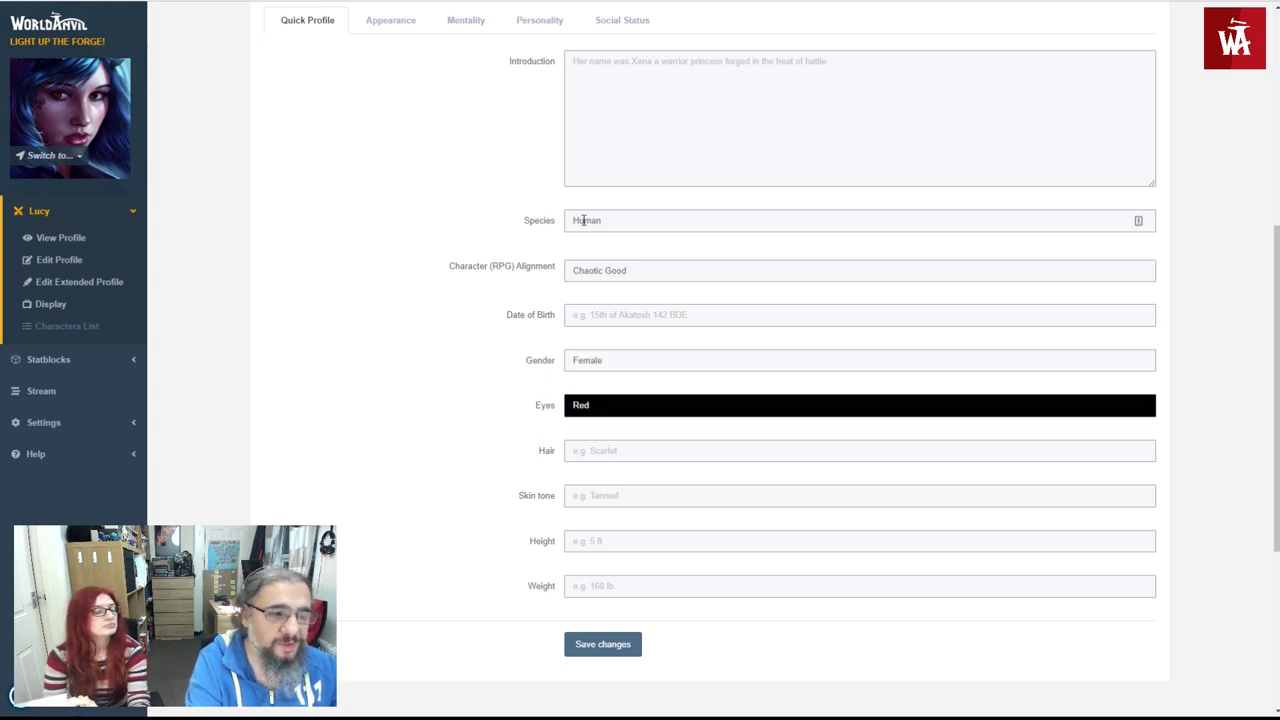
{"action": "key", "text": "BackSpace"}
{"action": "key", "text": "BackSpace"}
{"action": "key", "text": "BackSpace"}
{"action": "type", "text": "Scarlet"}
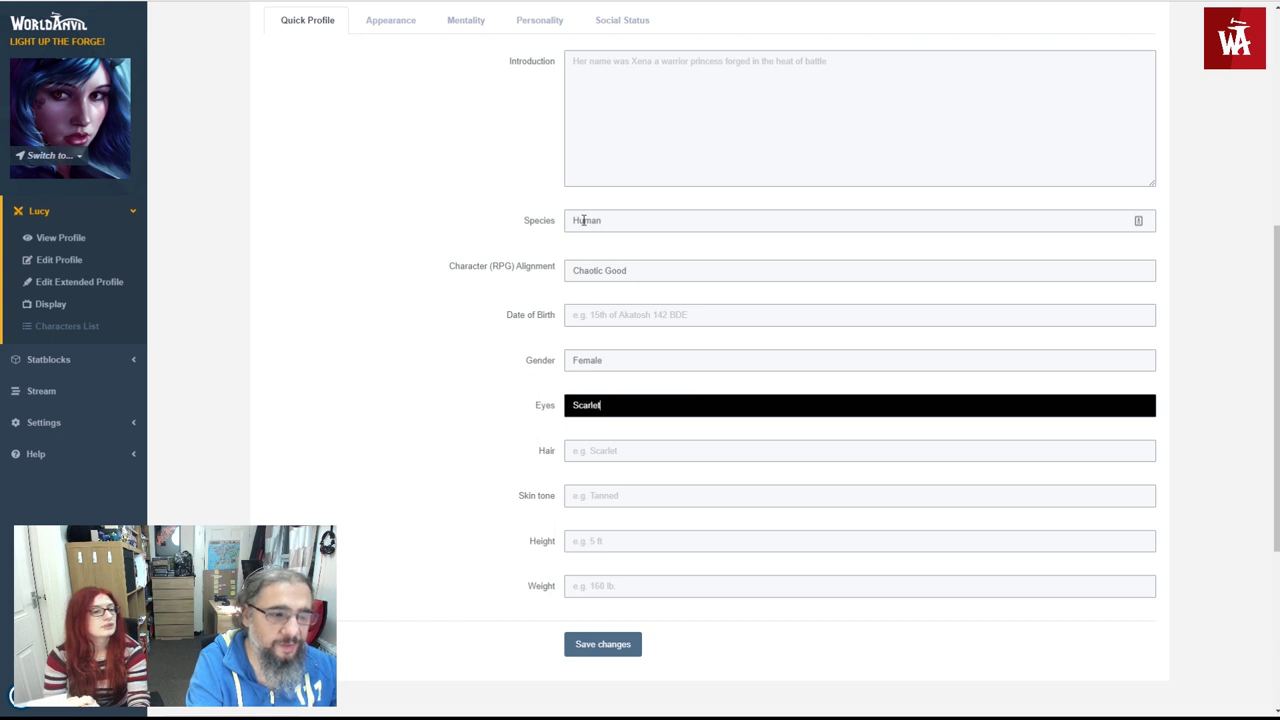
{"action": "key", "text": "Tab"}
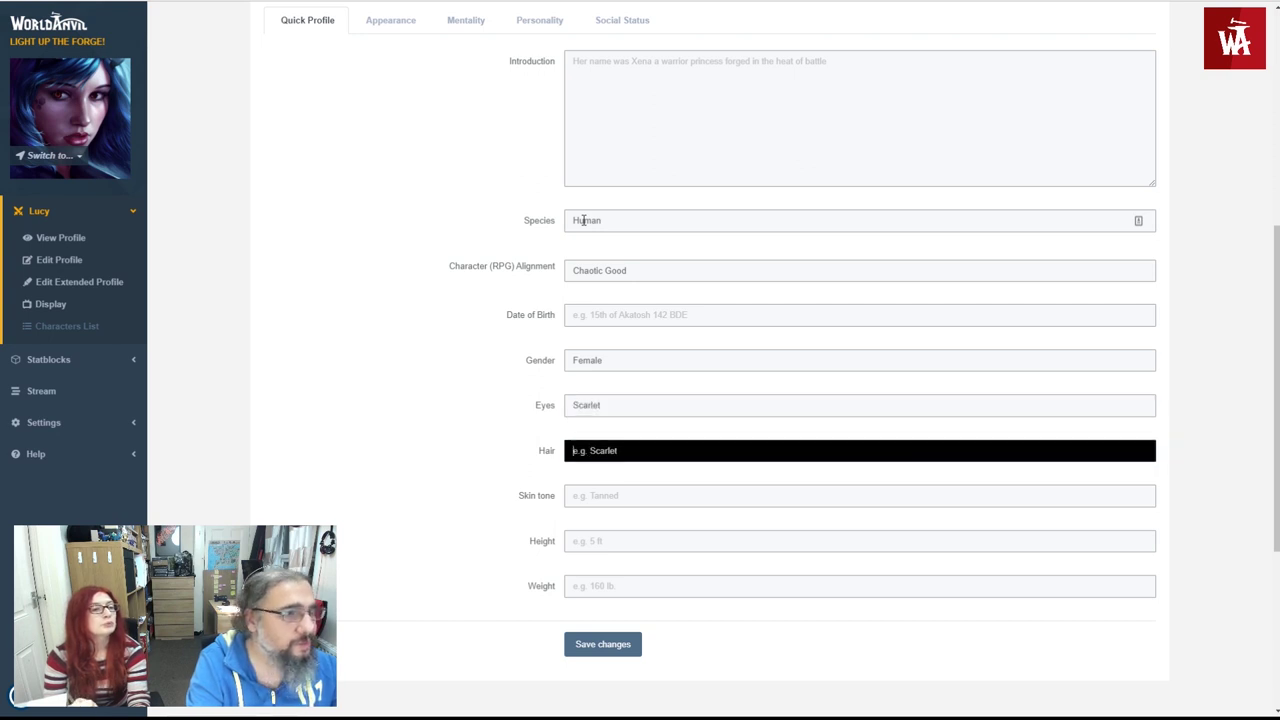
{"action": "type", "text": "Indigo"}
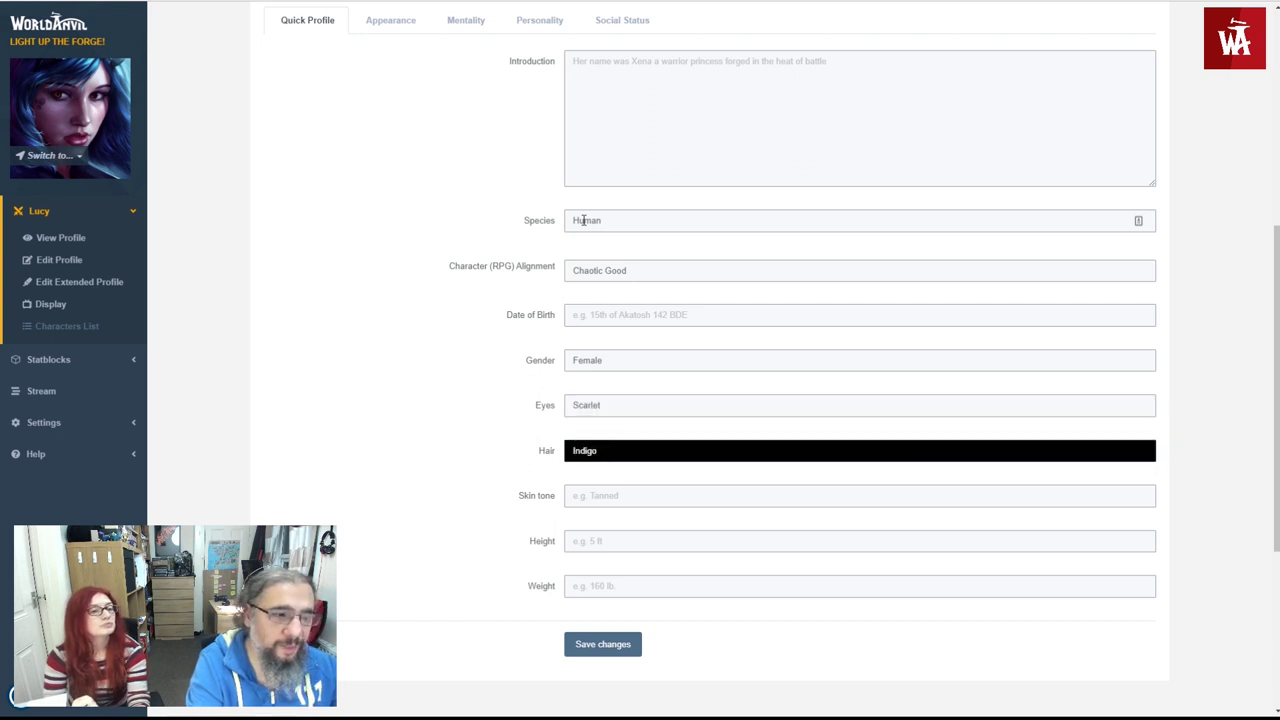
{"action": "key", "text": "Tab"}
{"action": "type", "text": "P"}
{"action": "key", "text": "Tab"}
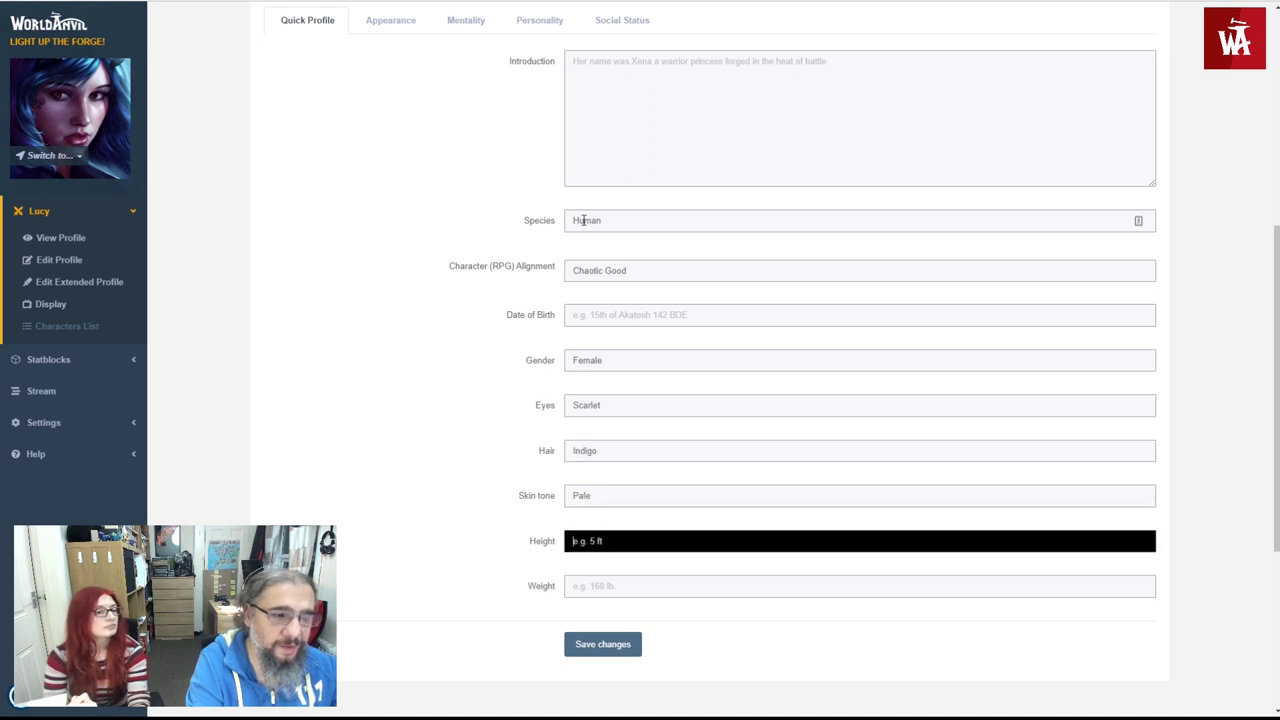
{"action": "type", "text": "5"}
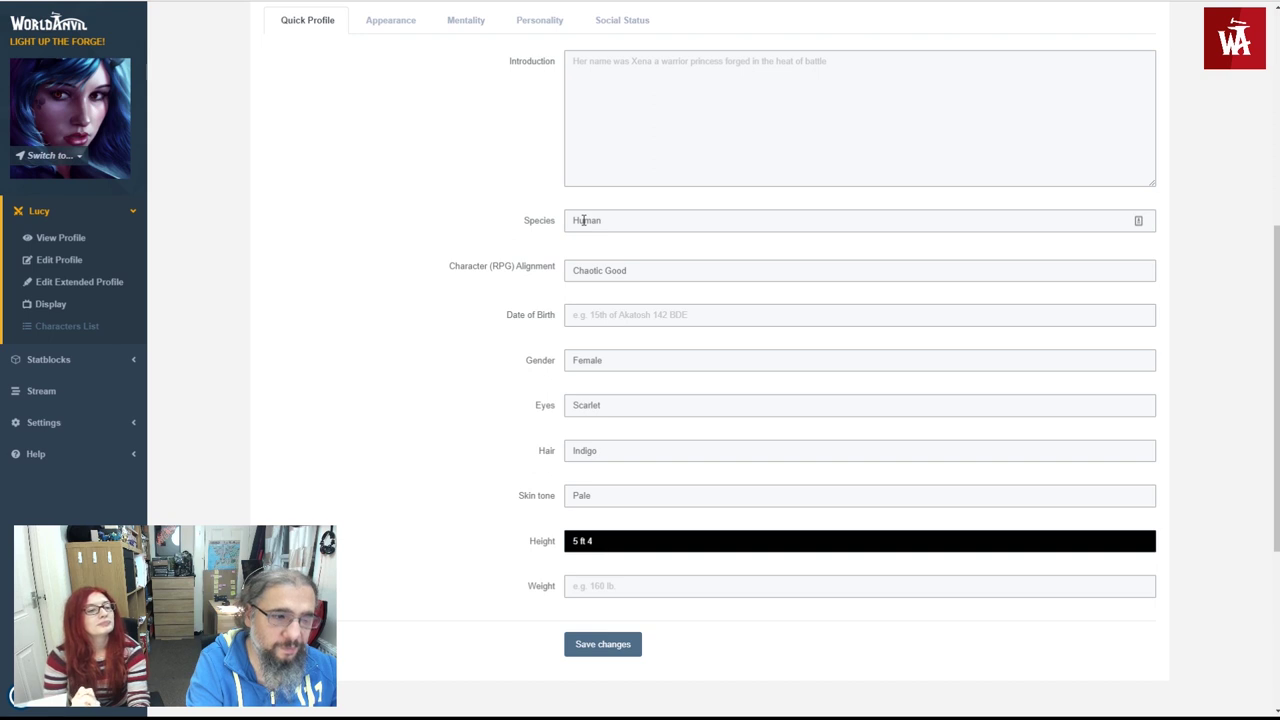
{"action": "key", "text": "Tab"}
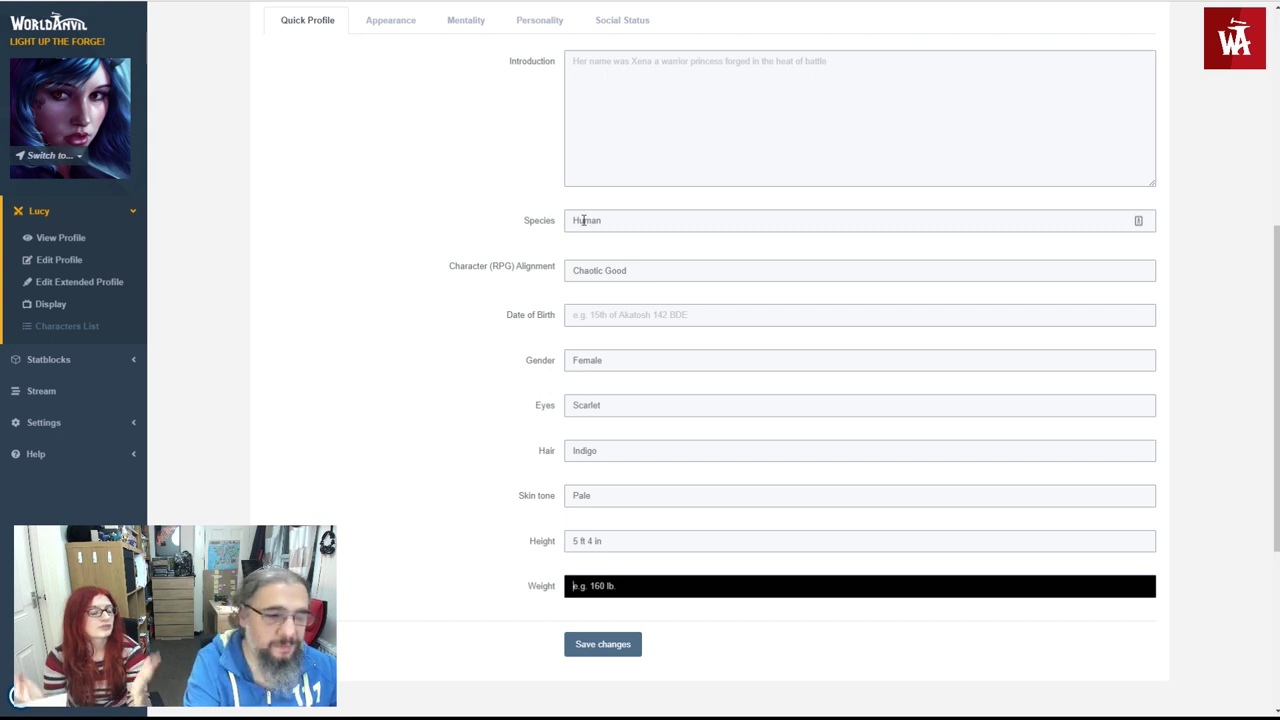
{"action": "type", "text": "55 kg"}
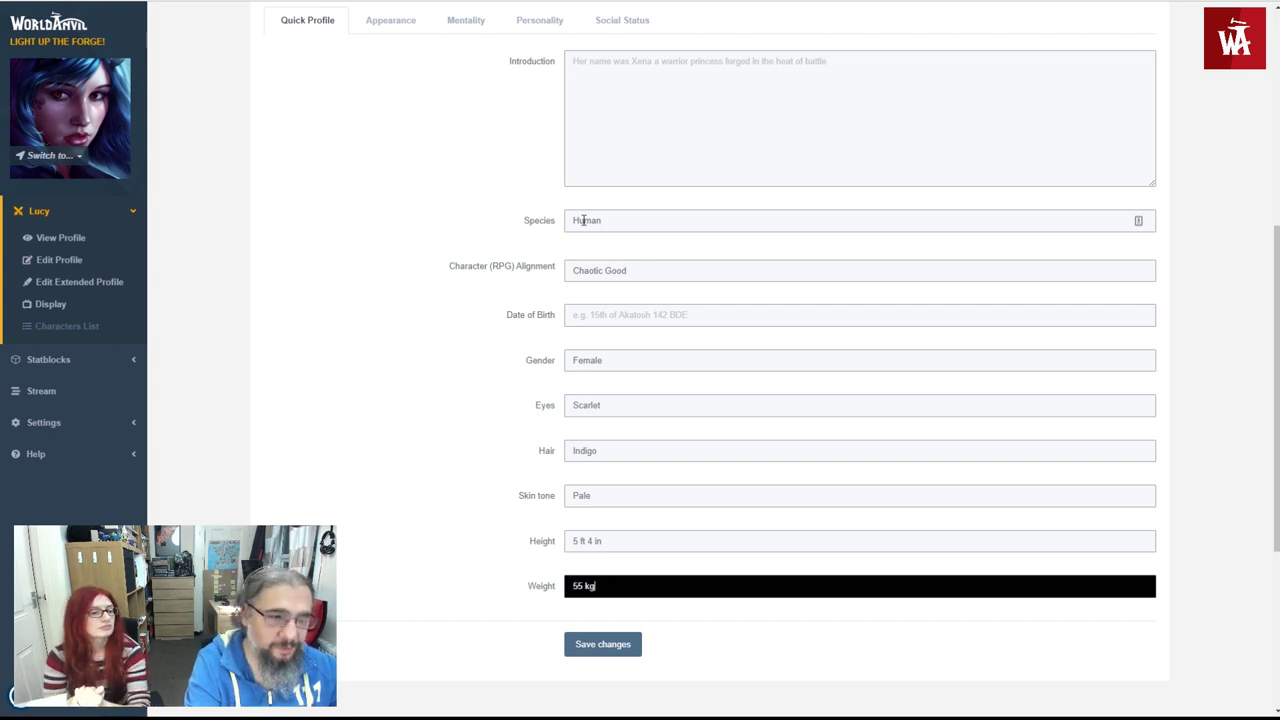
{"action": "scroll", "coordinate": [491, 200], "scroll_direction": "down", "scroll_amount": 2}
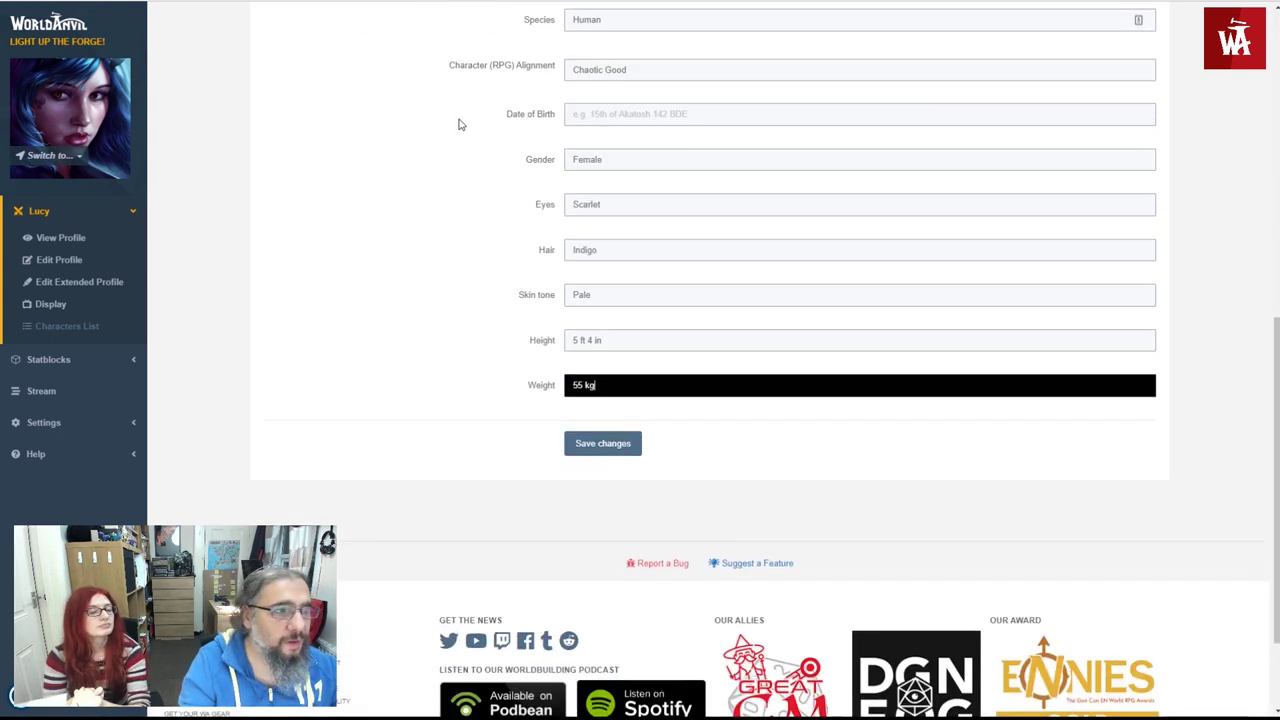
{"action": "scroll", "coordinate": [546, 326], "scroll_direction": "up", "scroll_amount": 3}
{"action": "scroll", "coordinate": [576, 452], "scroll_direction": "down", "scroll_amount": 3}
{"action": "left_click", "coordinate": [576, 450]}
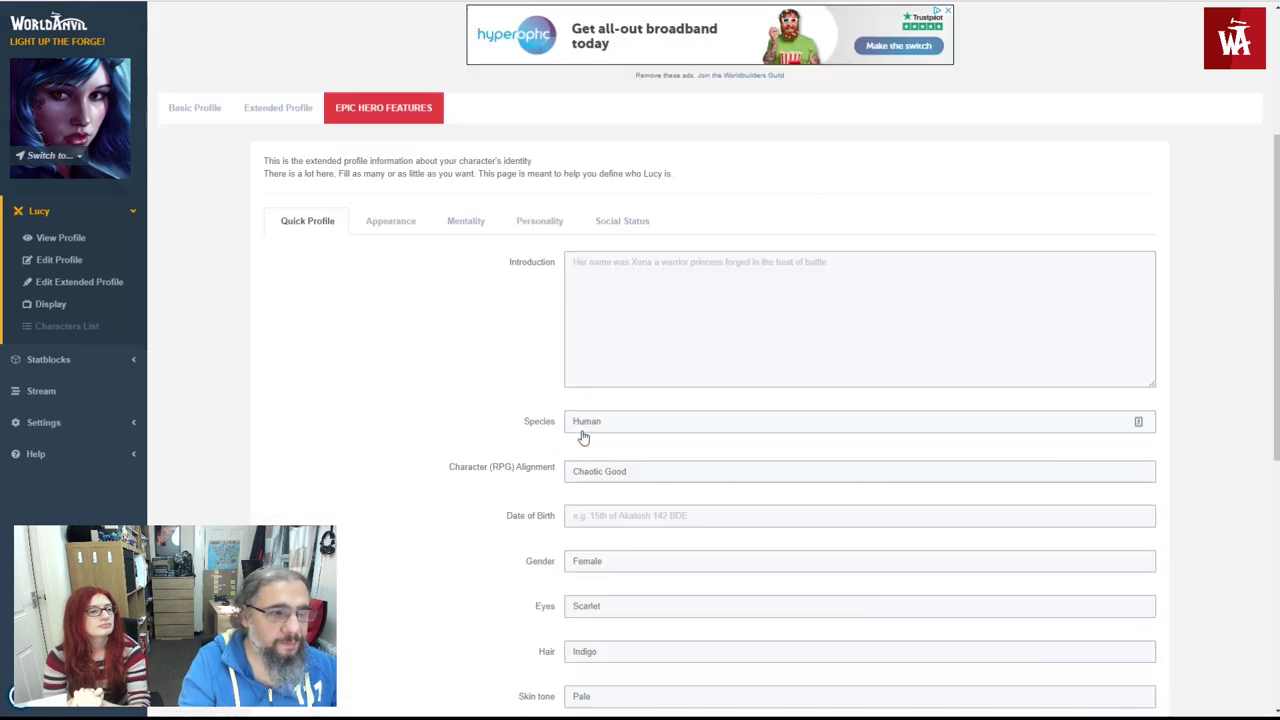
{"action": "scroll", "coordinate": [390, 330], "scroll_direction": "down", "scroll_amount": 3}
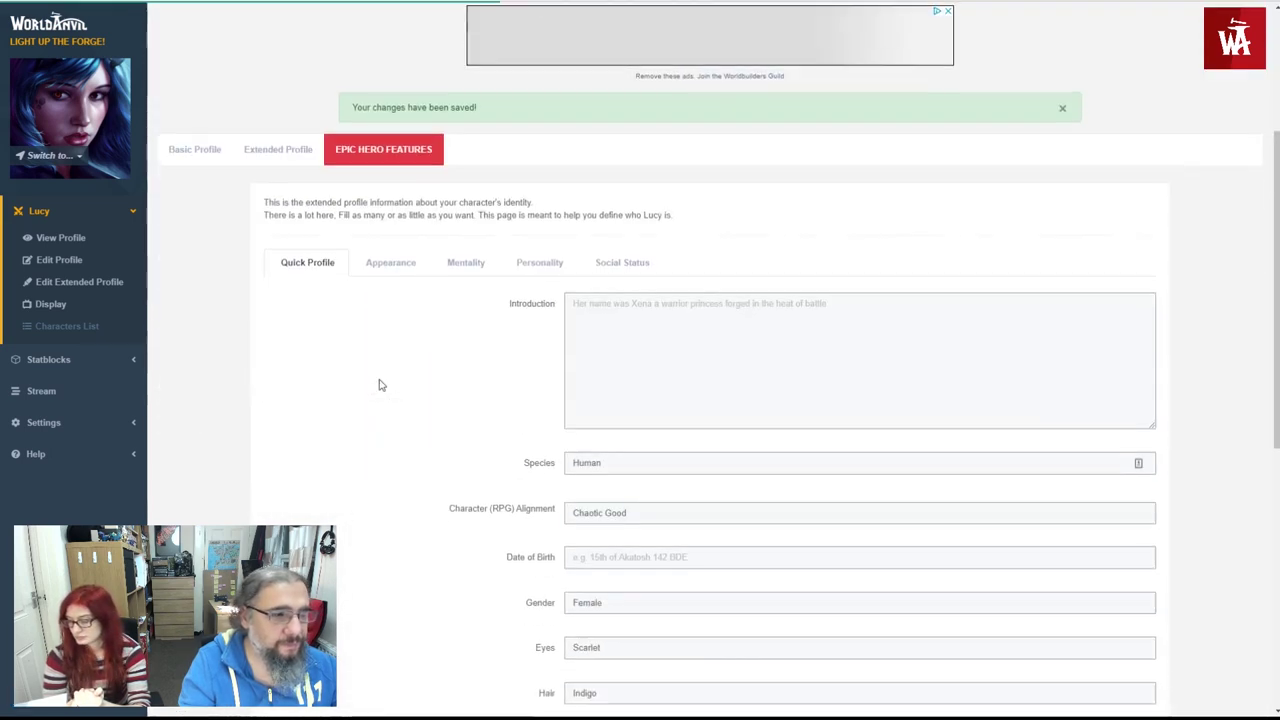
- In Appearance, enter Body Features 'Tattoo on her face, that was put them to hide her birthmark.'
{"action": "left_click", "coordinate": [375, 260]}
{"action": "scroll", "coordinate": [470, 280], "scroll_direction": "down", "scroll_amount": 2}
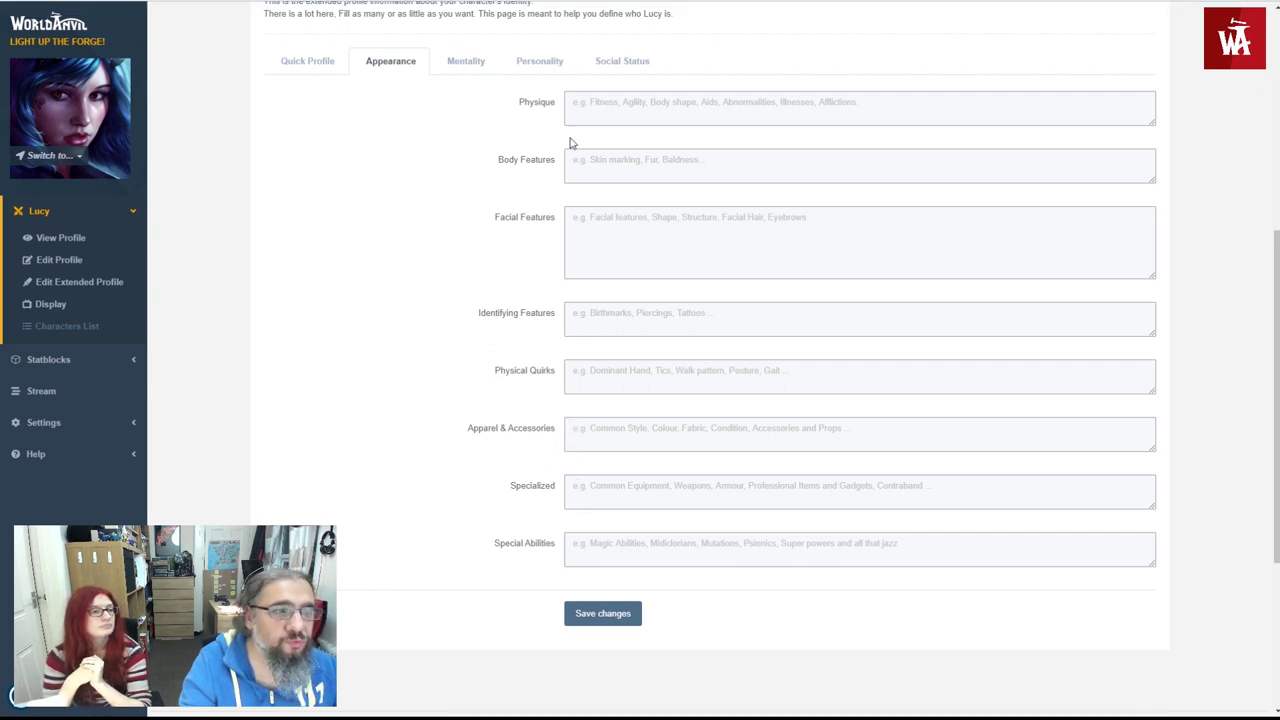
{"action": "left_click", "coordinate": [572, 168]}
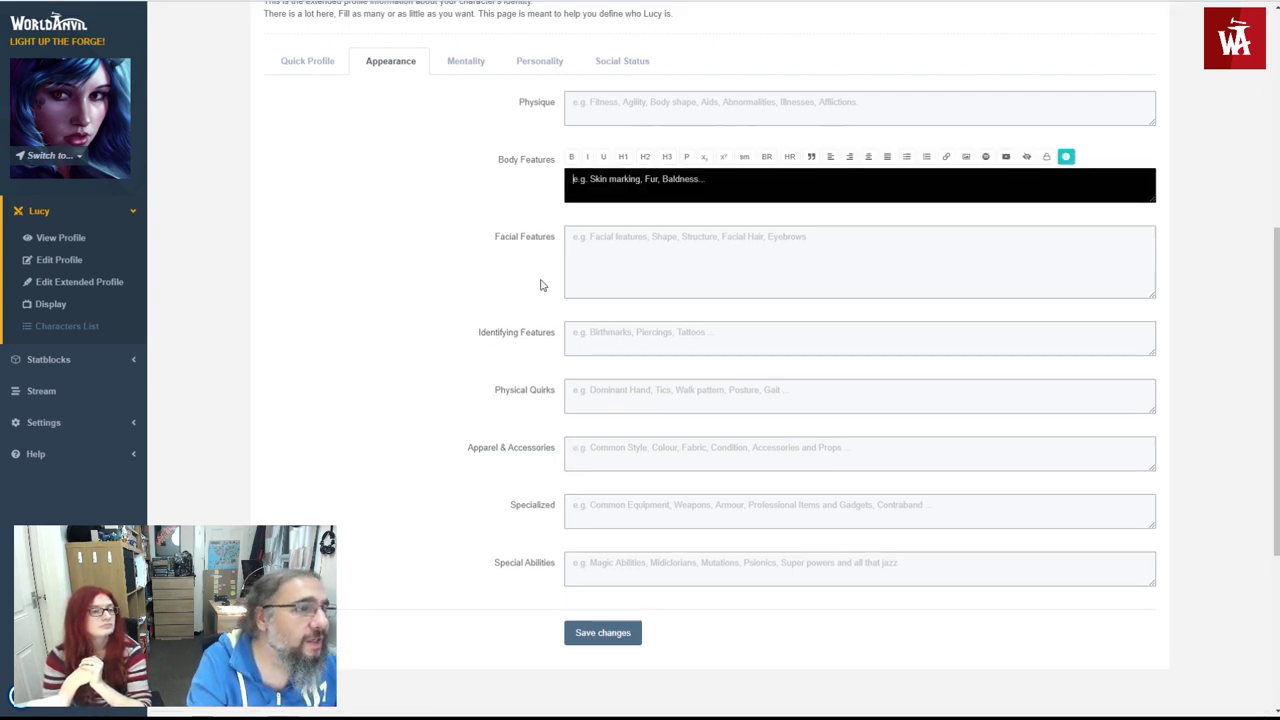
{"action": "type", "text": "Tattoo"}
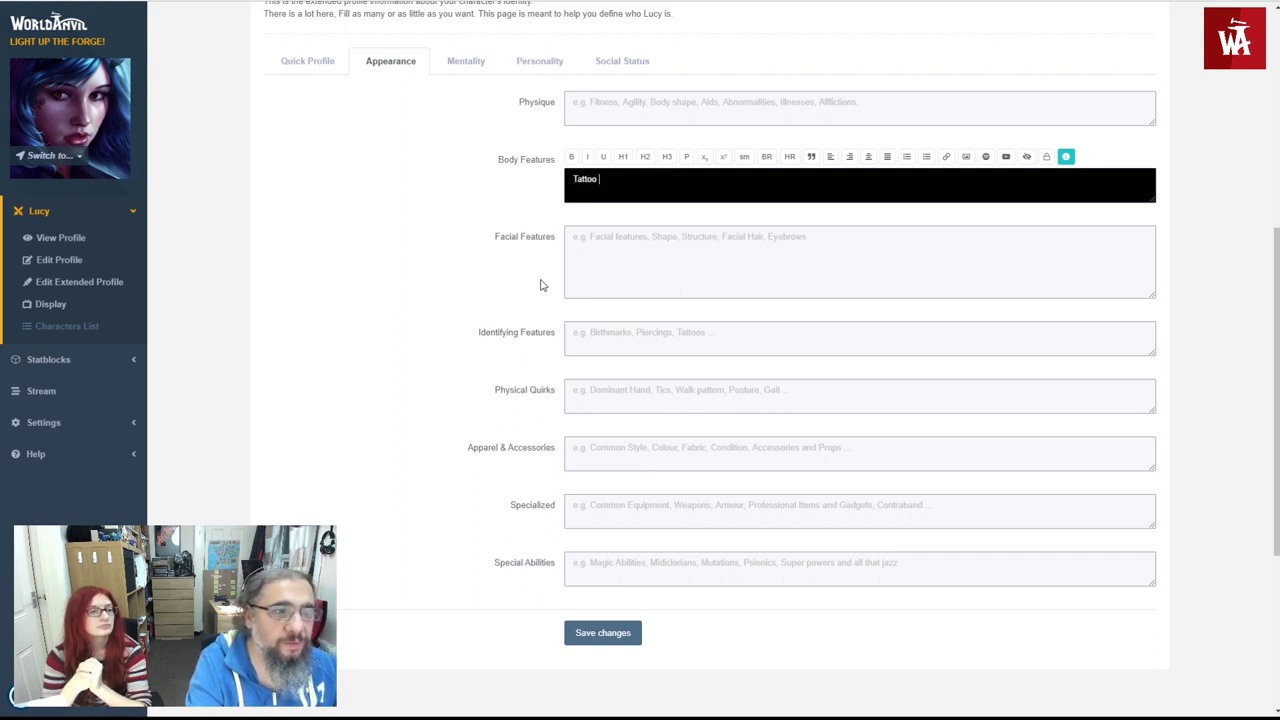
{"action": "type", "text": " on her face"}
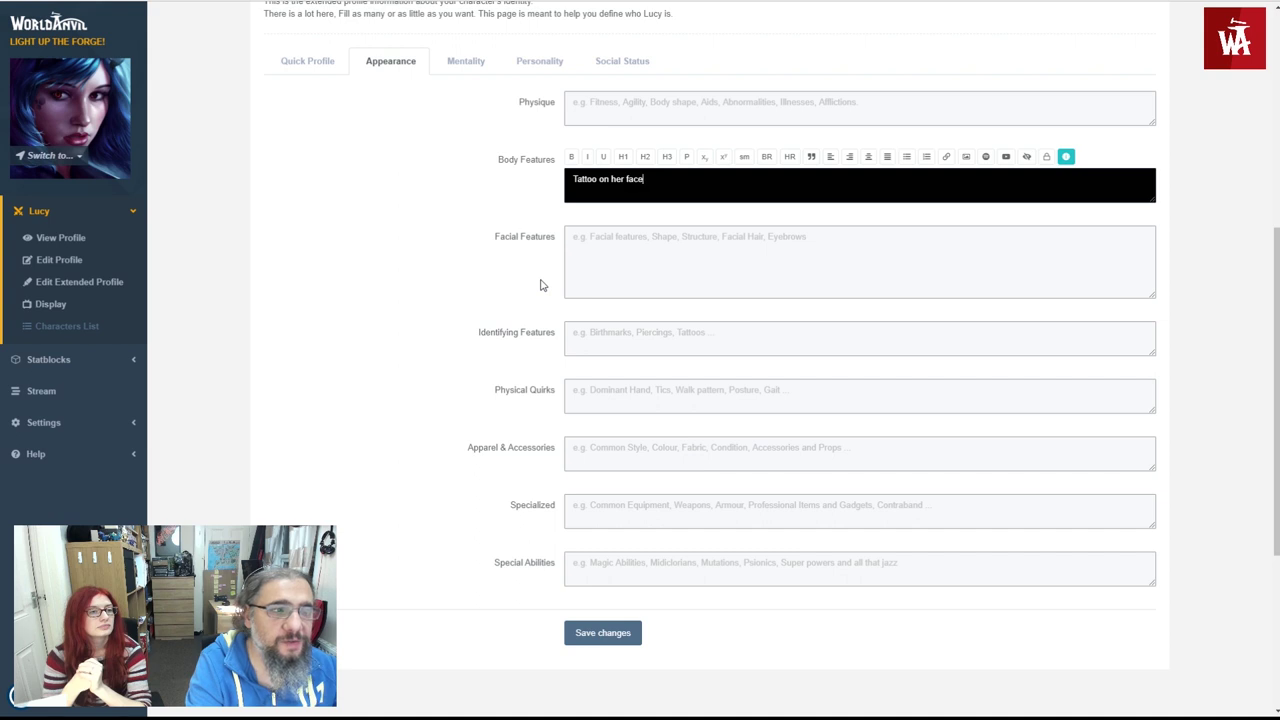
{"action": "type", "text": ", that was put them "}
{"action": "type", "text": " to hide her"}
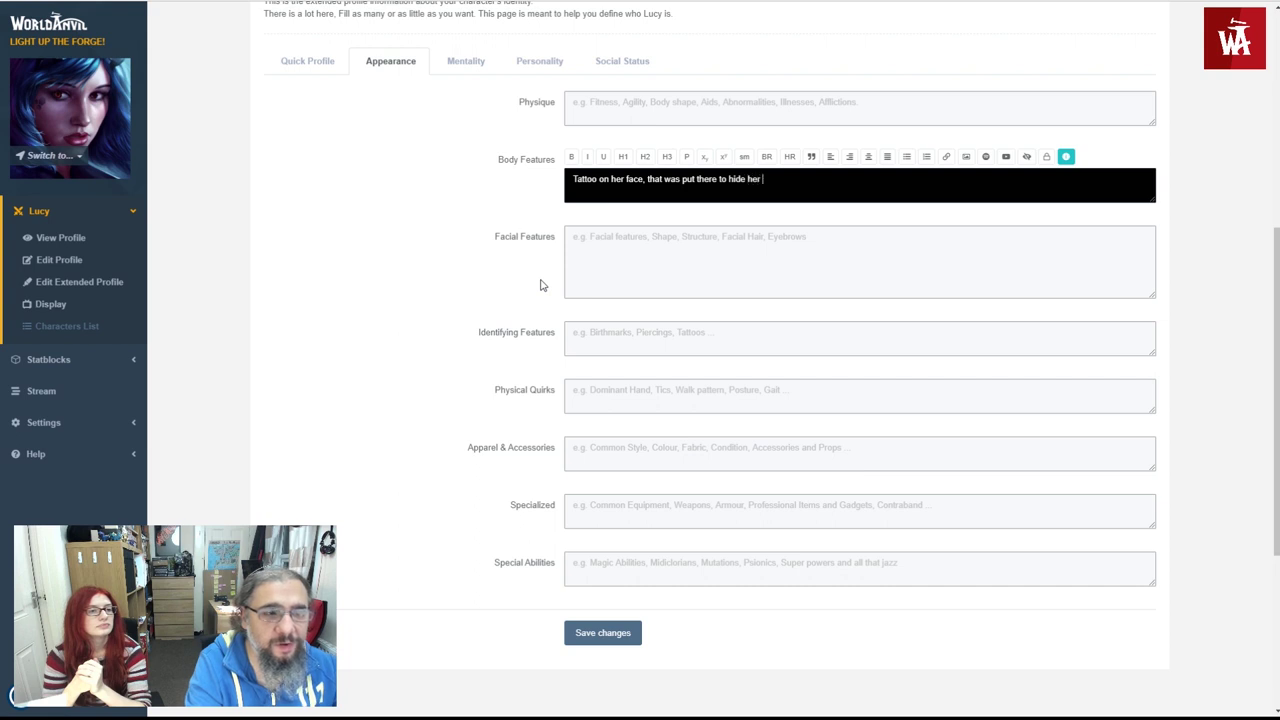
{"action": "type", "text": " birth"}
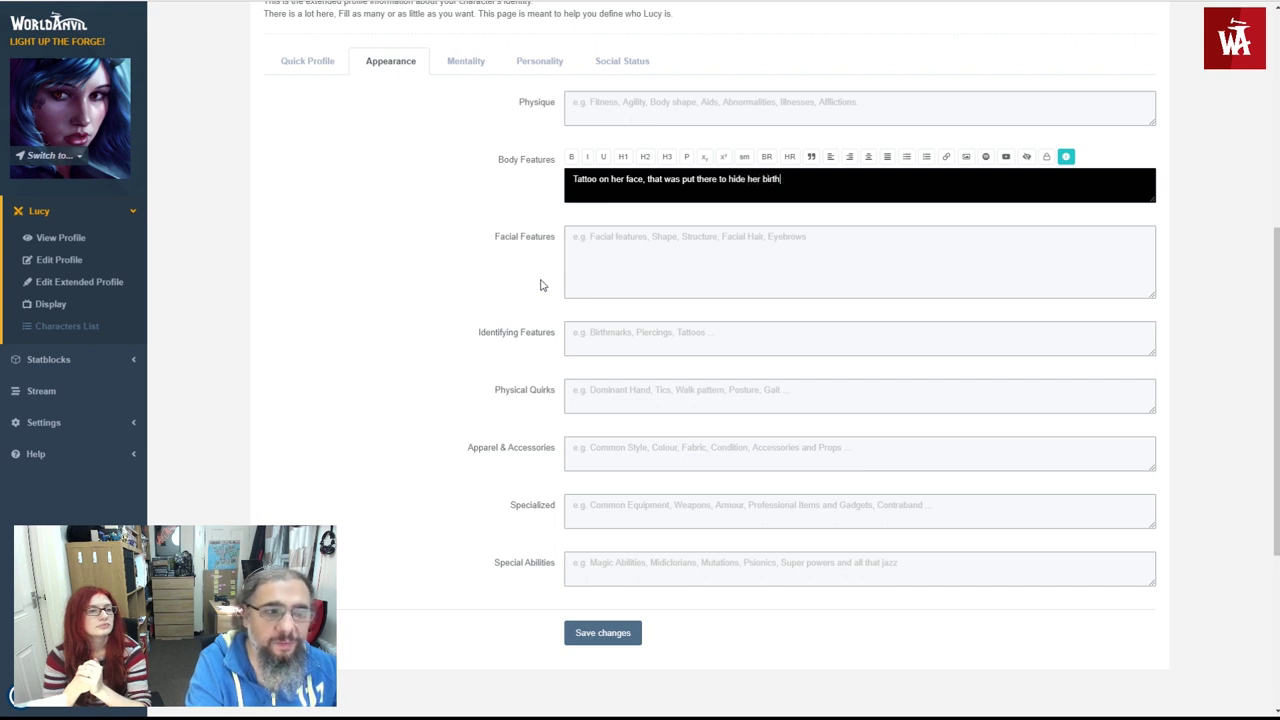
{"action": "type", "text": "mark."}
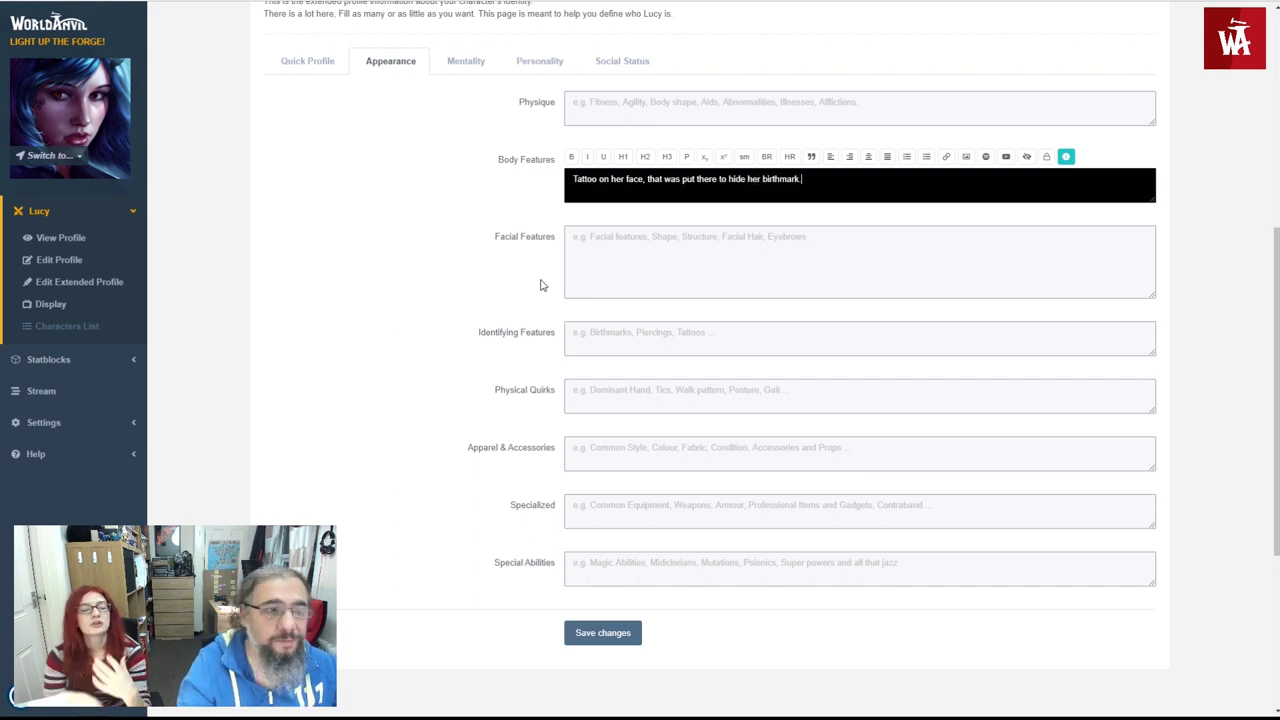
- Save the Body Features description in the extended profile
{"action": "left_click", "coordinate": [596, 634]}
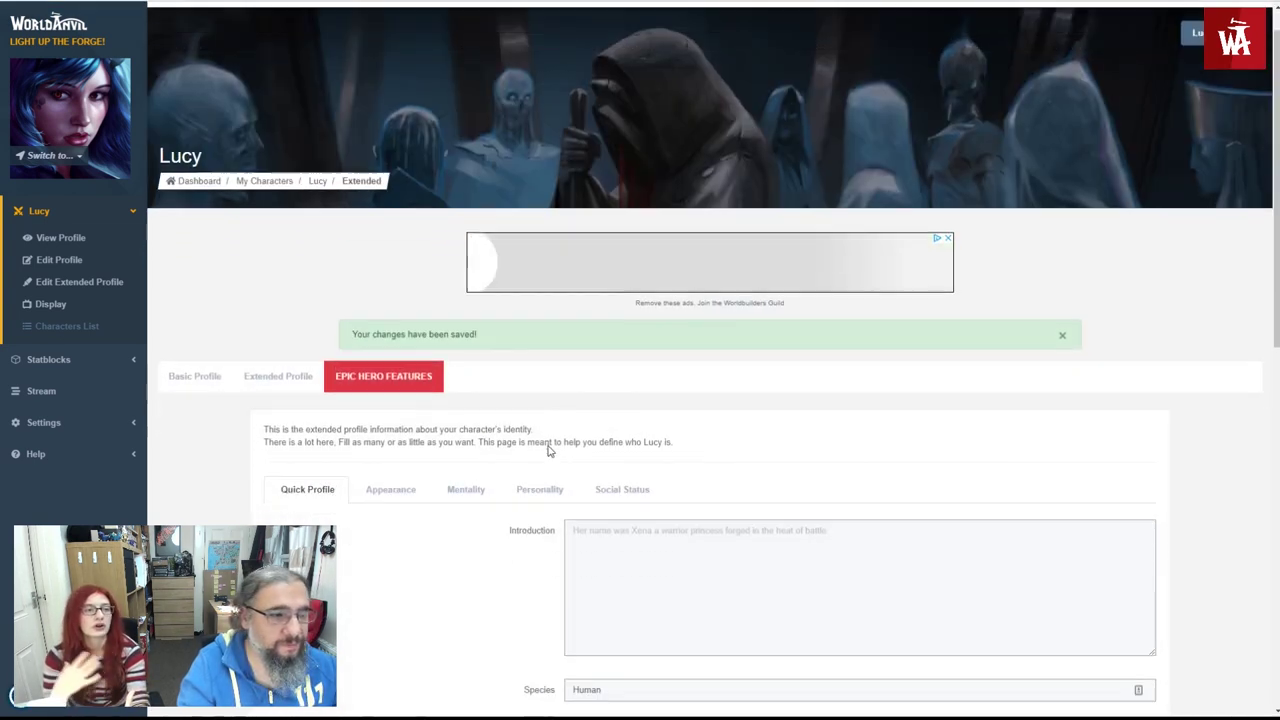
{"action": "scroll", "coordinate": [546, 429], "scroll_direction": "down", "scroll_amount": 2}
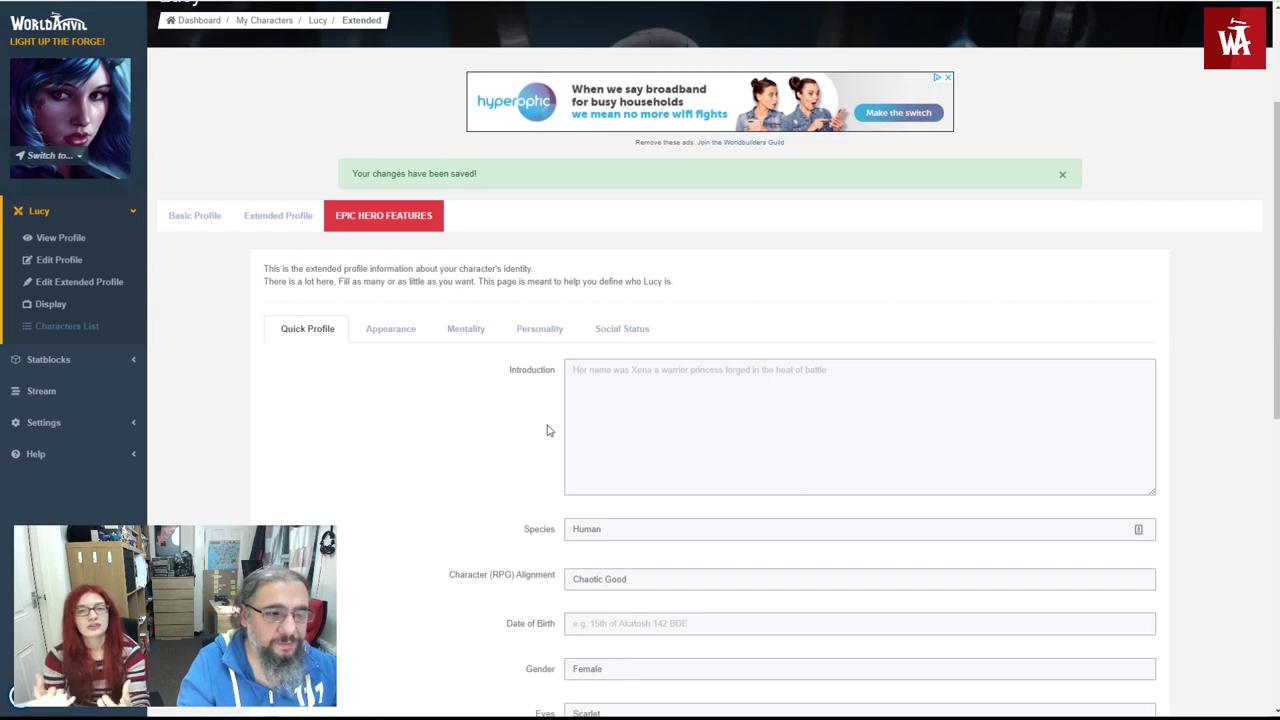
{"action": "scroll", "coordinate": [546, 429], "scroll_direction": "down", "scroll_amount": 2}
{"action": "scroll", "coordinate": [547, 429], "scroll_direction": "down", "scroll_amount": 2}
{"action": "key", "text": "Return"}
{"action": "scroll", "coordinate": [606, 363], "scroll_direction": "up", "scroll_amount": 3}
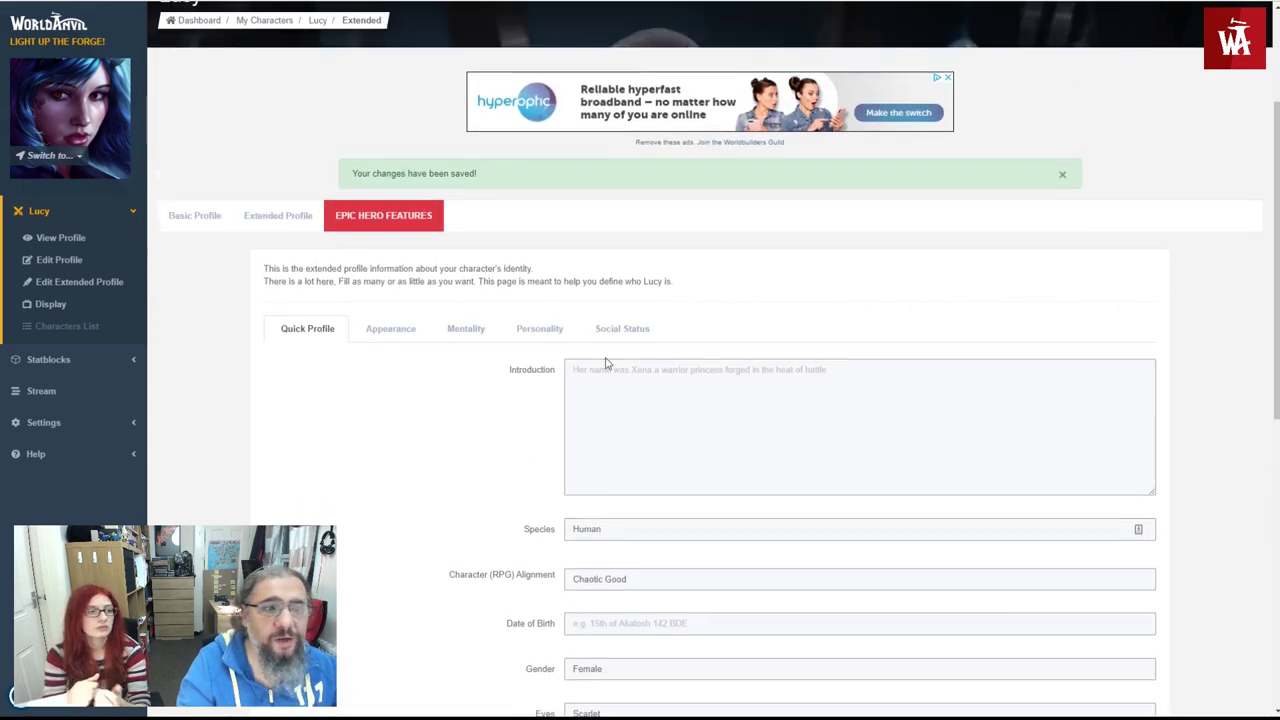
{"action": "left_click", "coordinate": [1215, 77]}
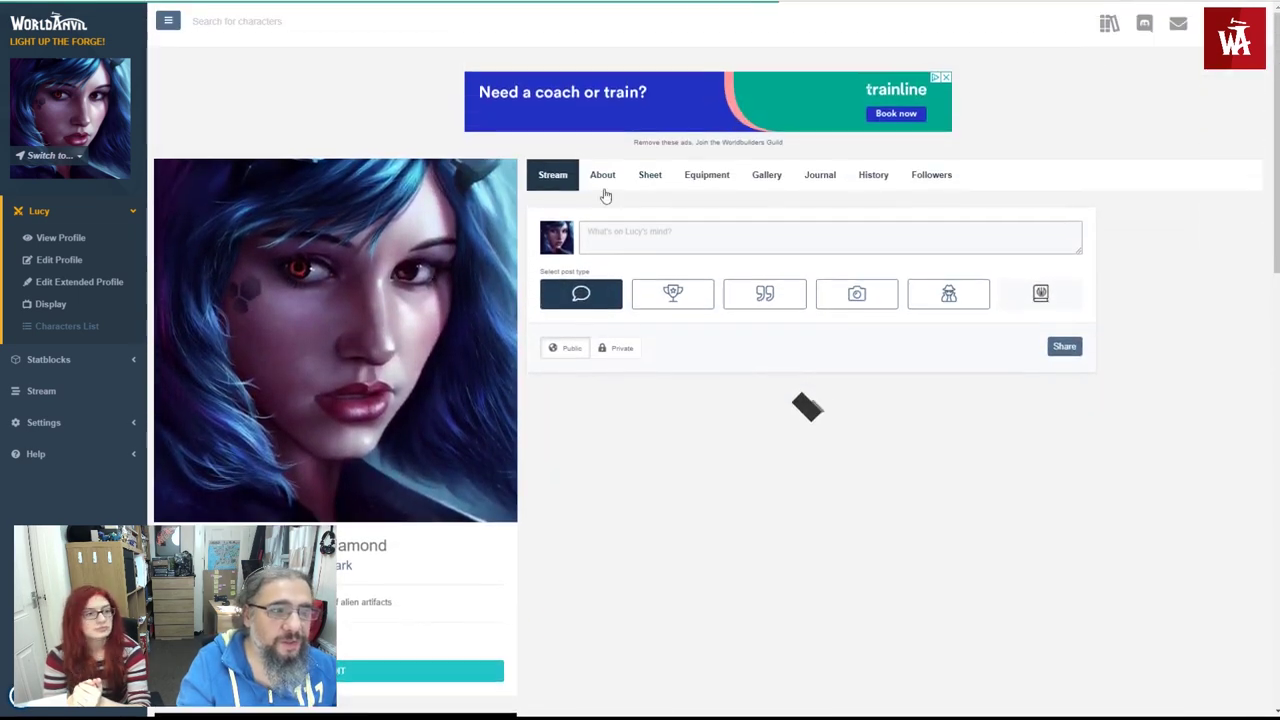
{"action": "left_click", "coordinate": [606, 175]}
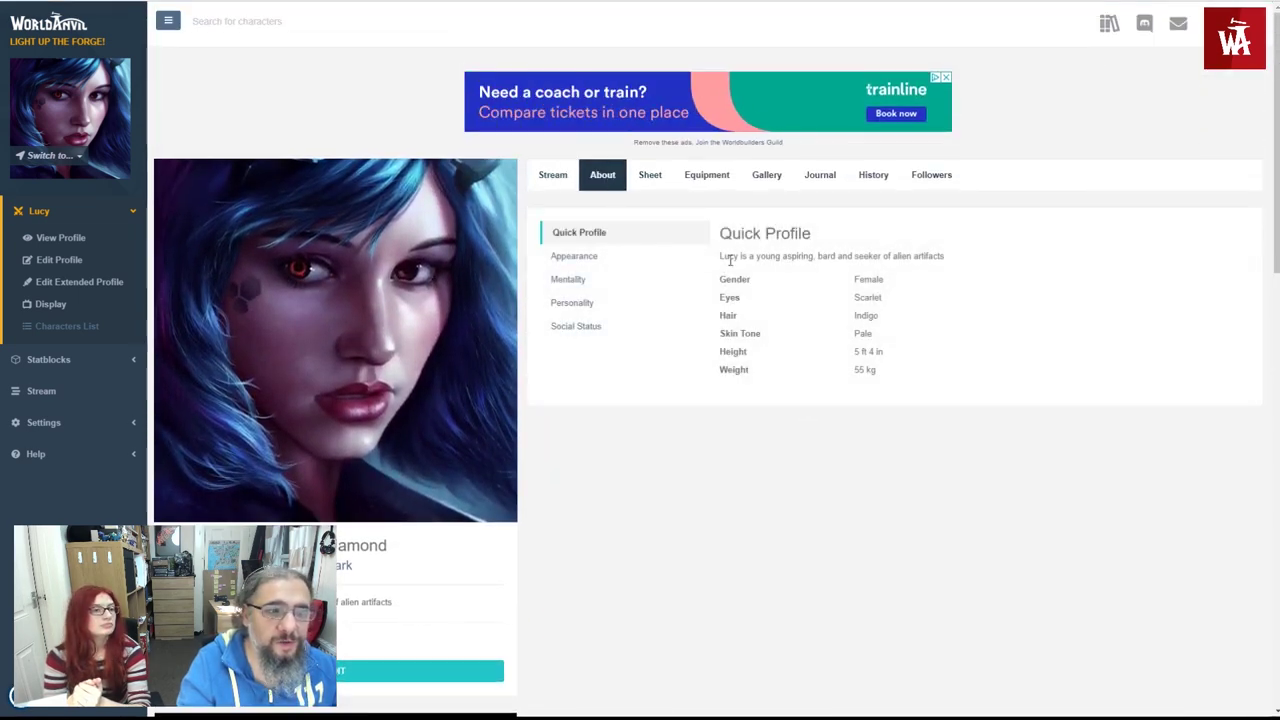
{"action": "left_click", "coordinate": [660, 263]}
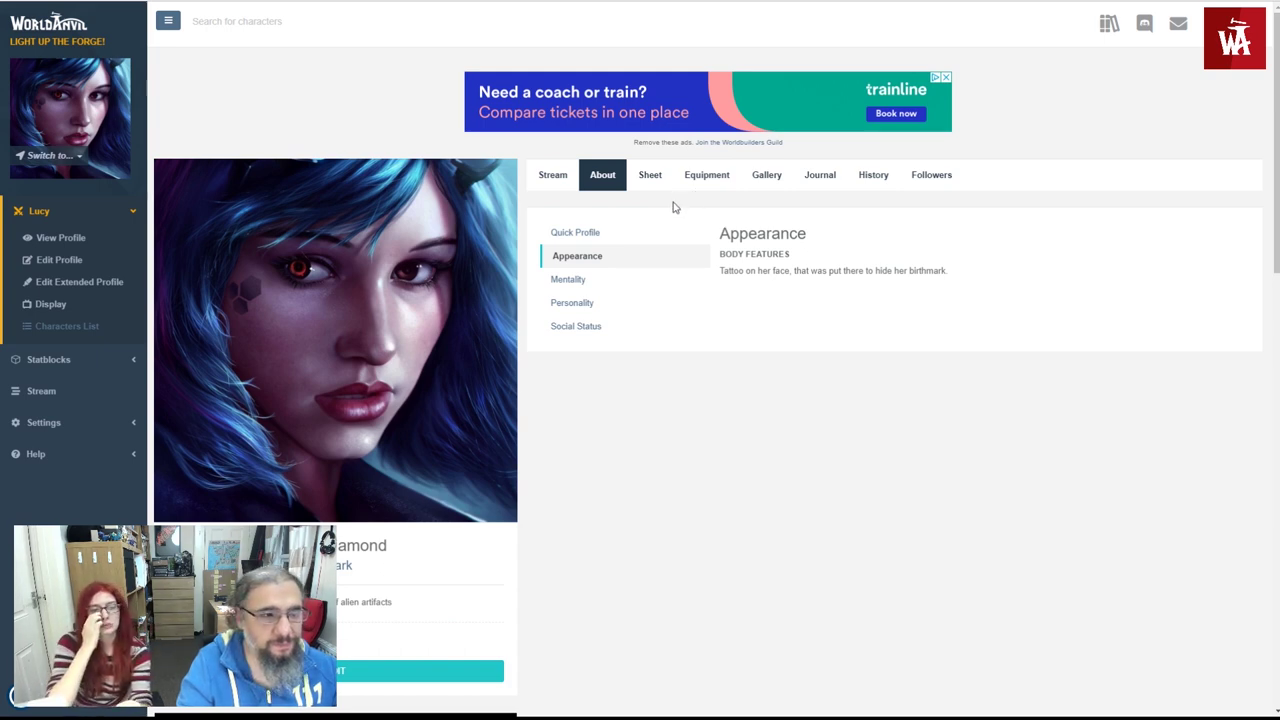
{"action": "left_click", "coordinate": [576, 282]}
{"action": "left_click", "coordinate": [575, 301]}
{"action": "left_click", "coordinate": [575, 326]}
{"action": "left_click", "coordinate": [576, 257]}
{"action": "left_click", "coordinate": [577, 234]}
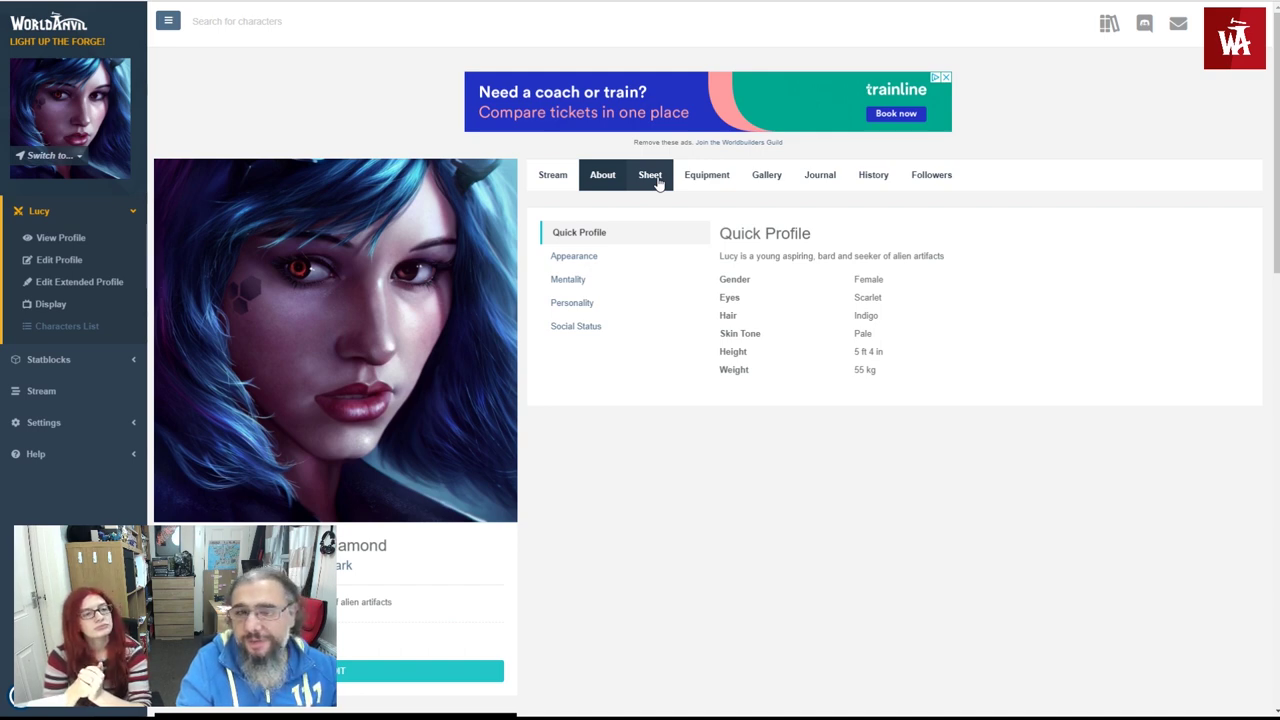
- Add a DnD5e Character Sheet template to Lucy's Sheet tab and start editing it
{"action": "left_click", "coordinate": [656, 182]}
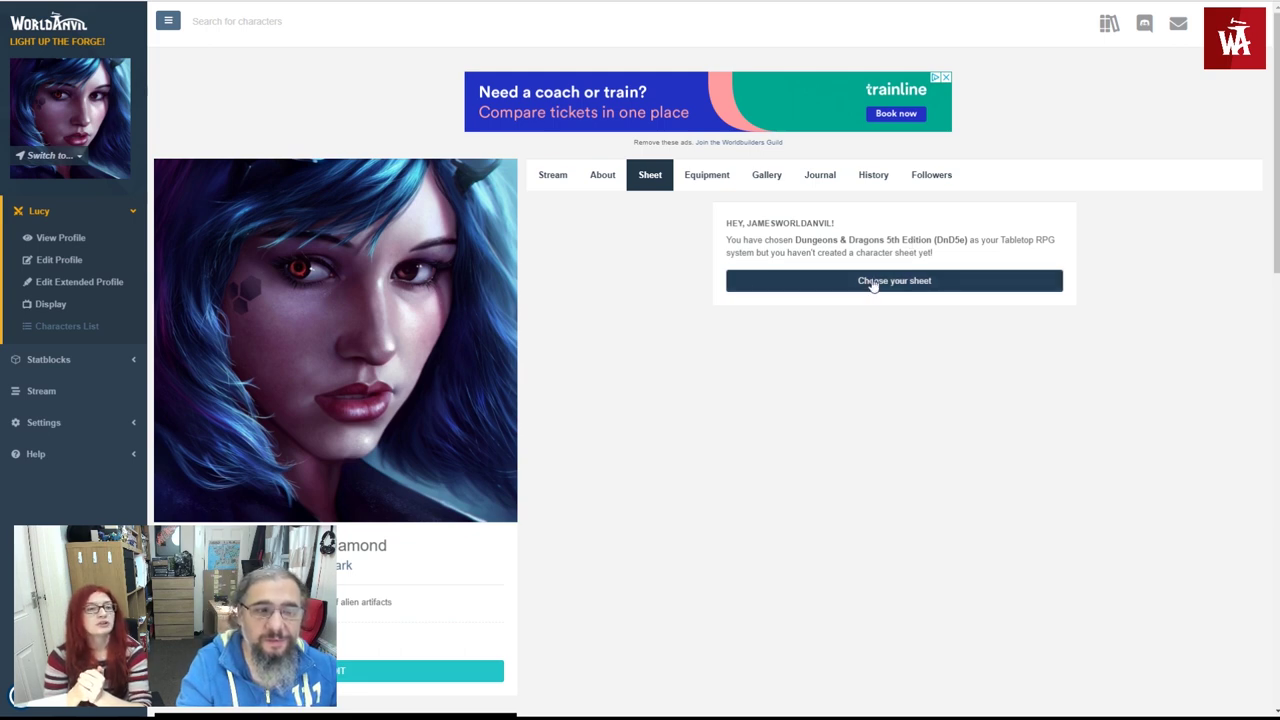
{"action": "left_click", "coordinate": [873, 283]}
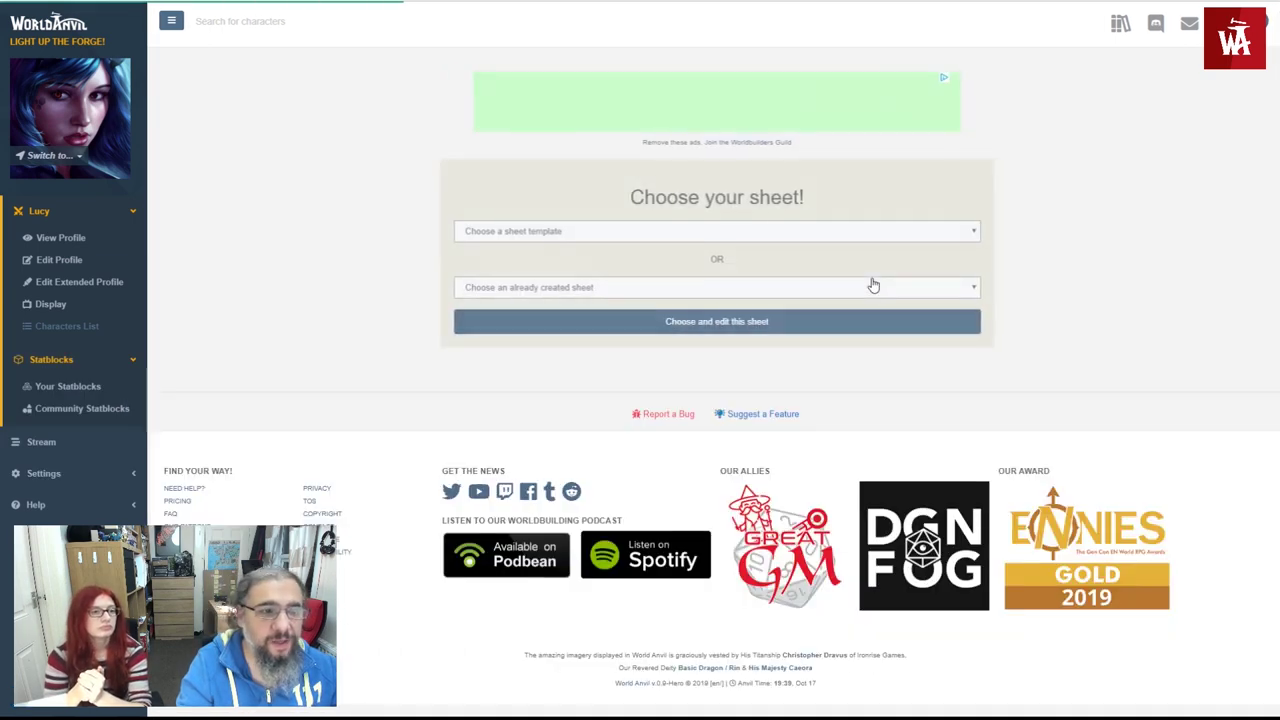
{"action": "left_click", "coordinate": [537, 231]}
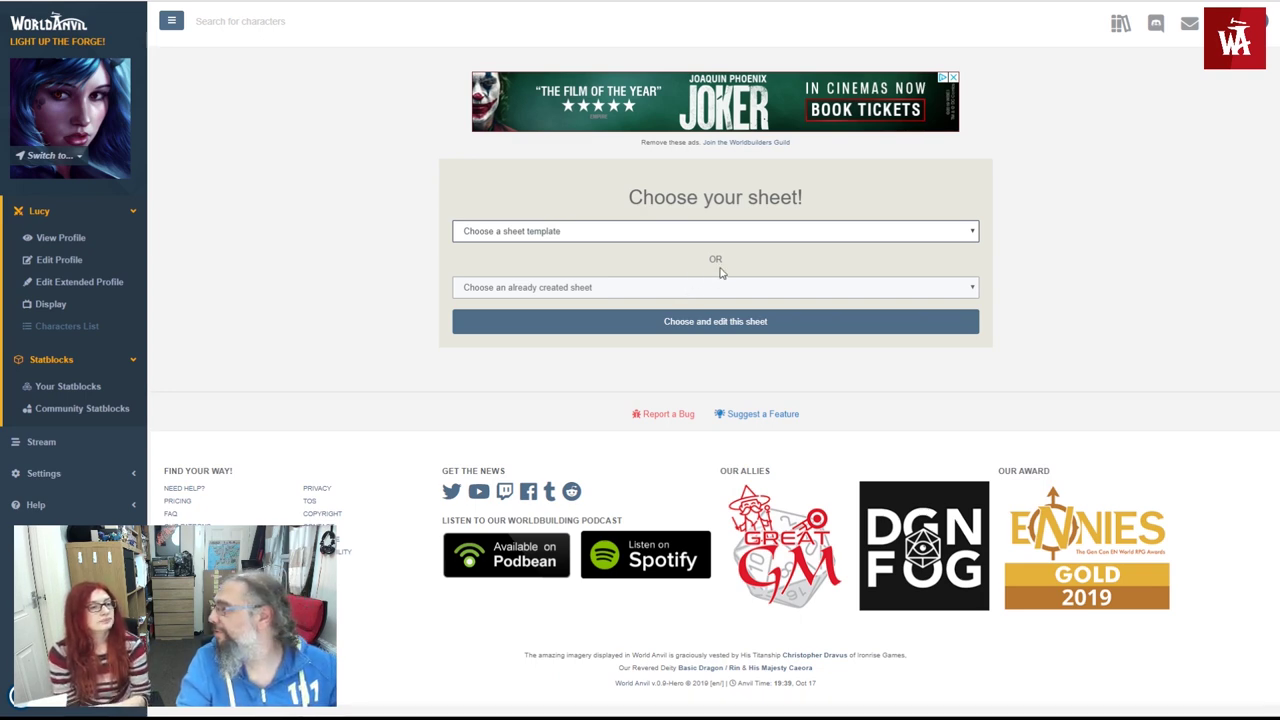
{"action": "key", "text": "Down"}
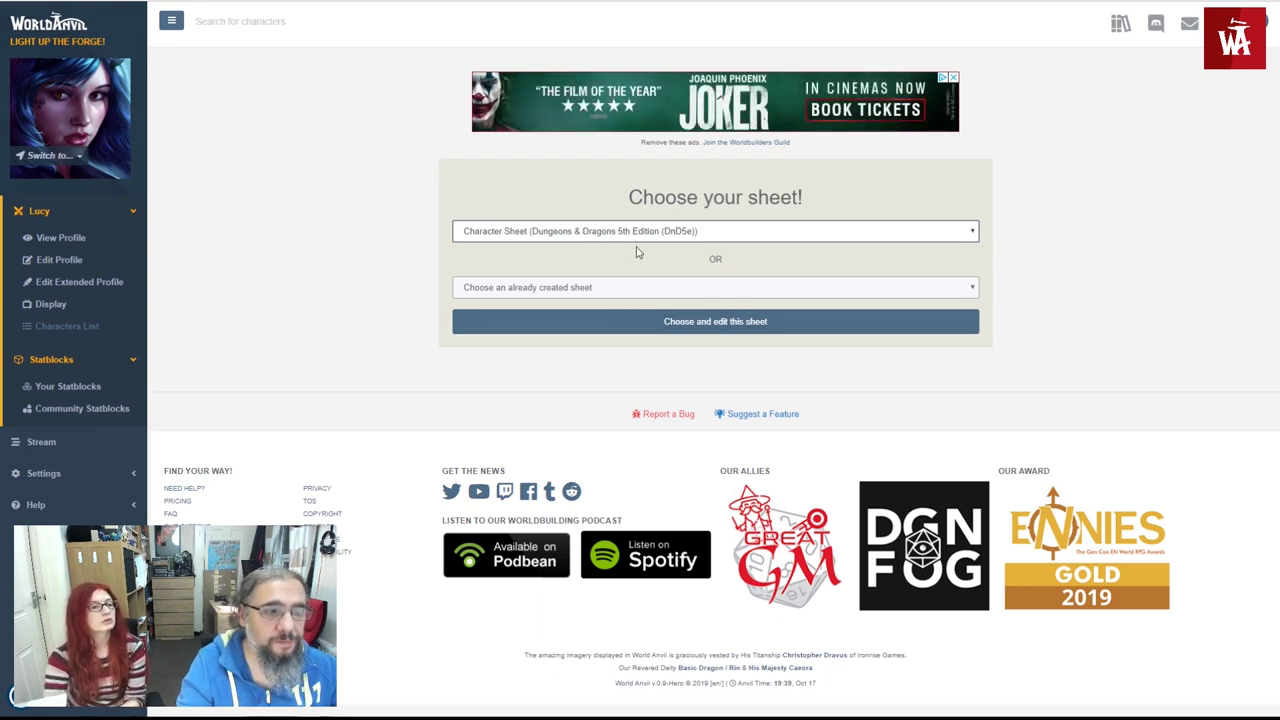
{"action": "left_click", "coordinate": [666, 326]}
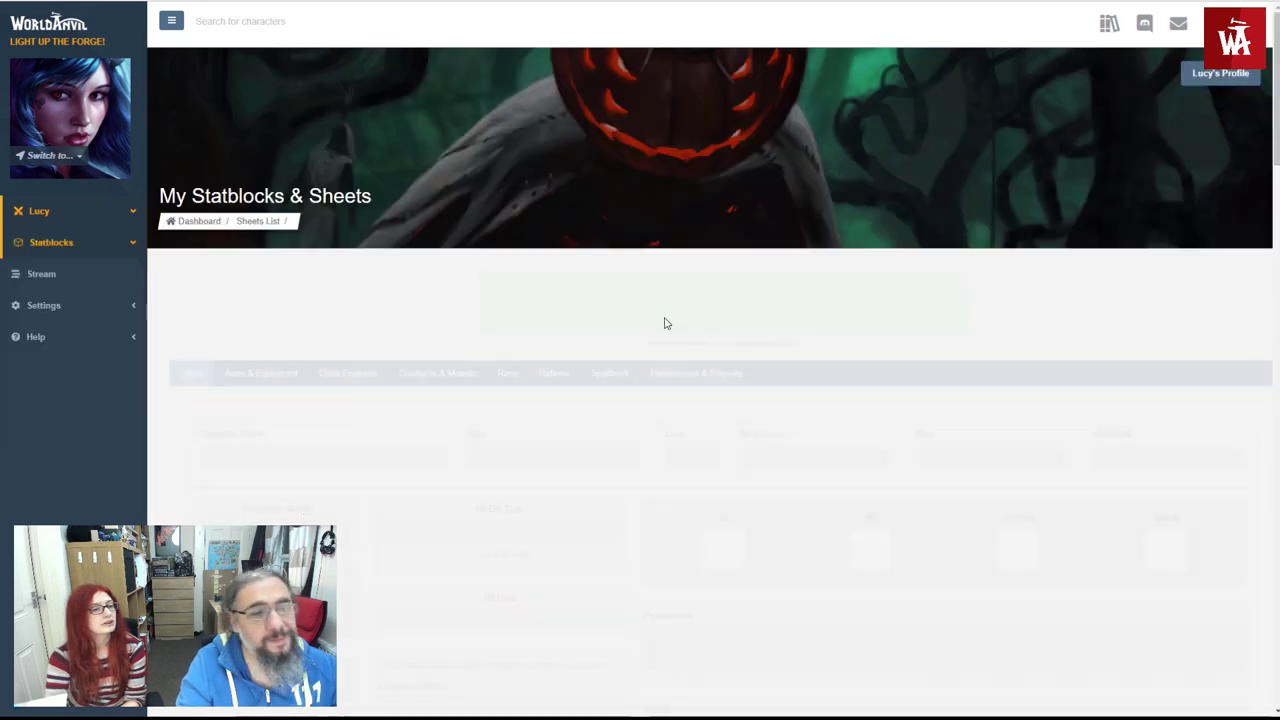
- Fill the sheet header: name Lucy, Bard, level 1, Archeologist, Human, CG, proficiency +2
{"action": "scroll", "coordinate": [475, 390], "scroll_direction": "down", "scroll_amount": 3}
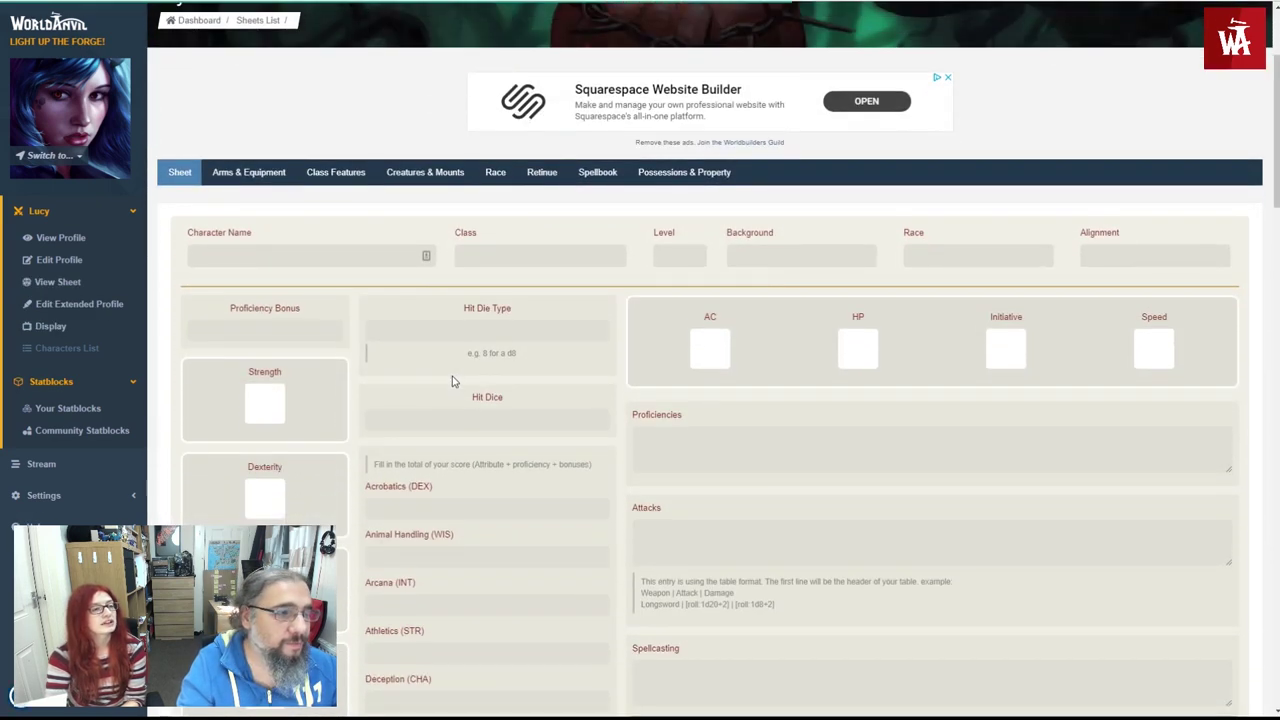
{"action": "scroll", "coordinate": [452, 381], "scroll_direction": "down", "scroll_amount": 1}
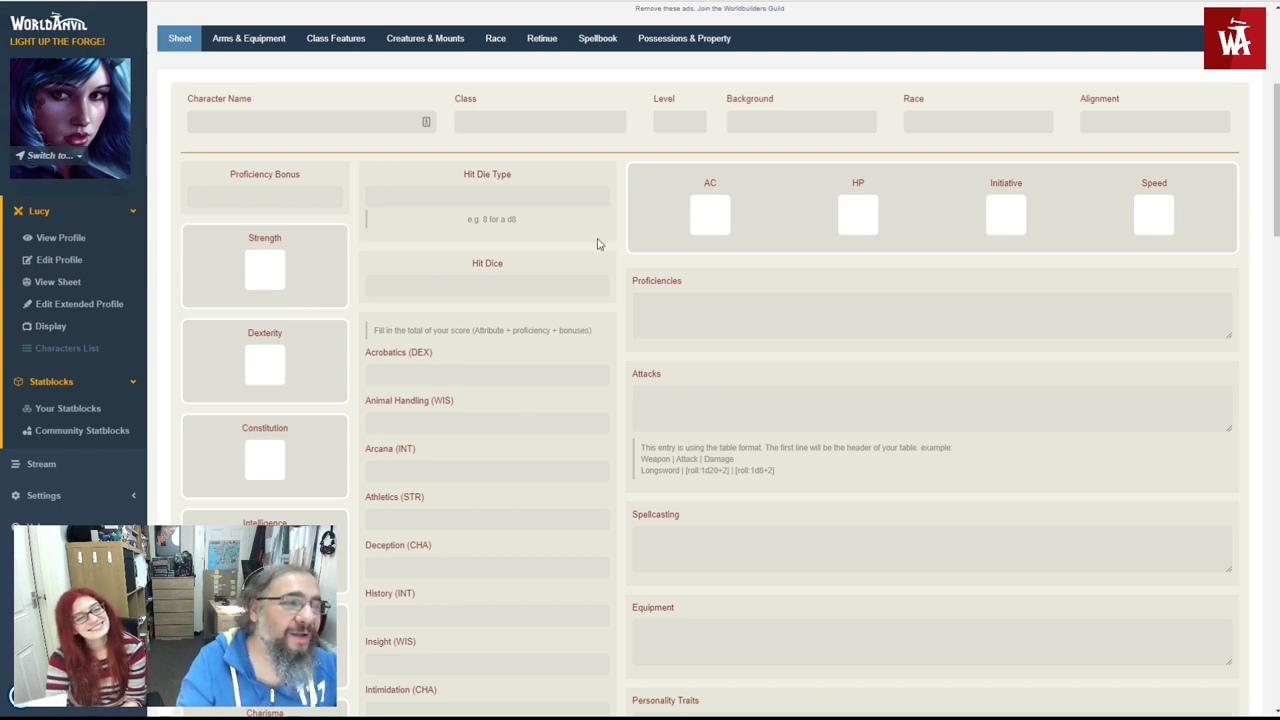
{"action": "left_click", "coordinate": [311, 114]}
{"action": "type", "text": "Lucy"}
{"action": "key", "text": "Tab"}
{"action": "type", "text": "Bard"}
{"action": "key", "text": "Tab"}
{"action": "type", "text": "1"}
{"action": "key", "text": "Tab"}
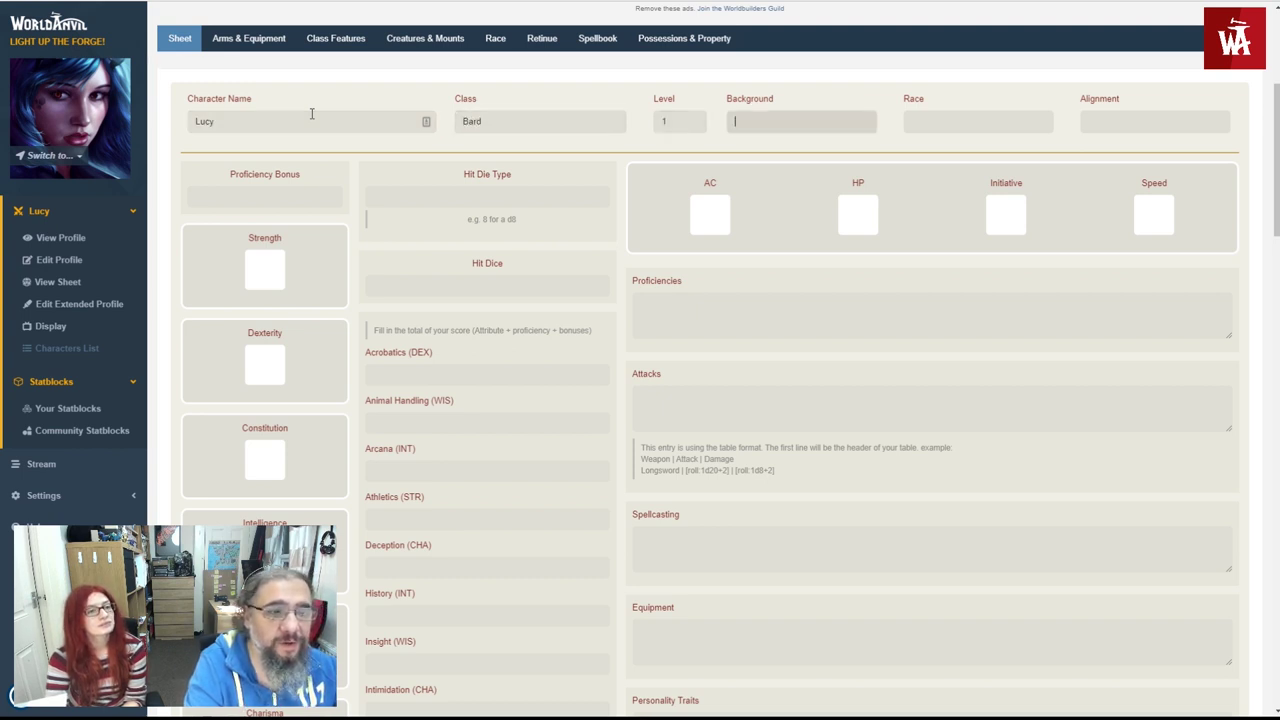
{"action": "type", "text": "Archeol"}
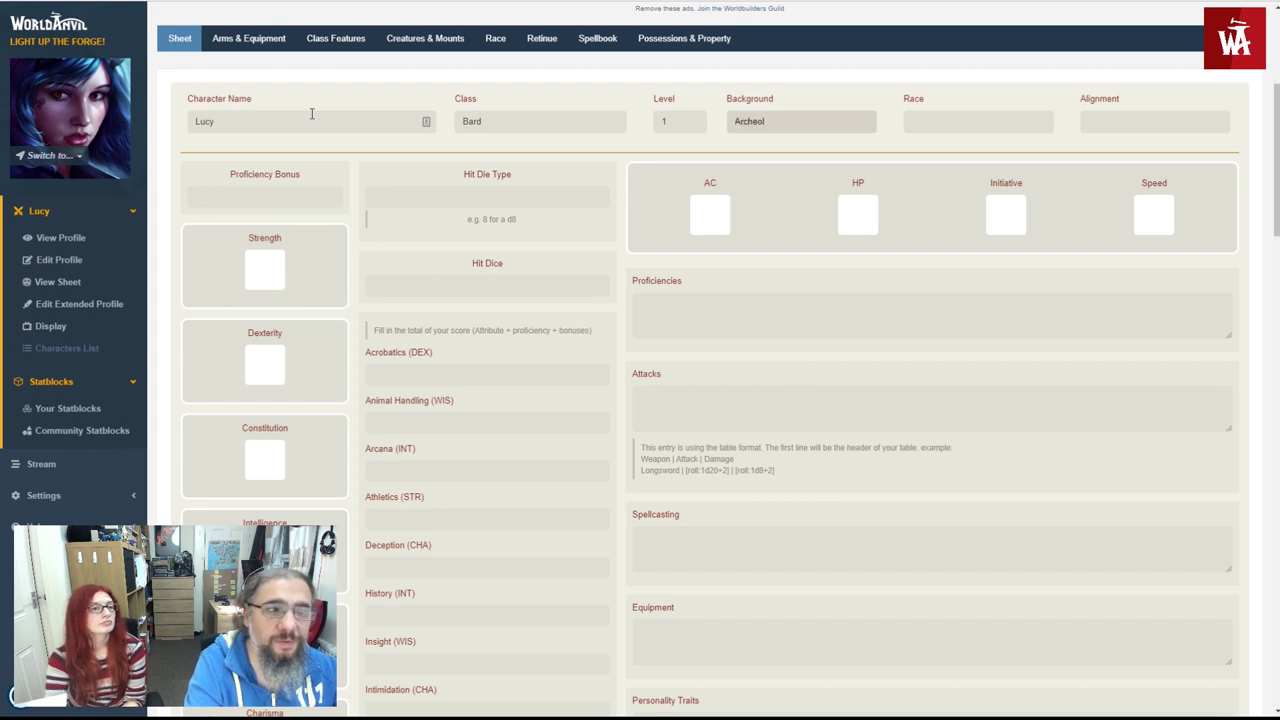
{"action": "type", "text": "ogist"}
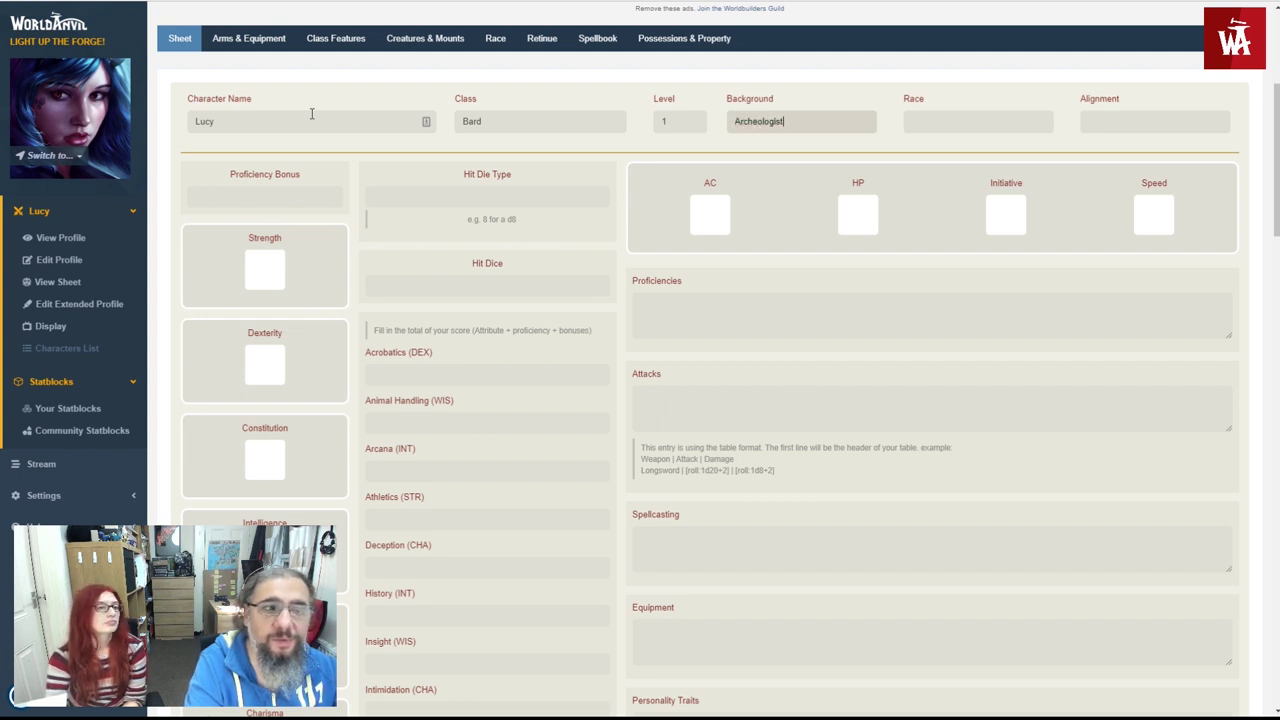
{"action": "key", "text": "Tab"}
{"action": "type", "text": "Human"}
{"action": "key", "text": "Tab"}
{"action": "type", "text": "CG"}
{"action": "key", "text": "Tab"}
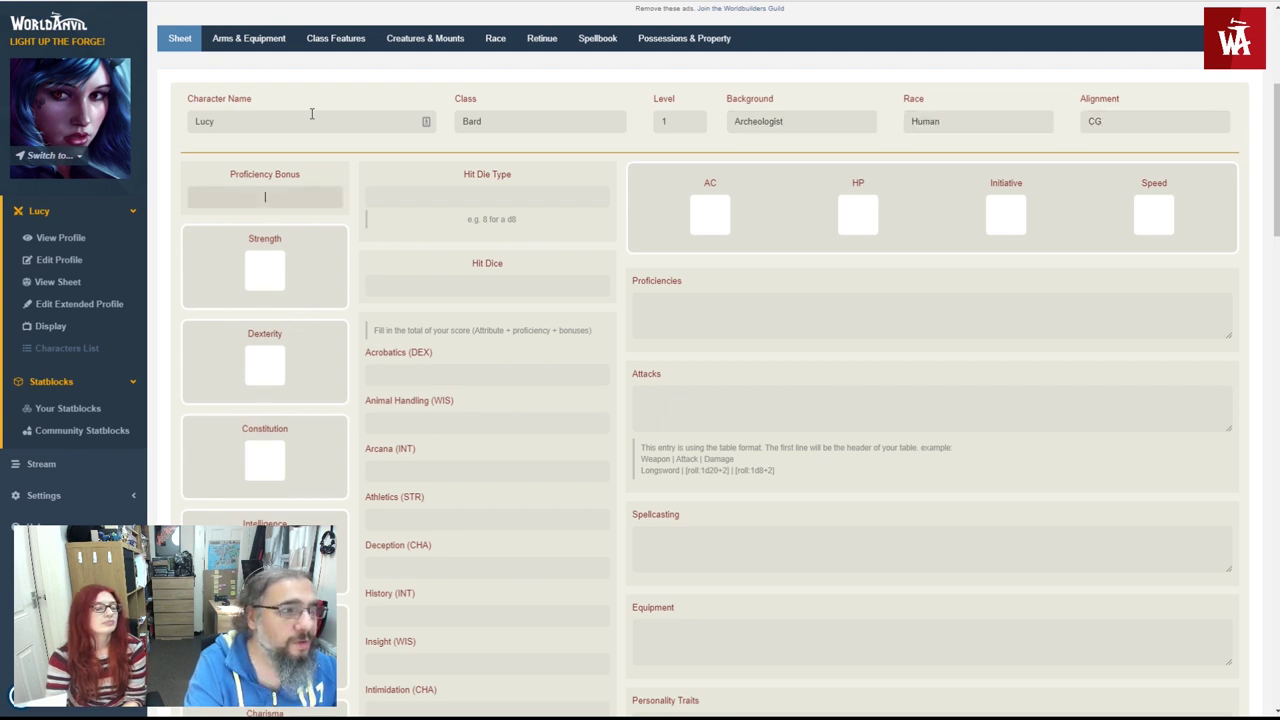
{"action": "type", "text": "+2"}
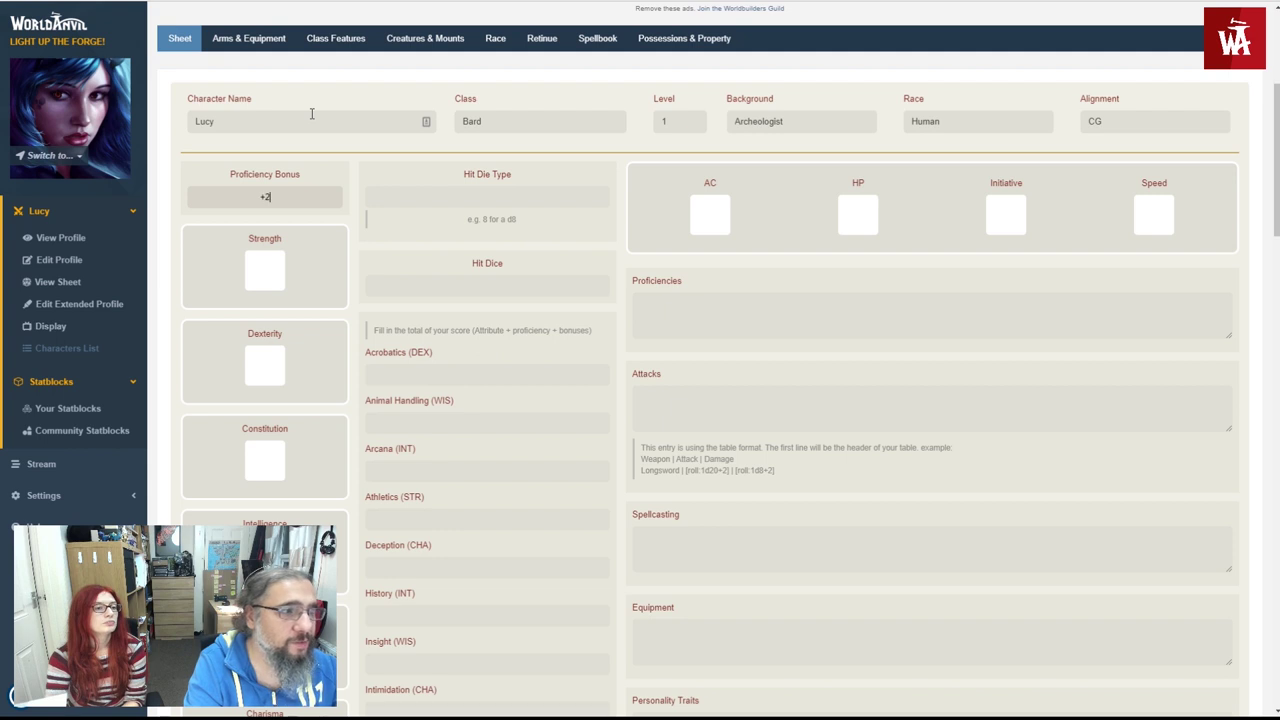
- Enter the ability scores 10, 14, 9, 15, 12 and 16
{"action": "key", "text": "Tab"}
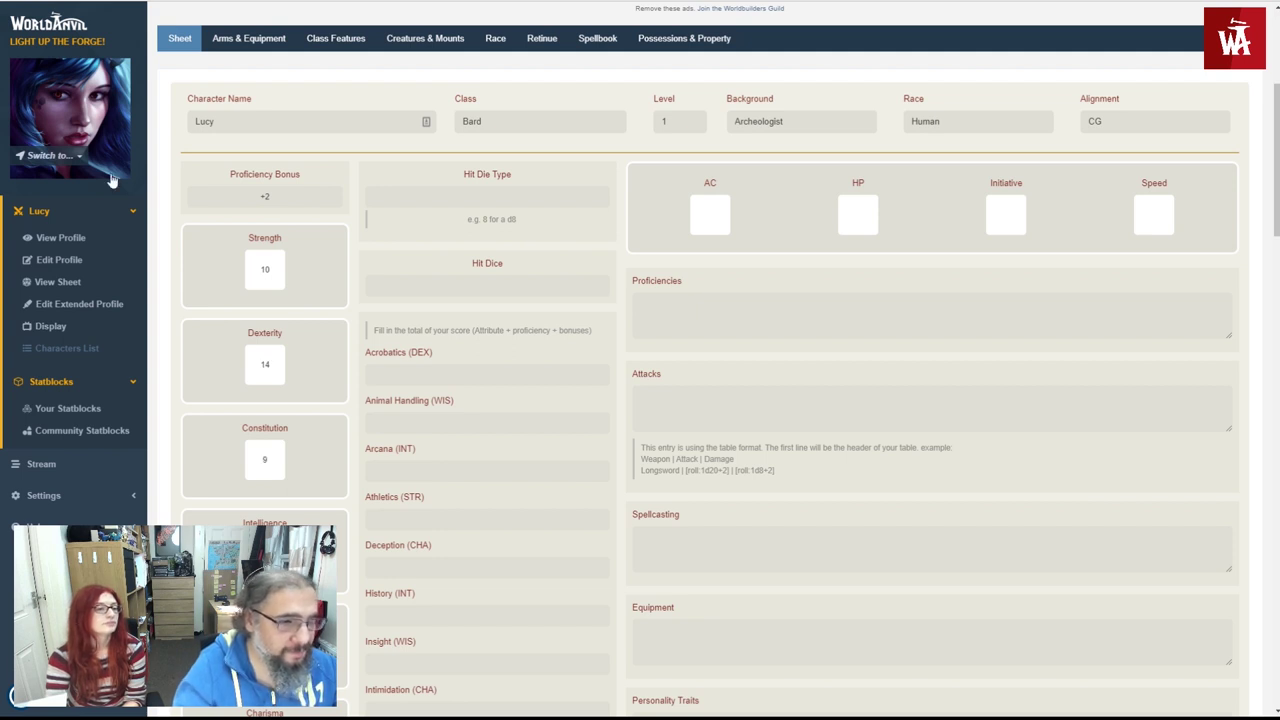
{"action": "scroll", "coordinate": [112, 180], "scroll_direction": "down", "scroll_amount": 4}
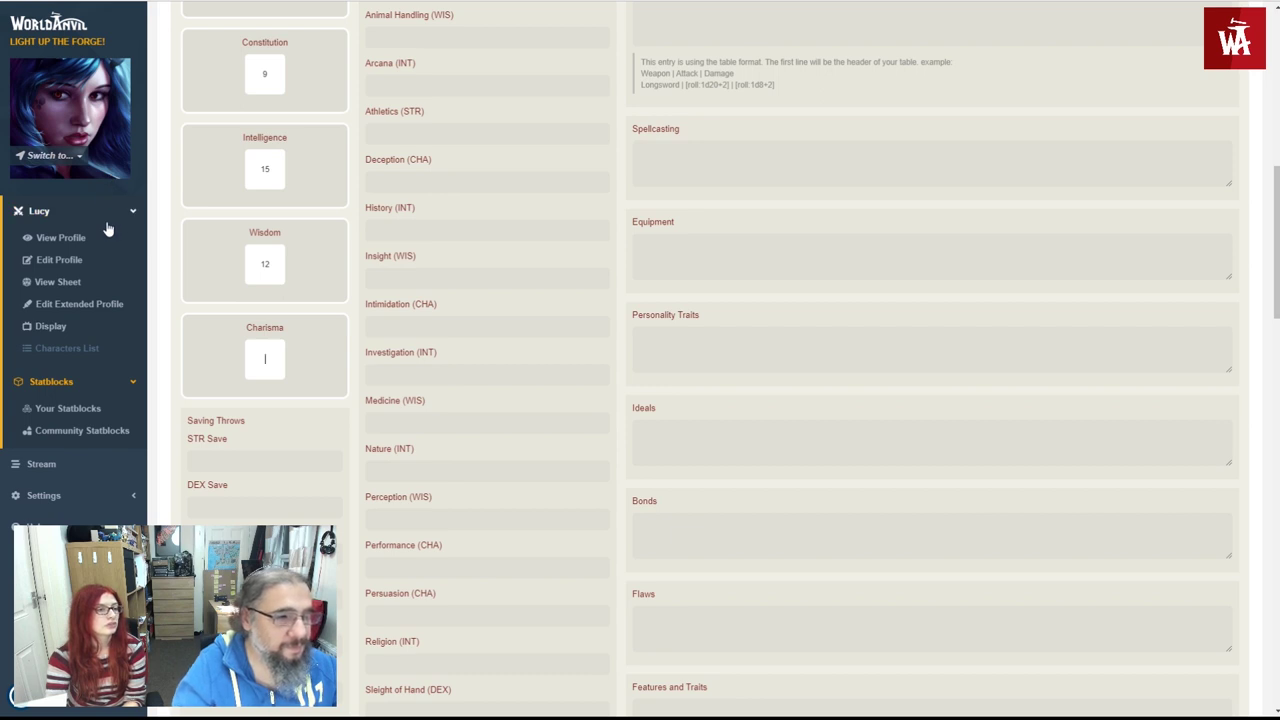
{"action": "type", "text": "16"}
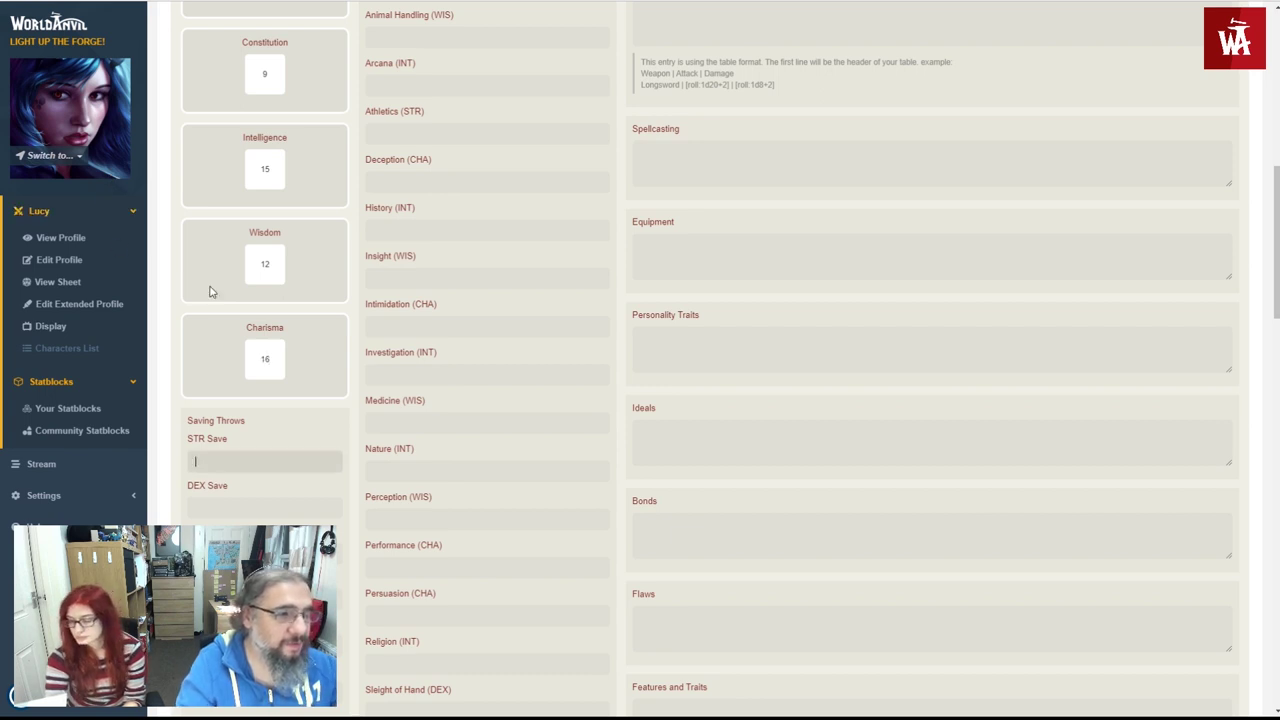
{"action": "scroll", "coordinate": [317, 372], "scroll_direction": "up", "scroll_amount": 3}
{"action": "scroll", "coordinate": [320, 371], "scroll_direction": "up", "scroll_amount": 2}
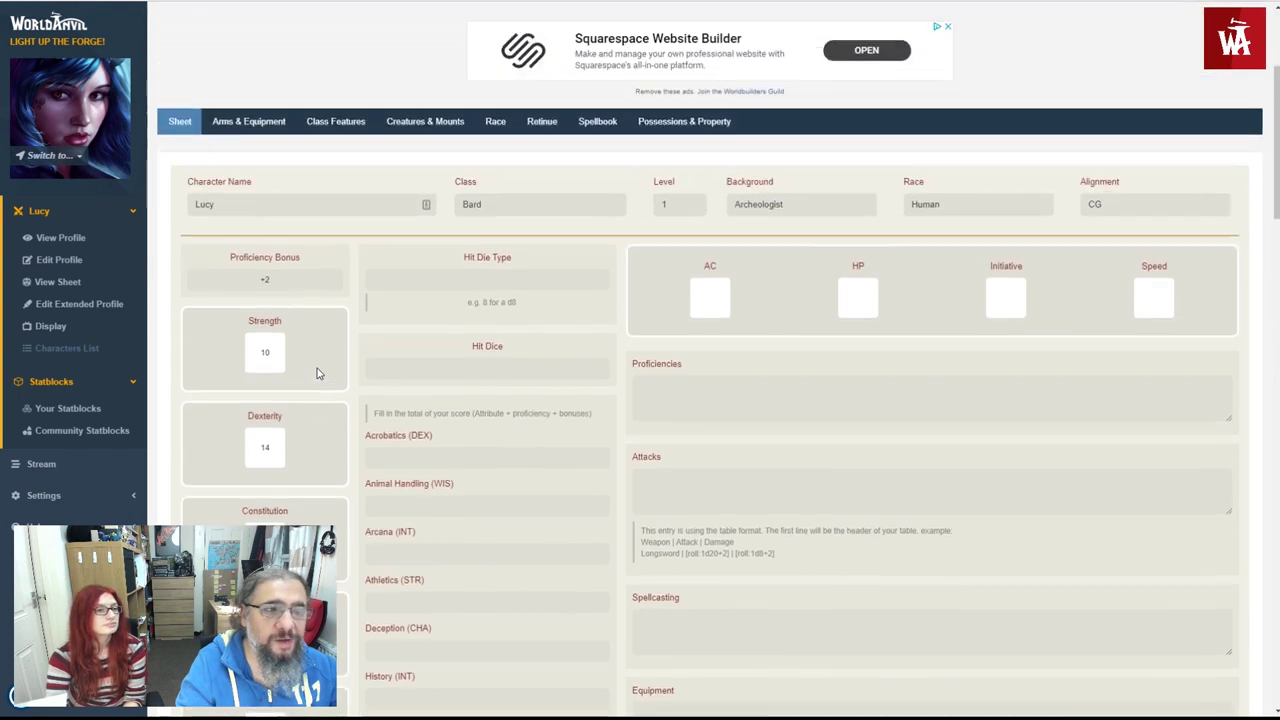
{"action": "scroll", "coordinate": [566, 358], "scroll_direction": "down", "scroll_amount": 4}
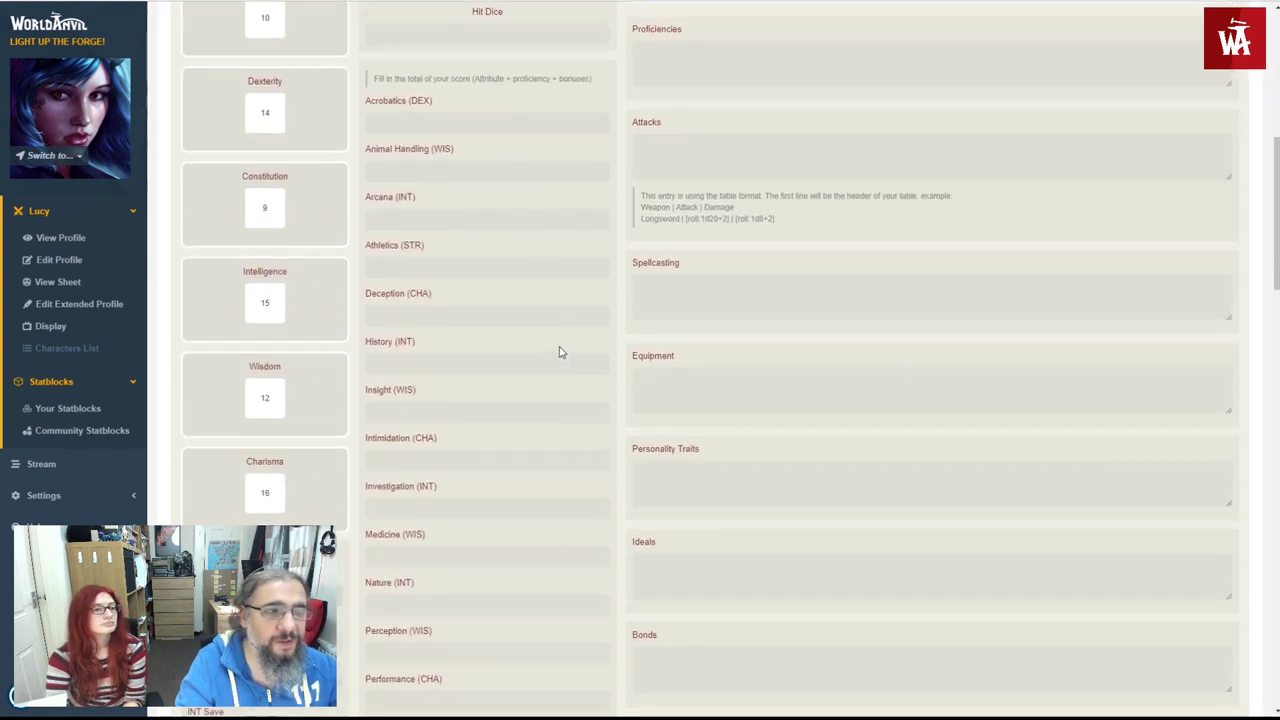
- Set AC 15, HP 8, Initiative 2 and Speed 30 ft
{"action": "scroll", "coordinate": [563, 345], "scroll_direction": "up", "scroll_amount": 3}
{"action": "left_click", "coordinate": [692, 236]}
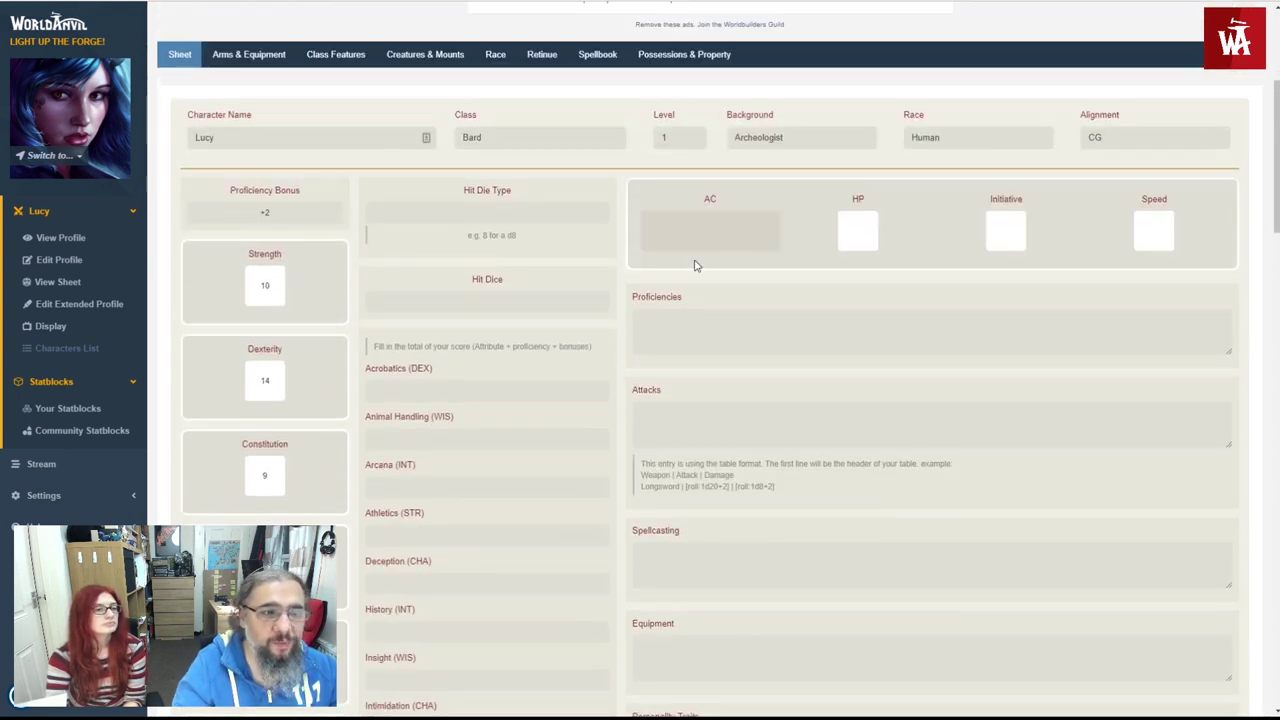
{"action": "type", "text": "15"}
{"action": "key", "text": "Tab"}
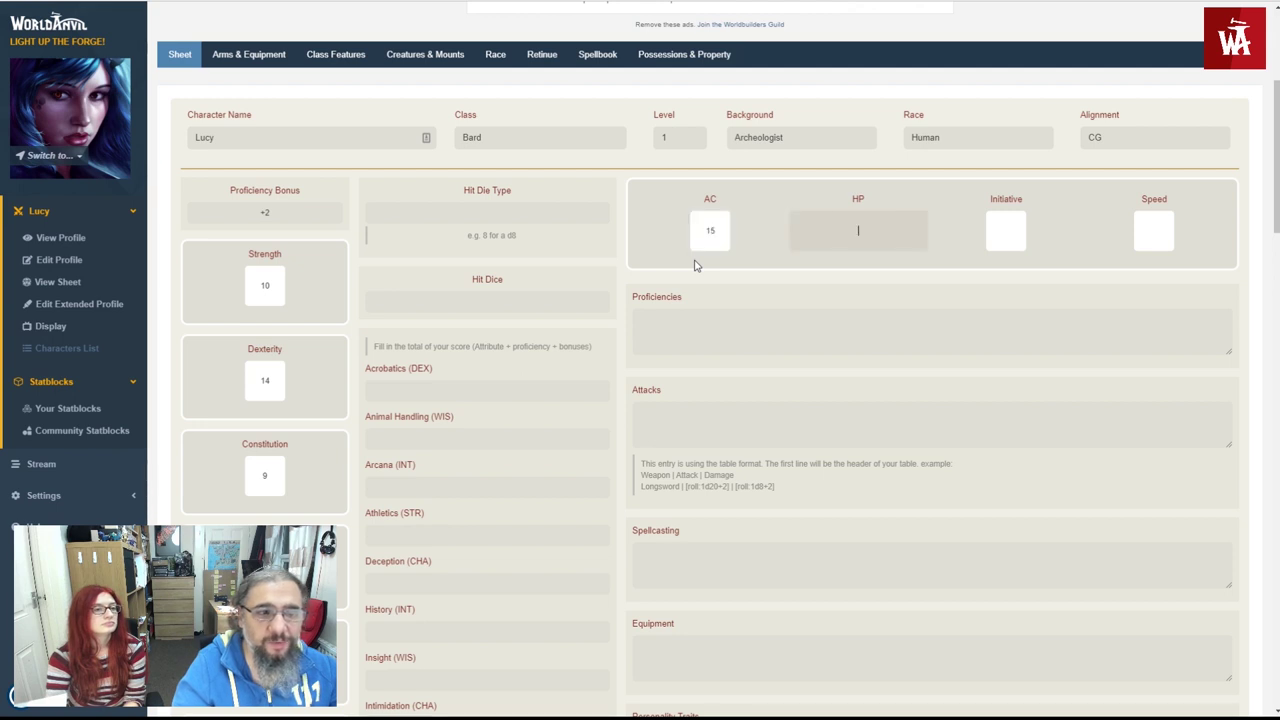
{"action": "key", "text": "Tab"}
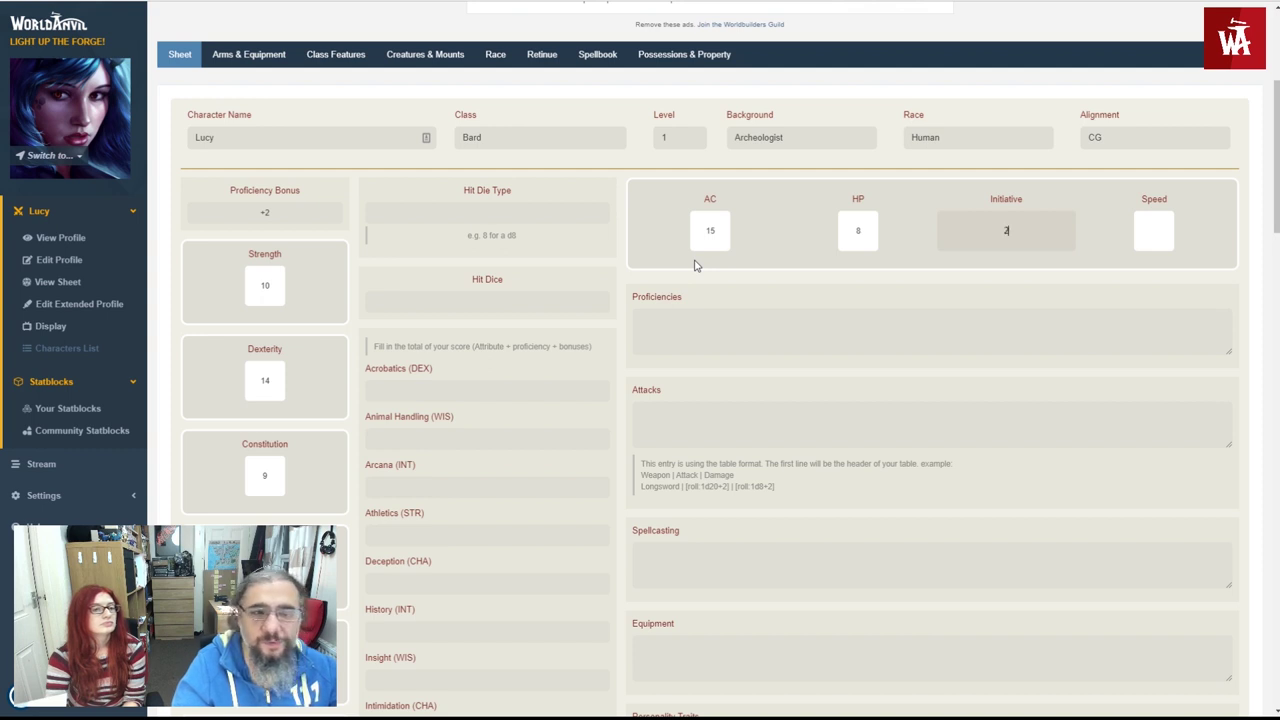
{"action": "key", "text": "Tab"}
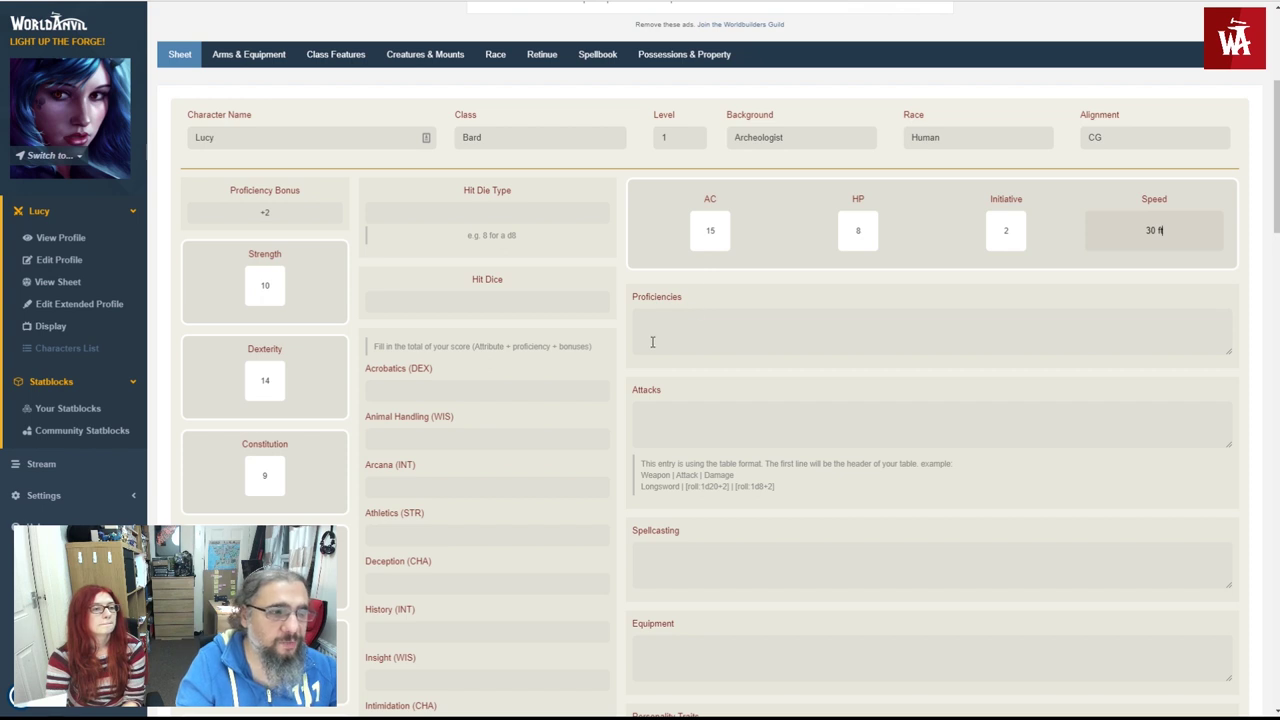
- Set 1 hit die with a hit die type of 8
{"action": "left_click", "coordinate": [490, 305]}
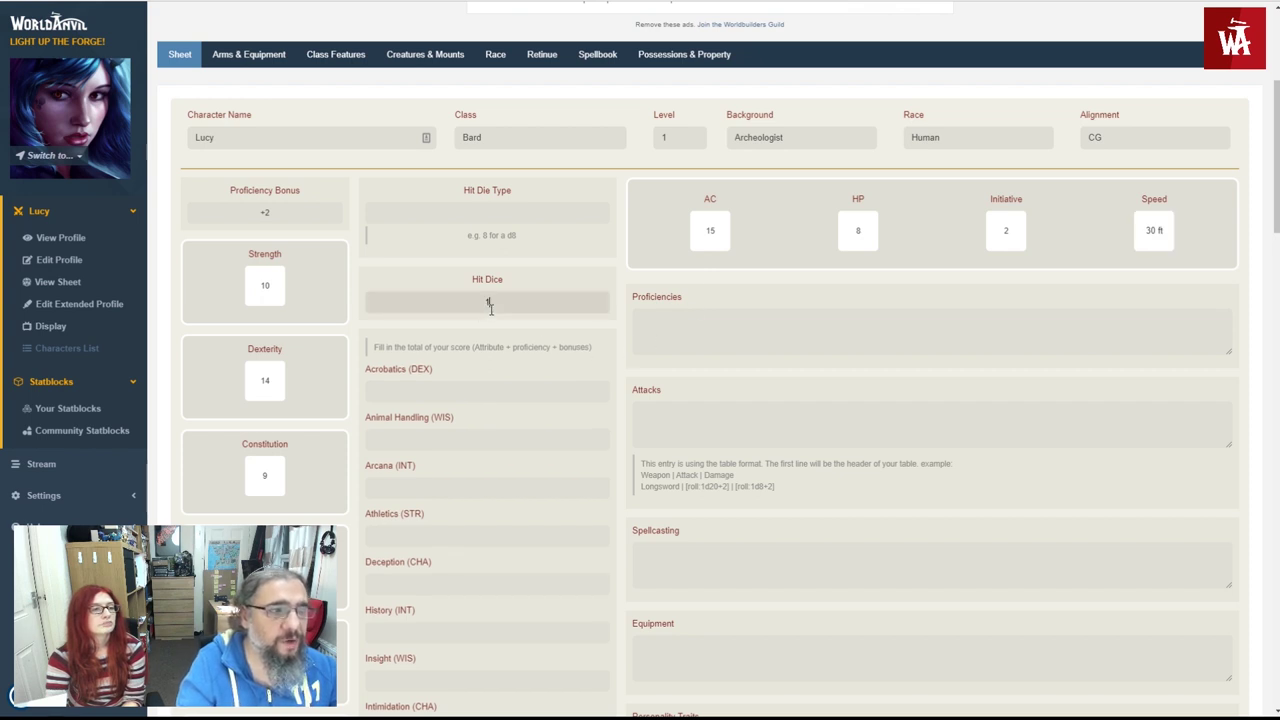
{"action": "left_click", "coordinate": [493, 213]}
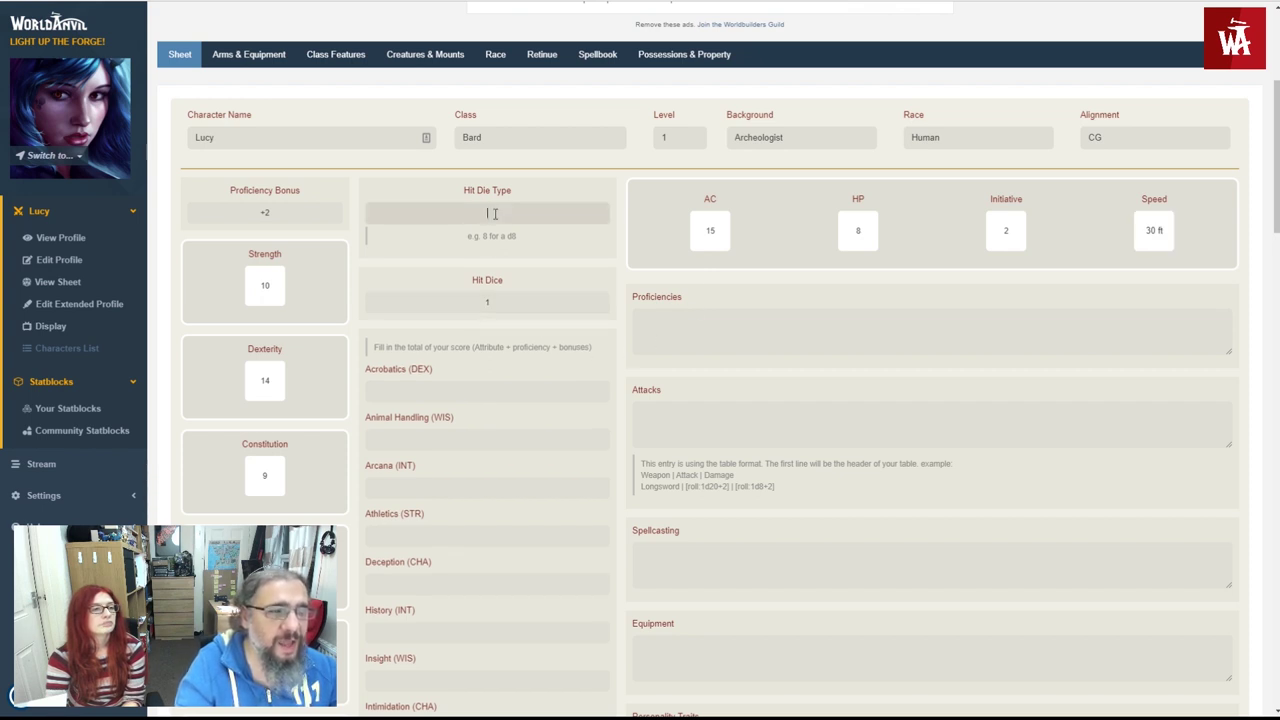
{"action": "type", "text": "8"}
{"action": "left_click", "coordinate": [520, 244]}
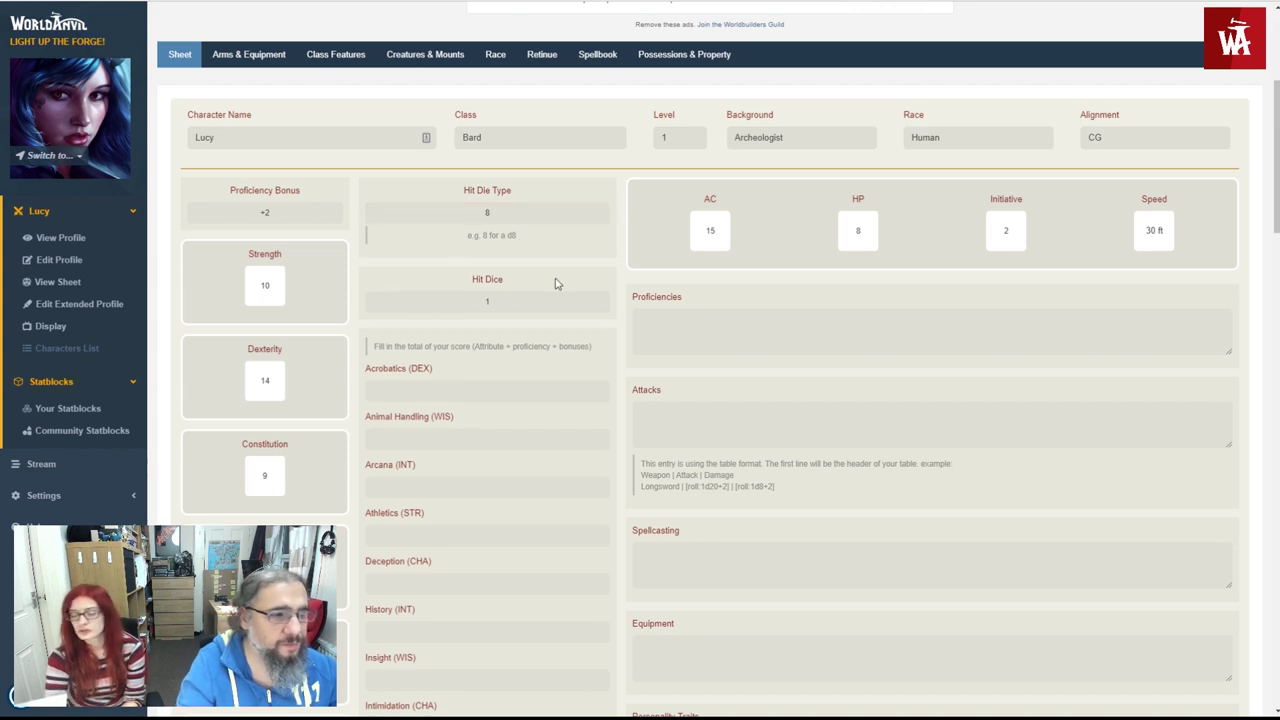
- Save the character sheet changes
{"action": "scroll", "coordinate": [557, 284], "scroll_direction": "down", "scroll_amount": 5}
{"action": "scroll", "coordinate": [557, 284], "scroll_direction": "down", "scroll_amount": 5}
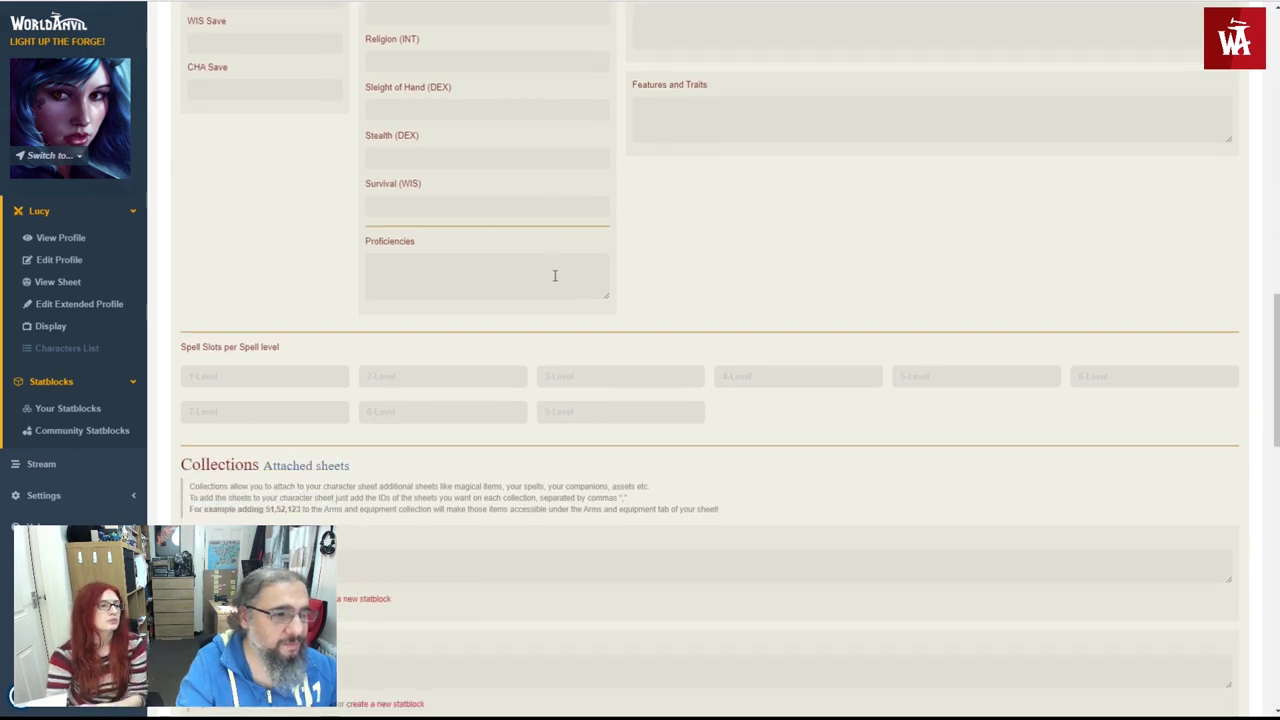
{"action": "scroll", "coordinate": [554, 270], "scroll_direction": "up", "scroll_amount": 12}
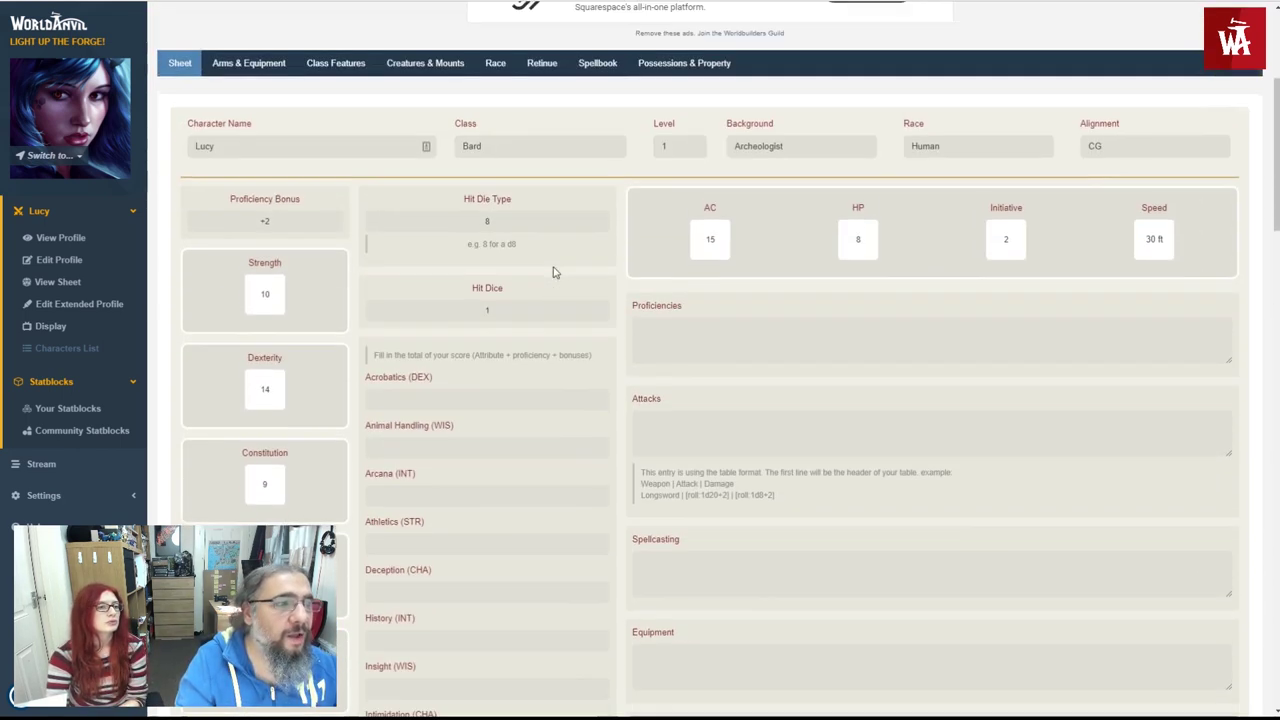
{"action": "scroll", "coordinate": [558, 365], "scroll_direction": "down", "scroll_amount": 20}
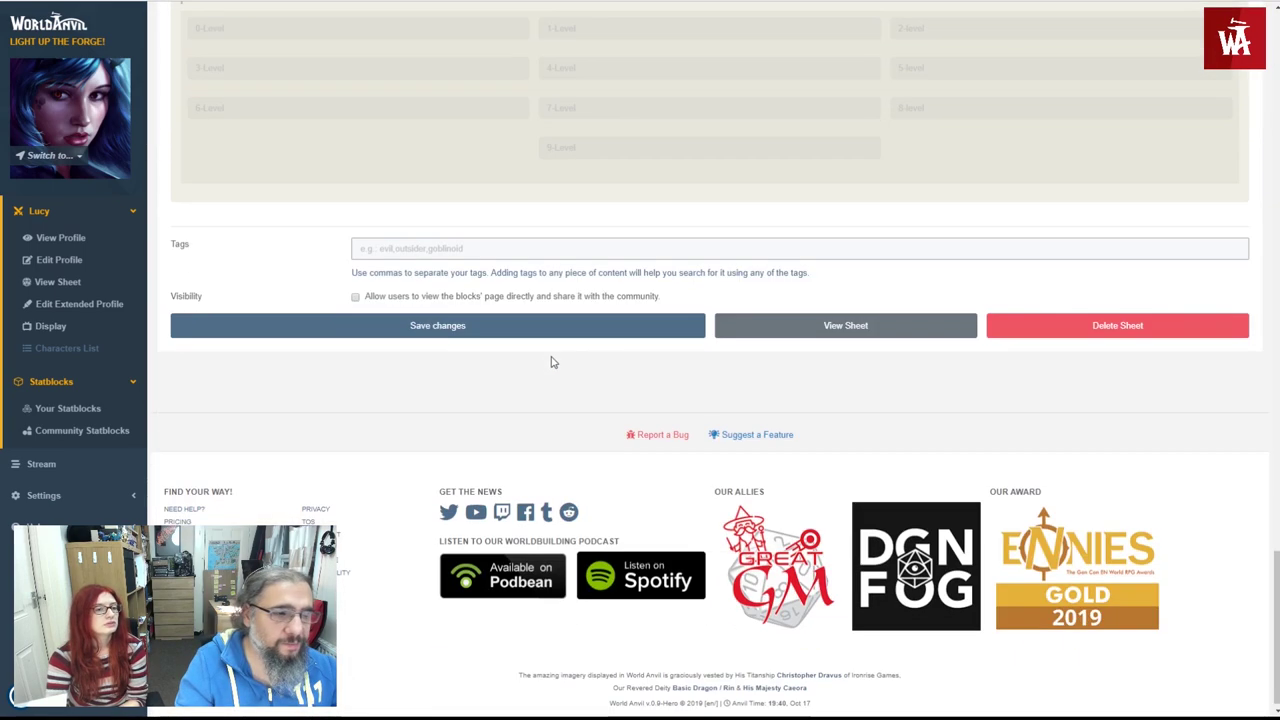
{"action": "left_click", "coordinate": [441, 332]}
- Enter 2 slots in the 1-Level field of Spell Slots per Spell level
{"action": "scroll", "coordinate": [423, 374], "scroll_direction": "down", "scroll_amount": 10}
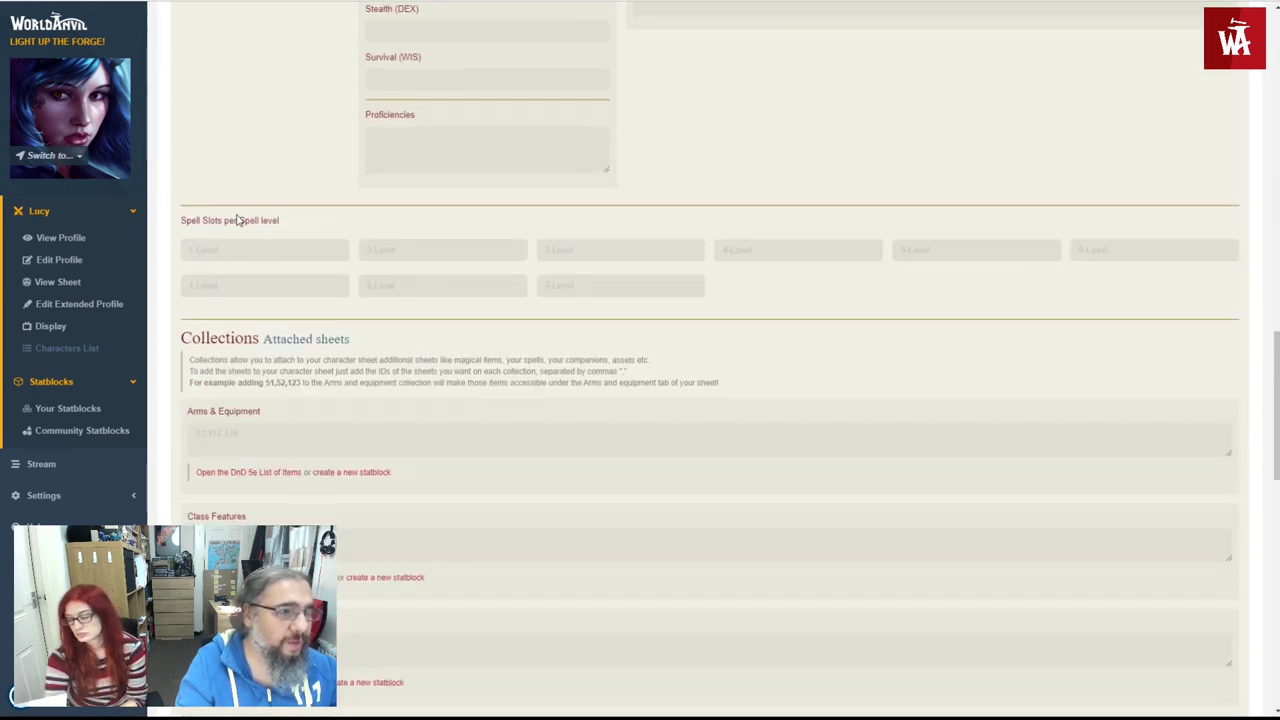
{"action": "scroll", "coordinate": [226, 408], "scroll_direction": "down", "scroll_amount": 1}
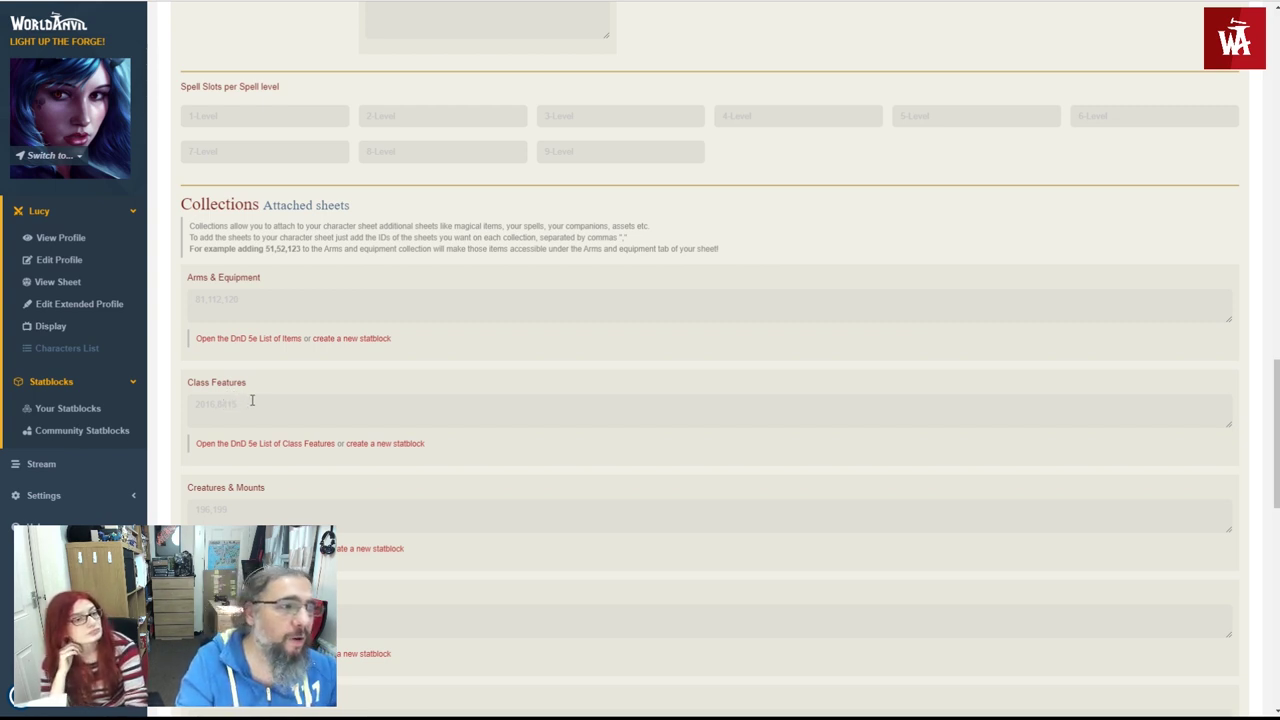
{"action": "left_click", "coordinate": [211, 112]}
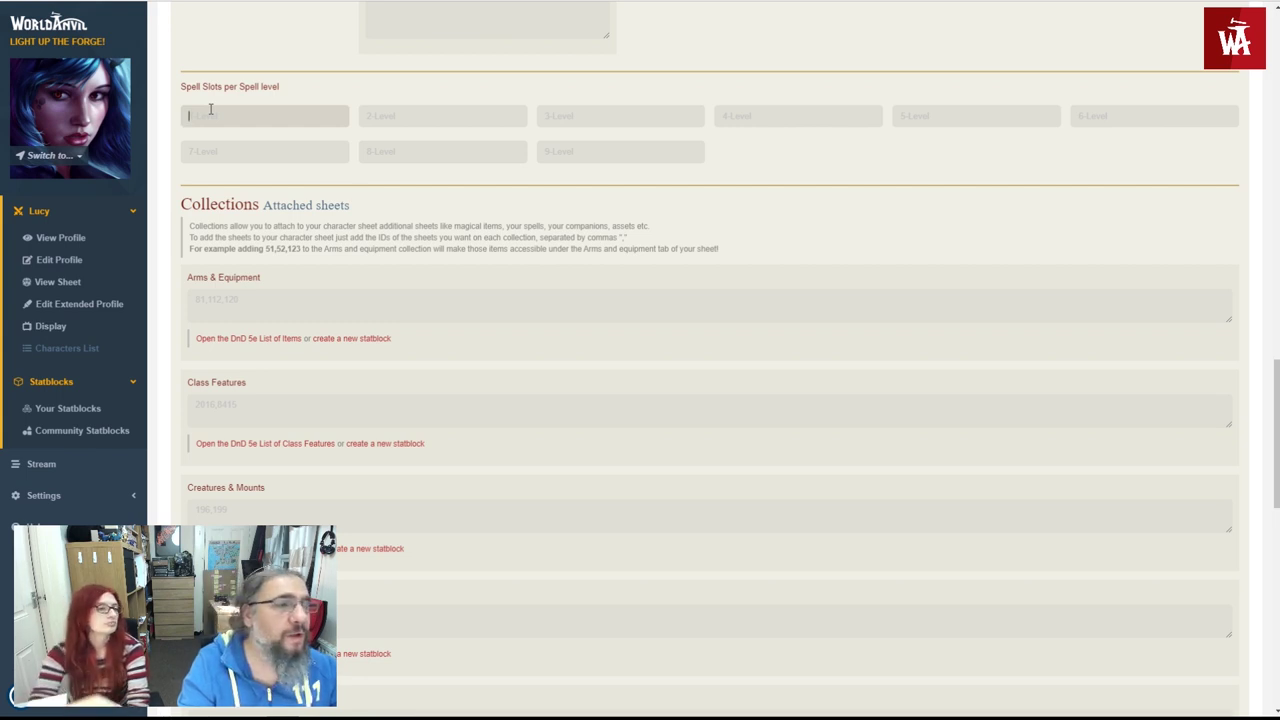
{"action": "left_click", "coordinate": [201, 194]}
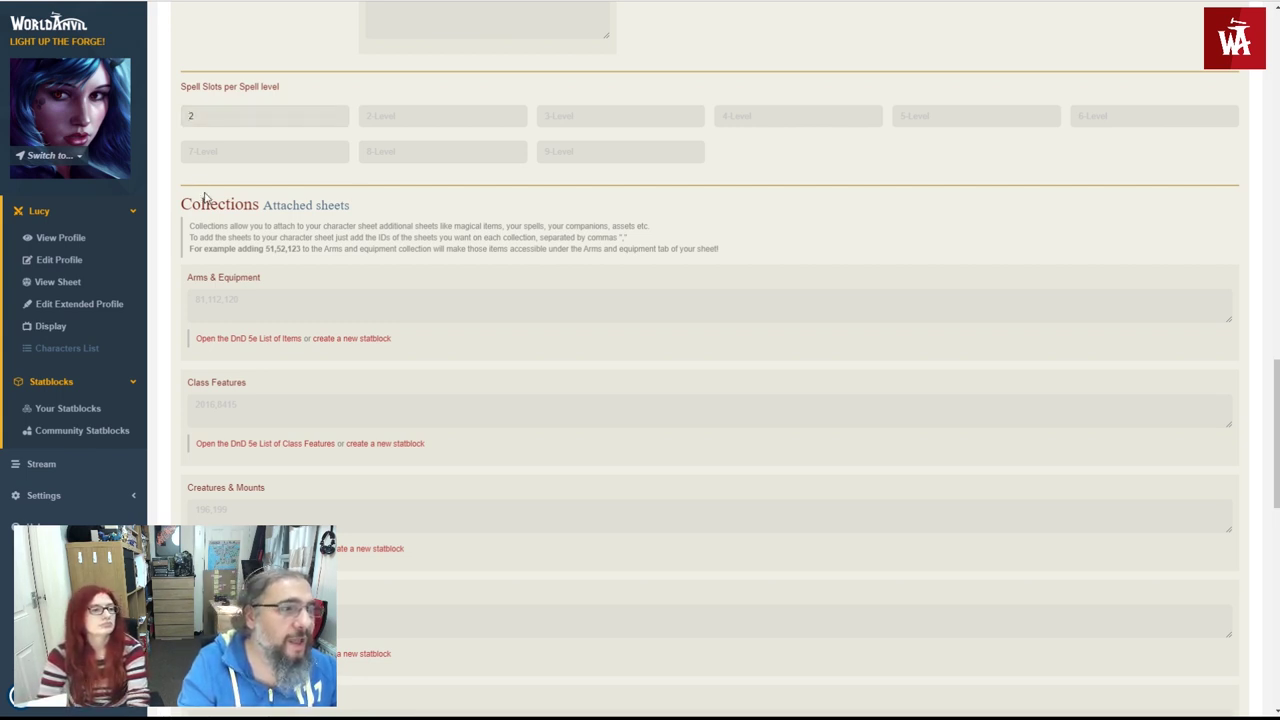
{"action": "scroll", "coordinate": [210, 188], "scroll_direction": "up", "scroll_amount": 1}
{"action": "scroll", "coordinate": [210, 188], "scroll_direction": "down", "scroll_amount": 5}
{"action": "scroll", "coordinate": [220, 225], "scroll_direction": "down", "scroll_amount": 2}
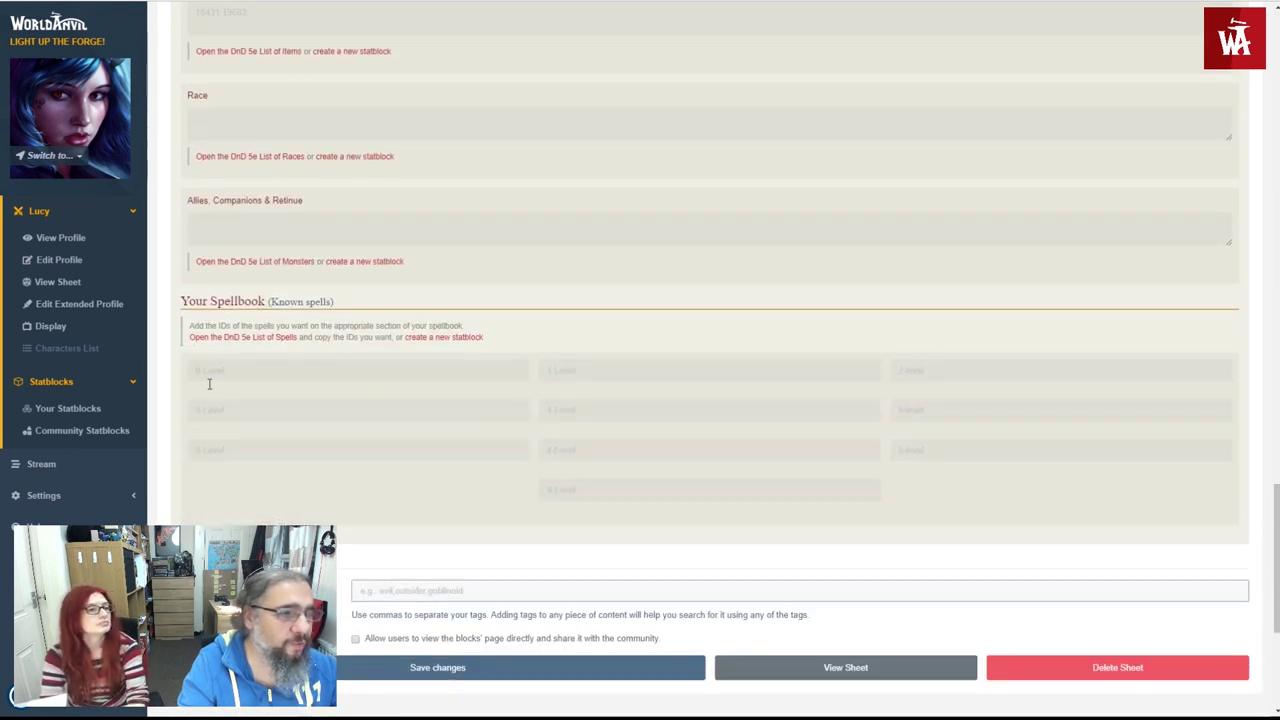
{"action": "scroll", "coordinate": [237, 362], "scroll_direction": "up", "scroll_amount": 4}
{"action": "scroll", "coordinate": [240, 380], "scroll_direction": "down", "scroll_amount": 6}
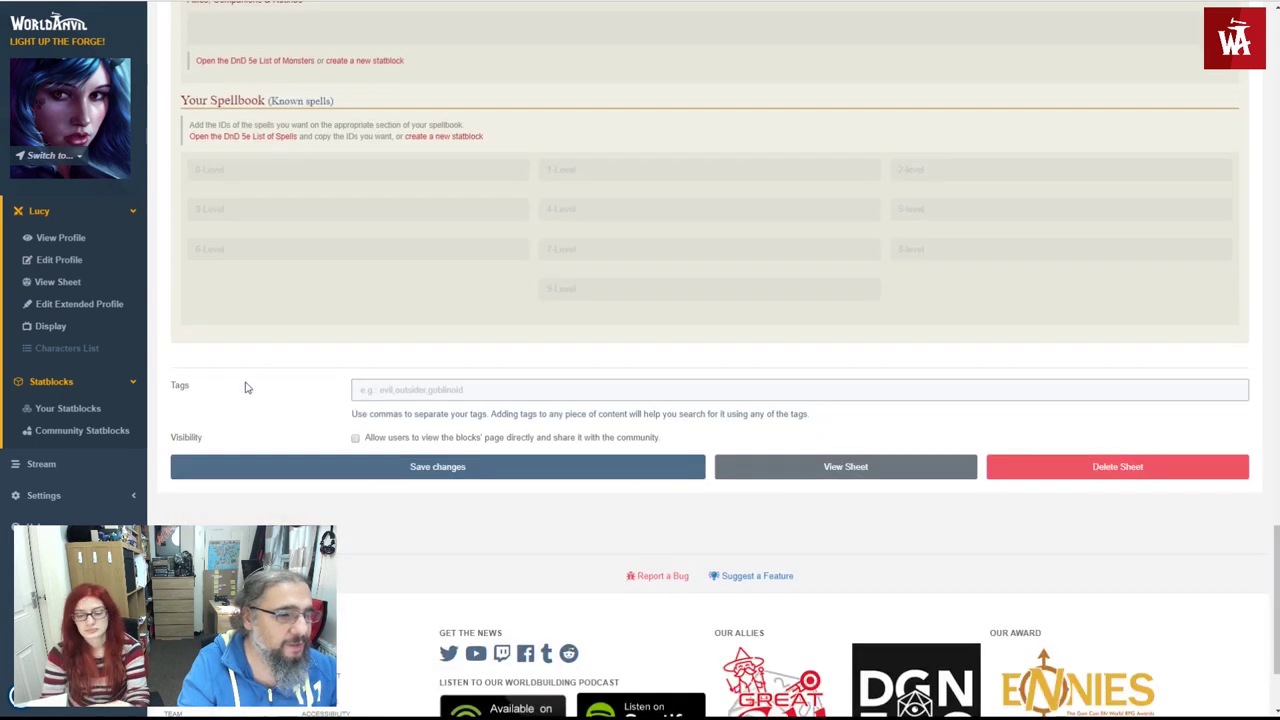
{"action": "scroll", "coordinate": [250, 403], "scroll_direction": "down", "scroll_amount": 2}
- Save the updated sheet and browse the D&D 5th Edition community statblocks
{"action": "left_click", "coordinate": [246, 340]}
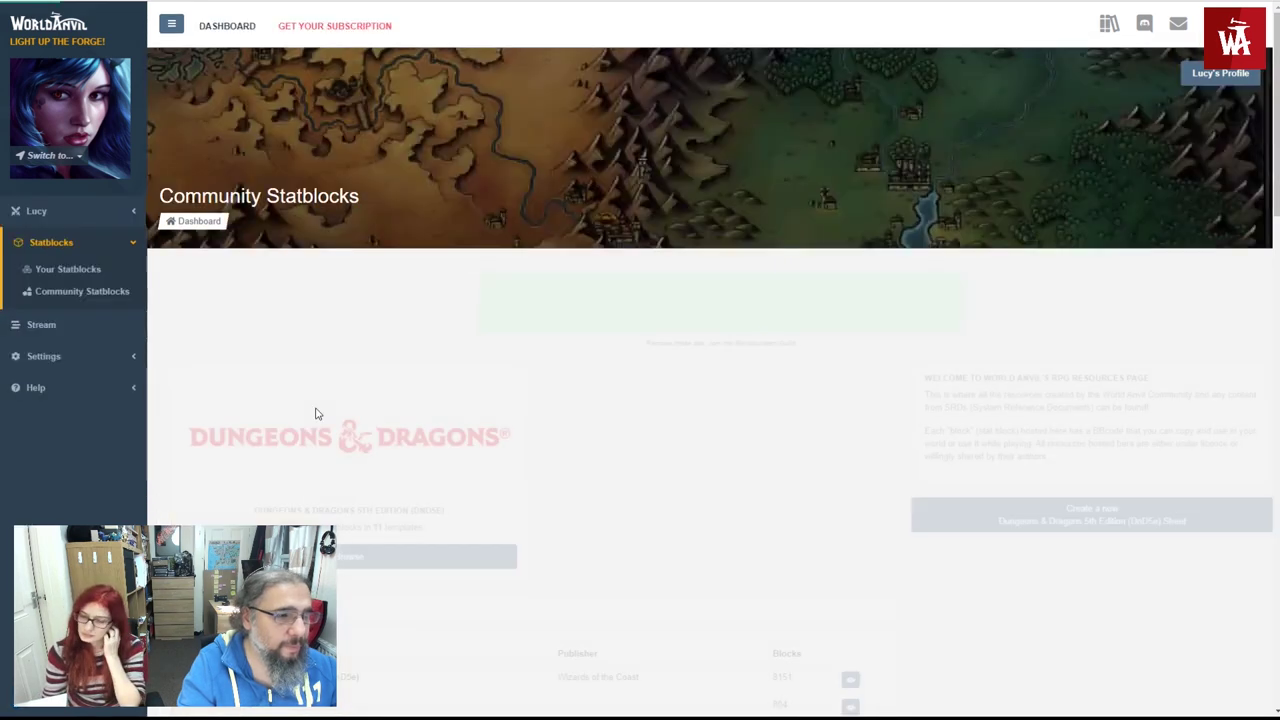
{"action": "scroll", "coordinate": [314, 414], "scroll_direction": "down", "scroll_amount": 2}
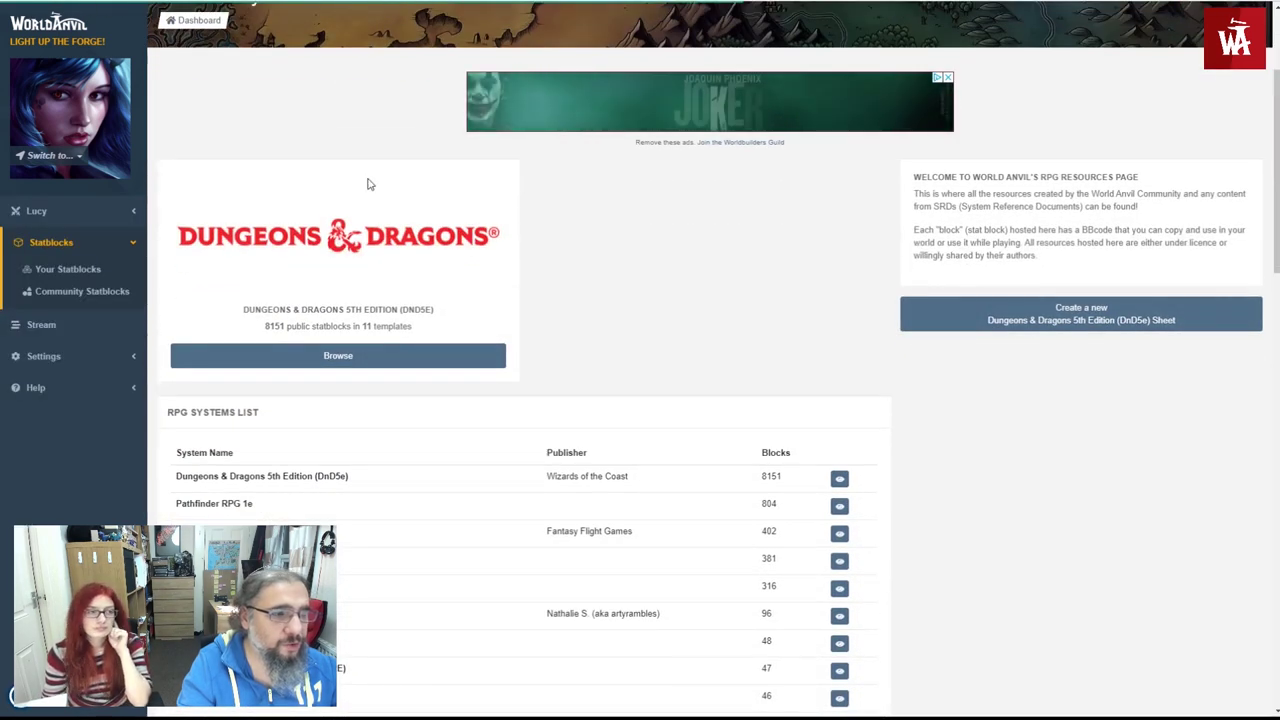
{"action": "left_click", "coordinate": [313, 362]}
{"action": "scroll", "coordinate": [449, 363], "scroll_direction": "down", "scroll_amount": 1}
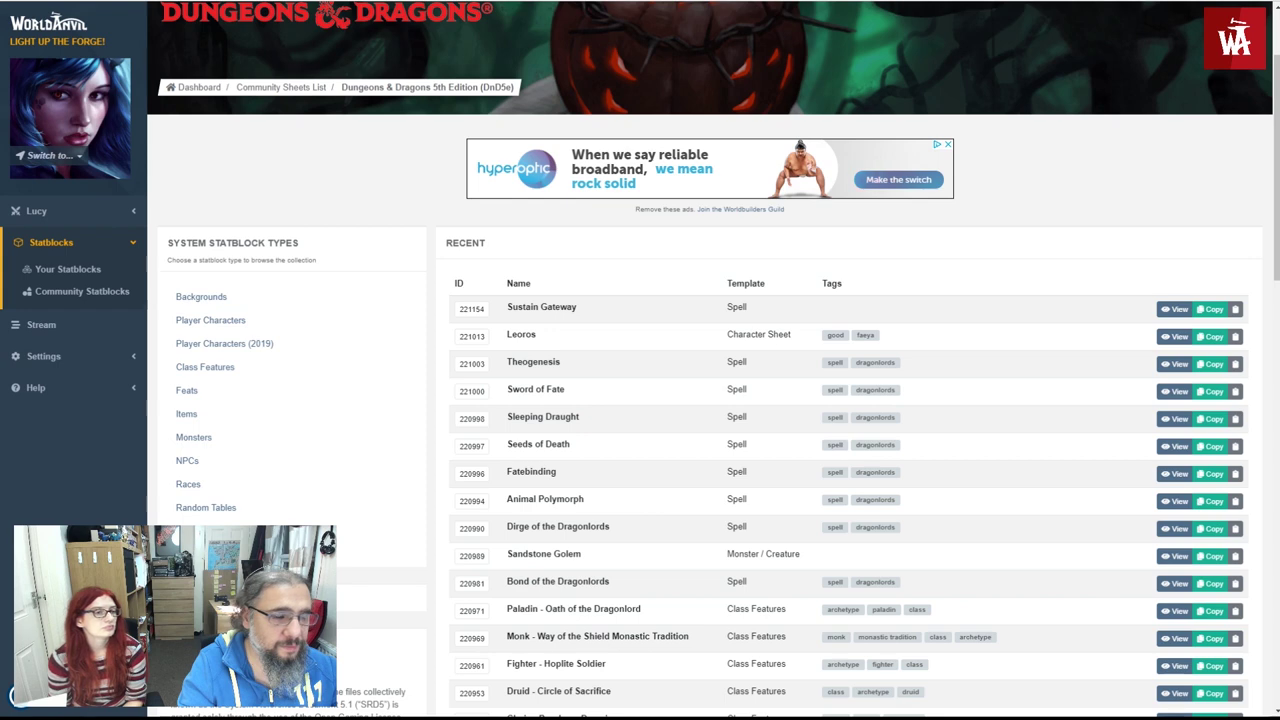
- List only Spells and scan the SRD table for IDs like Acid Arrow (88) and Light (133)
{"action": "left_click", "coordinate": [190, 531]}
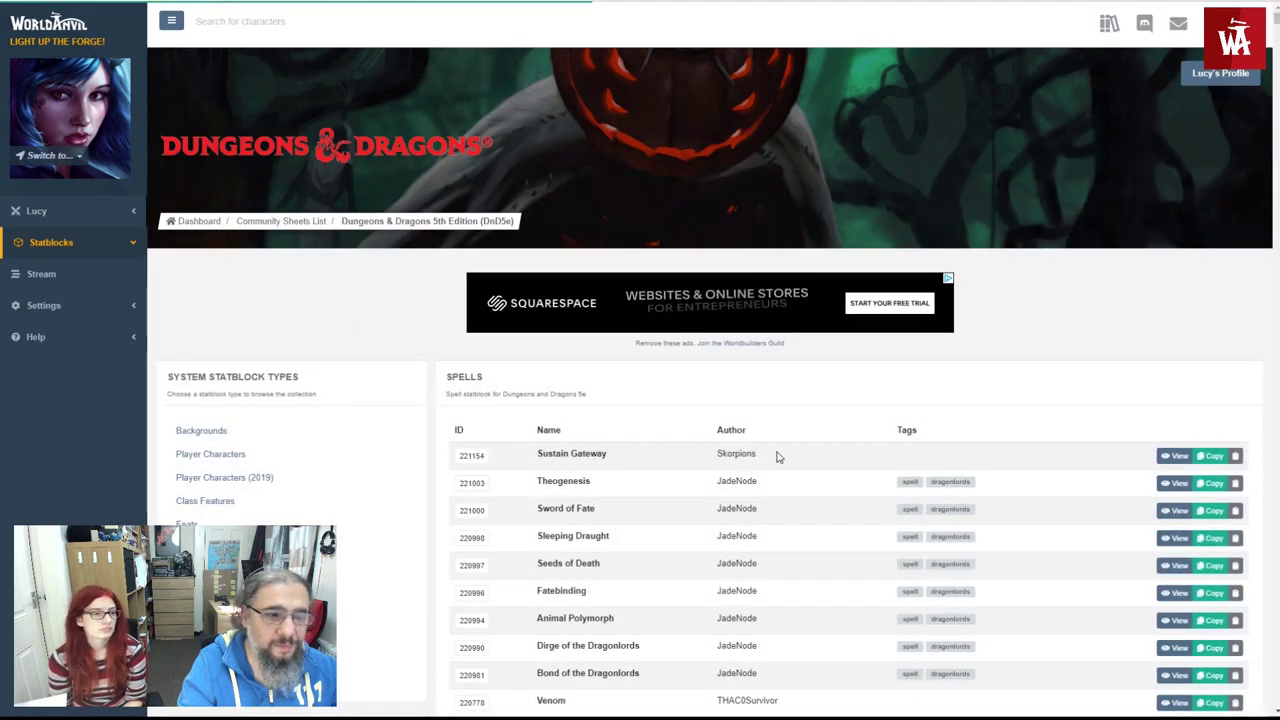
{"action": "scroll", "coordinate": [778, 457], "scroll_direction": "down", "scroll_amount": 1}
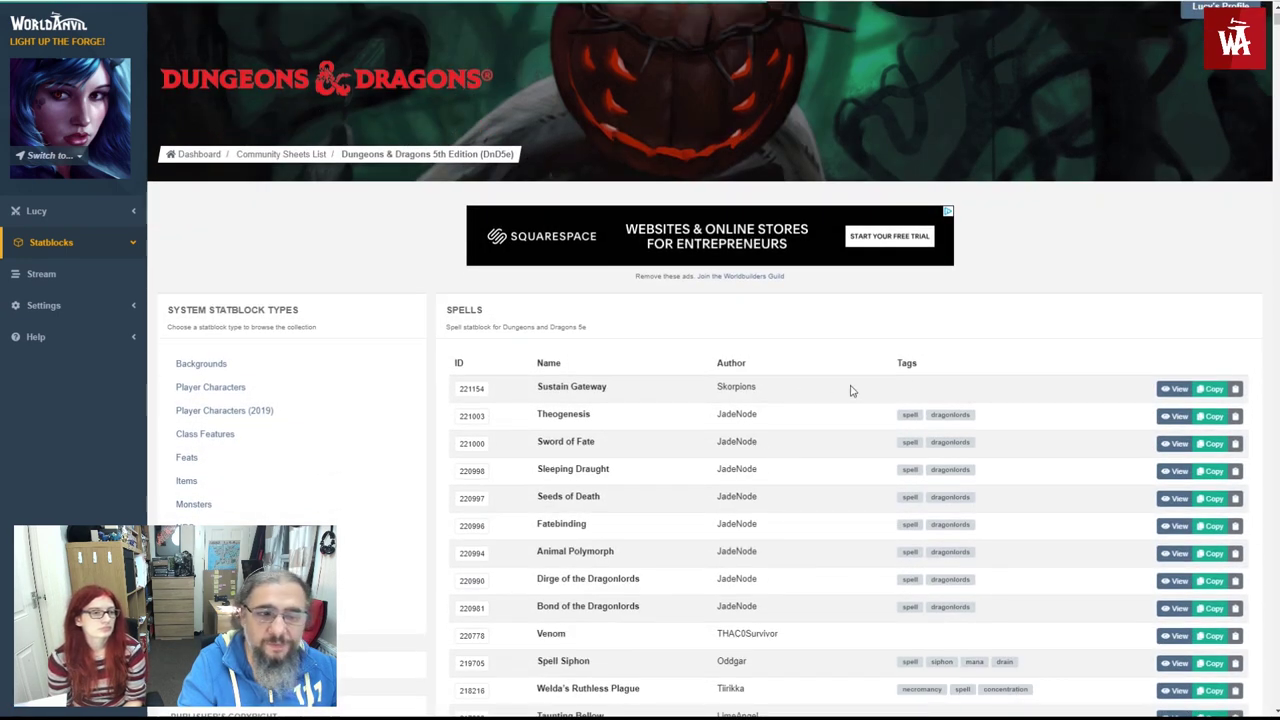
{"action": "scroll", "coordinate": [897, 380], "scroll_direction": "down", "scroll_amount": 3}
{"action": "scroll", "coordinate": [940, 320], "scroll_direction": "up", "scroll_amount": 1}
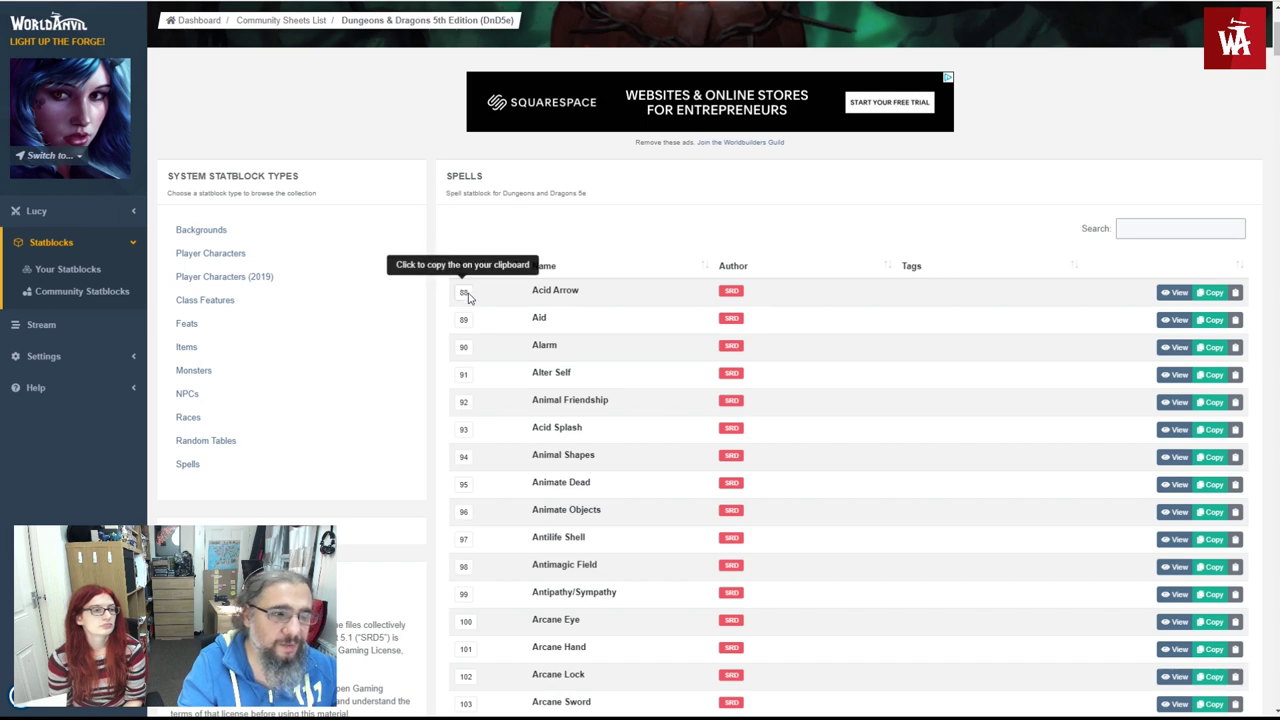
{"action": "scroll", "coordinate": [497, 370], "scroll_direction": "down", "scroll_amount": 3}
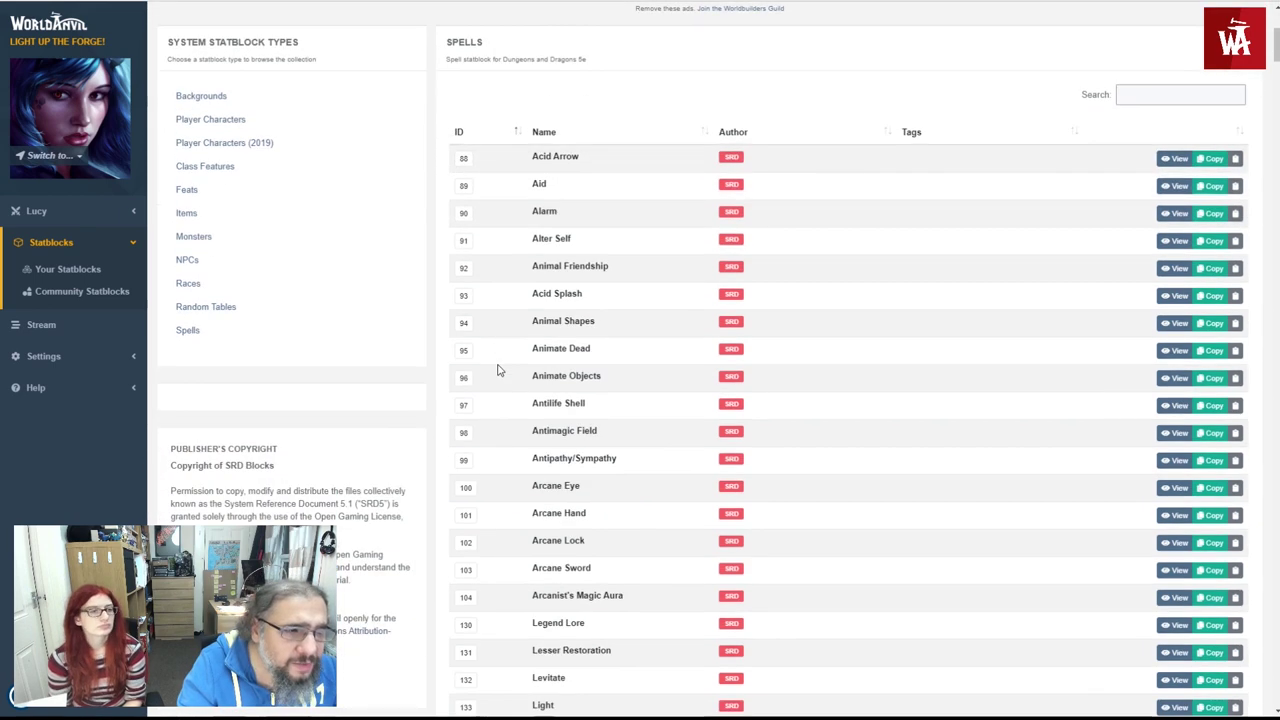
{"action": "scroll", "coordinate": [497, 370], "scroll_direction": "down", "scroll_amount": 1}
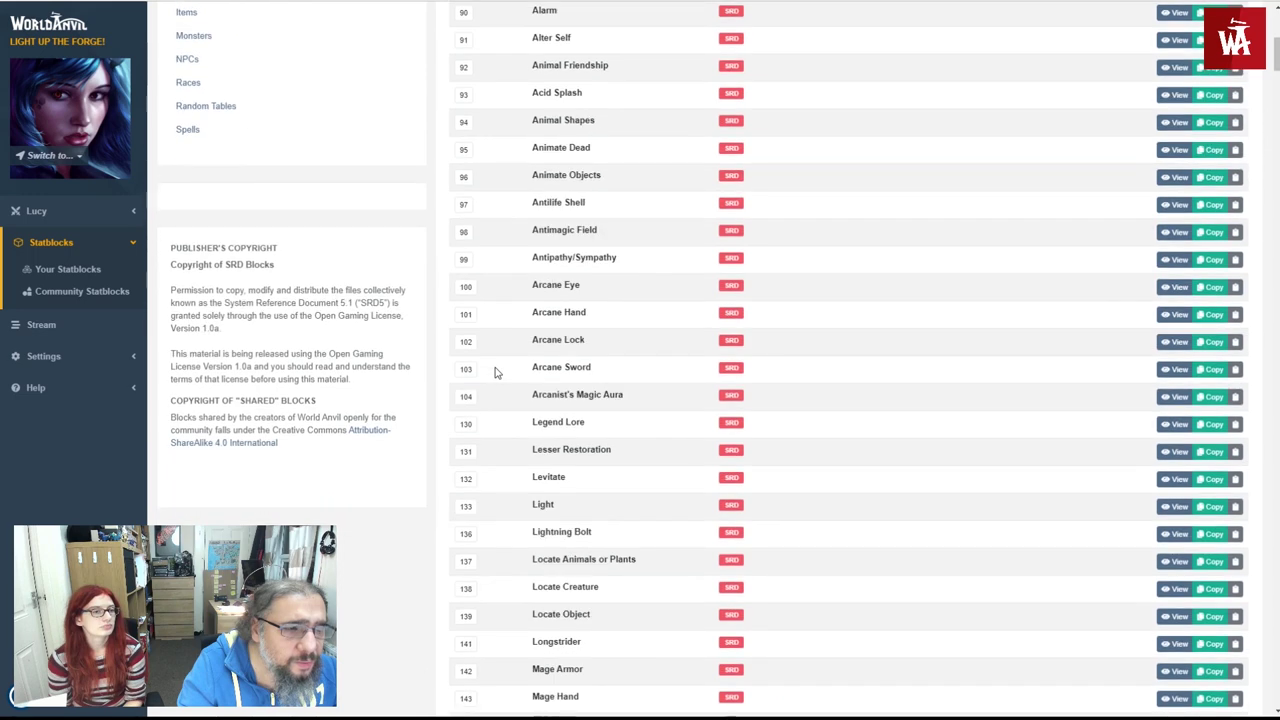
{"action": "scroll", "coordinate": [490, 400], "scroll_direction": "down", "scroll_amount": 1}
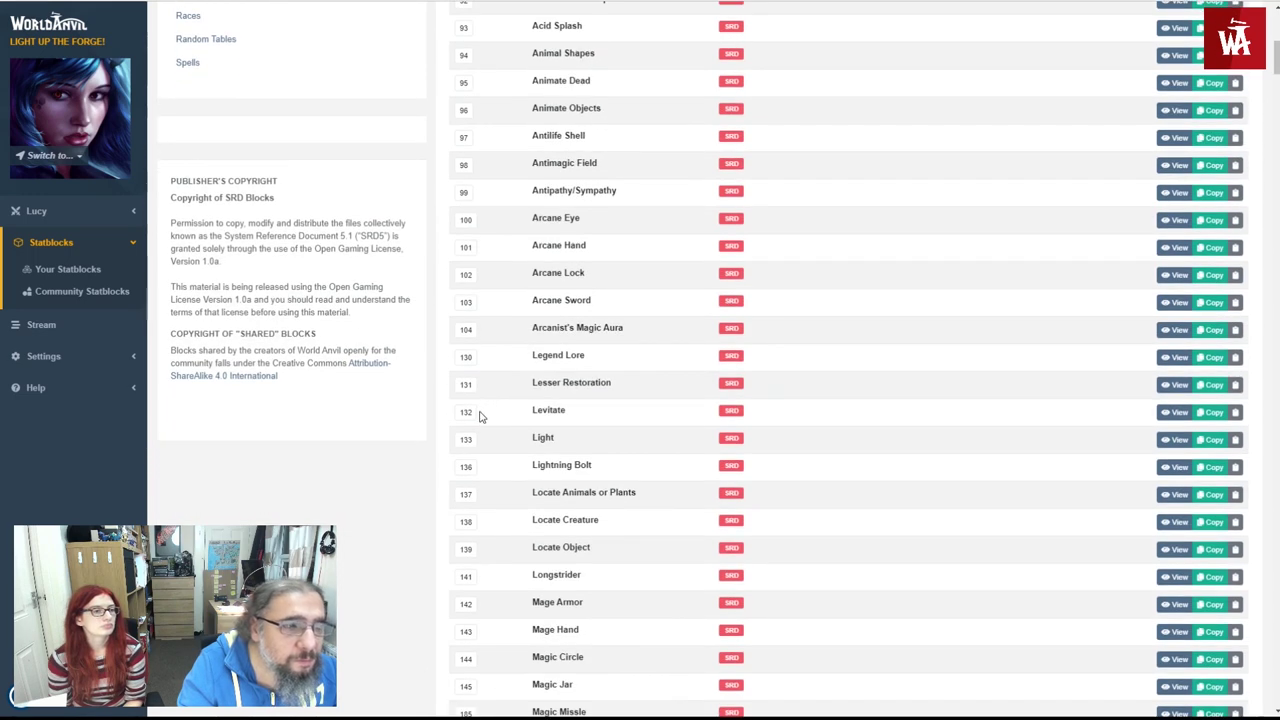
{"action": "scroll", "coordinate": [482, 405], "scroll_direction": "up", "scroll_amount": 1}
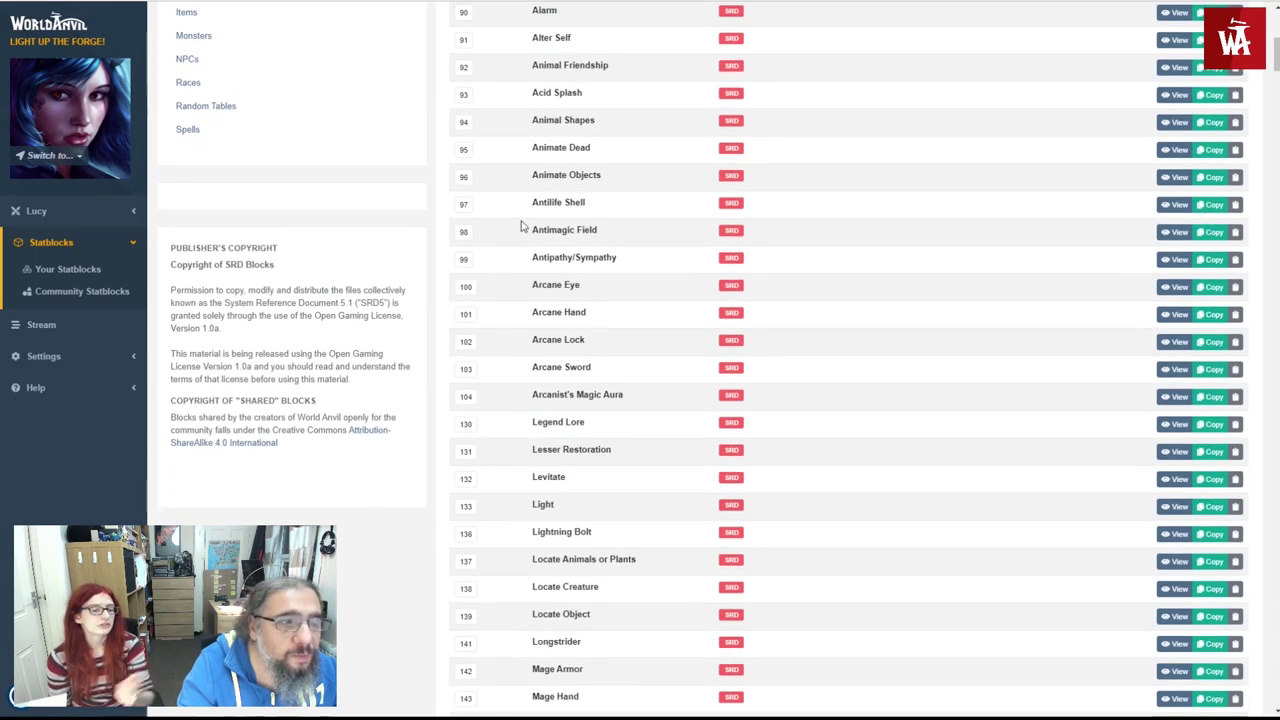
{"action": "scroll", "coordinate": [483, 500], "scroll_direction": "up", "scroll_amount": 4}
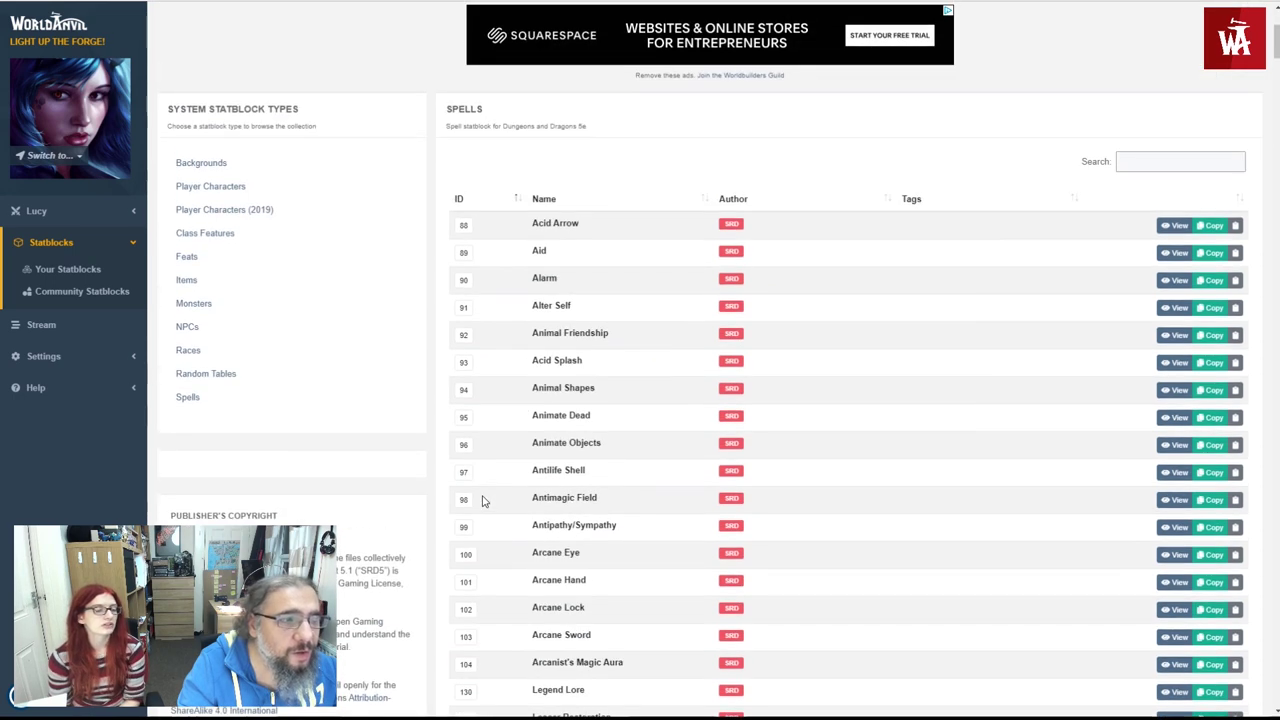
{"action": "scroll", "coordinate": [480, 491], "scroll_direction": "down", "scroll_amount": 3}
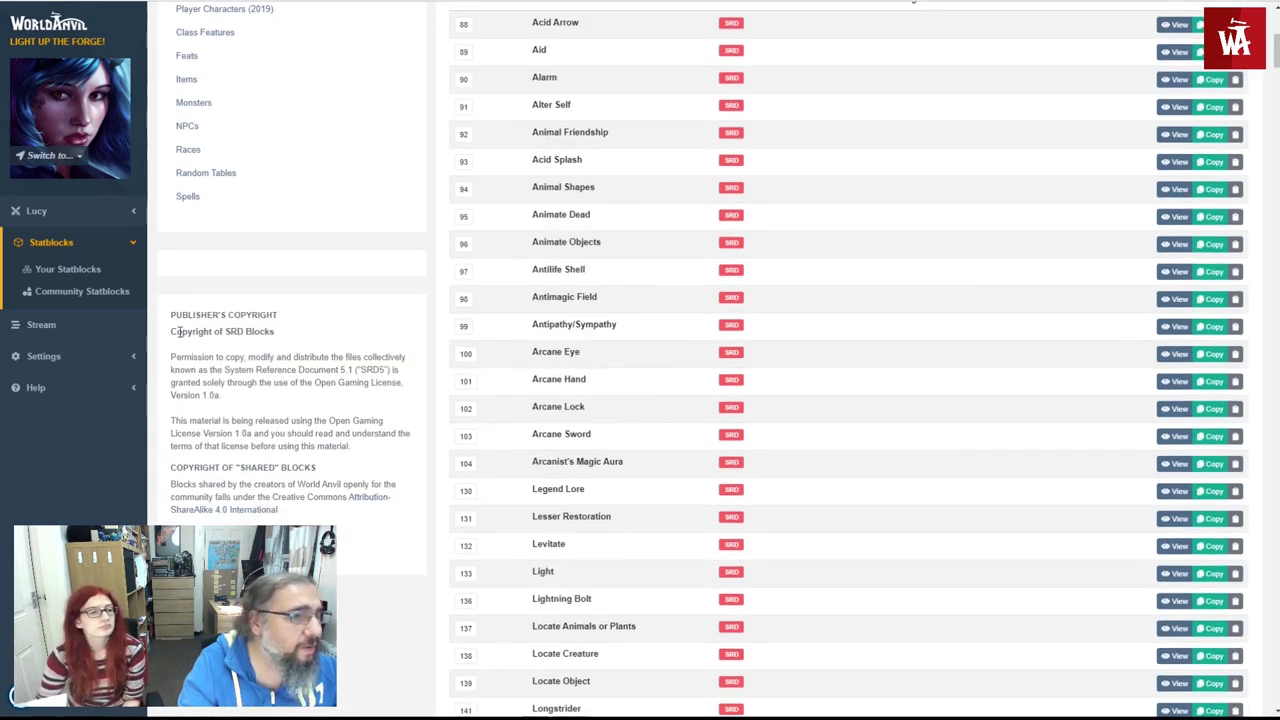
- Open Lucy's statblock character sheet in edit mode
{"action": "left_click", "coordinate": [36, 211]}
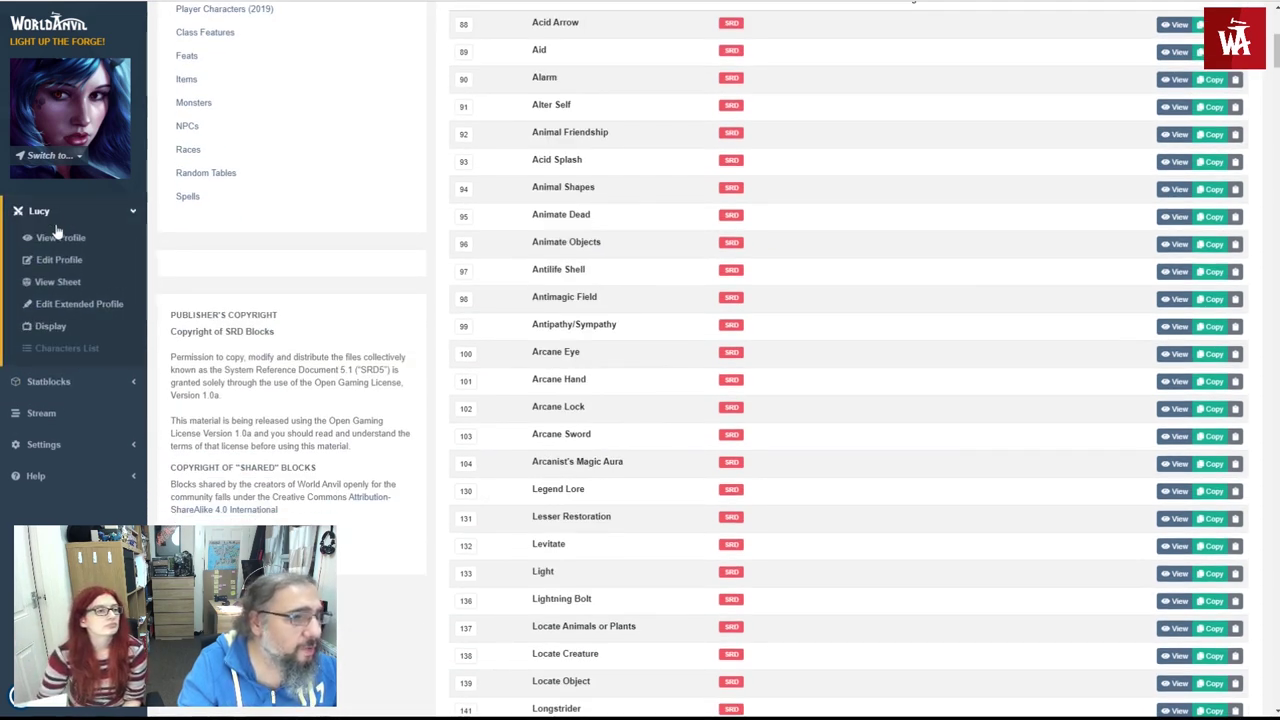
{"action": "left_click", "coordinate": [56, 303]}
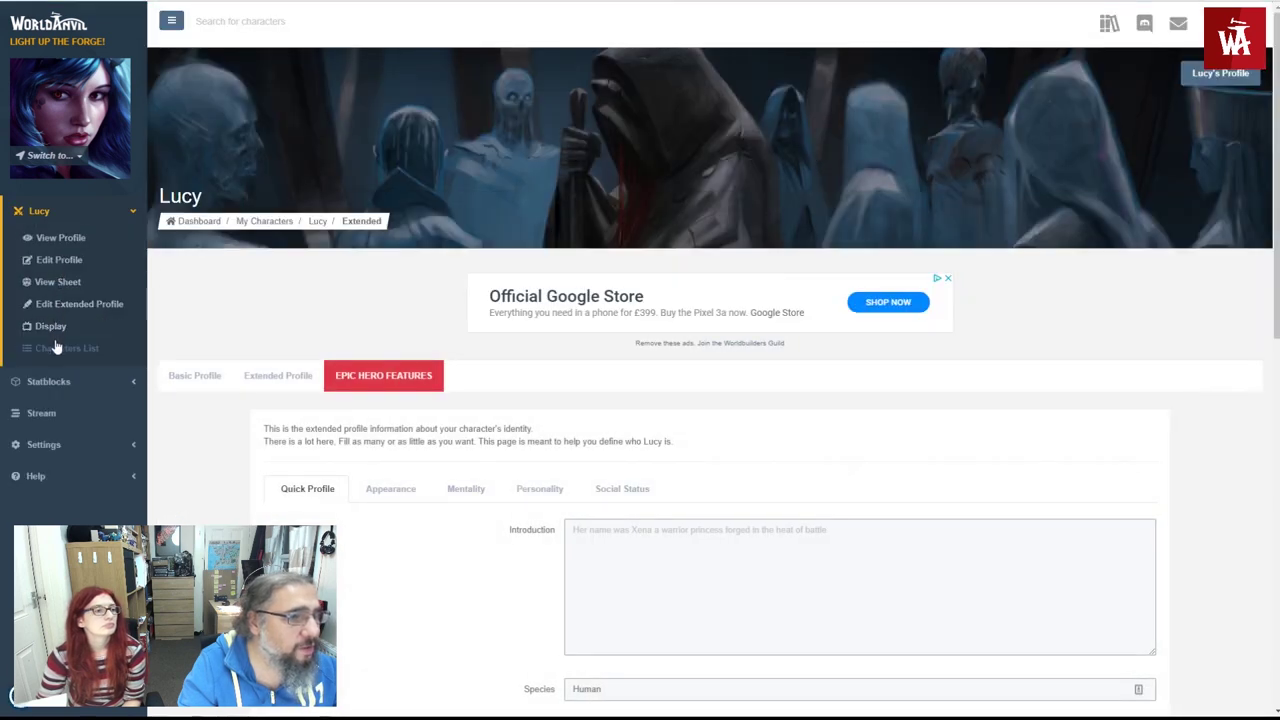
{"action": "left_click", "coordinate": [57, 281]}
{"action": "scroll", "coordinate": [318, 393], "scroll_direction": "down", "scroll_amount": 3}
{"action": "scroll", "coordinate": [318, 393], "scroll_direction": "down", "scroll_amount": 8}
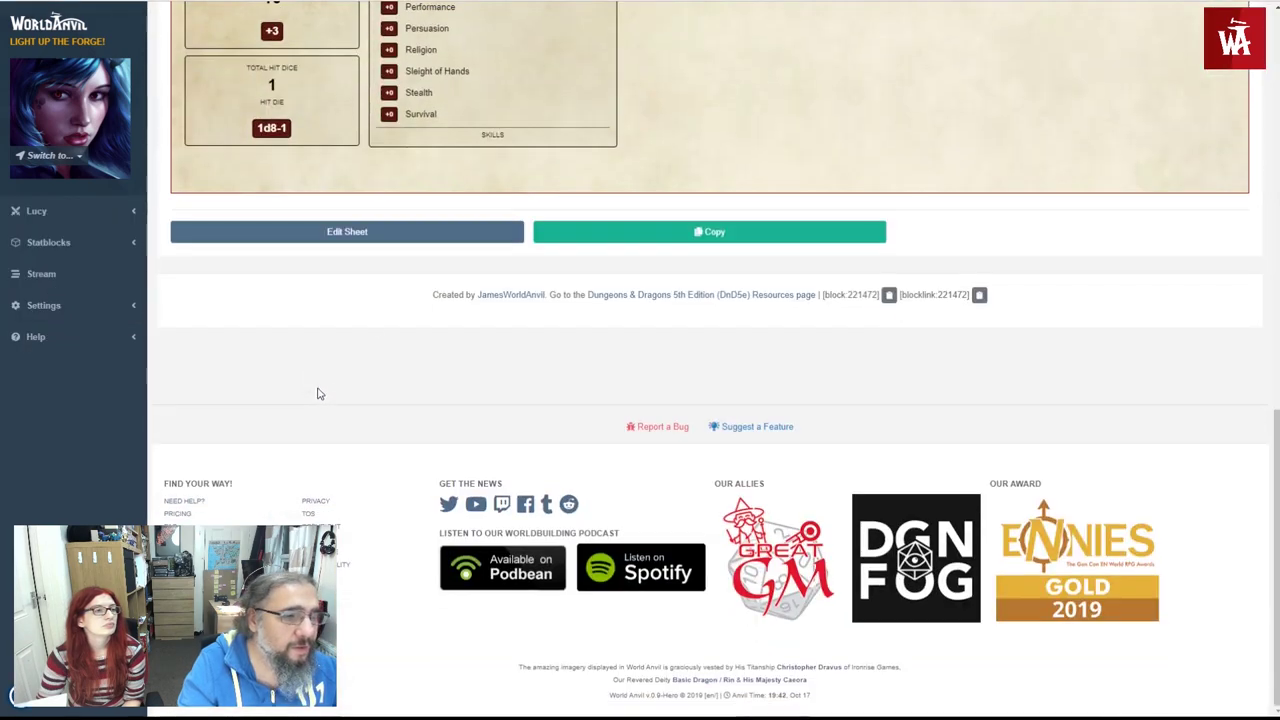
{"action": "left_click", "coordinate": [340, 232]}
- Enter spell IDs 88,133 in the first spellbook level and save the sheet
{"action": "scroll", "coordinate": [320, 294], "scroll_direction": "down", "scroll_amount": 15}
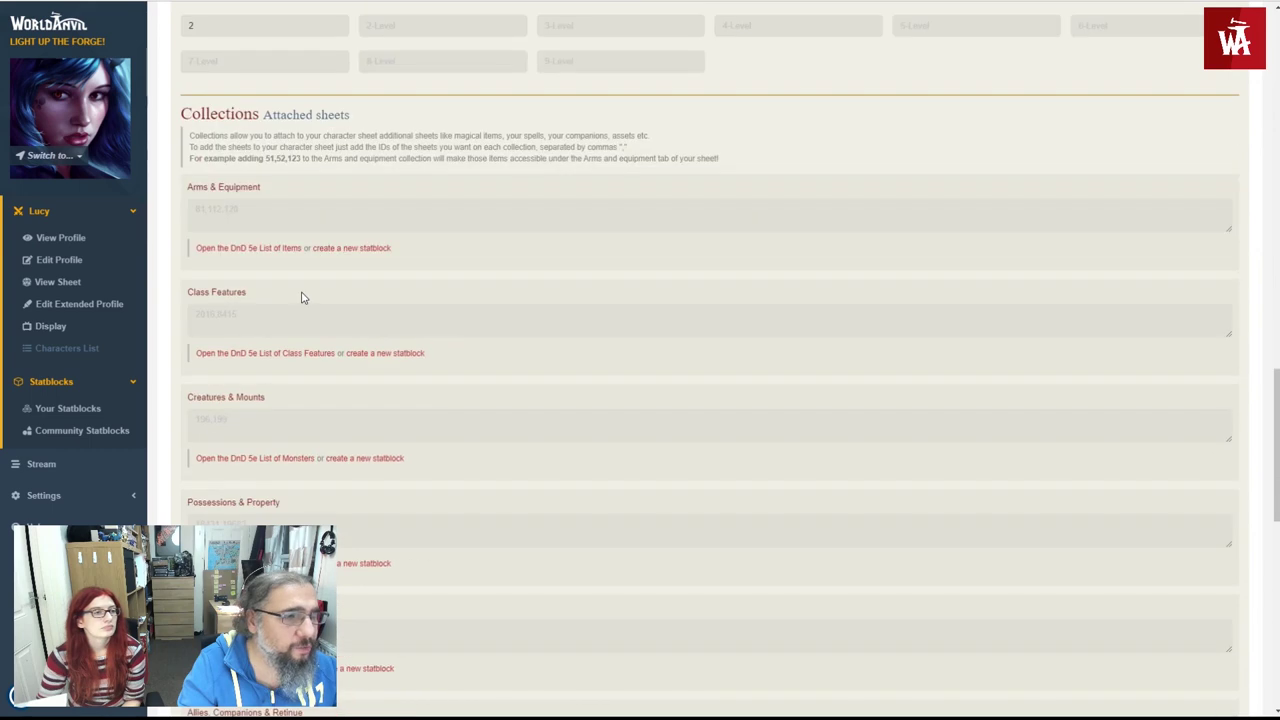
{"action": "scroll", "coordinate": [237, 250], "scroll_direction": "down", "scroll_amount": 5}
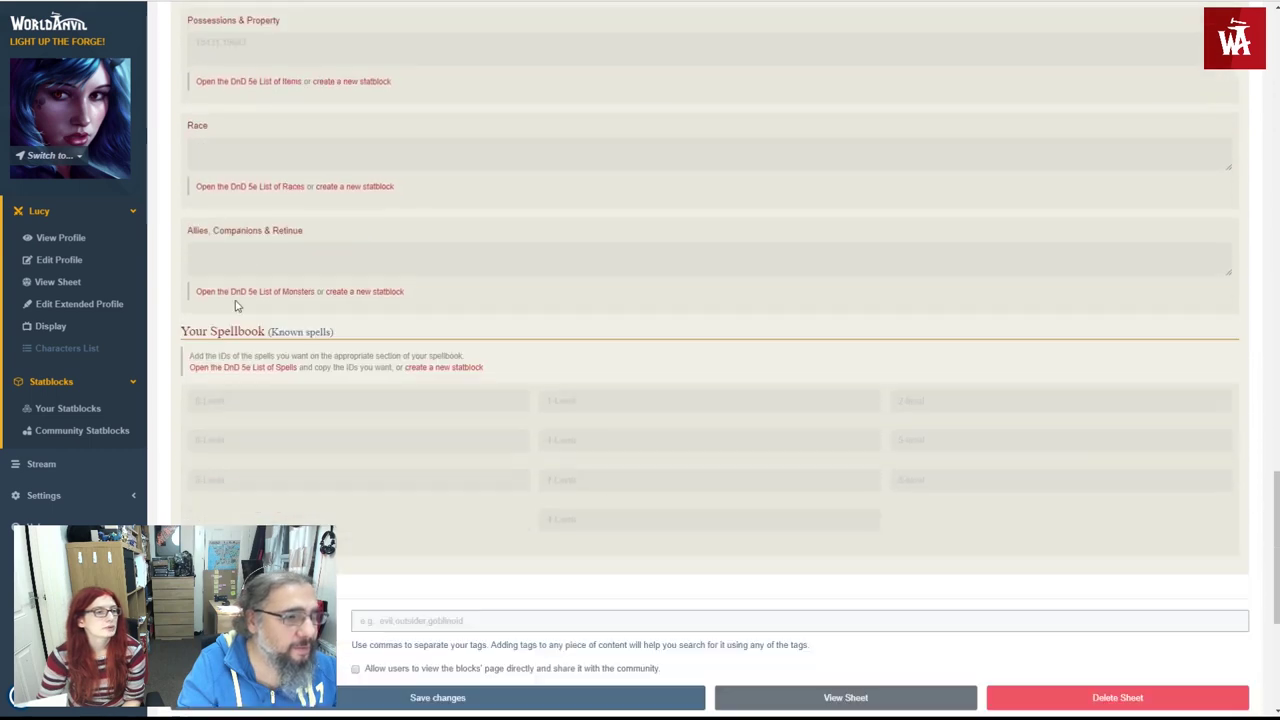
{"action": "scroll", "coordinate": [237, 306], "scroll_direction": "down", "scroll_amount": 1}
{"action": "left_click", "coordinate": [229, 340]}
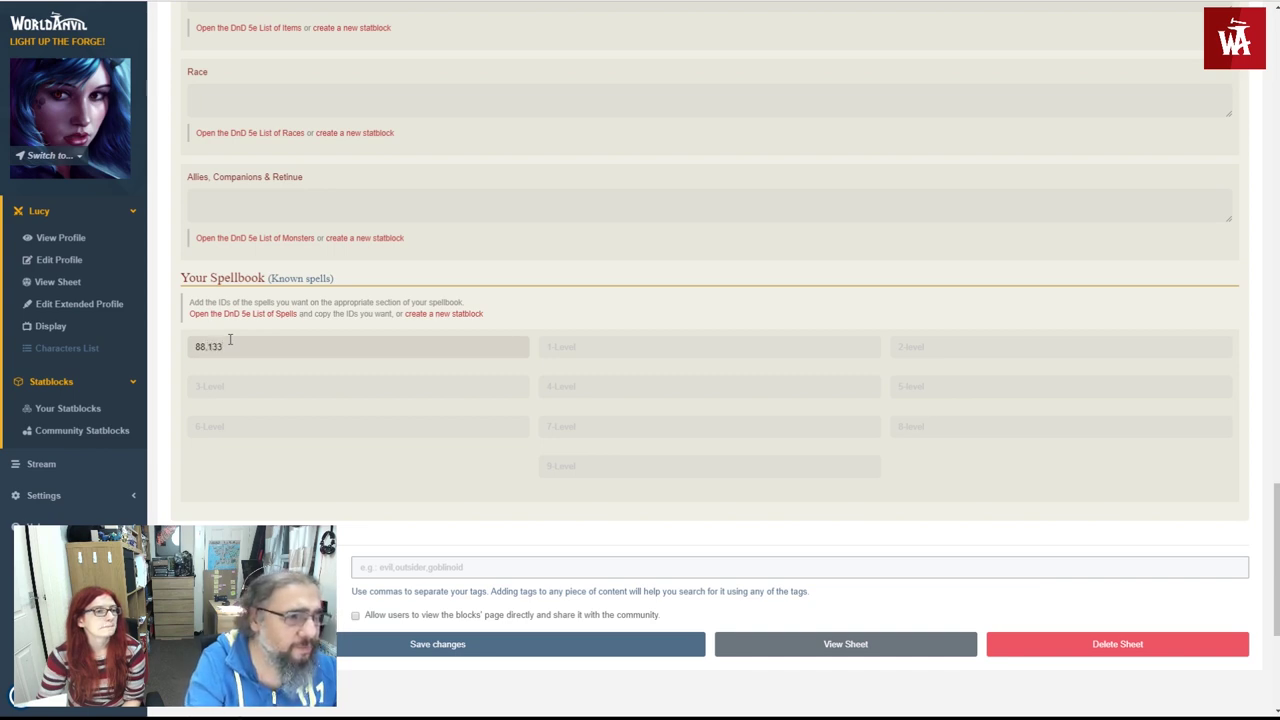
{"action": "type", "text": "88,133"}
{"action": "key", "text": "Return"}
{"action": "scroll", "coordinate": [237, 342], "scroll_direction": "down", "scroll_amount": 15}
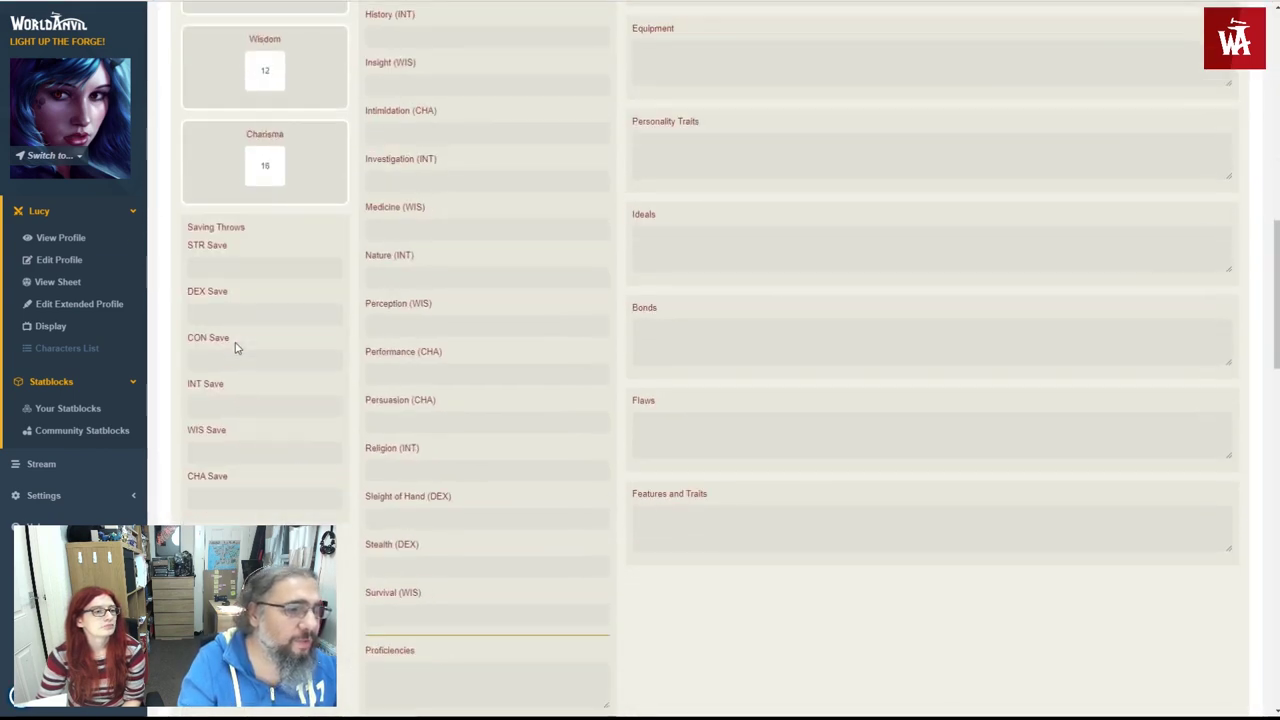
- Show the Spellbook listing Acid Arrow and Light
{"action": "scroll", "coordinate": [237, 345], "scroll_direction": "down", "scroll_amount": 6}
{"action": "scroll", "coordinate": [245, 343], "scroll_direction": "up", "scroll_amount": 20}
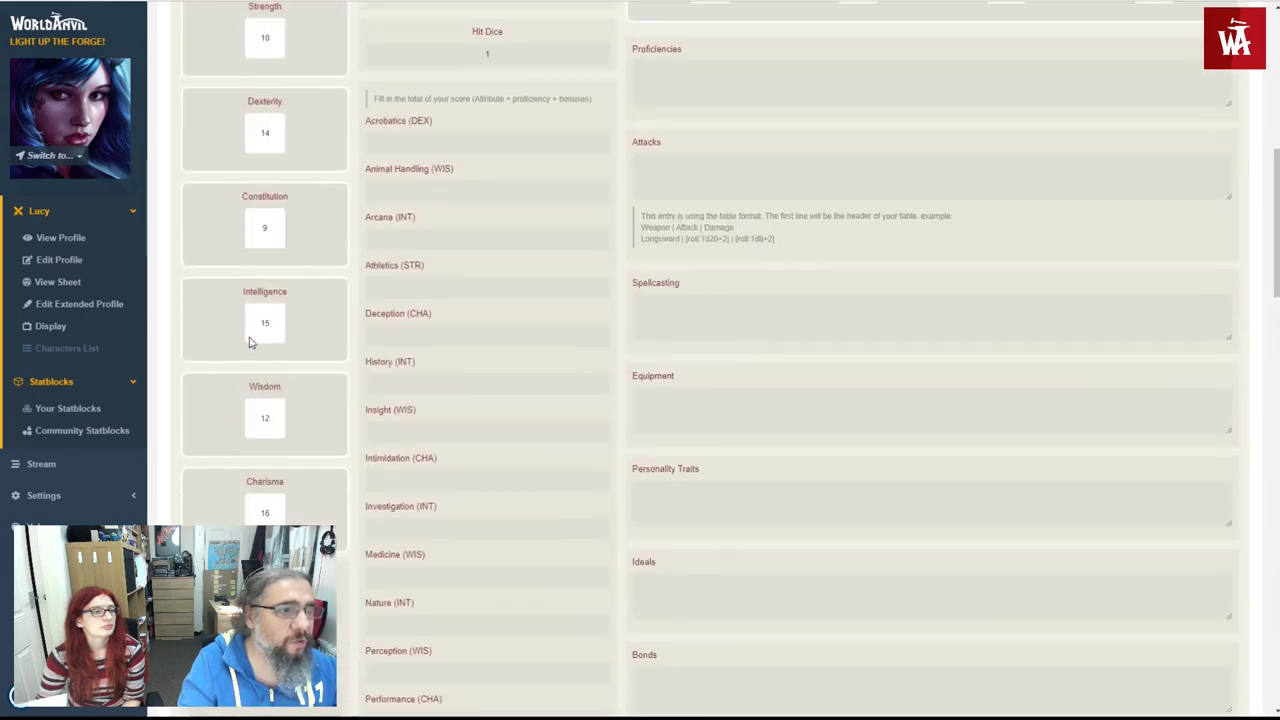
{"action": "scroll", "coordinate": [251, 343], "scroll_direction": "down", "scroll_amount": 2}
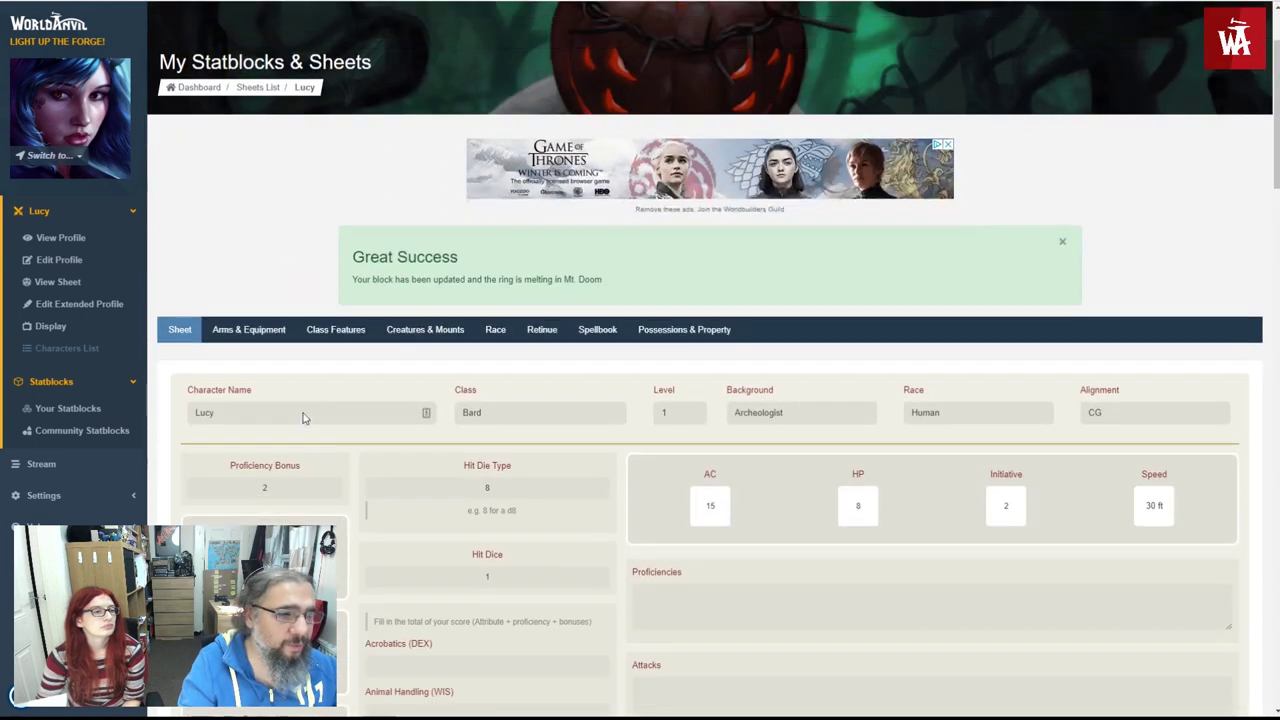
{"action": "left_click", "coordinate": [596, 332]}
- Roll Acid Arrow's 5d4, 4d4 and 2d4 damage dice
{"action": "scroll", "coordinate": [509, 386], "scroll_direction": "down", "scroll_amount": 3}
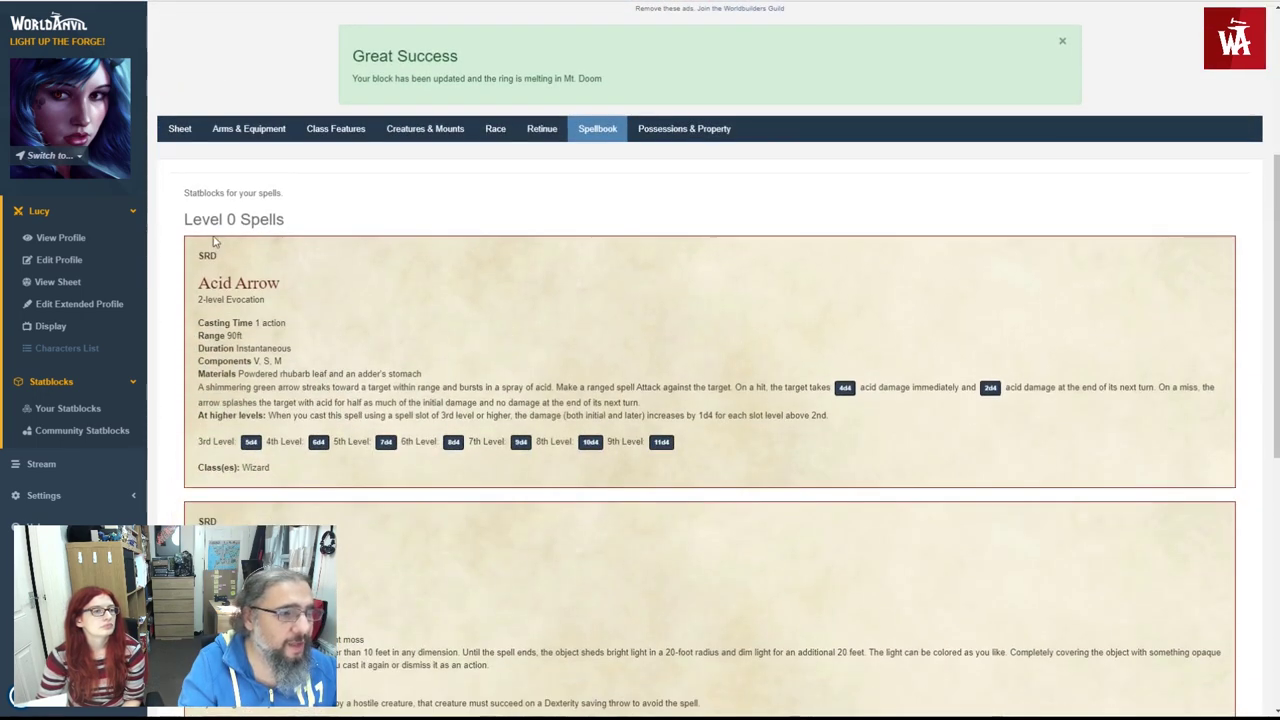
{"action": "scroll", "coordinate": [214, 274], "scroll_direction": "down", "scroll_amount": 2}
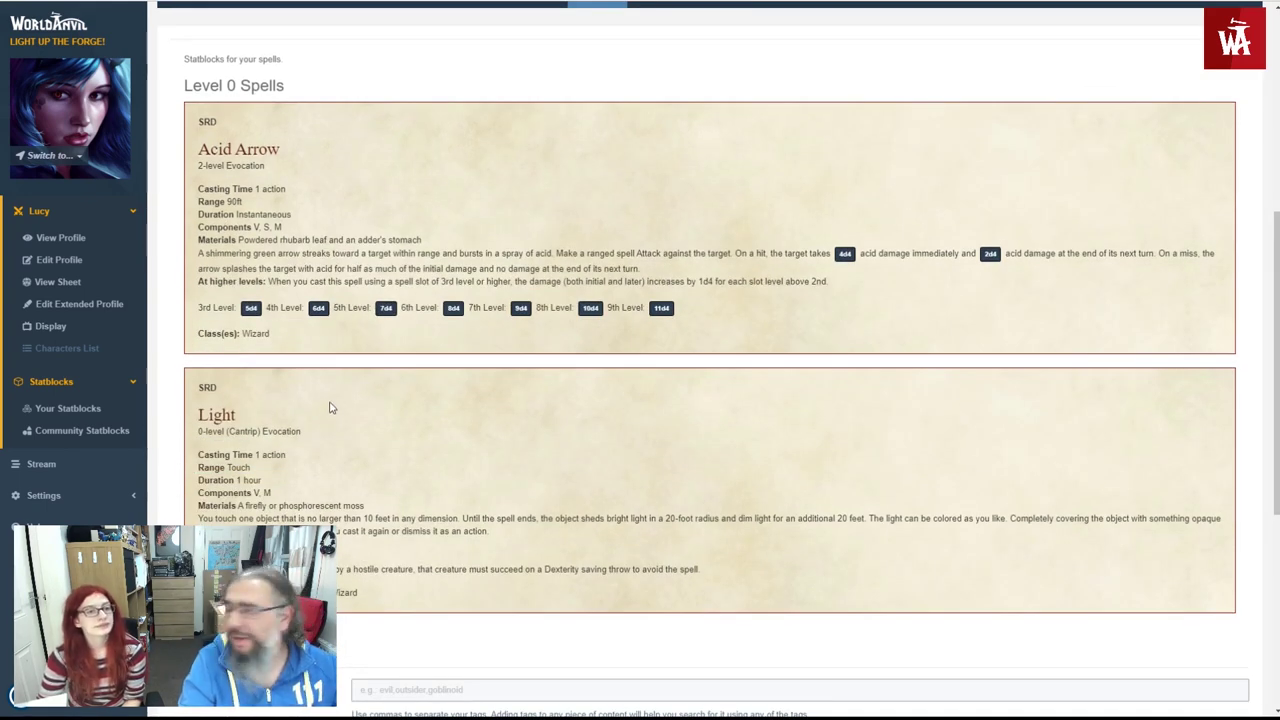
{"action": "left_click", "coordinate": [250, 307]}
{"action": "left_click", "coordinate": [250, 307]}
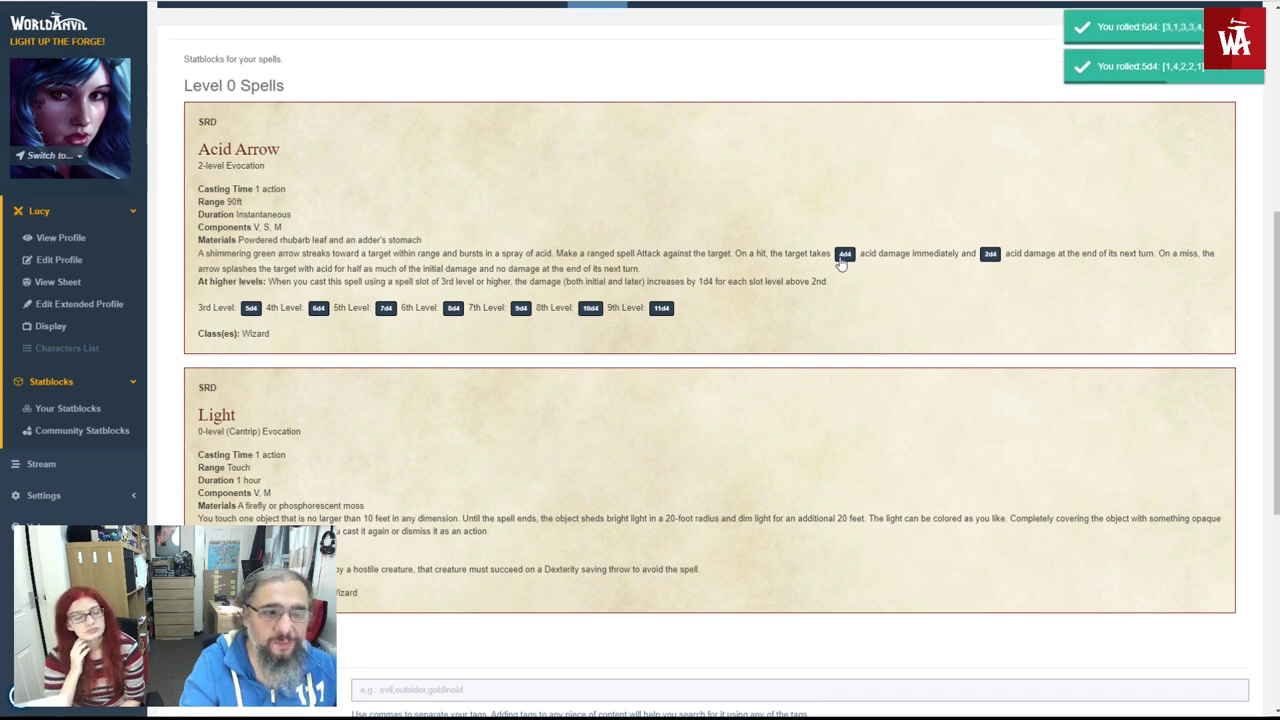
{"action": "left_click", "coordinate": [843, 254]}
{"action": "left_click", "coordinate": [990, 254]}
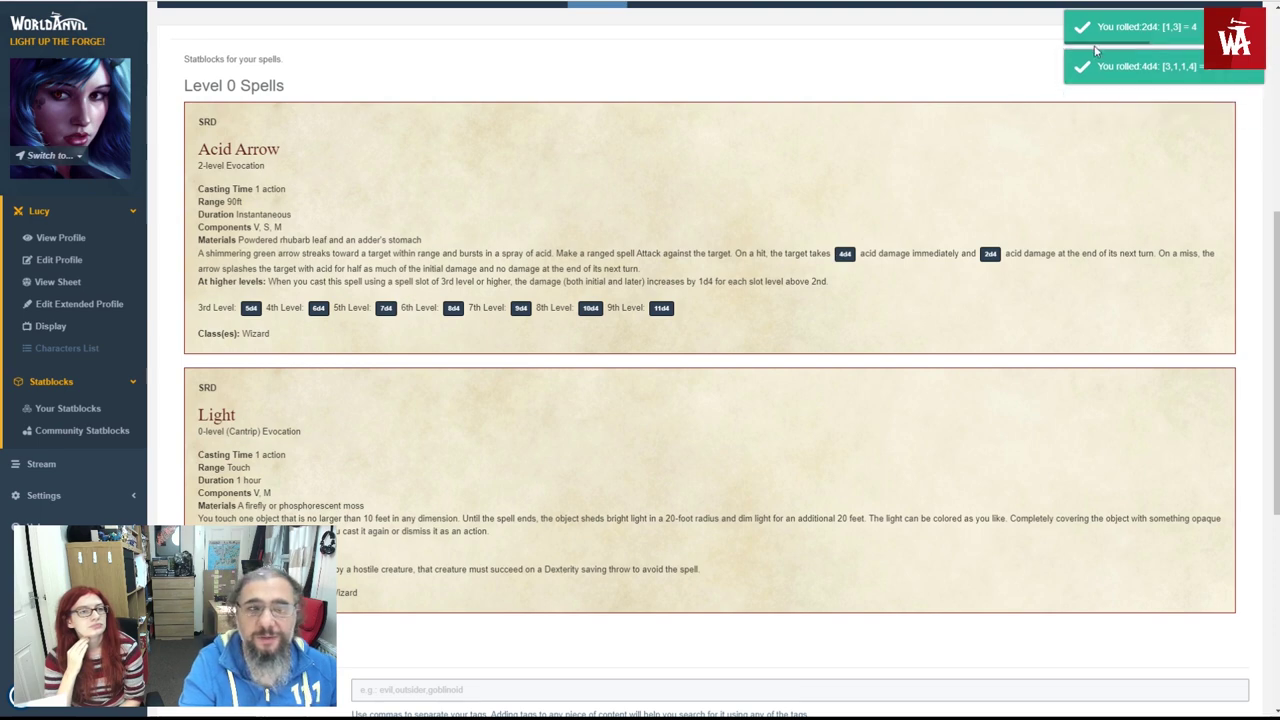
{"action": "scroll", "coordinate": [930, 128], "scroll_direction": "up", "scroll_amount": 3}
- View the Arms & Equipment collection, then return to the main sheet fields
{"action": "left_click", "coordinate": [258, 341]}
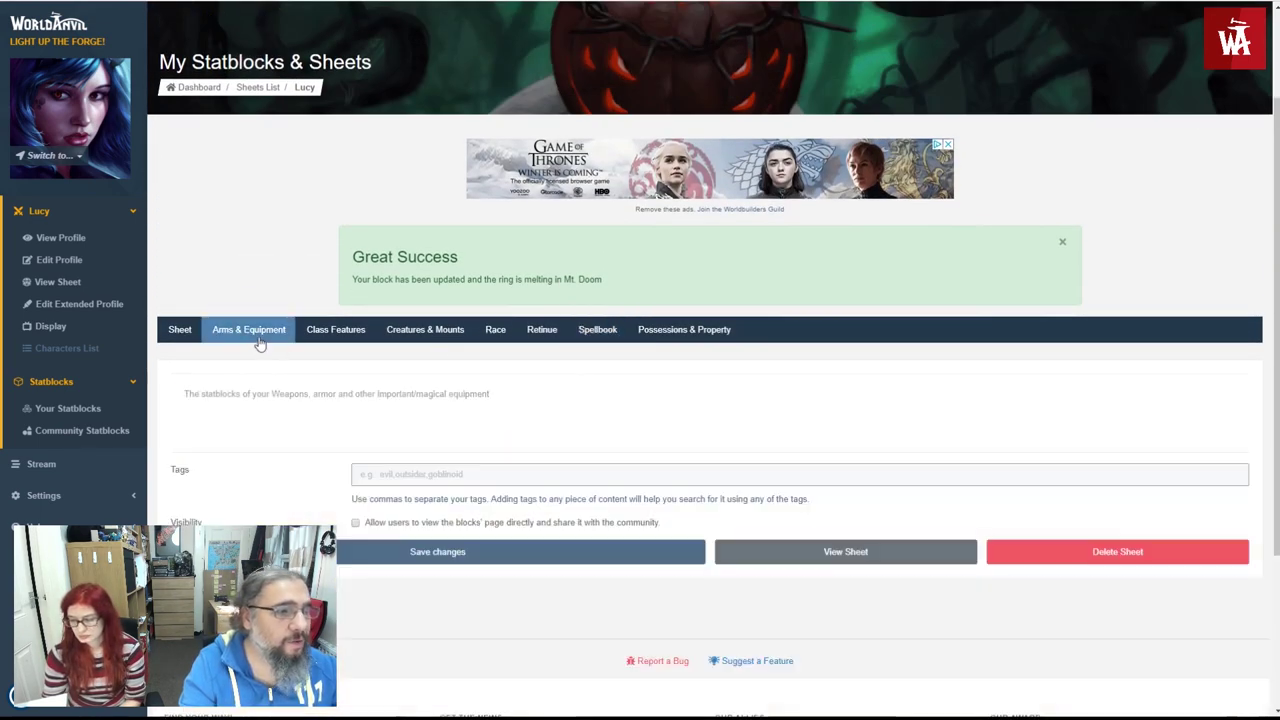
{"action": "scroll", "coordinate": [311, 408], "scroll_direction": "down", "scroll_amount": 2}
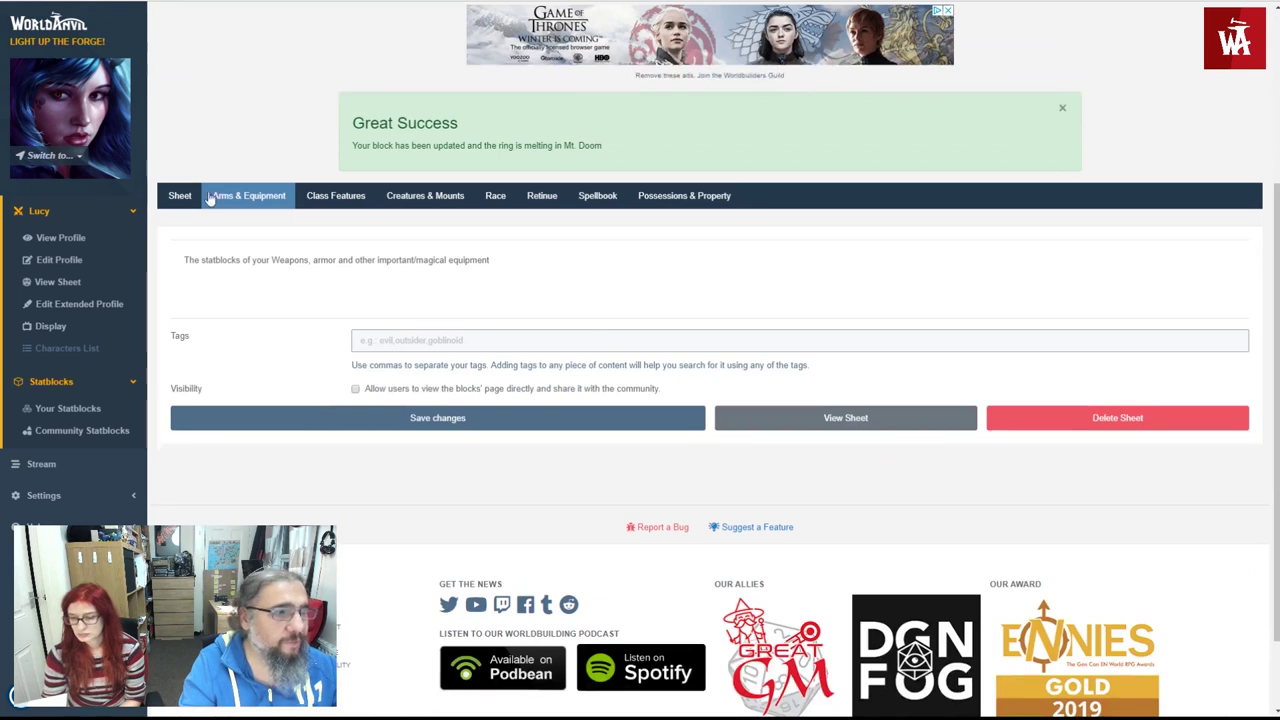
{"action": "left_click", "coordinate": [197, 195]}
{"action": "scroll", "coordinate": [240, 400], "scroll_direction": "down", "scroll_amount": 10}
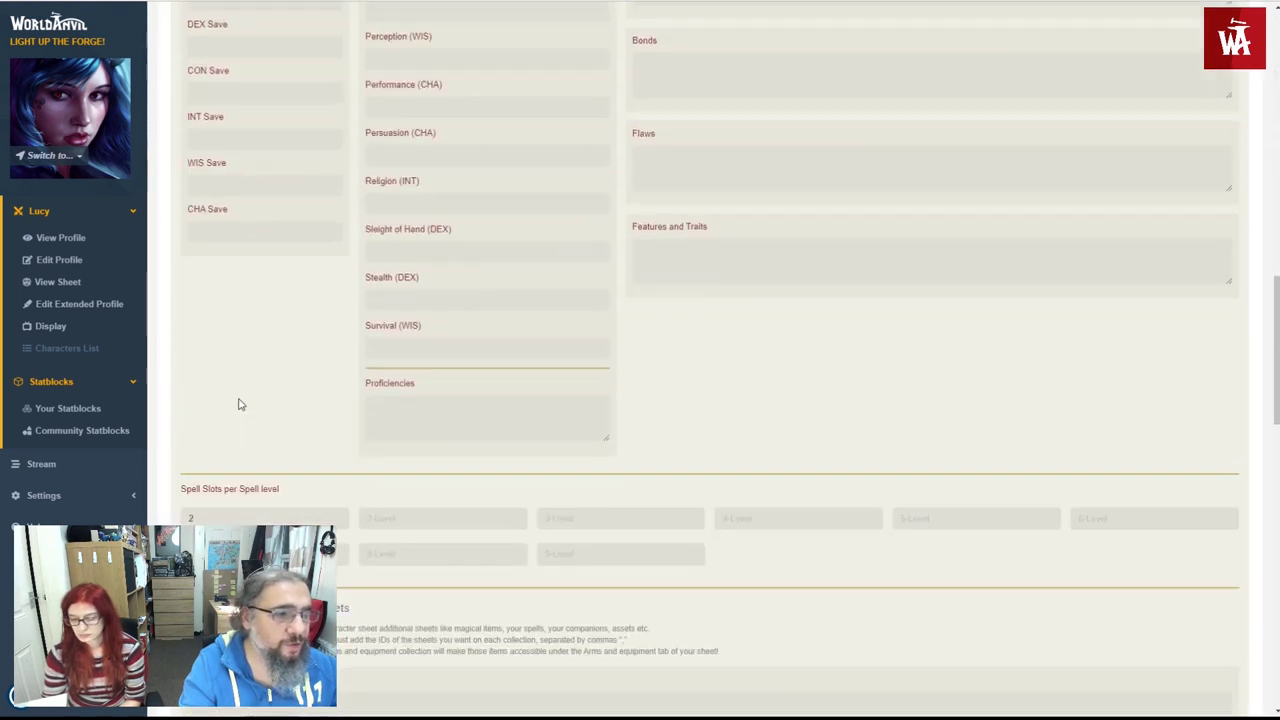
{"action": "scroll", "coordinate": [297, 414], "scroll_direction": "down", "scroll_amount": 3}
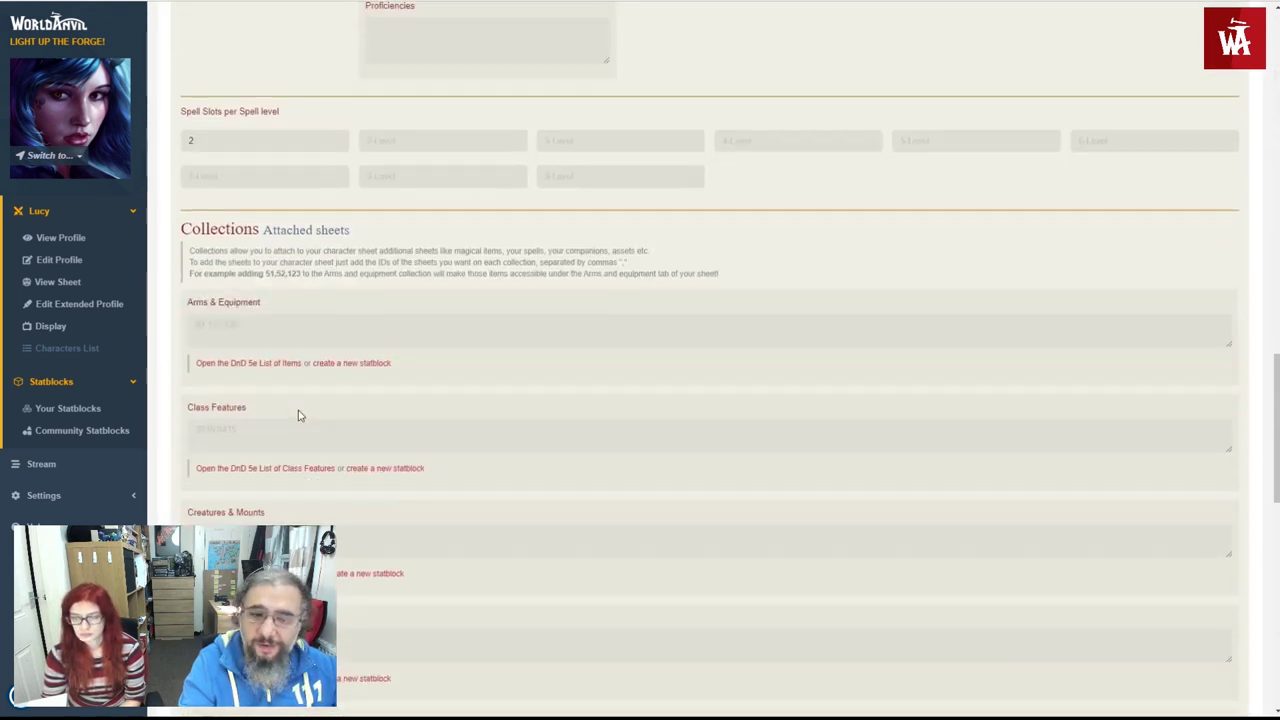
{"action": "scroll", "coordinate": [298, 415], "scroll_direction": "down", "scroll_amount": 2}
{"action": "scroll", "coordinate": [298, 415], "scroll_direction": "down", "scroll_amount": 1}
{"action": "scroll", "coordinate": [298, 415], "scroll_direction": "up", "scroll_amount": 15}
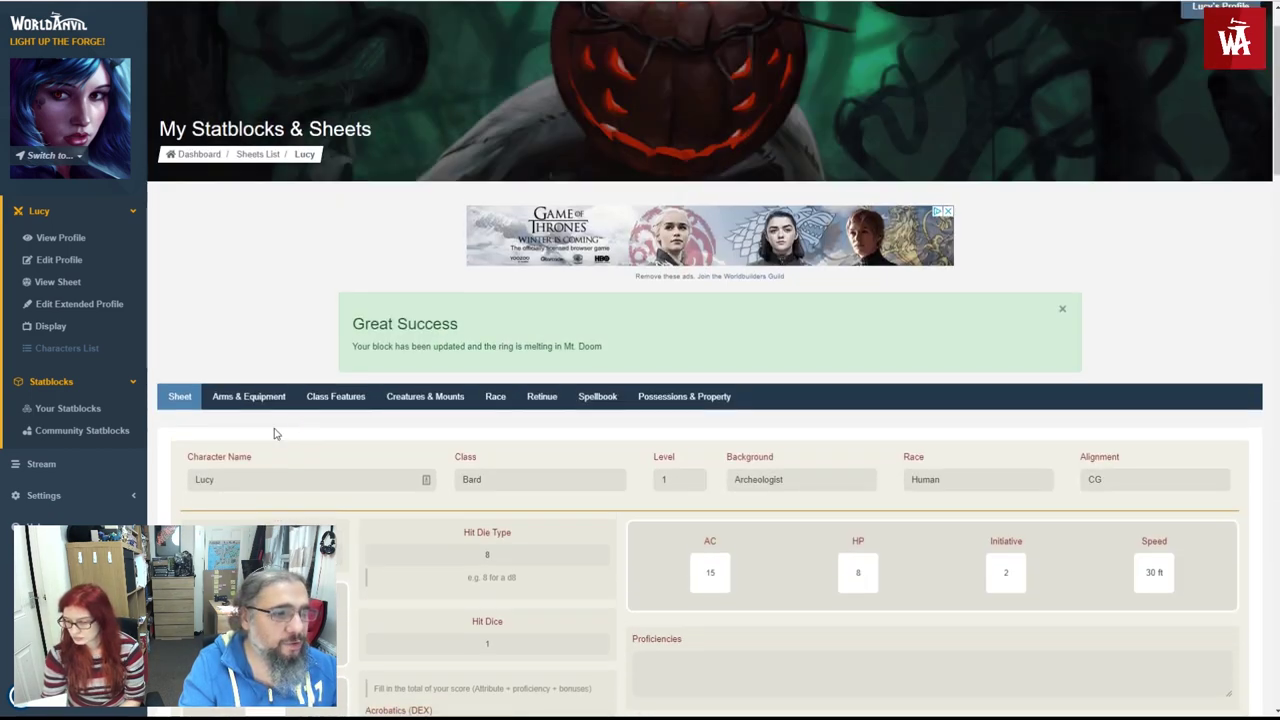
- Look through Class Features, Creatures & Mounts, Race and Retinue, then go back to the Sheet
{"action": "left_click", "coordinate": [366, 402]}
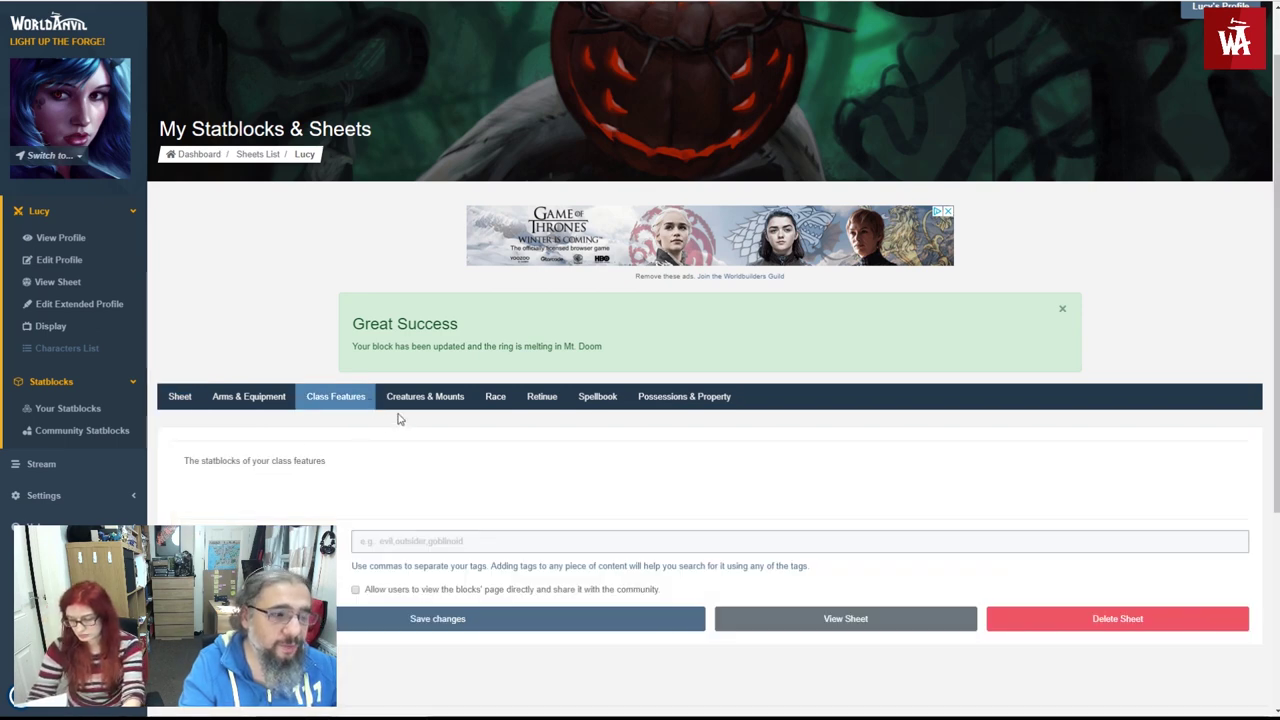
{"action": "left_click", "coordinate": [404, 404]}
{"action": "left_click", "coordinate": [482, 404]}
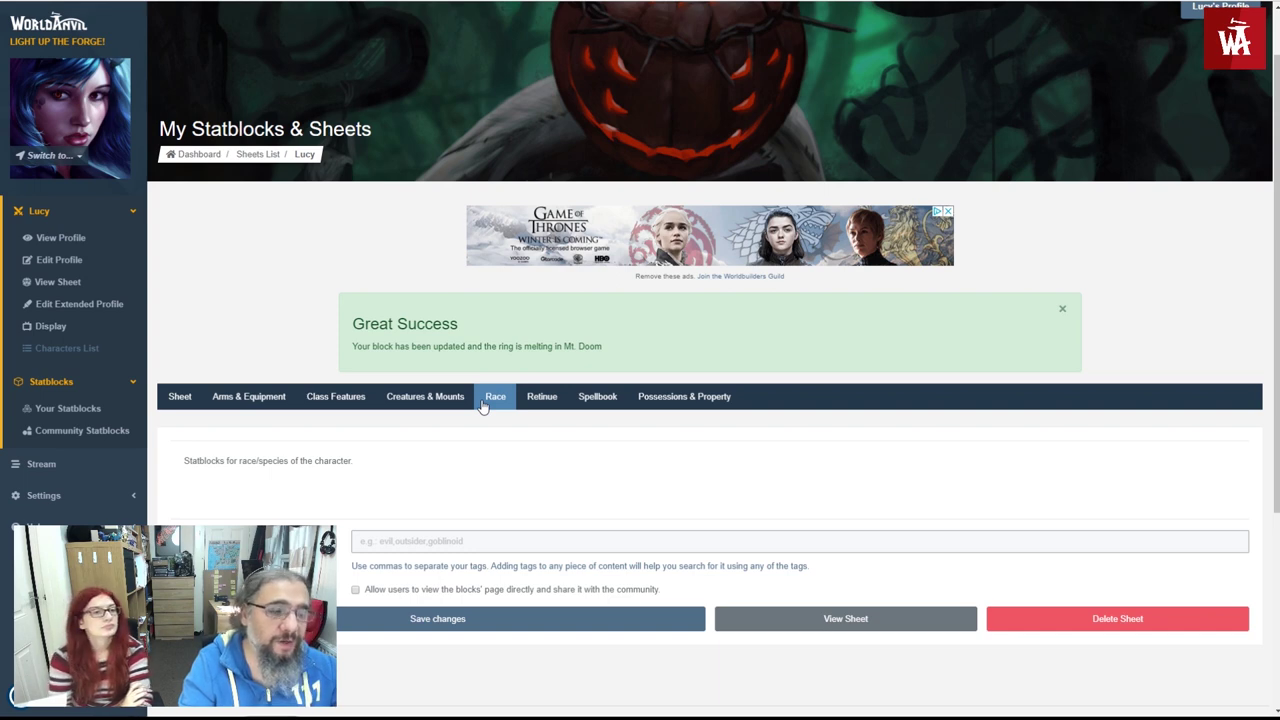
{"action": "left_click", "coordinate": [538, 402]}
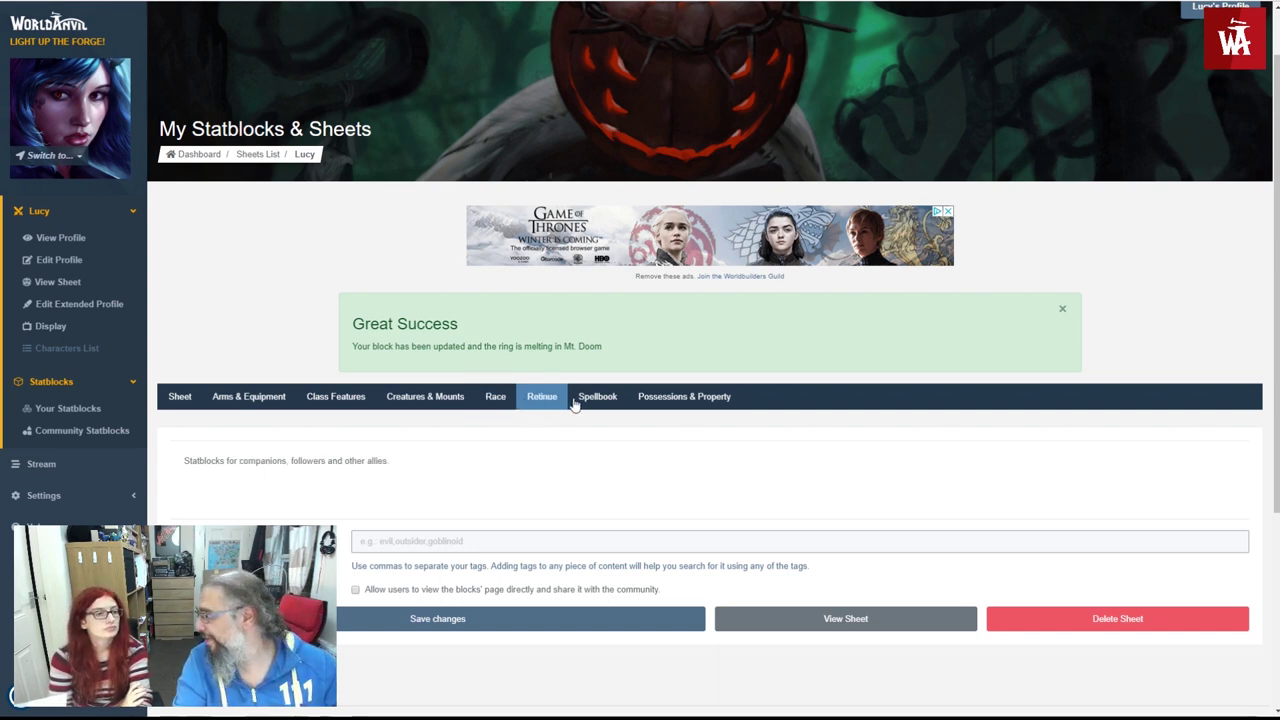
{"action": "left_click", "coordinate": [186, 402]}
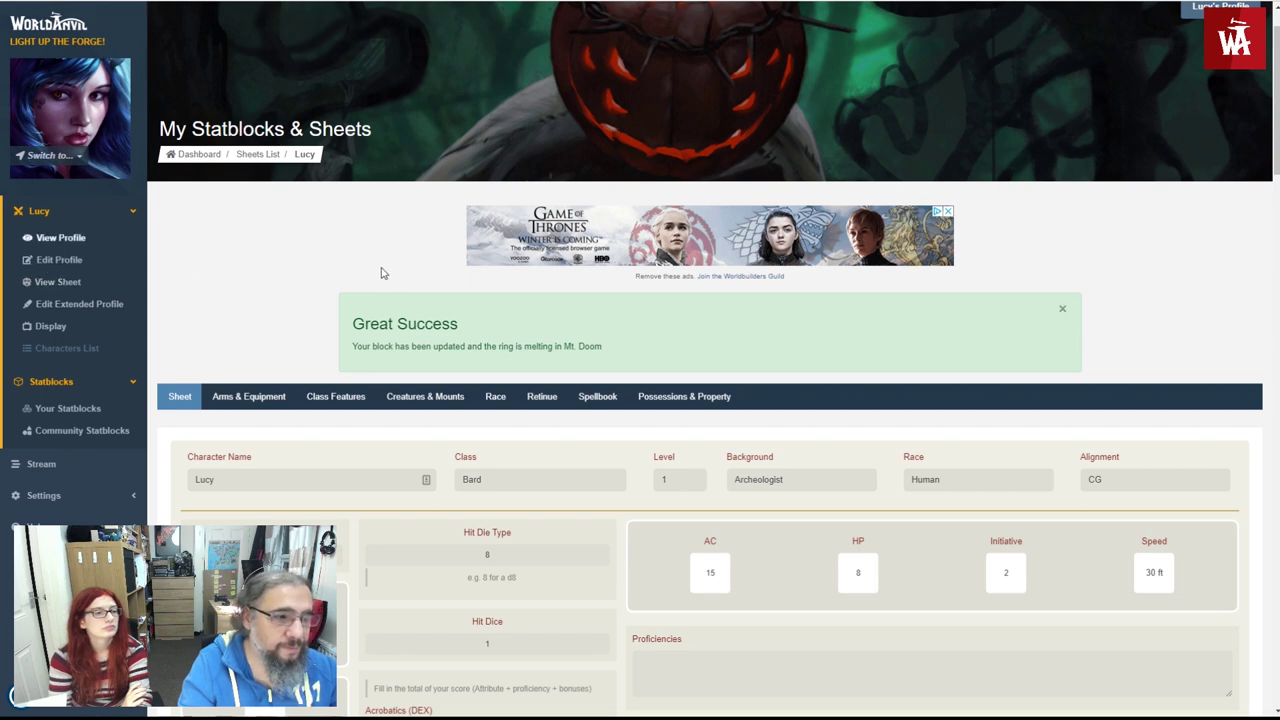
{"action": "left_click", "coordinate": [95, 240]}
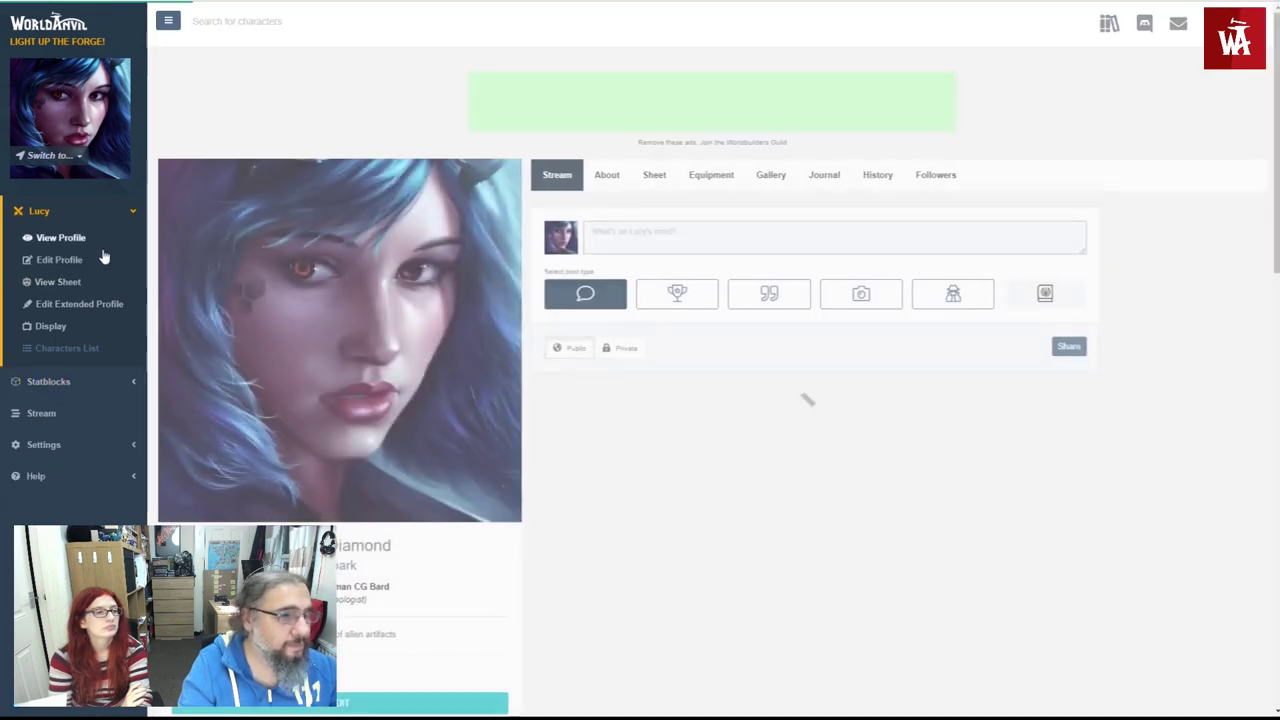
{"action": "left_click", "coordinate": [605, 178]}
{"action": "left_click", "coordinate": [646, 182]}
{"action": "scroll", "coordinate": [660, 220], "scroll_direction": "down", "scroll_amount": 6}
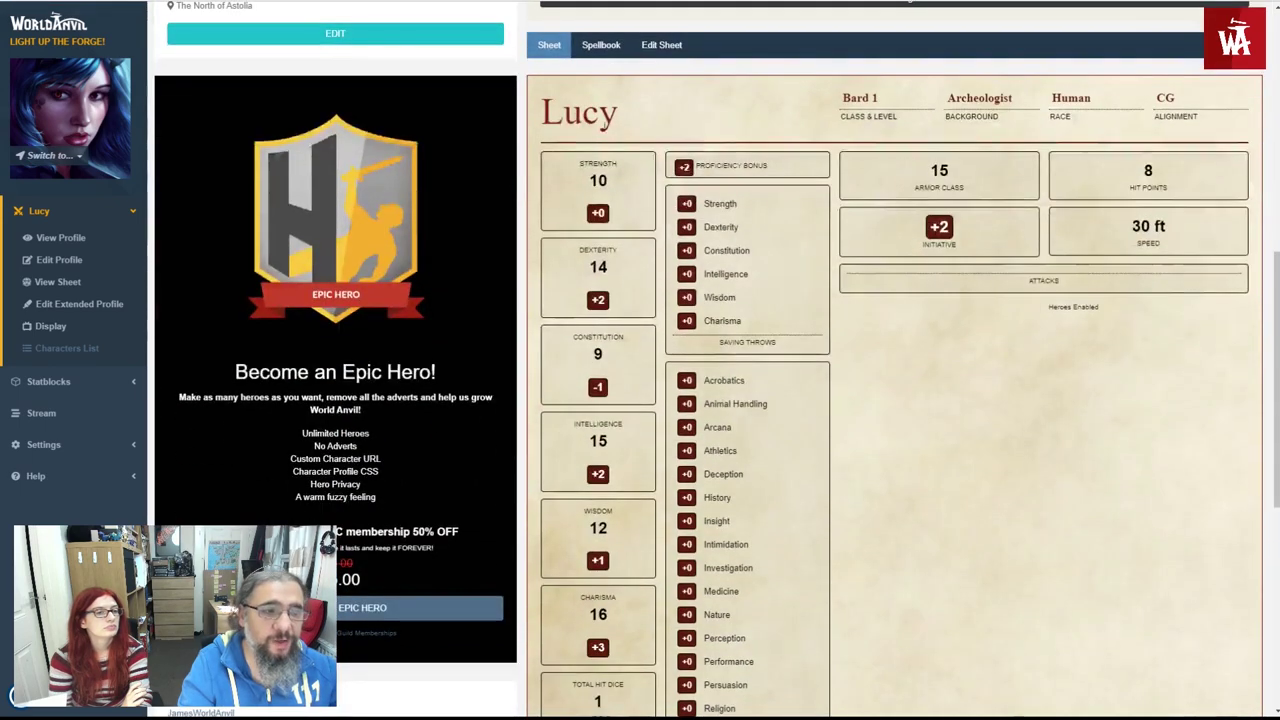
{"action": "scroll", "coordinate": [700, 320], "scroll_direction": "down", "scroll_amount": 1}
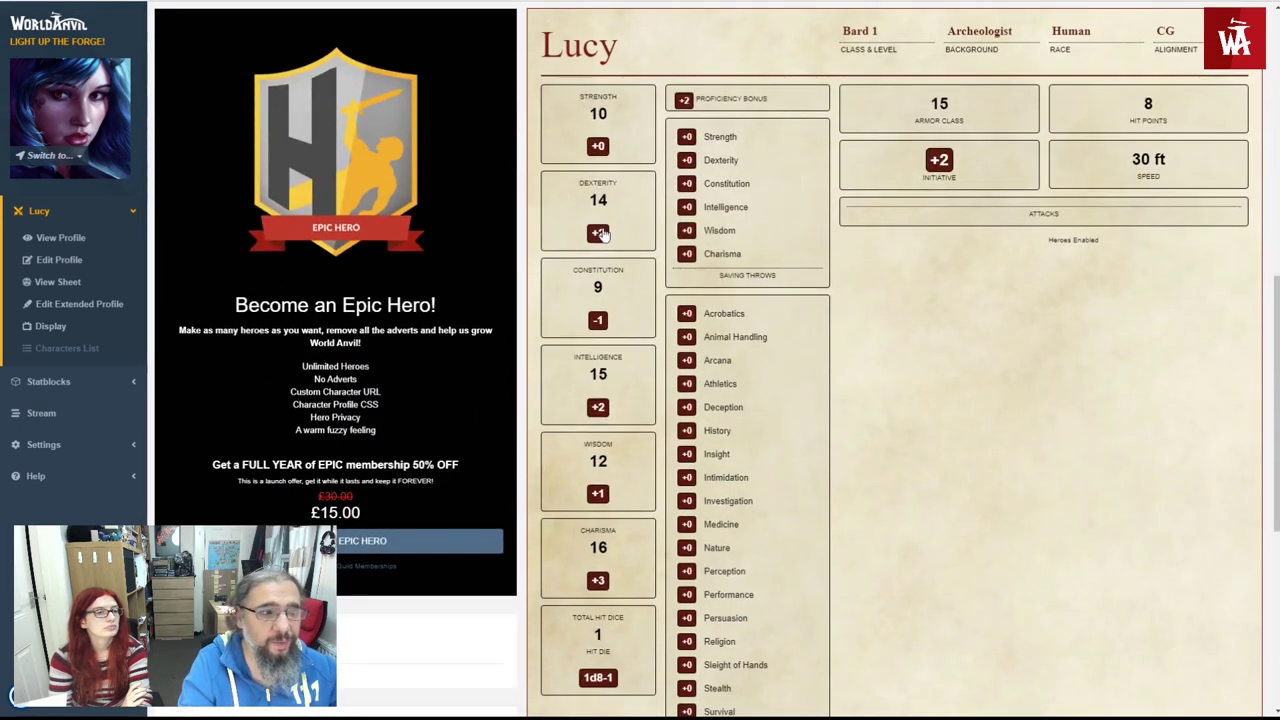
- Roll Dexterity, Constitution and Intelligence checks from the sheet
{"action": "left_click", "coordinate": [598, 233]}
{"action": "left_click", "coordinate": [598, 320]}
{"action": "left_click", "coordinate": [598, 408]}
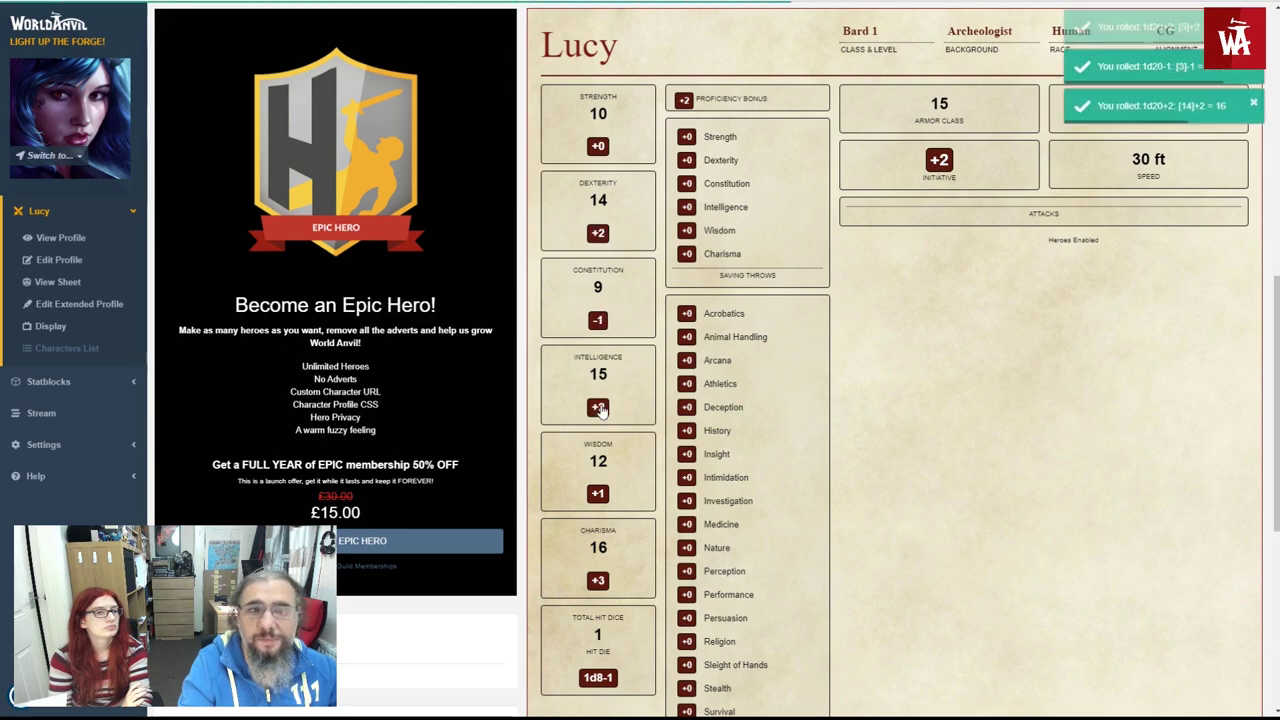
{"action": "scroll", "coordinate": [993, 313], "scroll_direction": "up", "scroll_amount": 3}
{"action": "scroll", "coordinate": [993, 313], "scroll_direction": "up", "scroll_amount": 3}
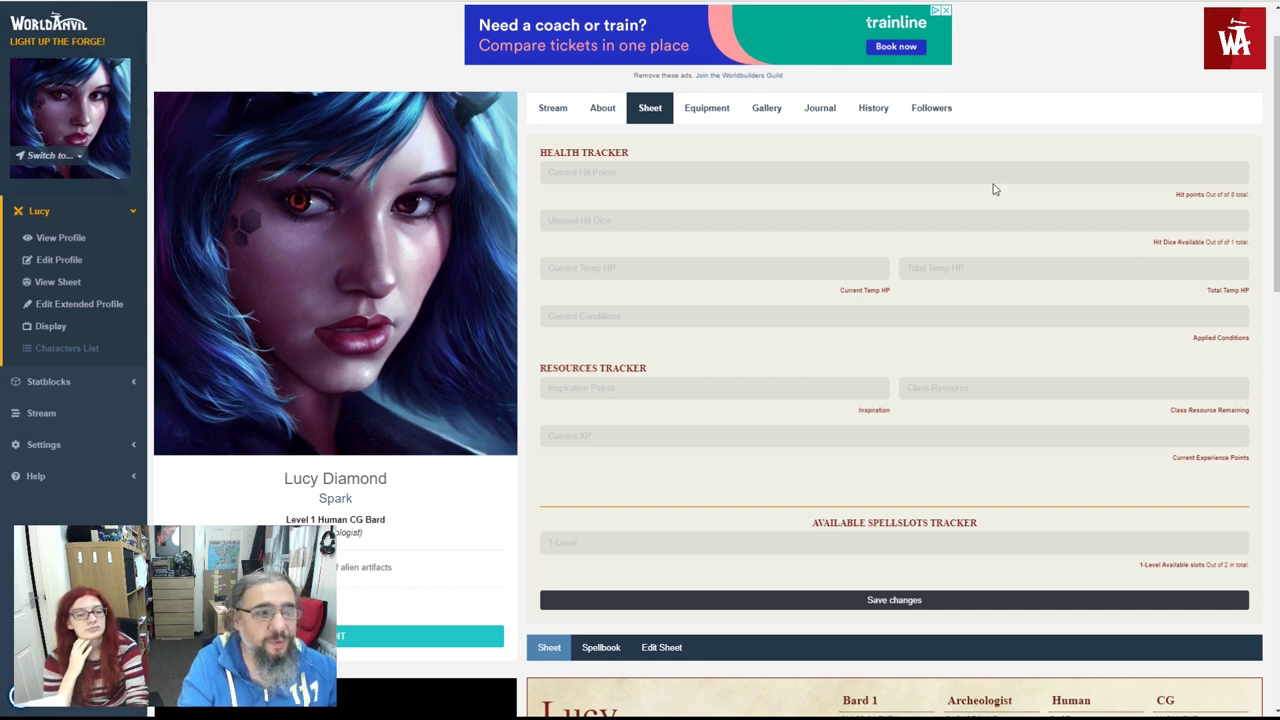
- Enter 1 unused hit die, the fatigued condition and 1 inspiration point
{"action": "left_click", "coordinate": [929, 171]}
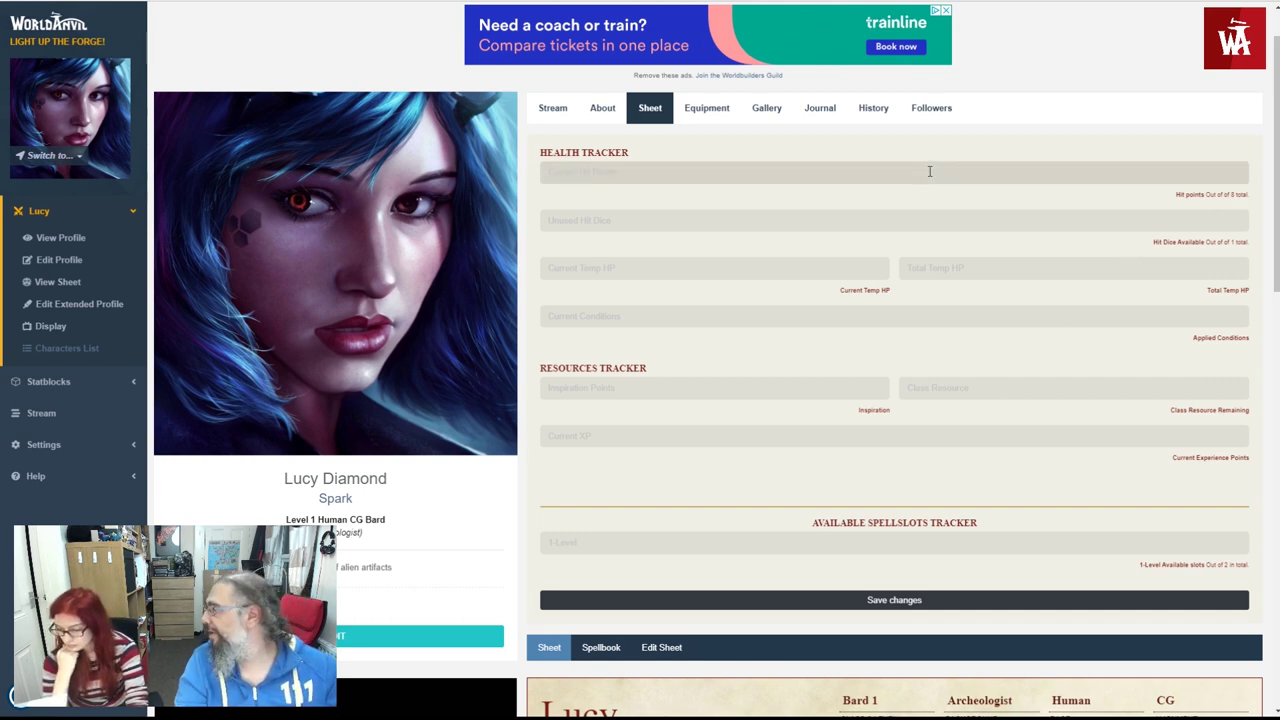
{"action": "left_click", "coordinate": [651, 220]}
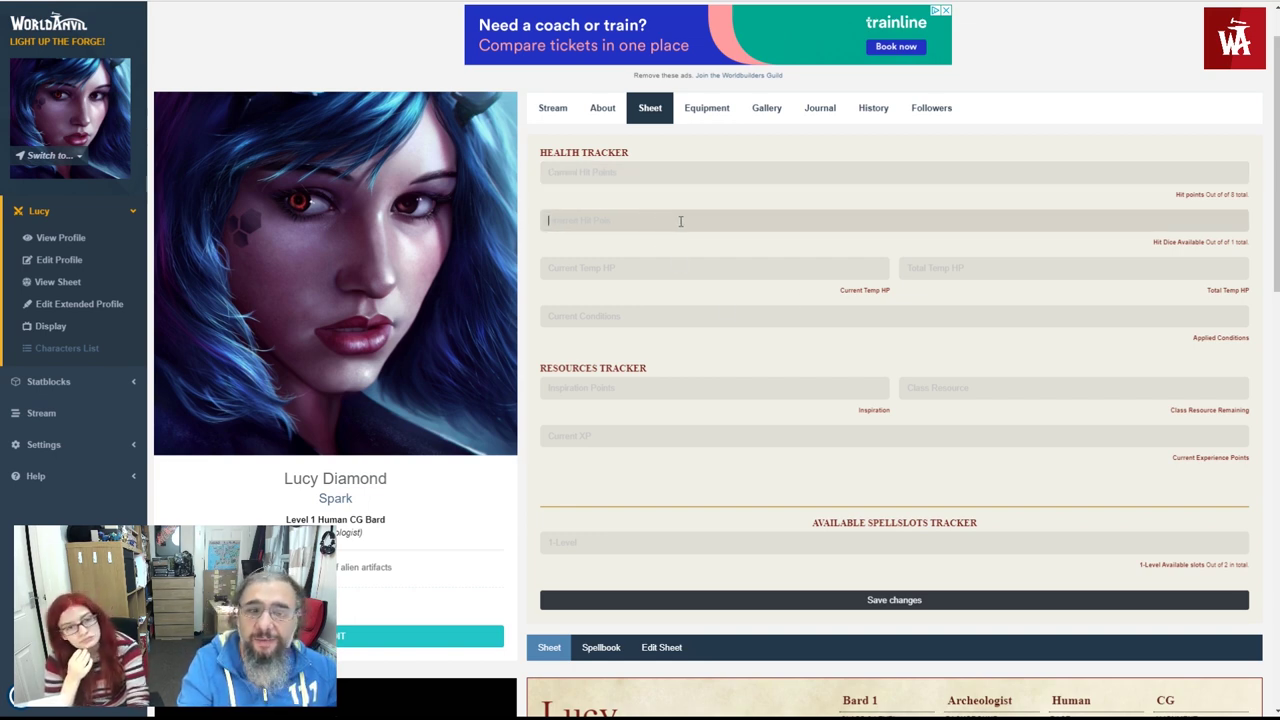
{"action": "type", "text": "1"}
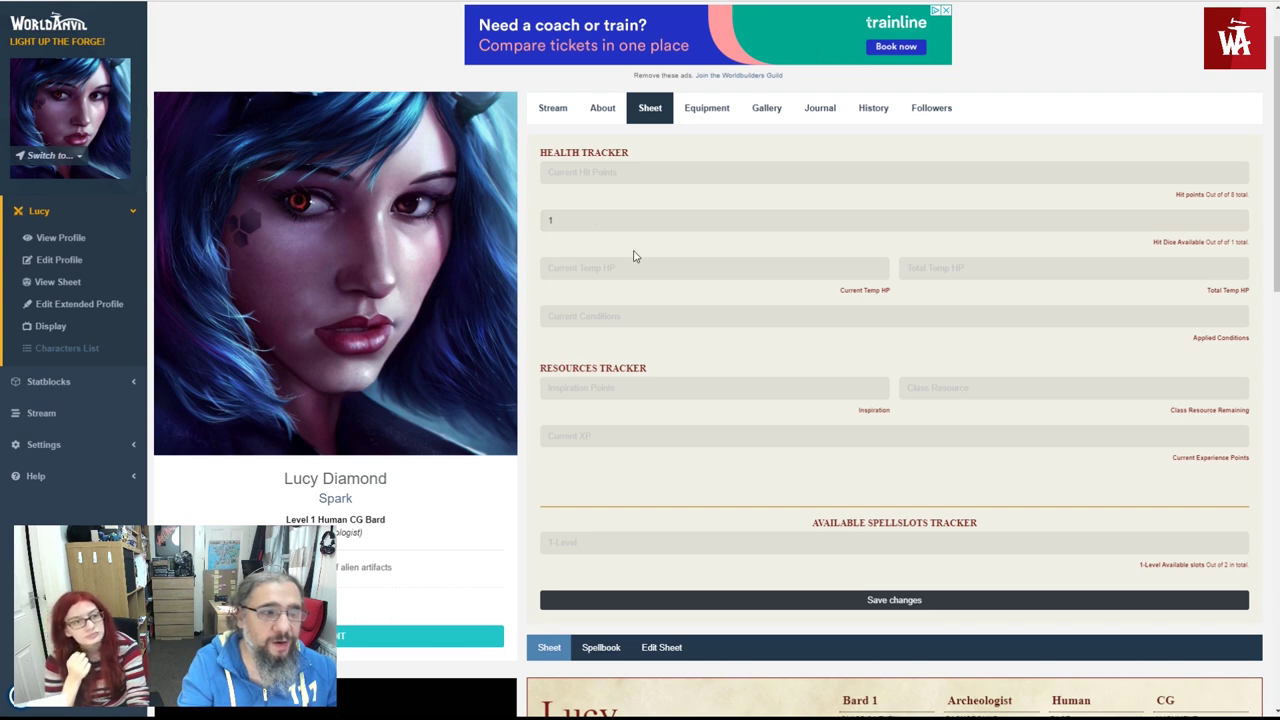
{"action": "left_click", "coordinate": [603, 270]}
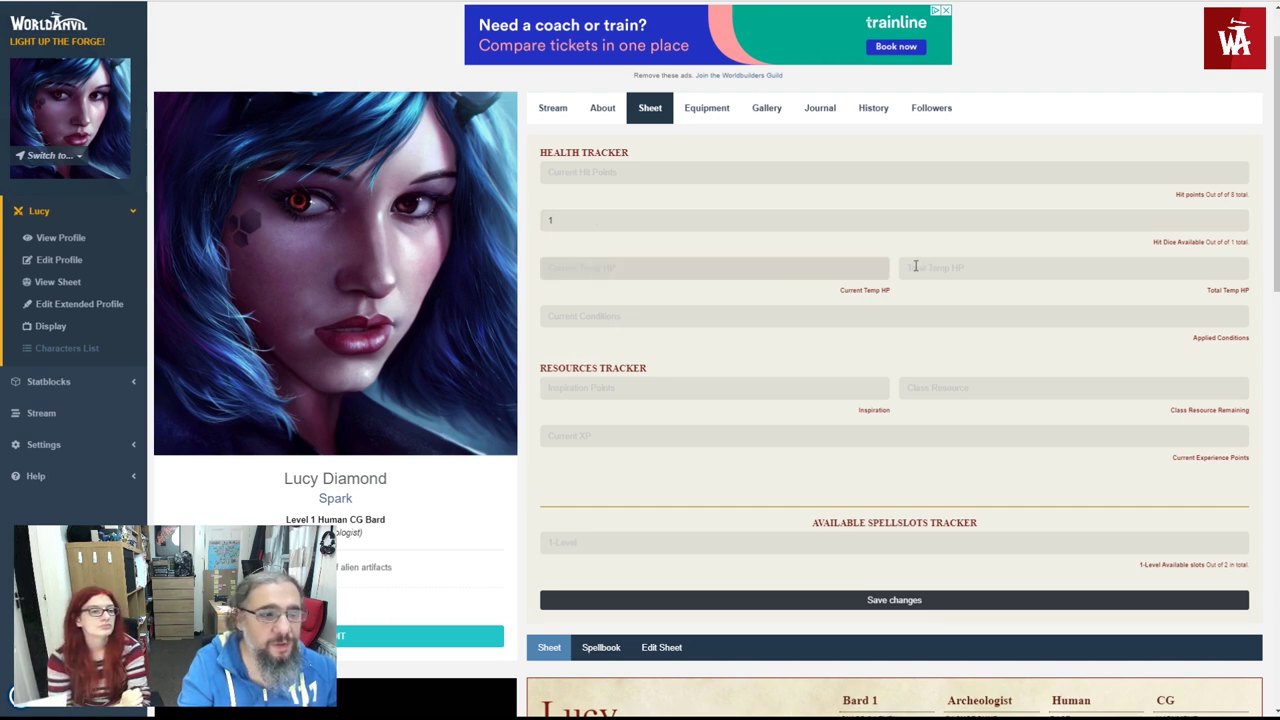
{"action": "left_click", "coordinate": [644, 318]}
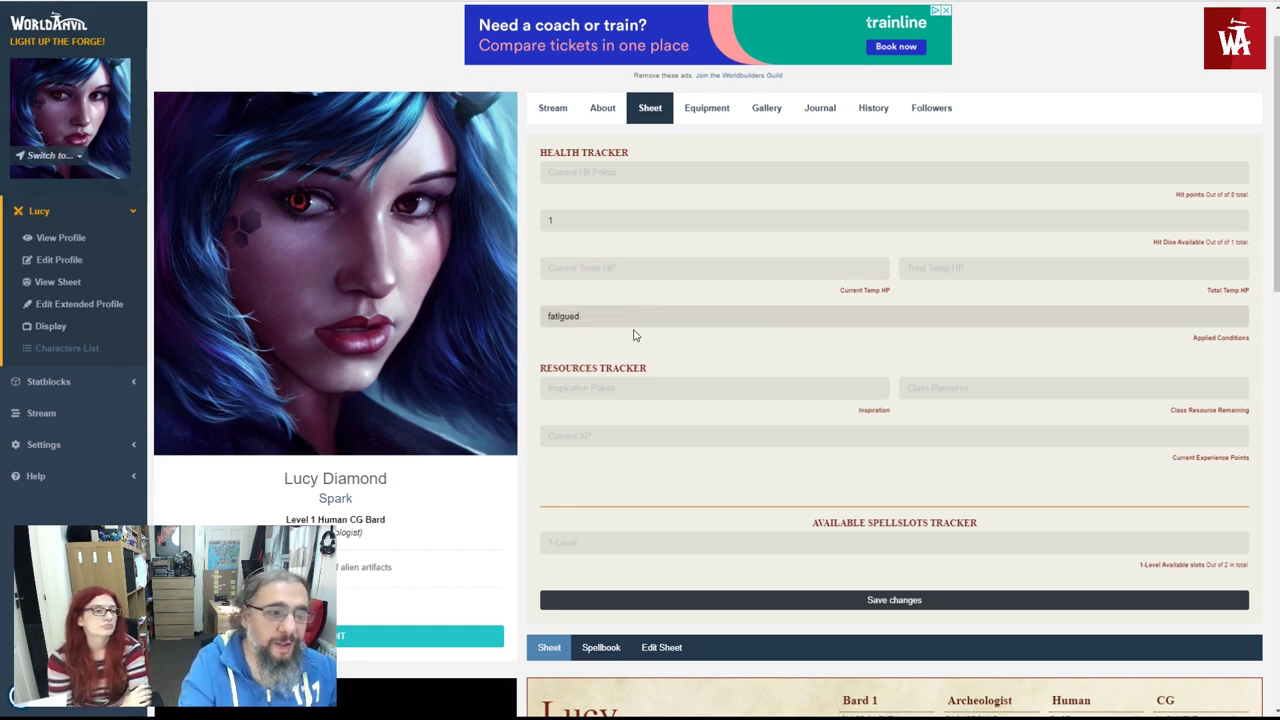
{"action": "left_click", "coordinate": [636, 393]}
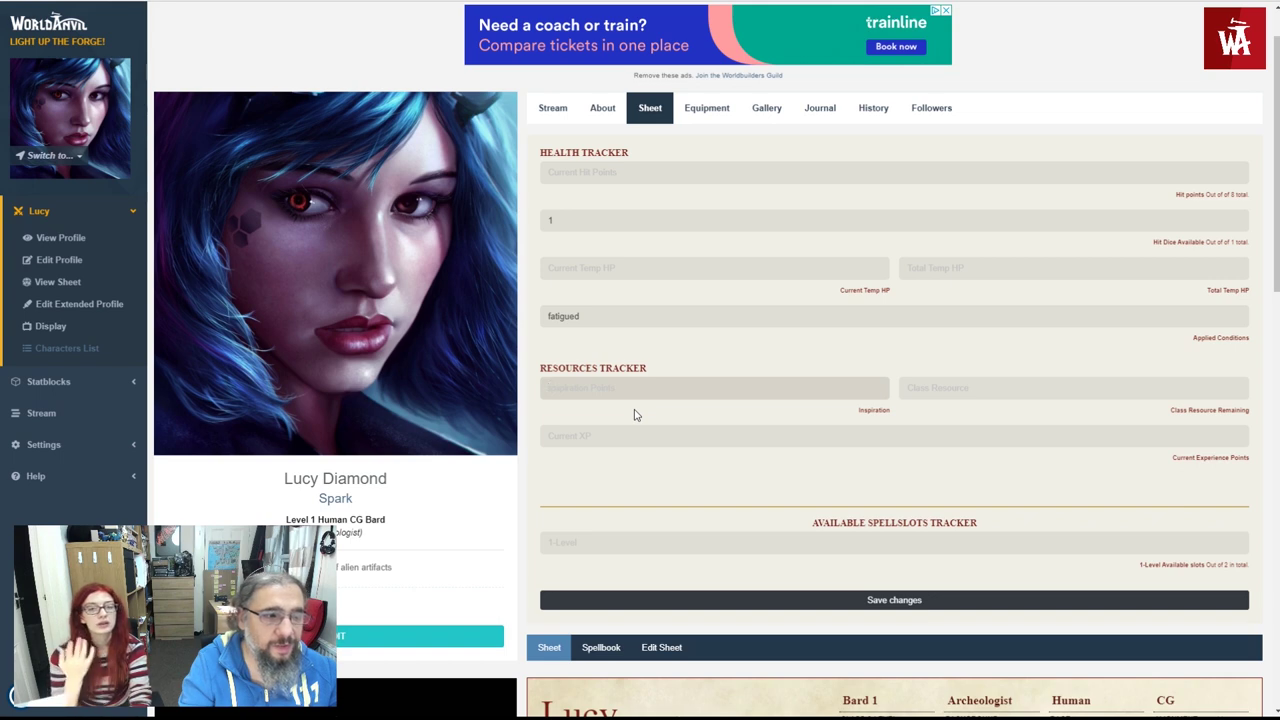
{"action": "left_click", "coordinate": [927, 417]}
{"action": "left_click", "coordinate": [767, 389]}
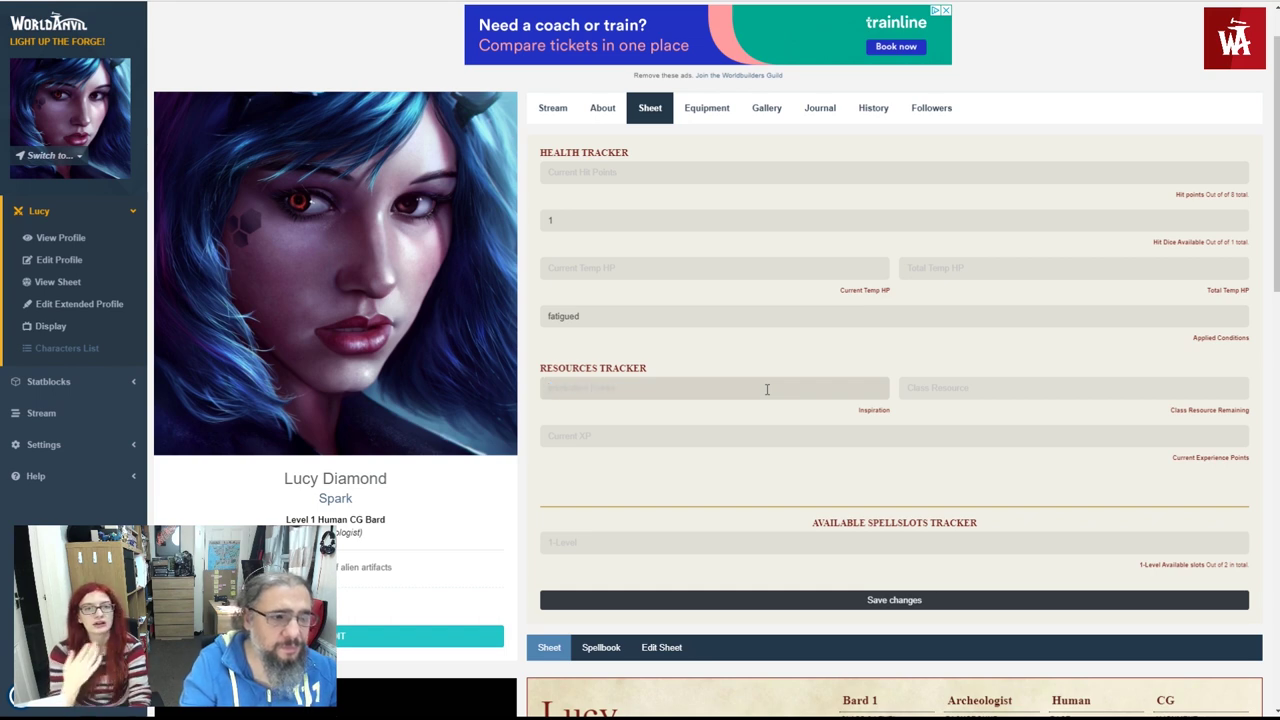
{"action": "left_click", "coordinate": [686, 414]}
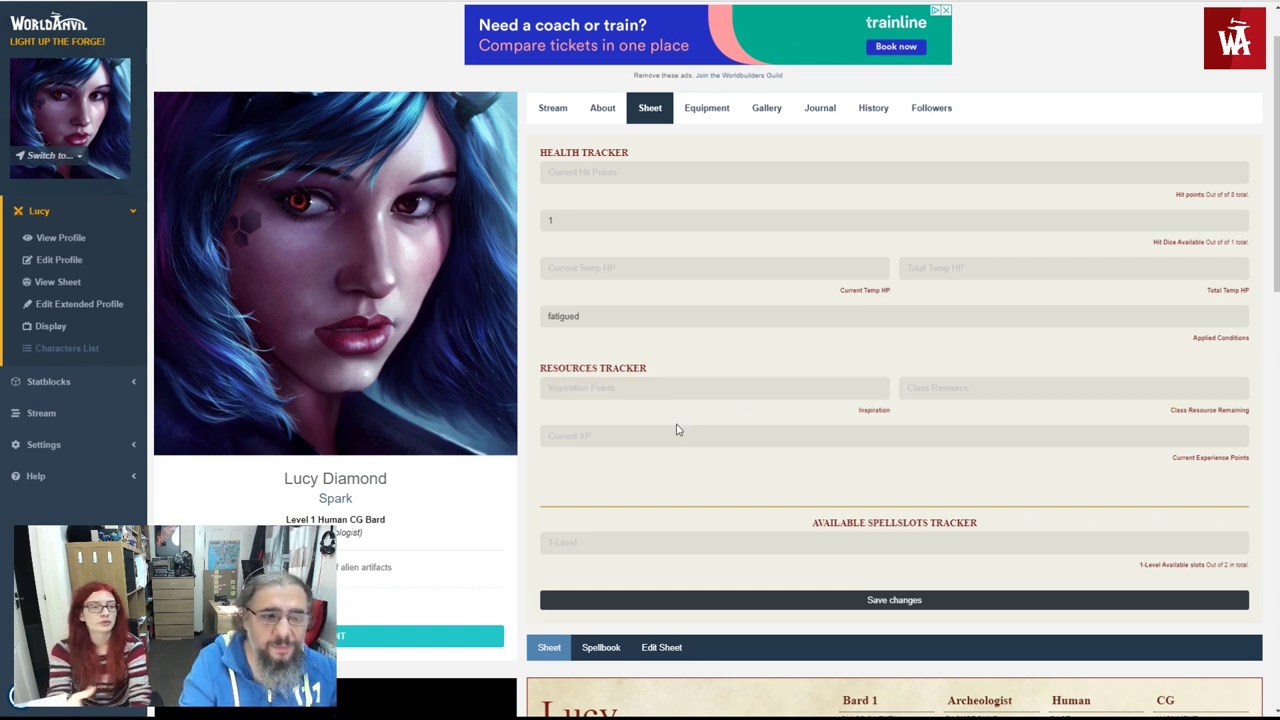
{"action": "left_click", "coordinate": [665, 392]}
{"action": "type", "text": "1"}
{"action": "left_click", "coordinate": [651, 421]}
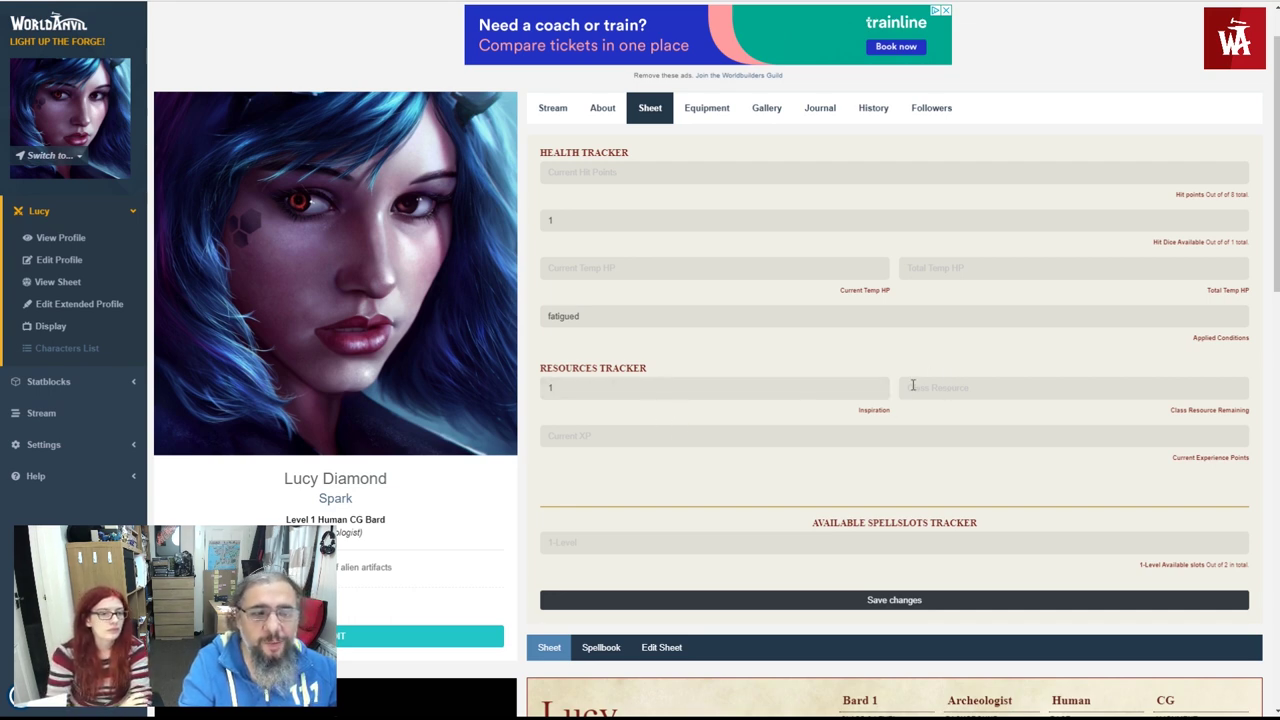
- Set class resources to 3 and experience points to 0, then save the trackers
{"action": "left_click", "coordinate": [953, 389]}
{"action": "type", "text": "3"}
{"action": "left_click", "coordinate": [943, 410]}
{"action": "left_click", "coordinate": [645, 440]}
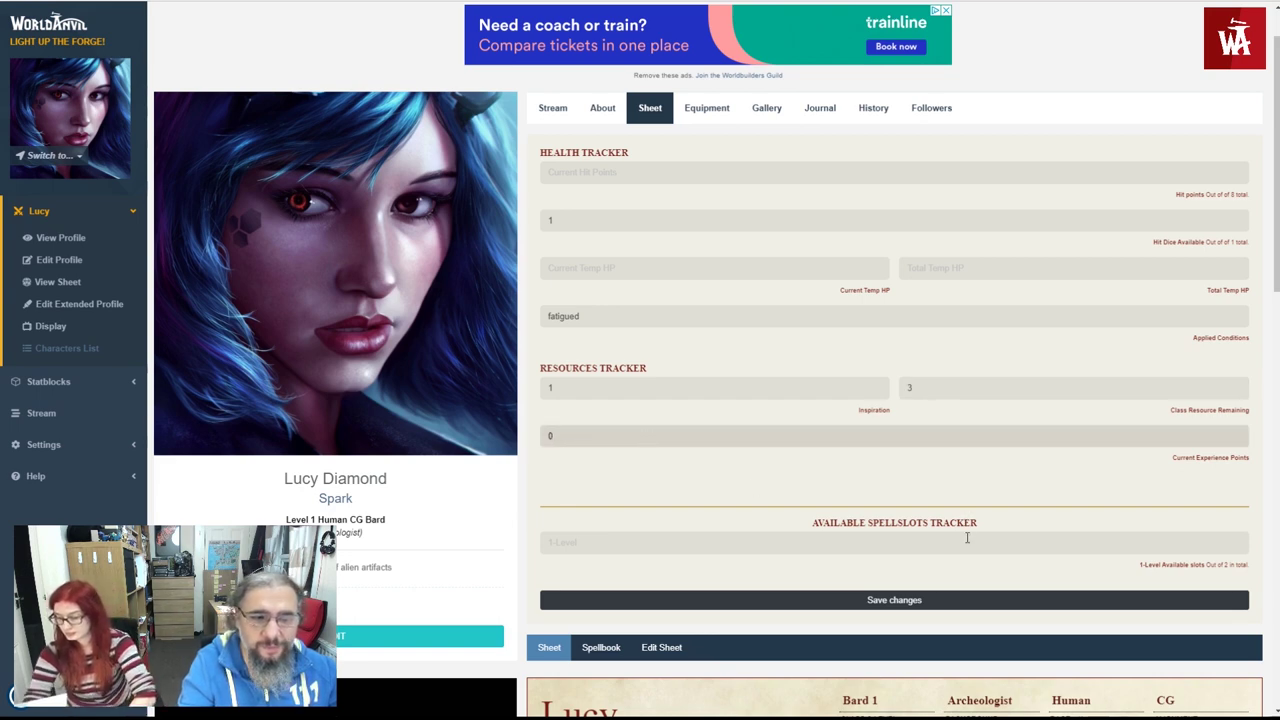
{"action": "scroll", "coordinate": [967, 538], "scroll_direction": "down", "scroll_amount": 1}
{"action": "left_click", "coordinate": [946, 466]}
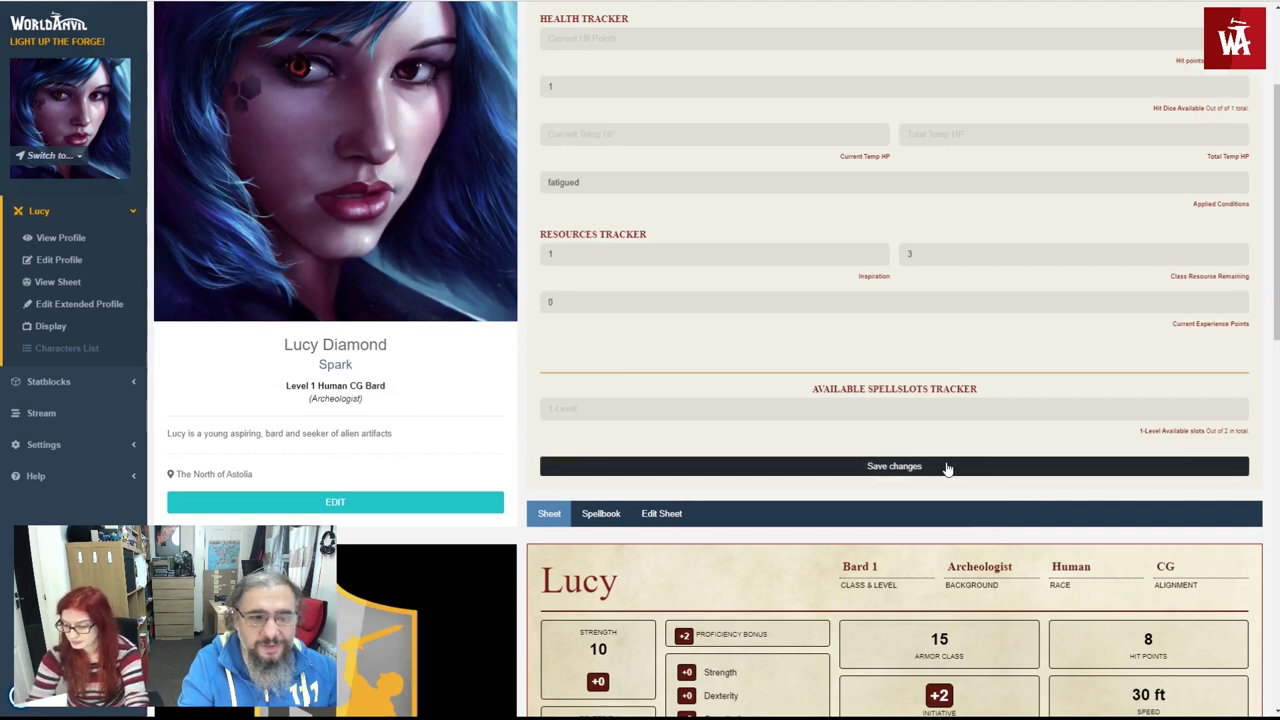
- Set 2 available first-level spell slots and save all tracker values
{"action": "left_click", "coordinate": [652, 405]}
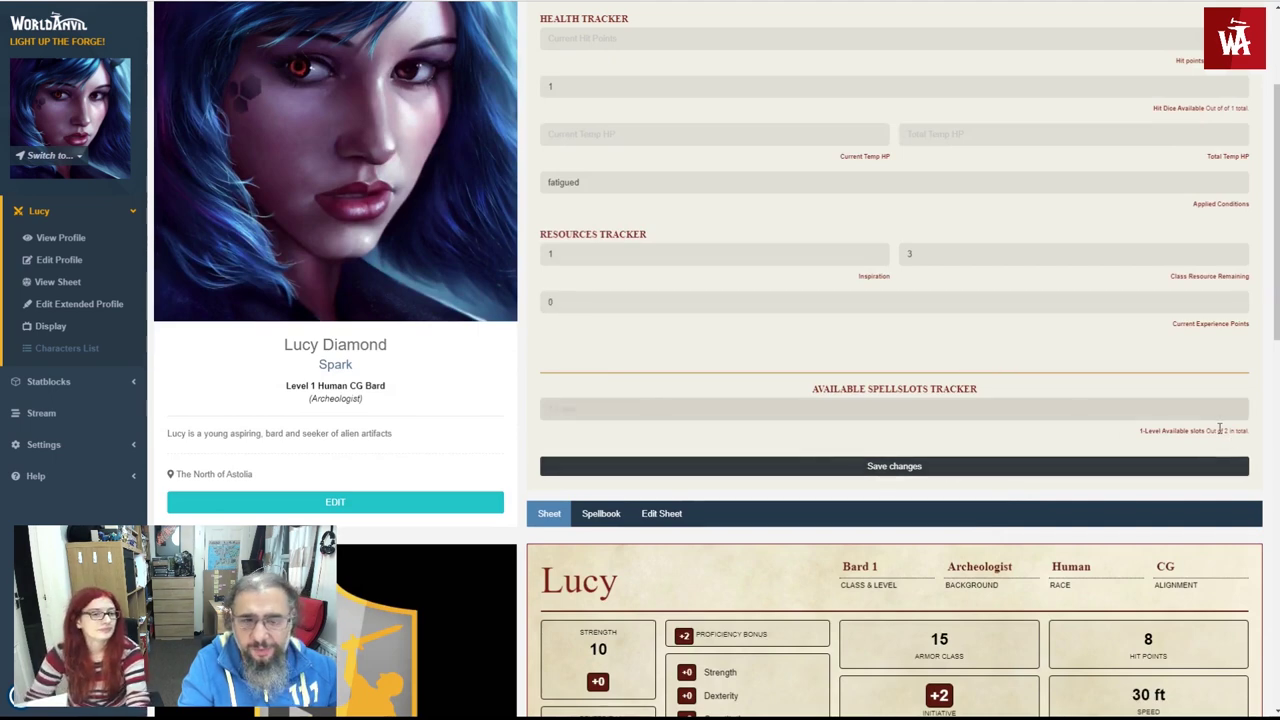
{"action": "left_click_drag", "start_coordinate": [1190, 430], "coordinate": [1252, 432]}
{"action": "left_click", "coordinate": [1245, 432]}
{"action": "left_click", "coordinate": [815, 410]}
{"action": "type", "text": "1"}
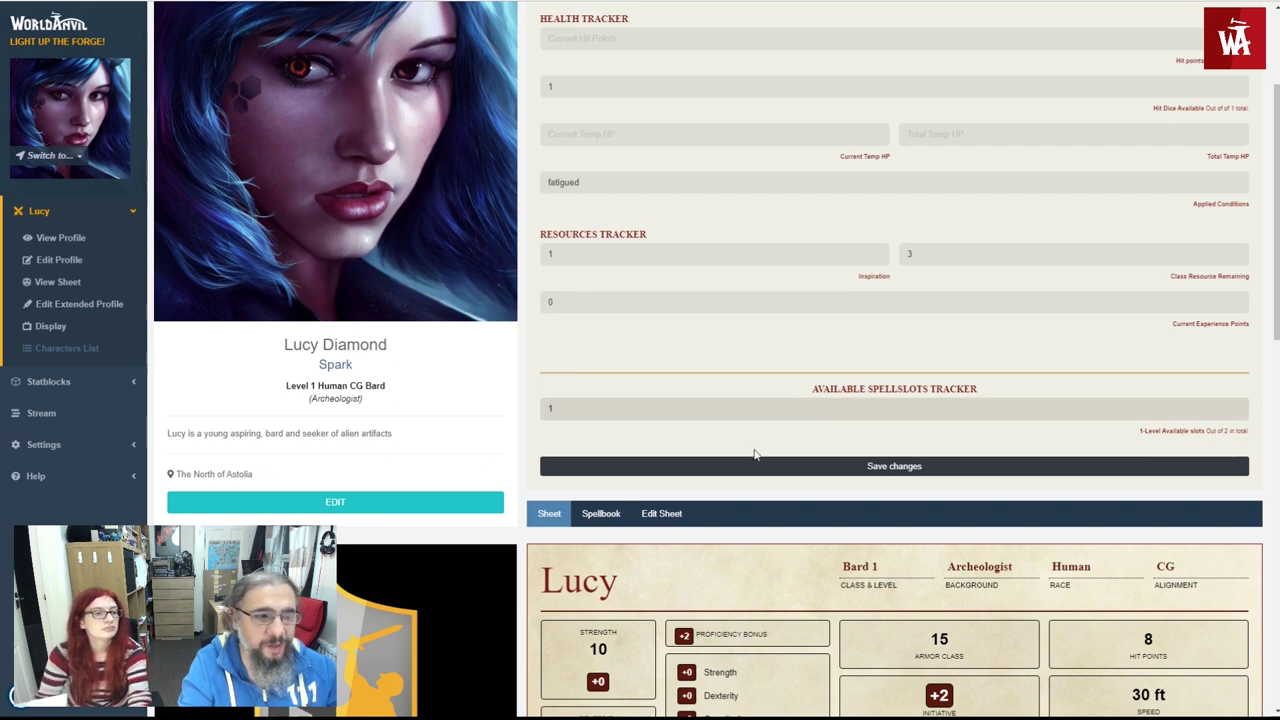
{"action": "type", "text": "2"}
{"action": "left_click", "coordinate": [640, 465]}
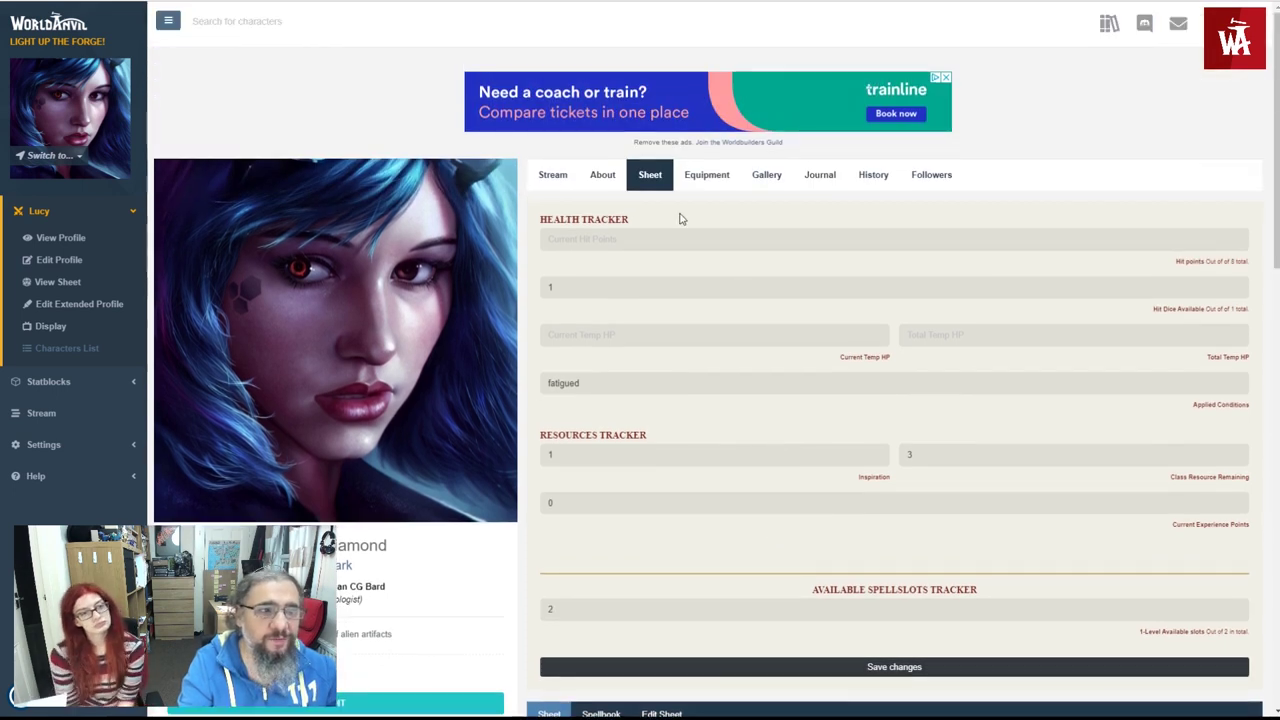
{"action": "scroll", "coordinate": [729, 288], "scroll_direction": "down", "scroll_amount": 2}
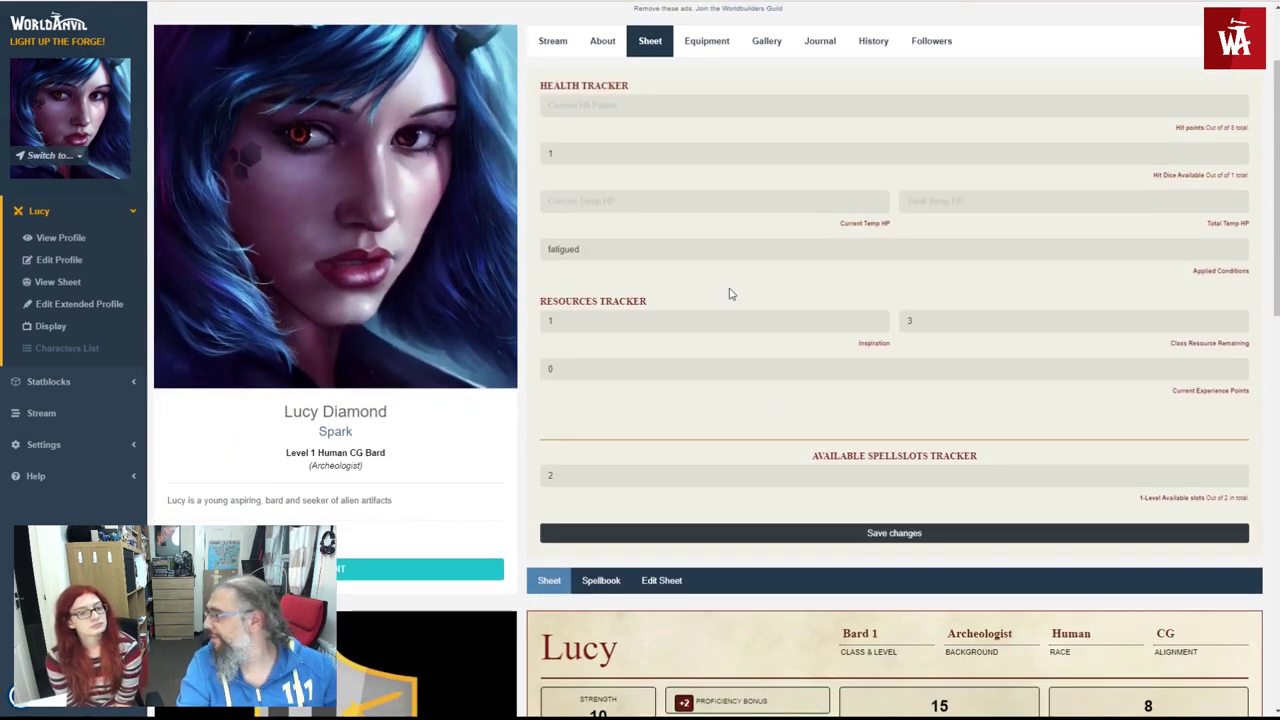
{"action": "scroll", "coordinate": [729, 285], "scroll_direction": "down", "scroll_amount": 1}
{"action": "scroll", "coordinate": [730, 277], "scroll_direction": "up", "scroll_amount": 2}
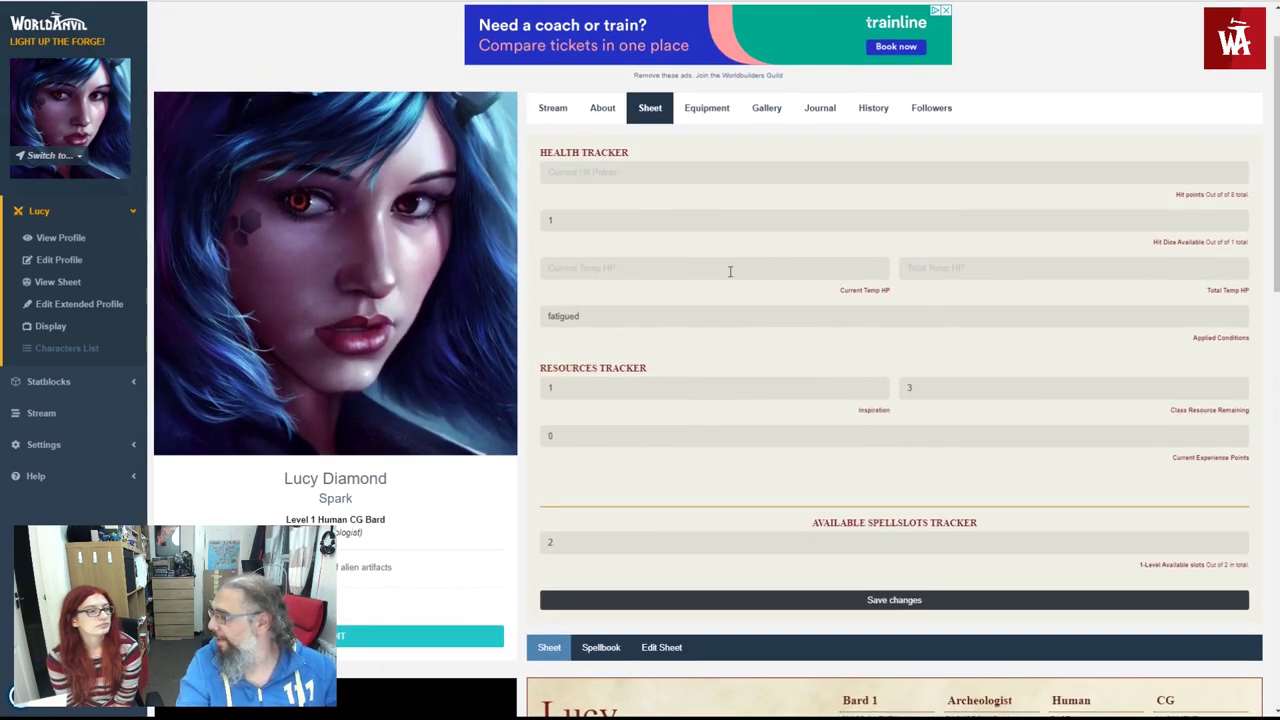
{"action": "scroll", "coordinate": [730, 271], "scroll_direction": "up", "scroll_amount": 1}
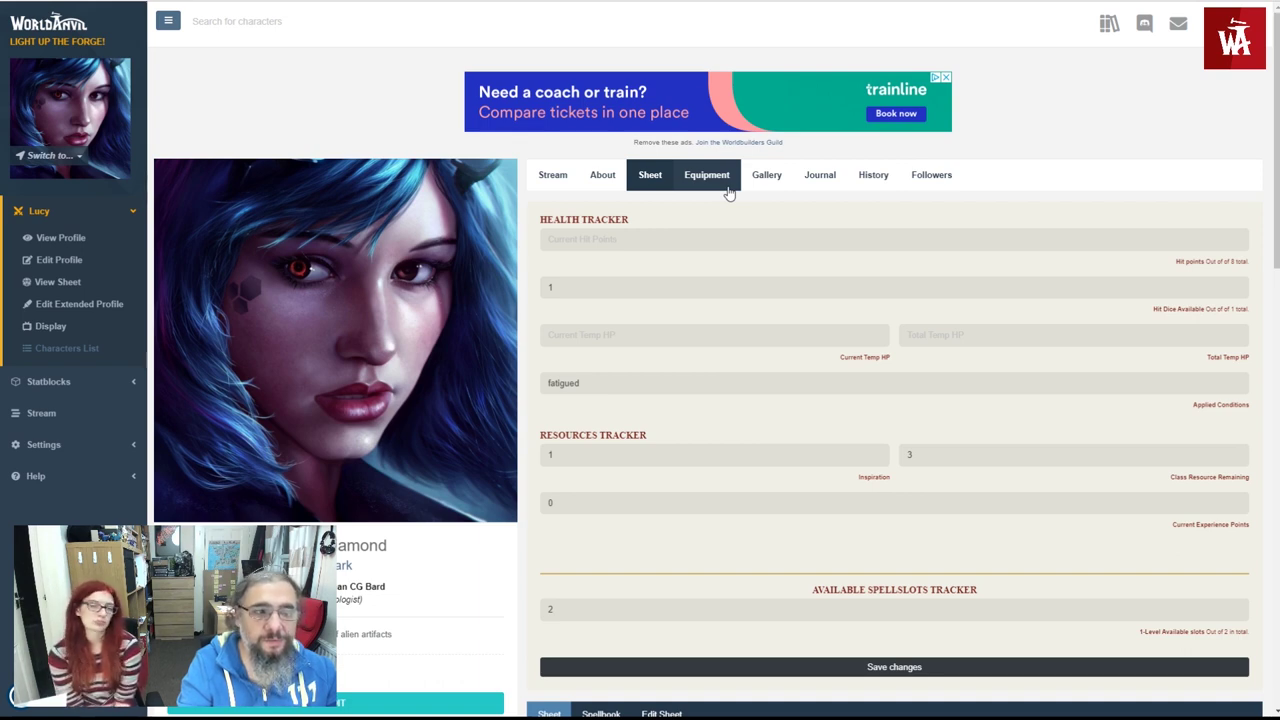
- Add a Longsword weapon with quantity 1 to Lucy's equipment
{"action": "left_click", "coordinate": [728, 190]}
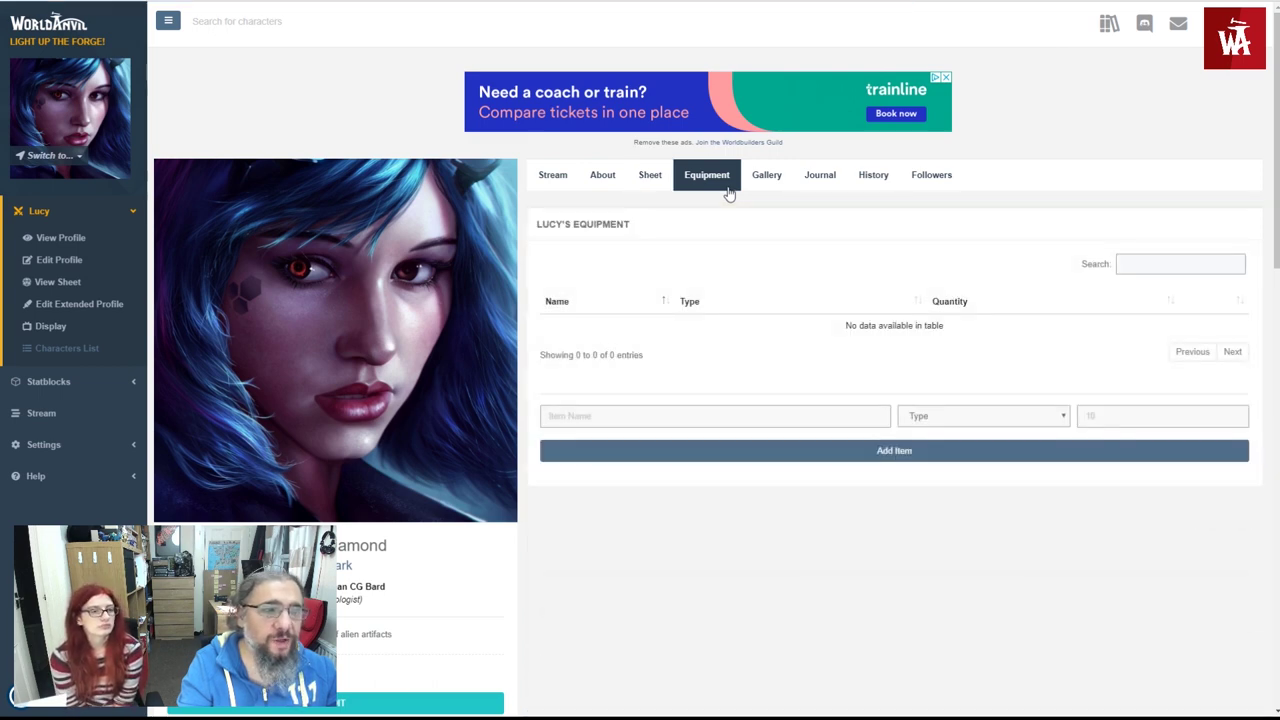
{"action": "left_click", "coordinate": [608, 420]}
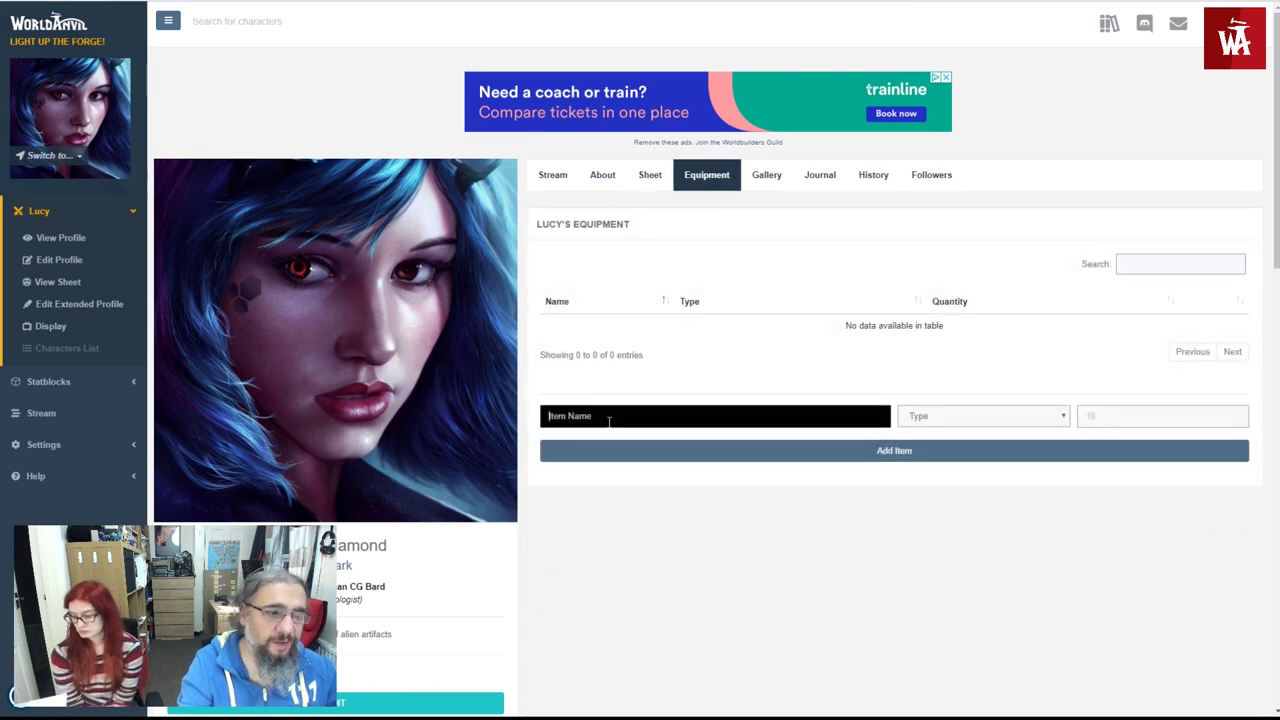
{"action": "type", "text": "Longsword"}
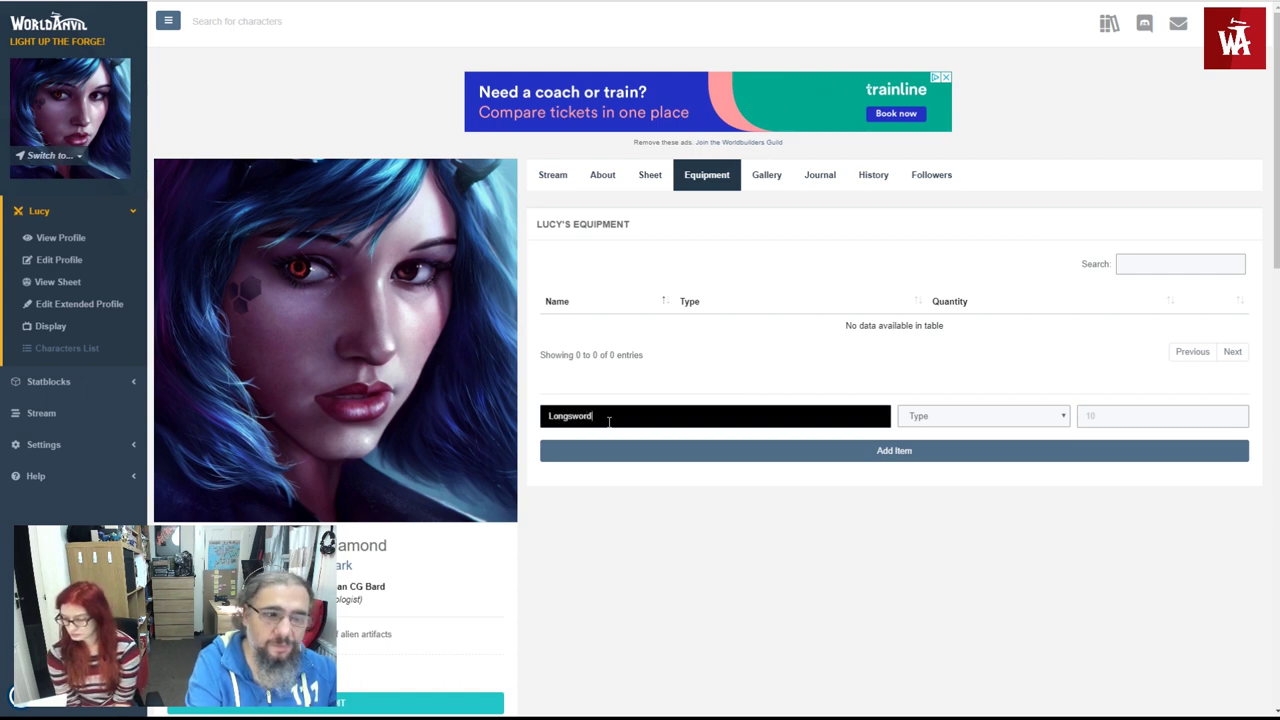
{"action": "key", "text": "Tab"}
{"action": "key", "text": "w"}
{"action": "key", "text": "Tab"}
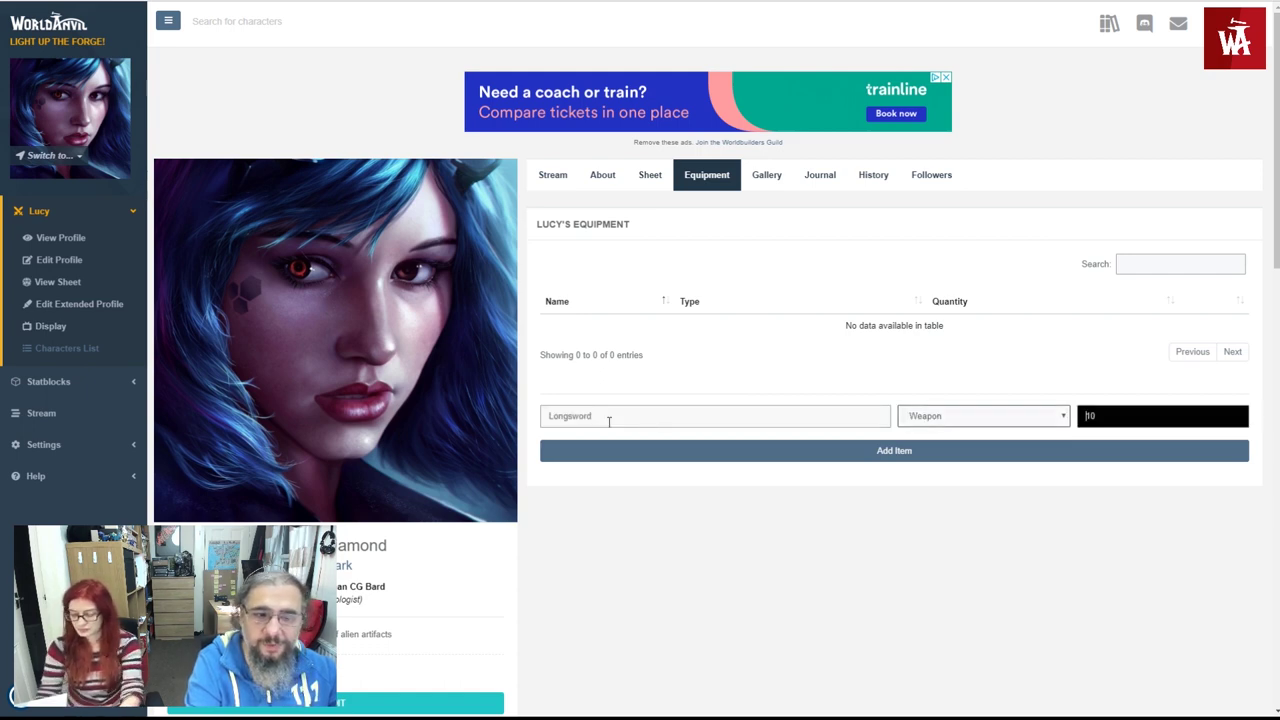
{"action": "type", "text": "1"}
{"action": "key", "text": "Tab"}
{"action": "key", "text": "Return"}
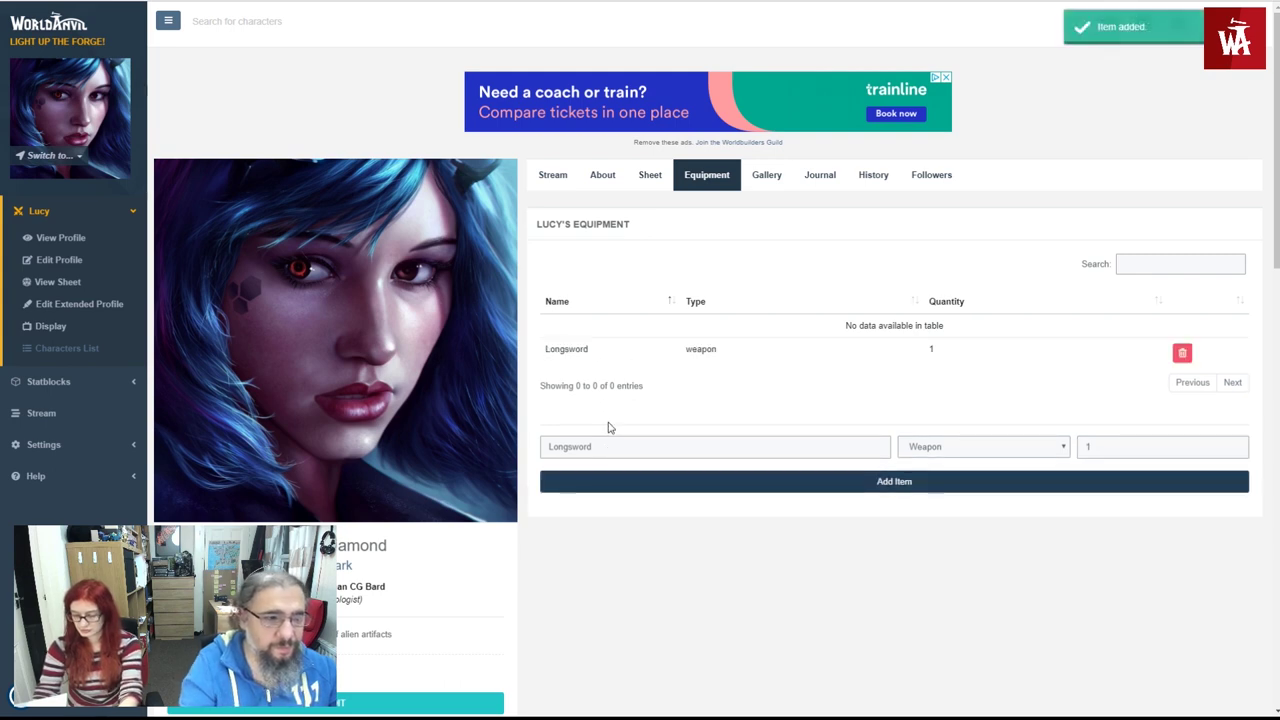
- Add a Buckler to the equipment list as an Armor item
{"action": "double_click", "coordinate": [590, 441]}
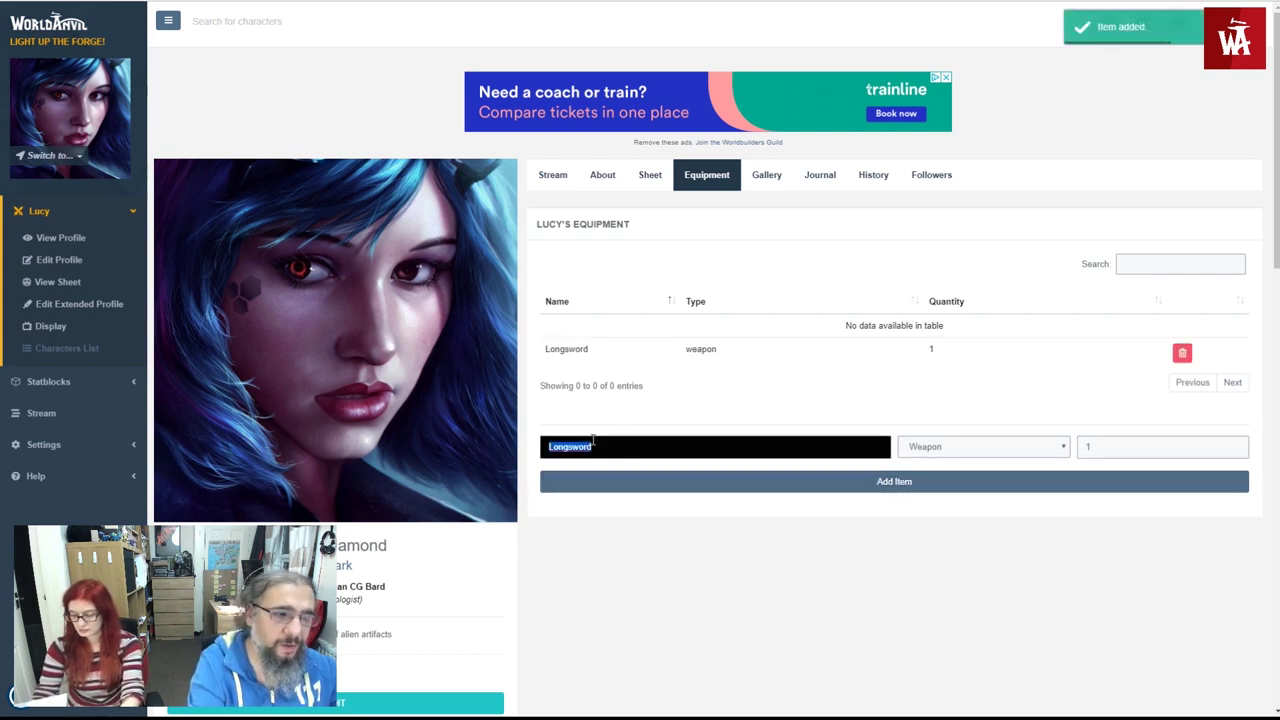
{"action": "type", "text": "Buckler"}
{"action": "key", "text": "Tab"}
{"action": "key", "text": "a"}
{"action": "key", "text": "Tab"}
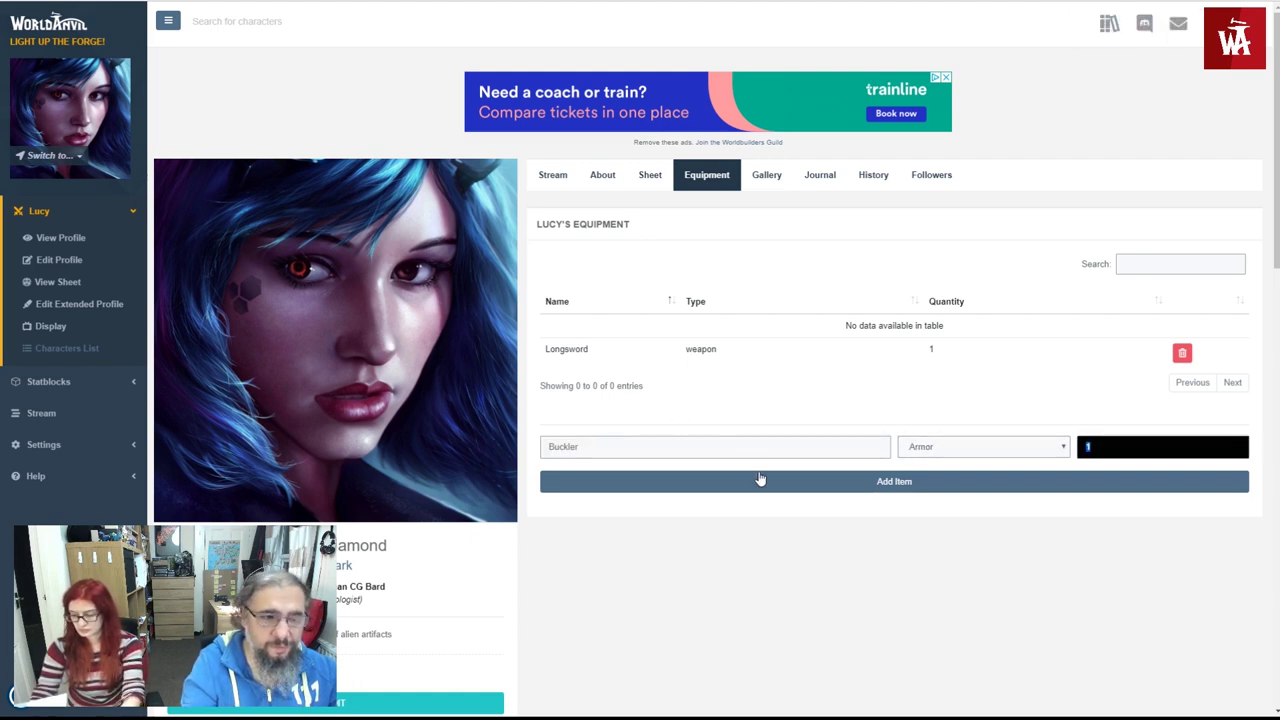
{"action": "left_click", "coordinate": [762, 481]}
- Add a Backpack to the equipment list as a Clothing item
{"action": "double_click", "coordinate": [600, 478]}
{"action": "type", "text": "B"}
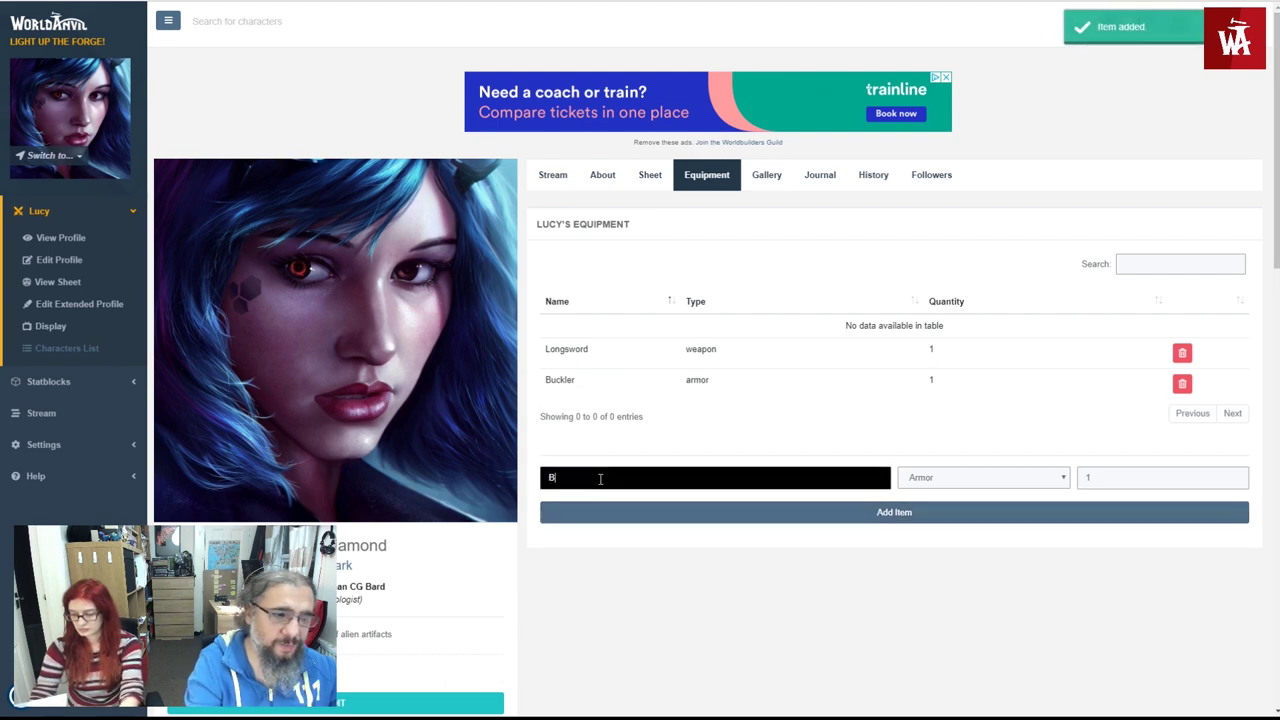
{"action": "type", "text": "ackpack"}
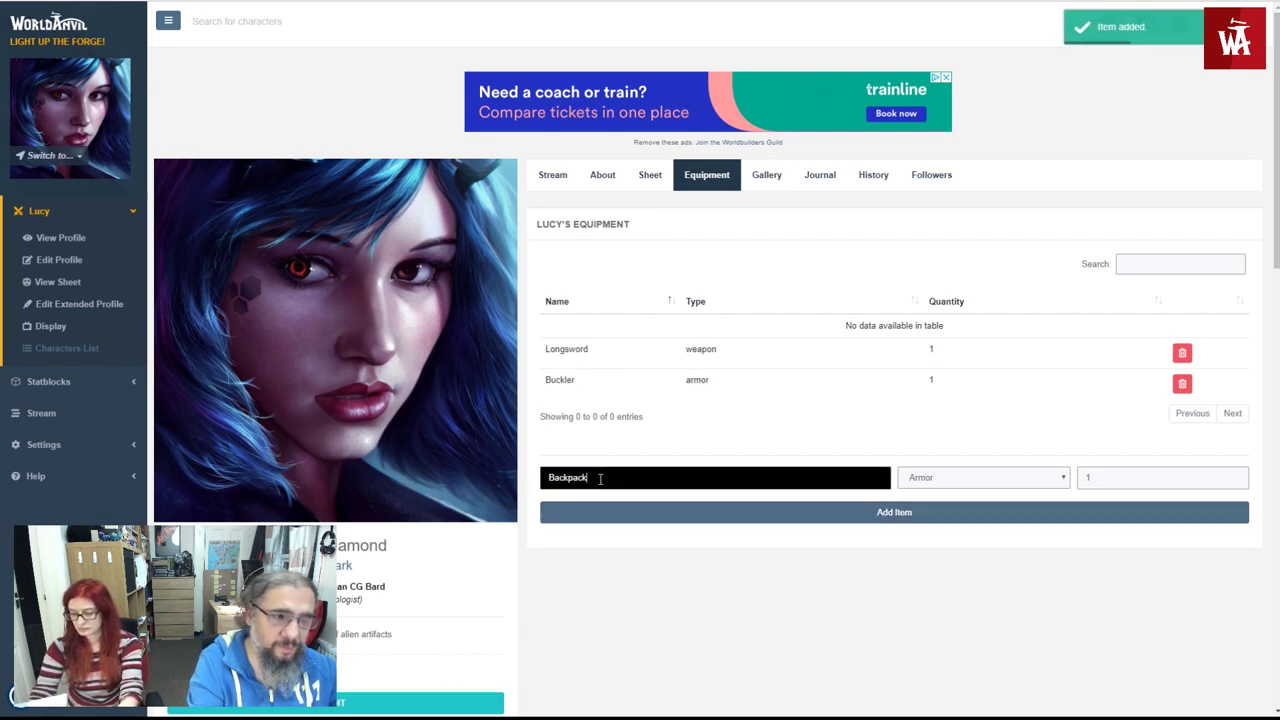
{"action": "key", "text": "Tab"}
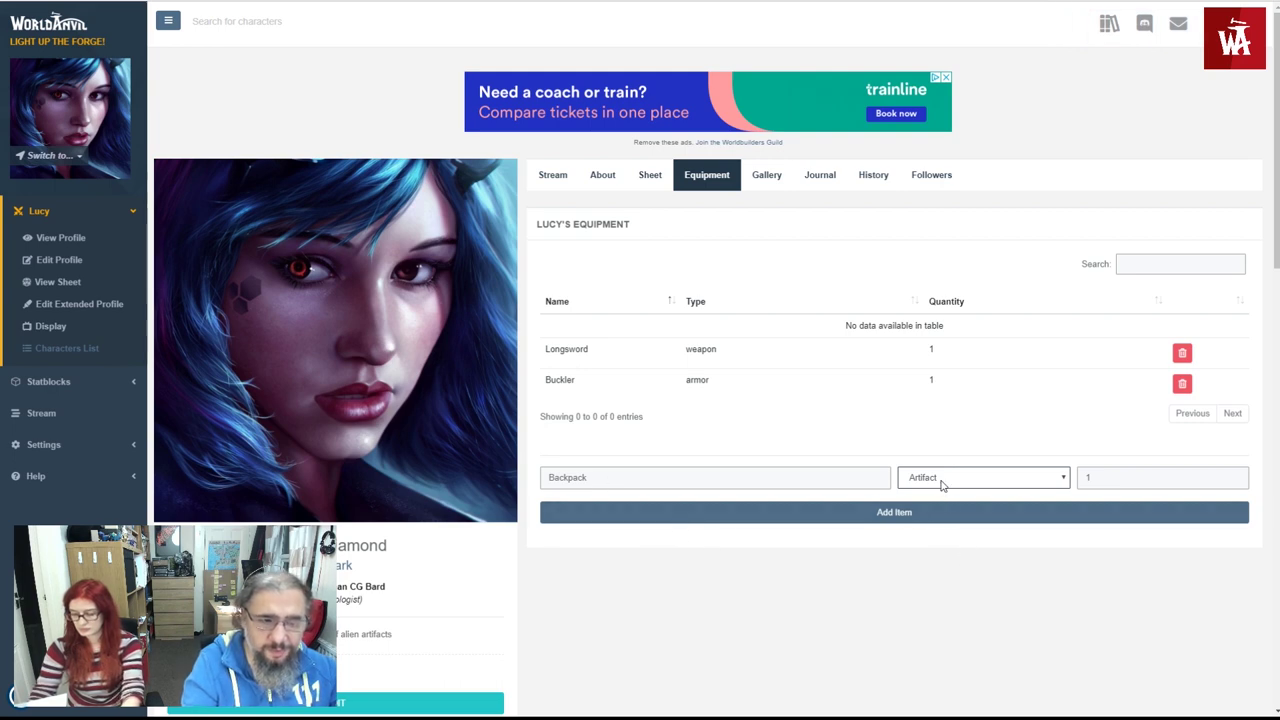
{"action": "key", "text": "c"}
{"action": "left_click", "coordinate": [1064, 510]}
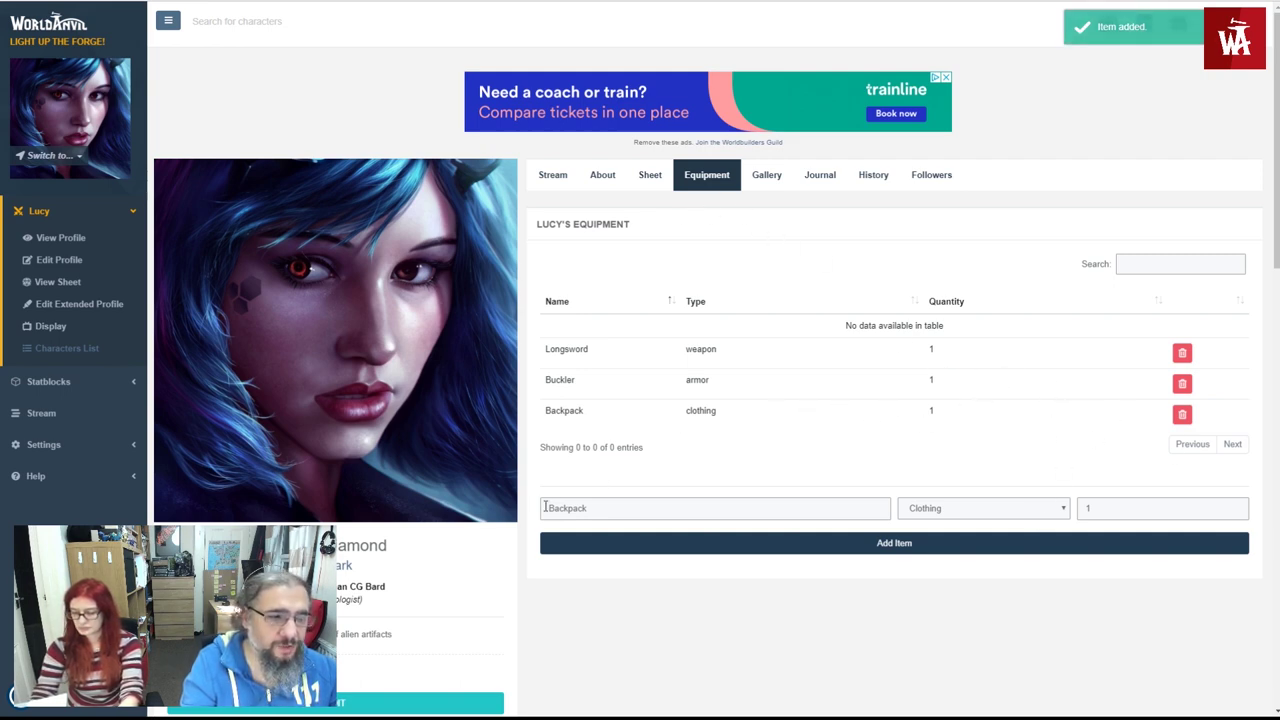
- Reload the profile to keep the items and set the Buckler quantity to 2
{"action": "left_click", "coordinate": [602, 175]}
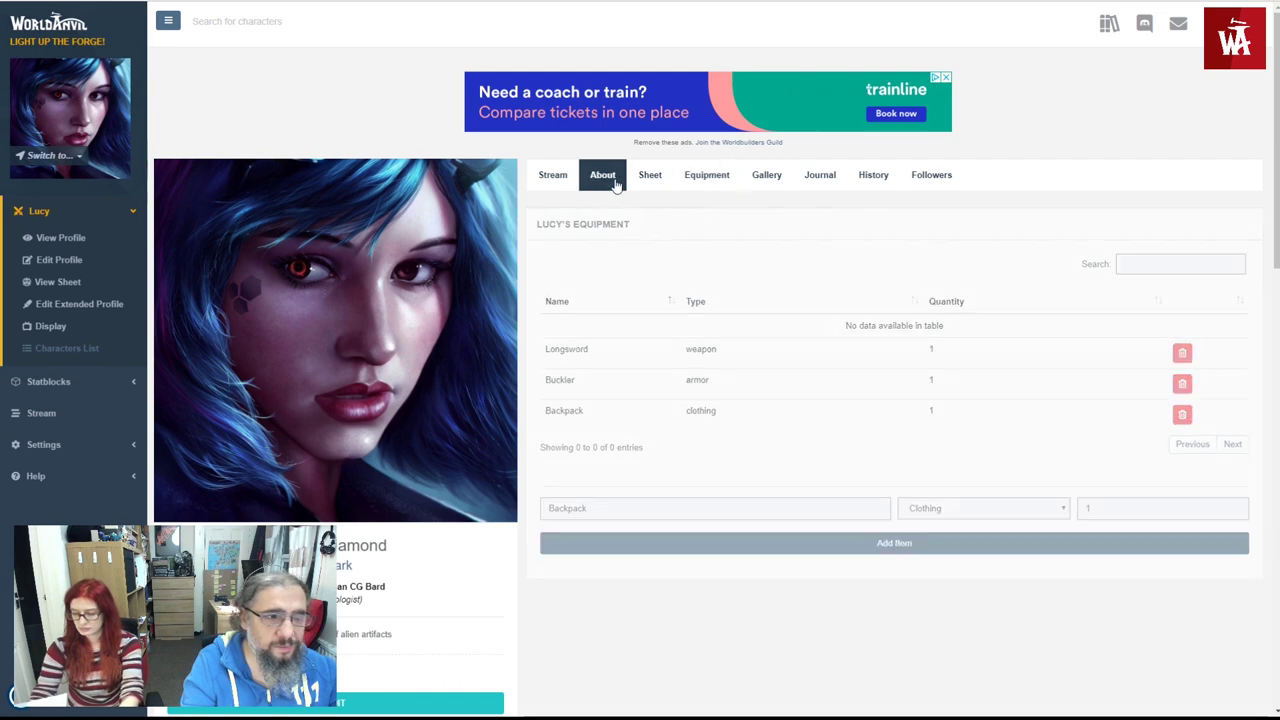
{"action": "left_click", "coordinate": [700, 177]}
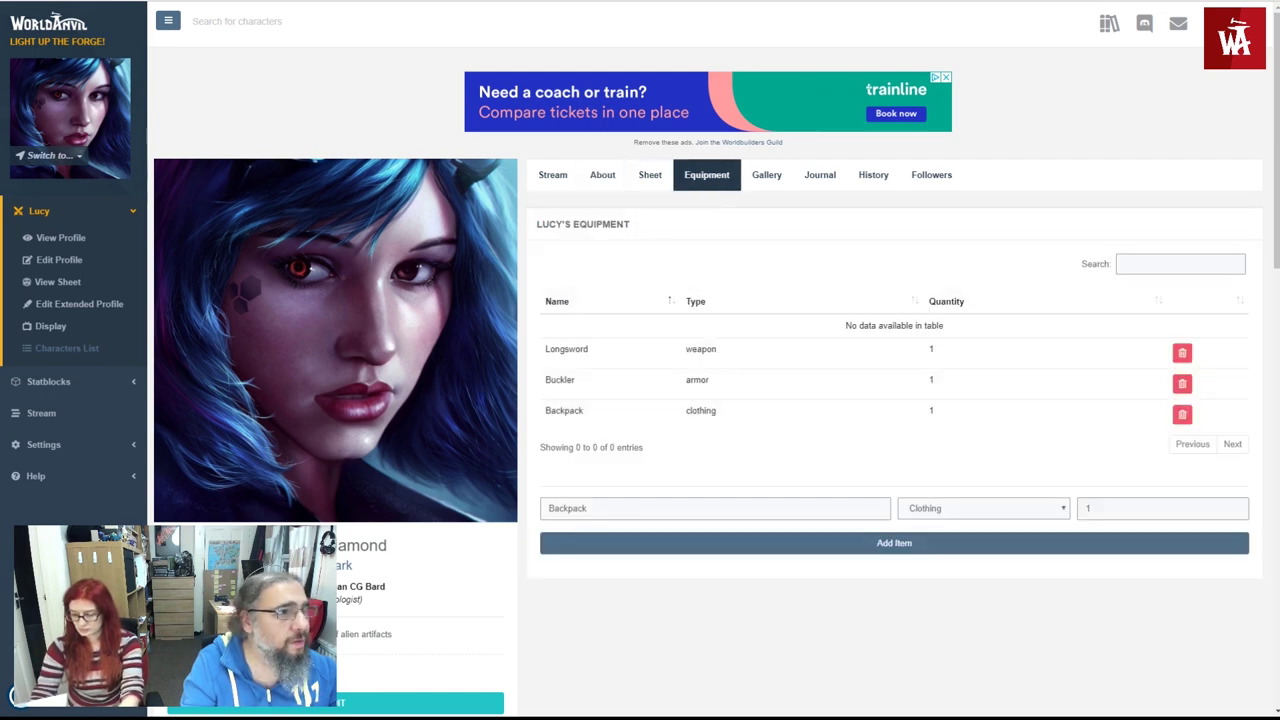
{"action": "key", "text": "F5"}
{"action": "left_click", "coordinate": [690, 177]}
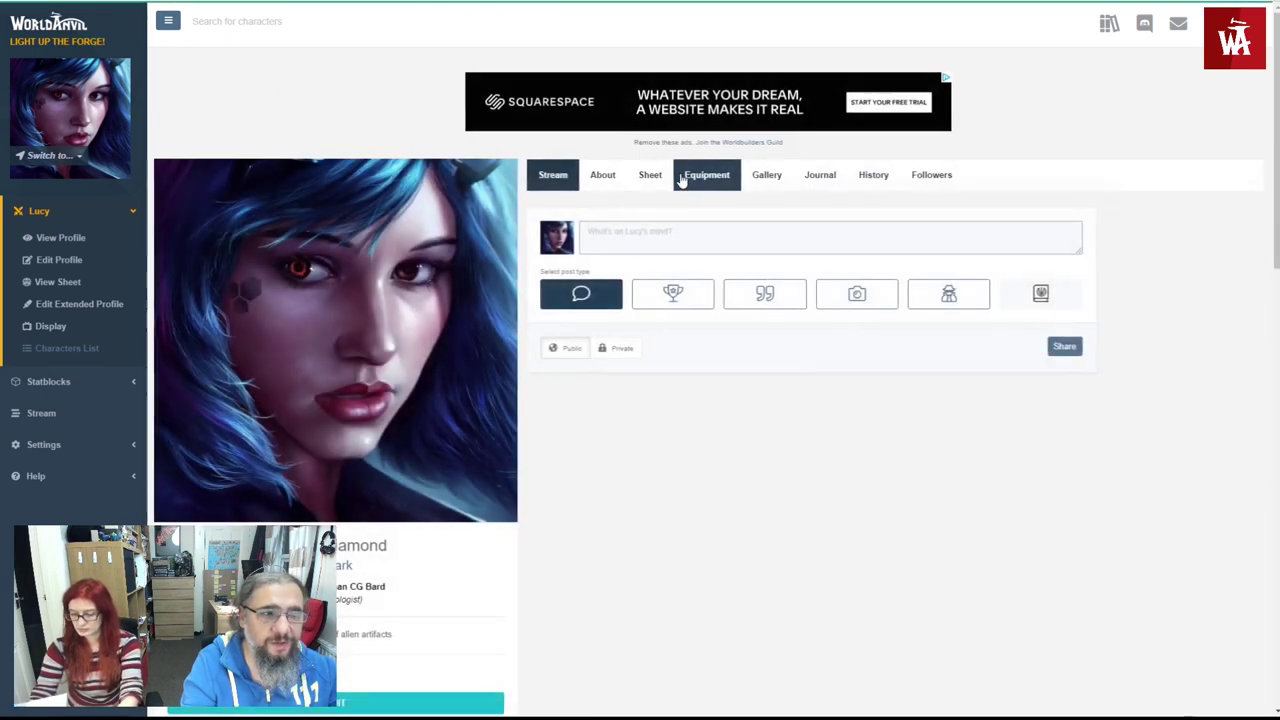
{"action": "left_click", "coordinate": [941, 334]}
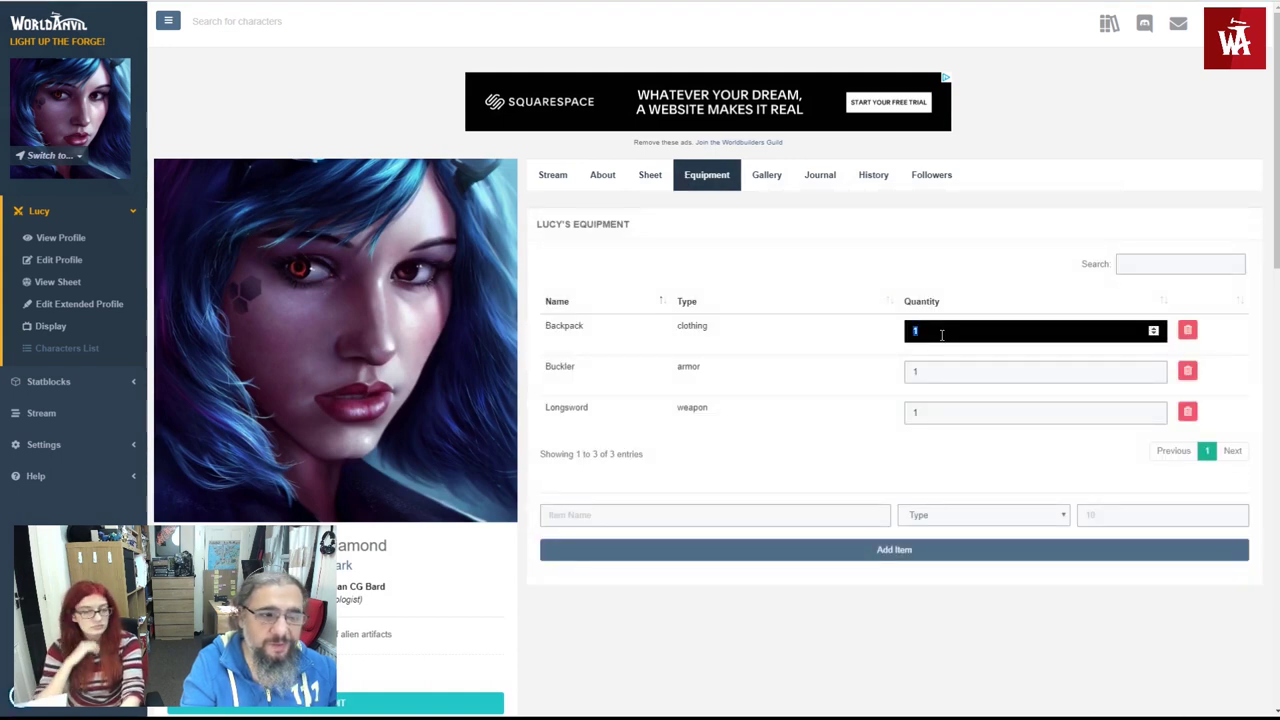
{"action": "left_click", "coordinate": [925, 376]}
{"action": "type", "text": "2"}
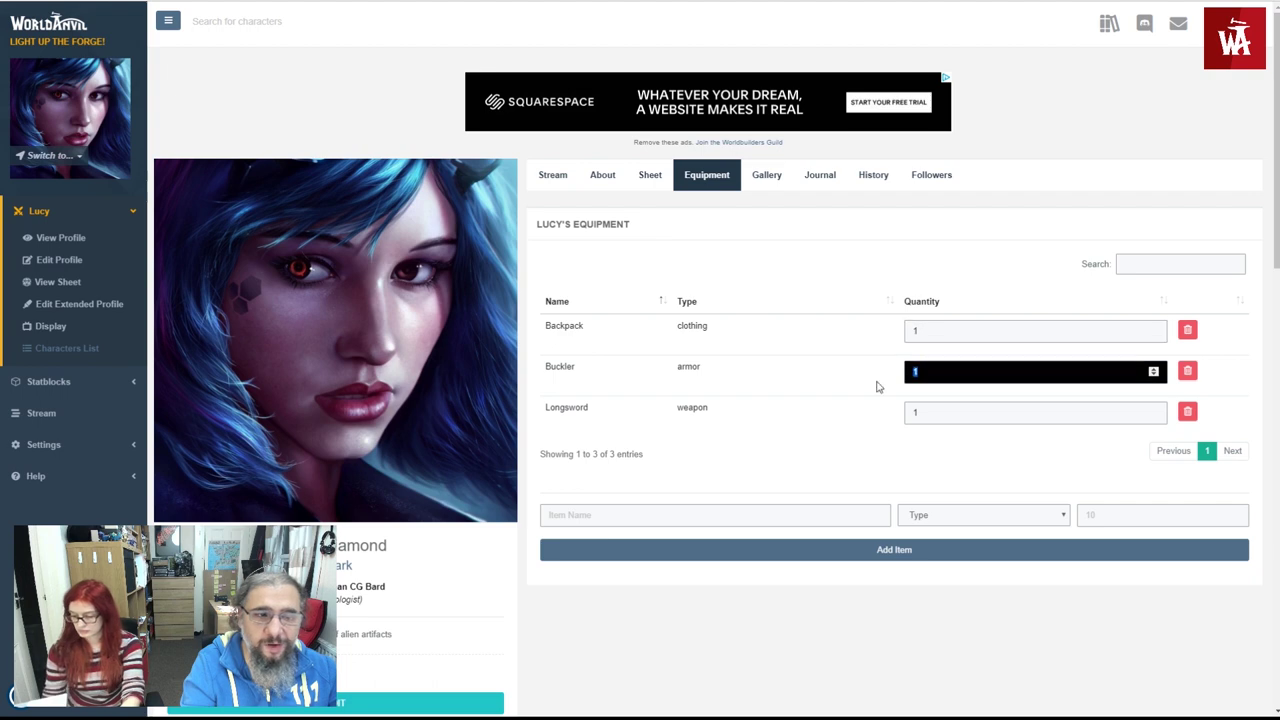
{"action": "left_click", "coordinate": [841, 388]}
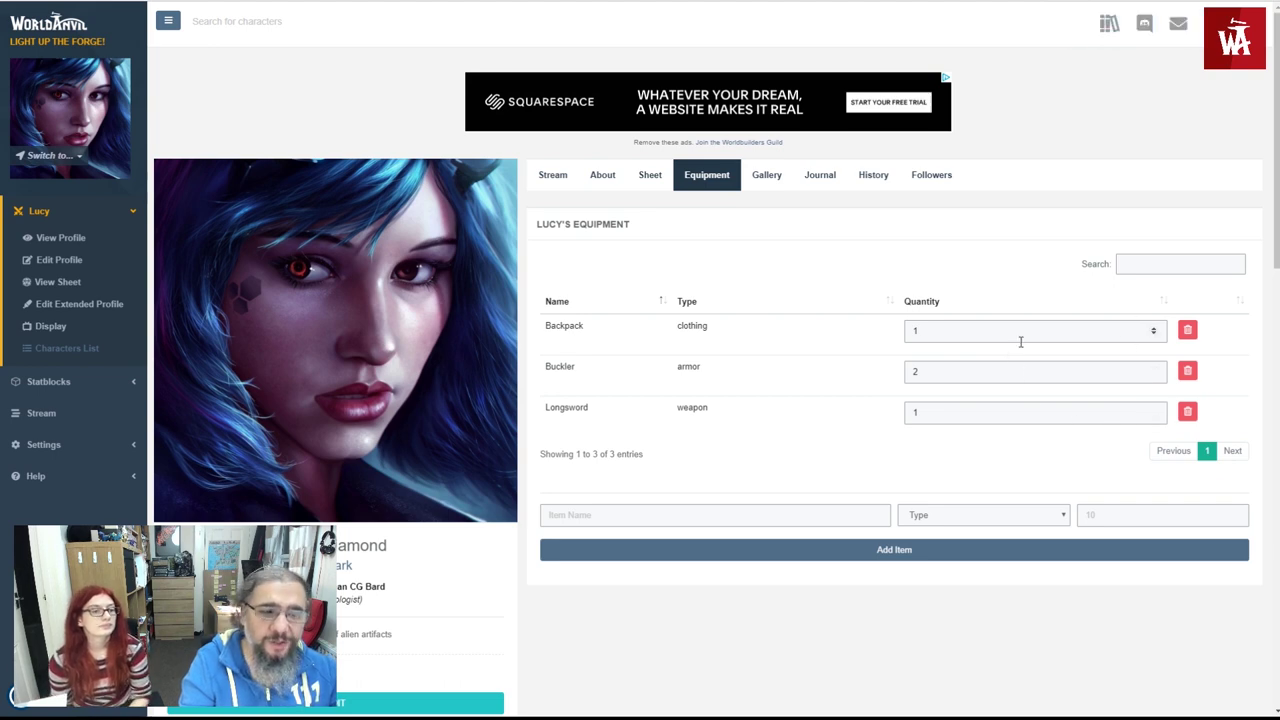
- Browse Lucy's Gallery, Journal, History, About, Sheet and Equipment tabs, finishing on Stream
{"action": "left_click", "coordinate": [779, 189]}
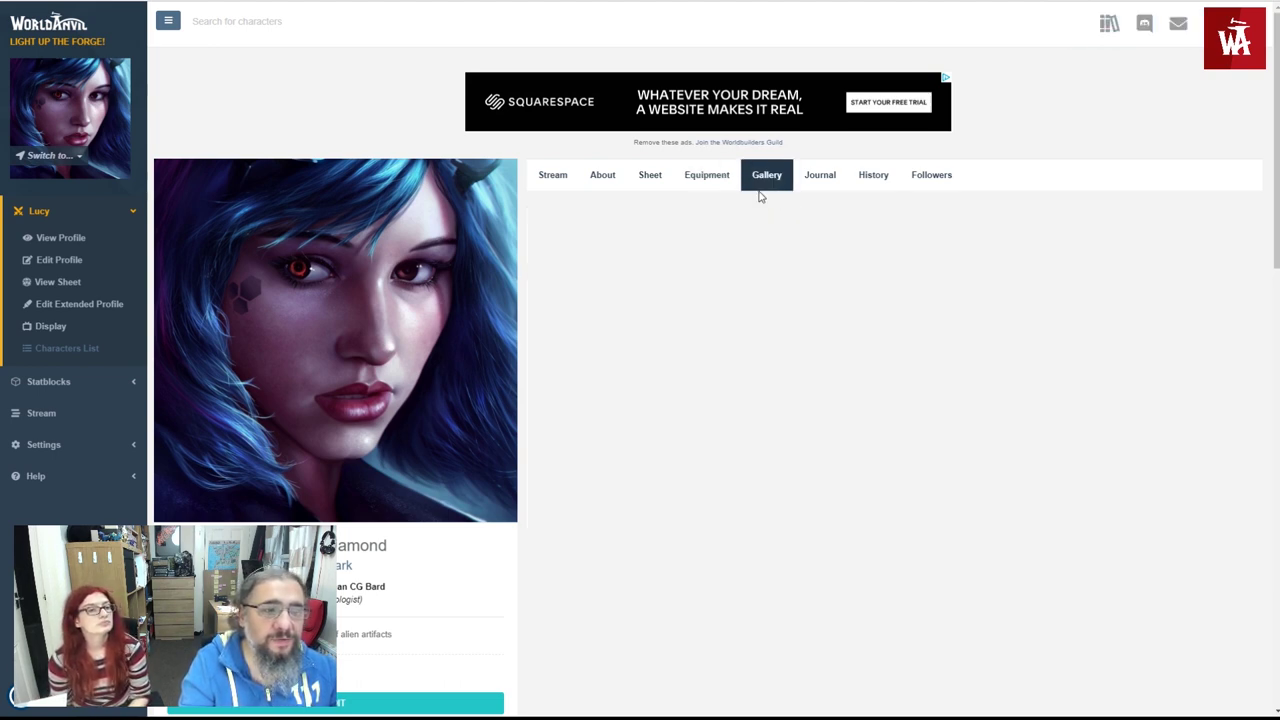
{"action": "left_click", "coordinate": [809, 188]}
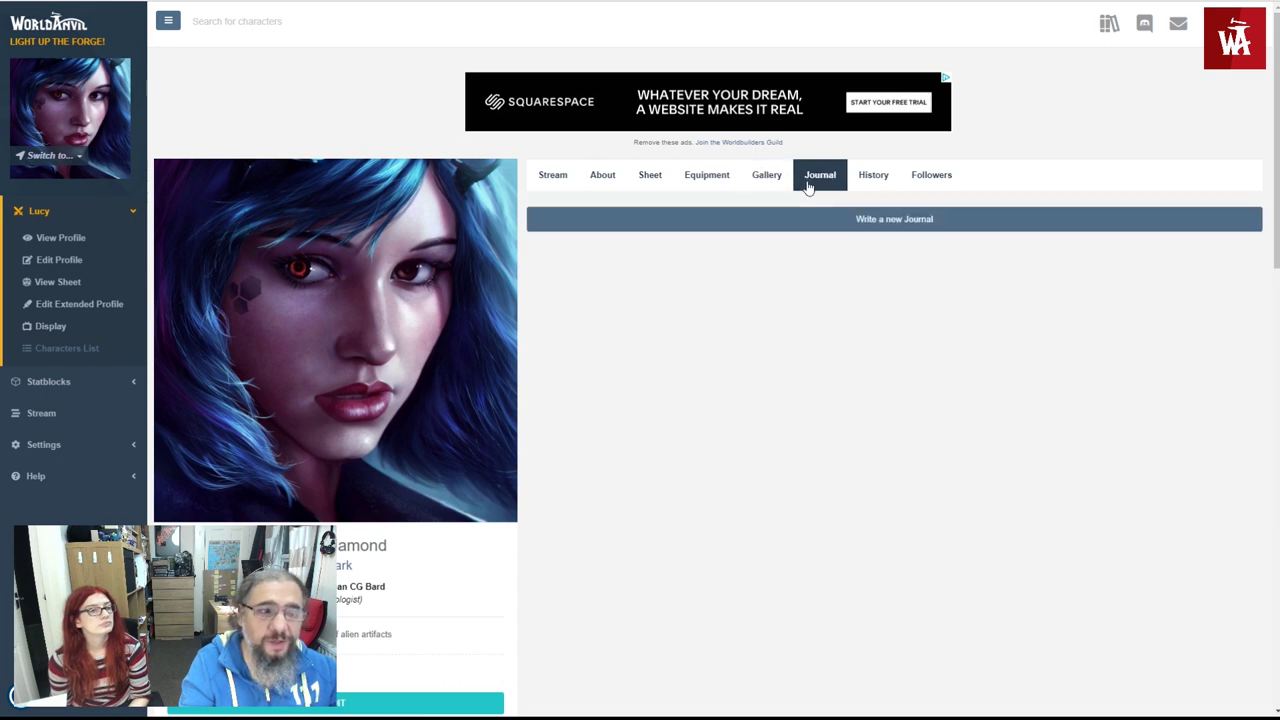
{"action": "left_click", "coordinate": [881, 193]}
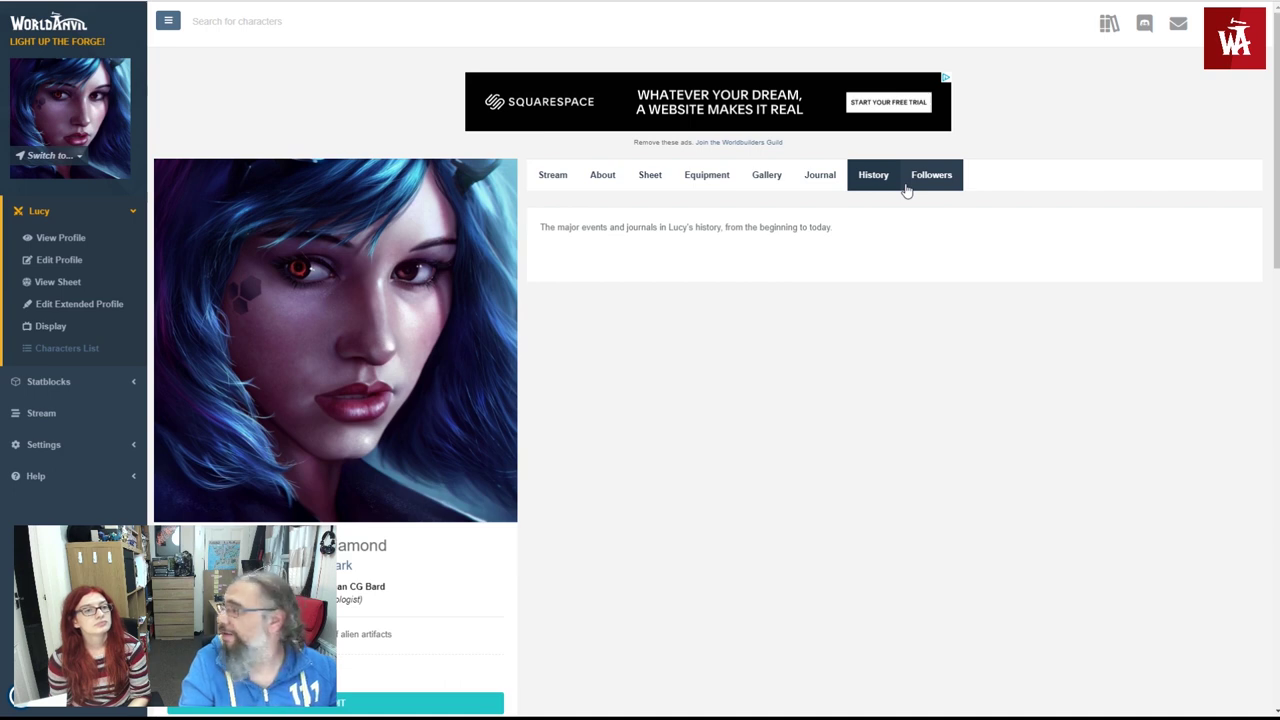
{"action": "left_click", "coordinate": [555, 186]}
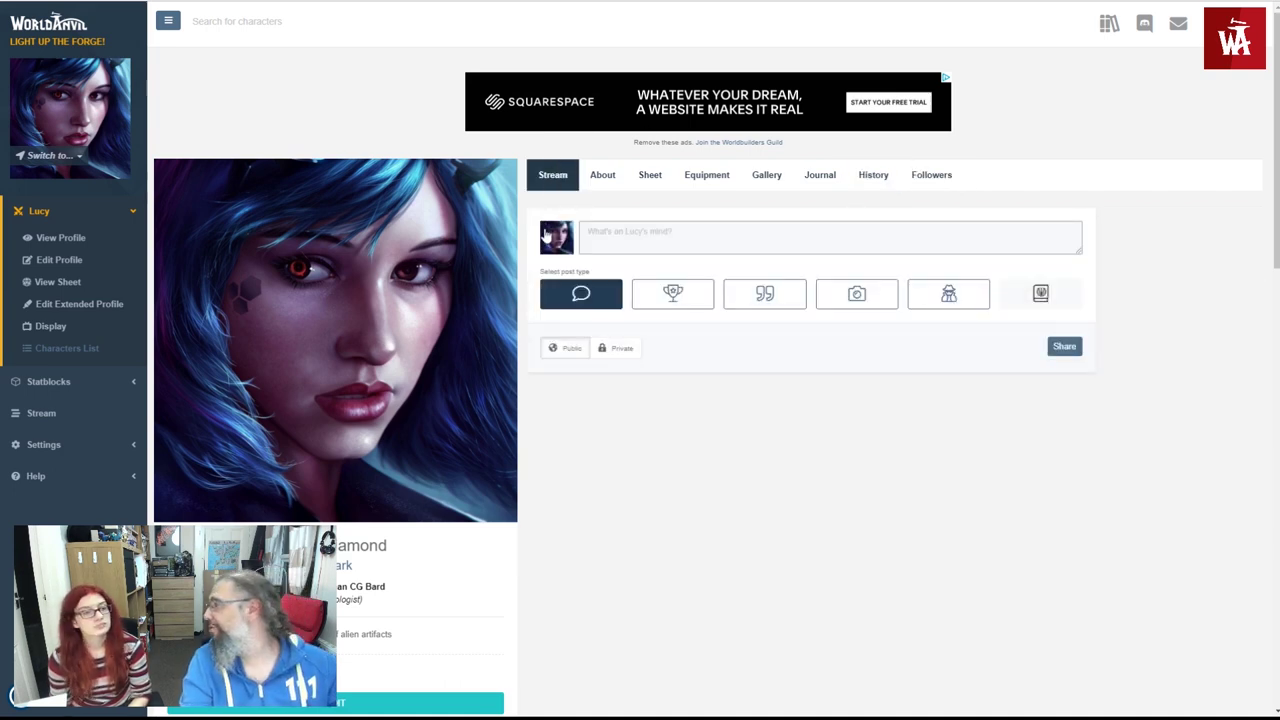
{"action": "scroll", "coordinate": [471, 320], "scroll_direction": "down", "scroll_amount": 3}
{"action": "scroll", "coordinate": [474, 294], "scroll_direction": "up", "scroll_amount": 3}
{"action": "left_click", "coordinate": [600, 176]}
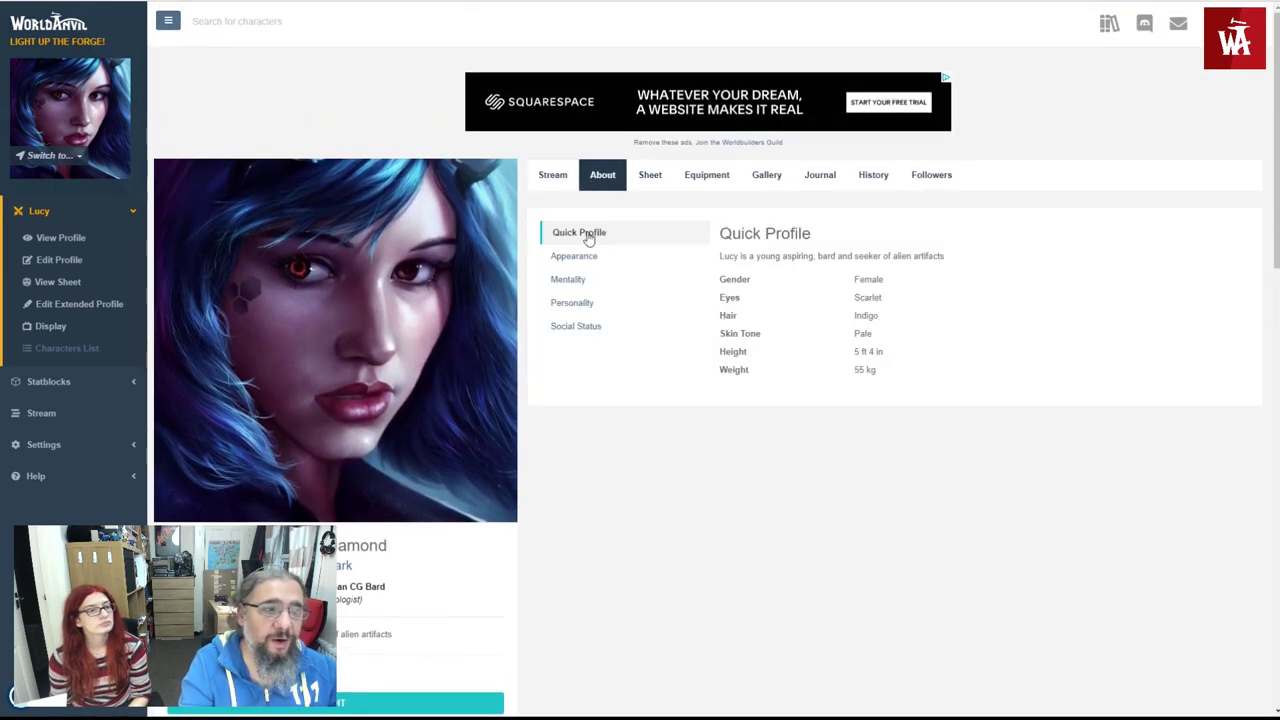
{"action": "left_click", "coordinate": [645, 183]}
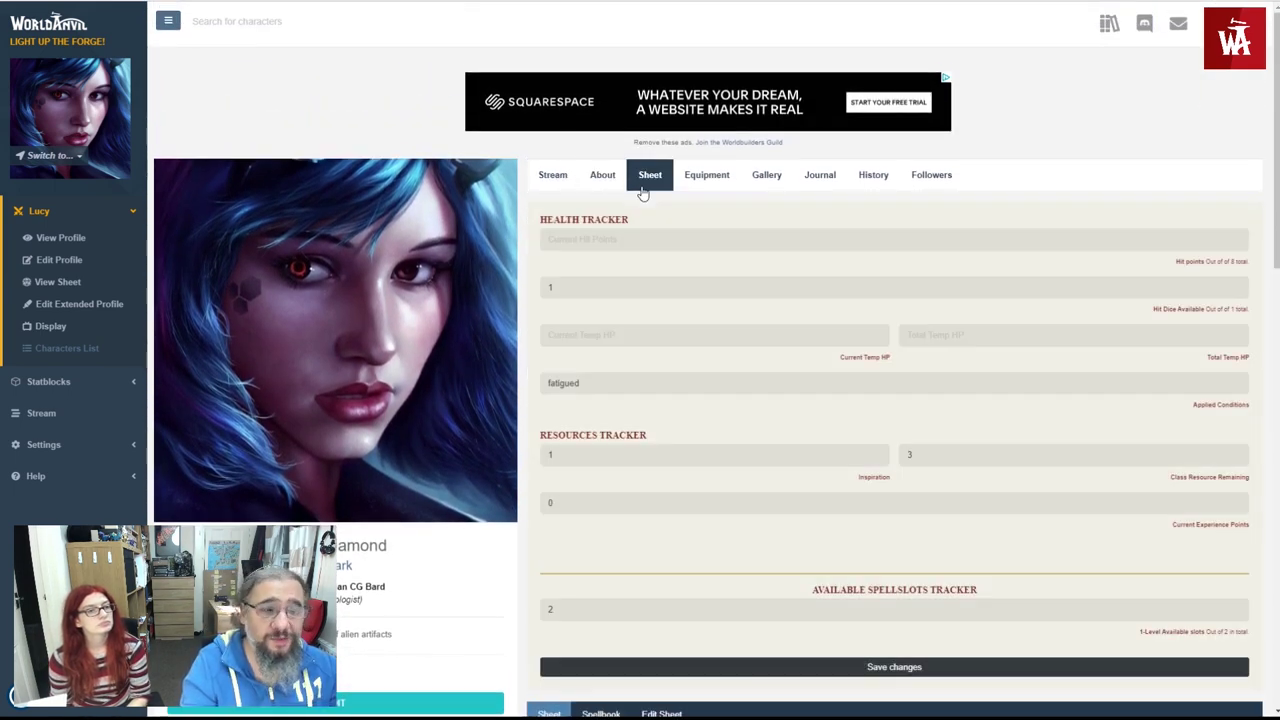
{"action": "left_click", "coordinate": [710, 192]}
{"action": "left_click", "coordinate": [570, 184]}
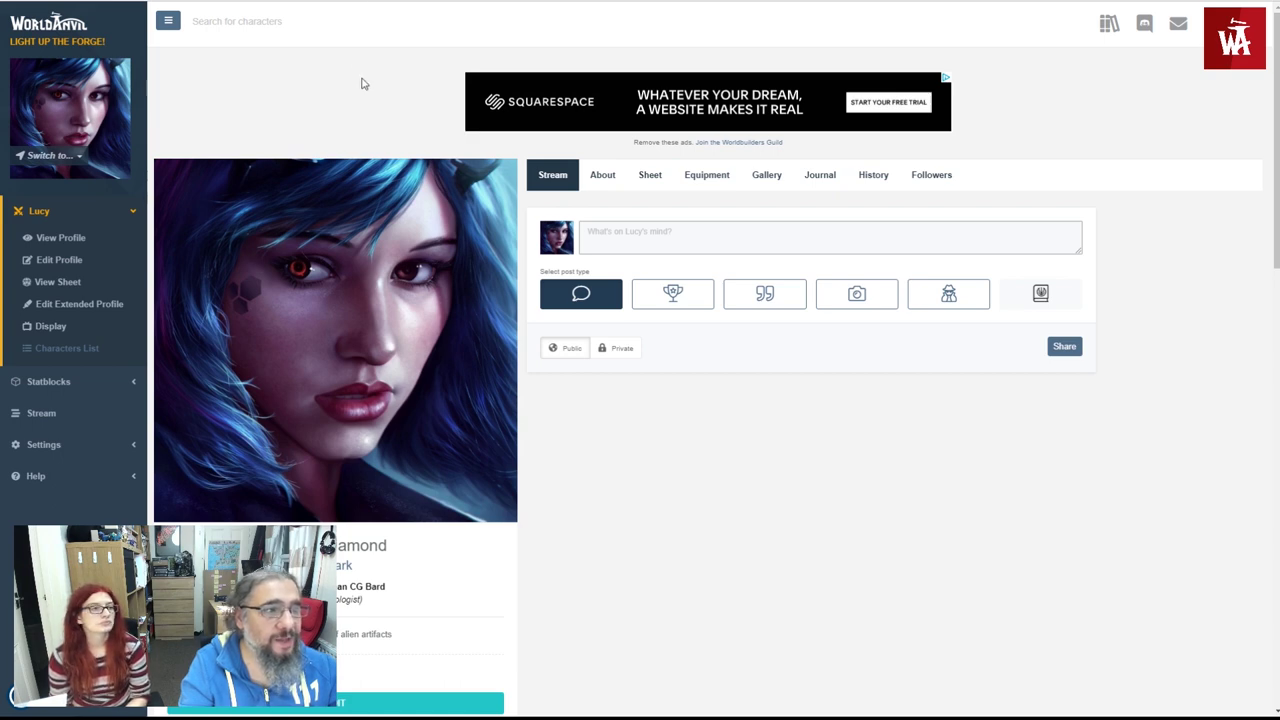
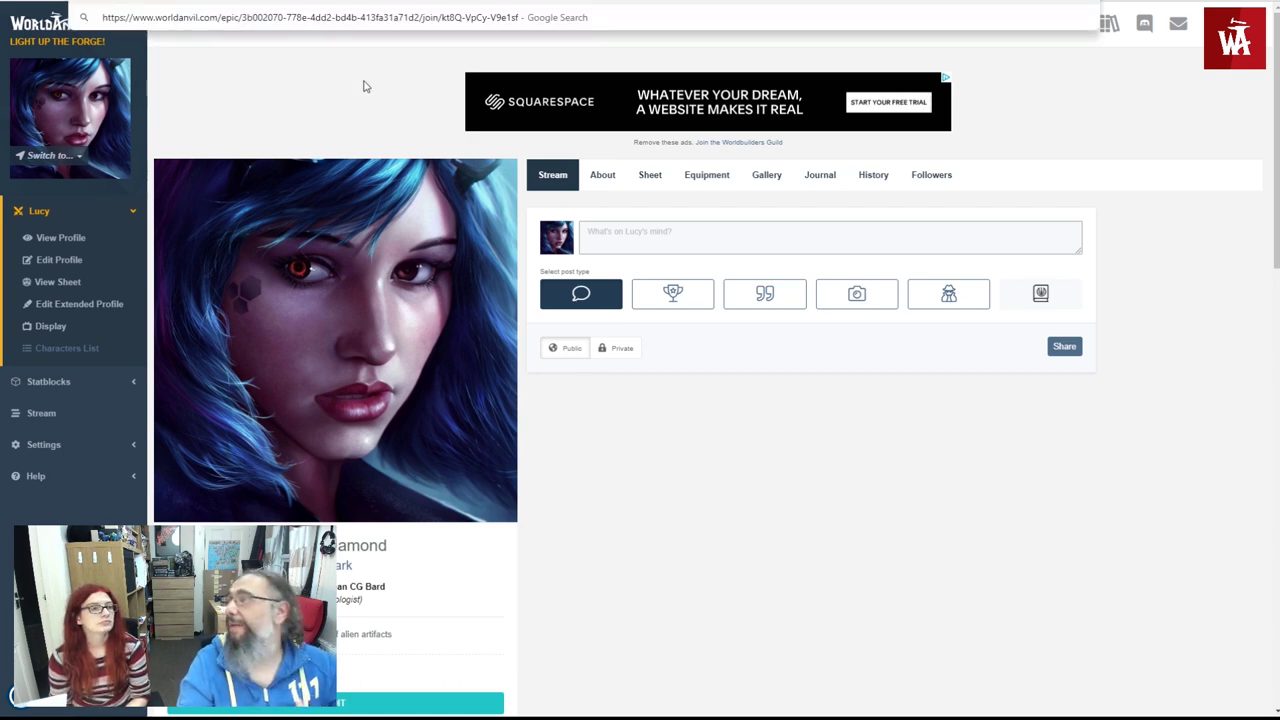
- Load the pasted Legends and Glory invitation link and join the campaign as Lucy
{"action": "key", "text": "Return"}
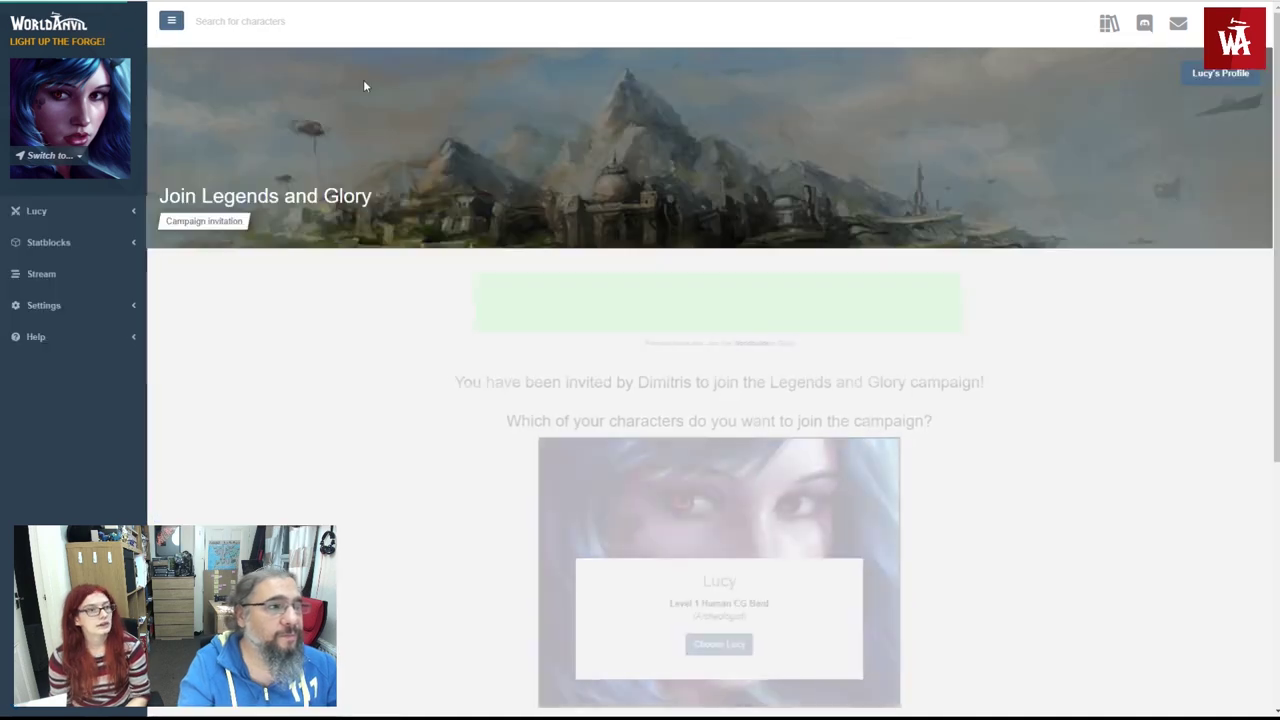
{"action": "scroll", "coordinate": [476, 250], "scroll_direction": "down", "scroll_amount": 2}
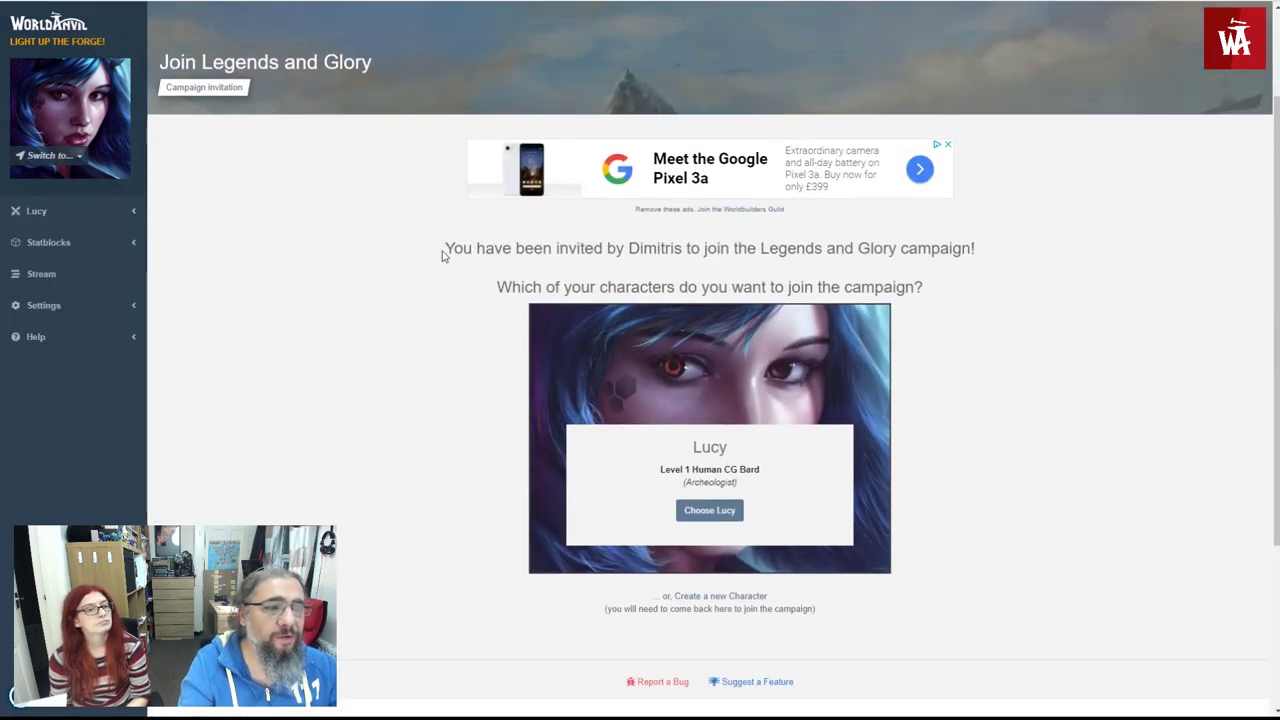
{"action": "double_click", "coordinate": [655, 248]}
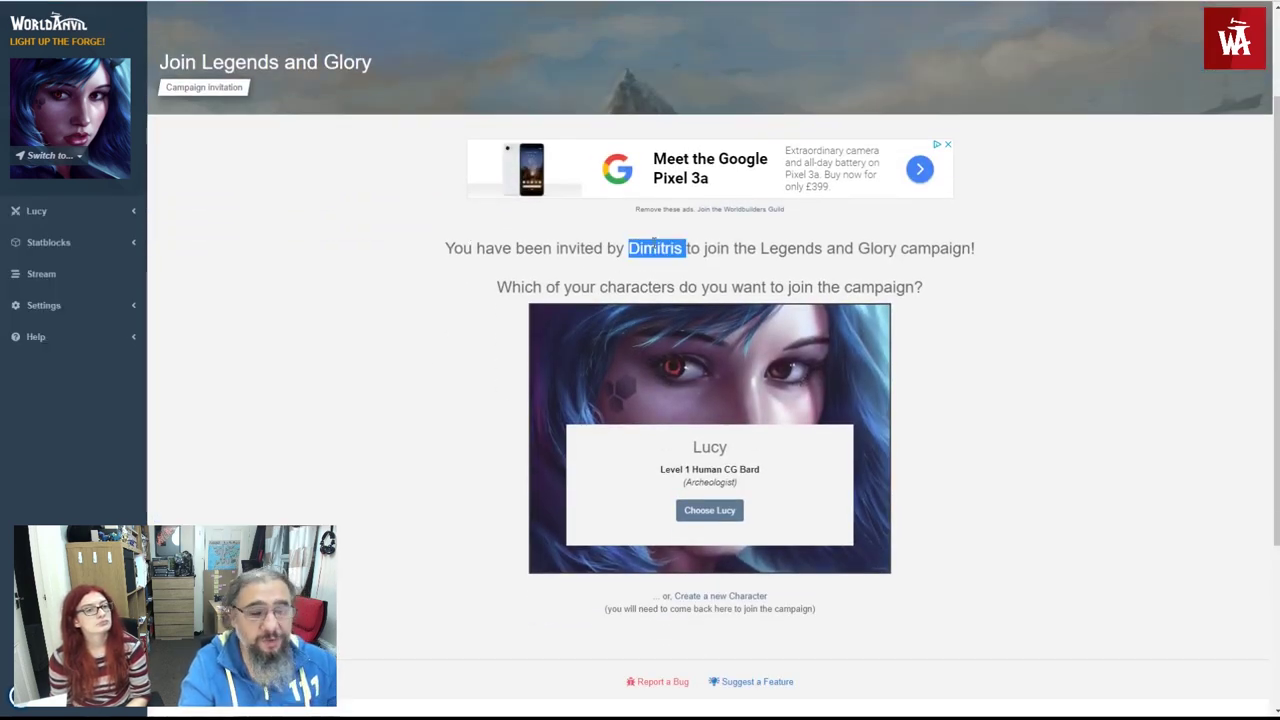
{"action": "left_click", "coordinate": [684, 250]}
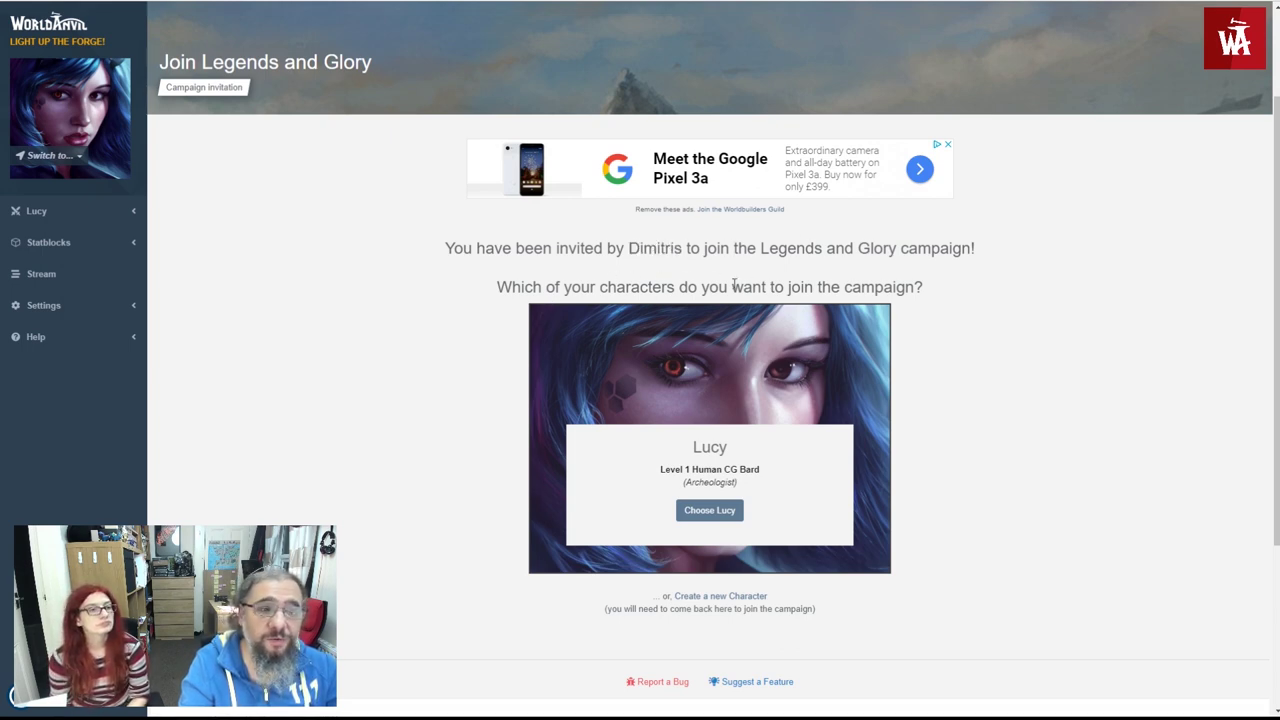
{"action": "scroll", "coordinate": [740, 286], "scroll_direction": "down", "scroll_amount": 1}
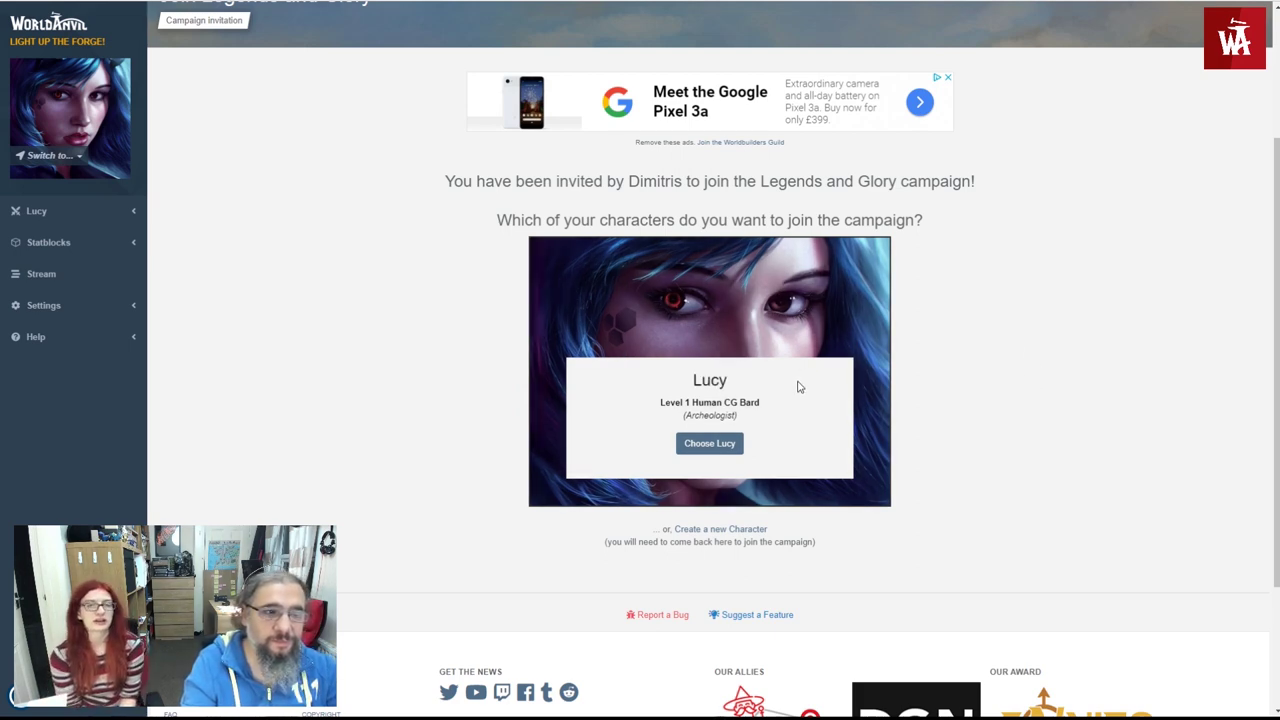
{"action": "left_click", "coordinate": [718, 446]}
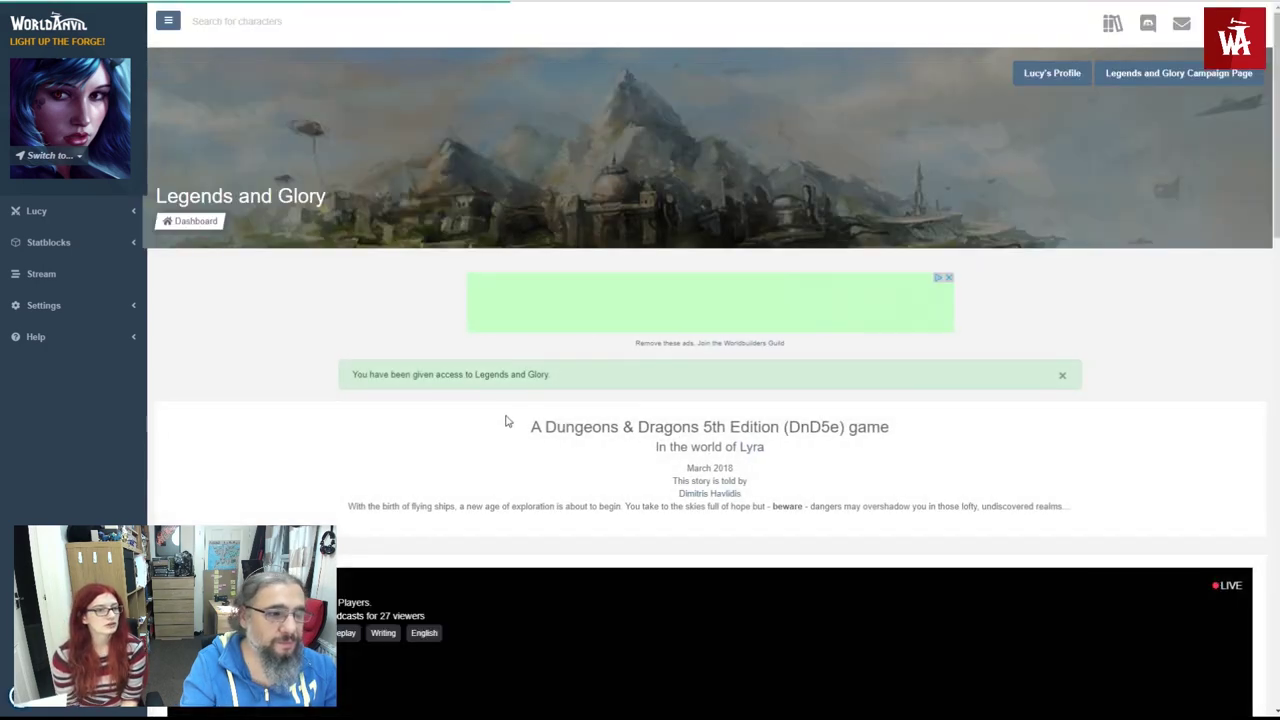
- Expand the campaign's list of past sessions
{"action": "scroll", "coordinate": [480, 430], "scroll_direction": "down", "scroll_amount": 6}
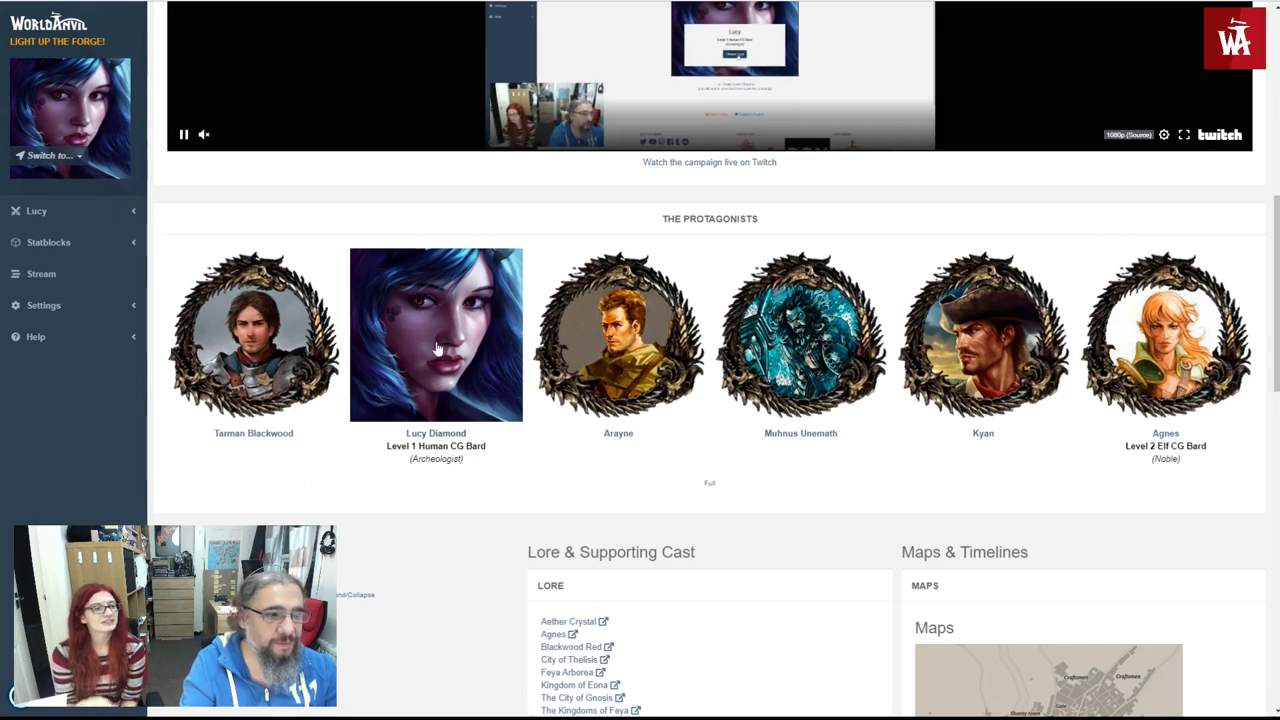
{"action": "scroll", "coordinate": [460, 310], "scroll_direction": "down", "scroll_amount": 3}
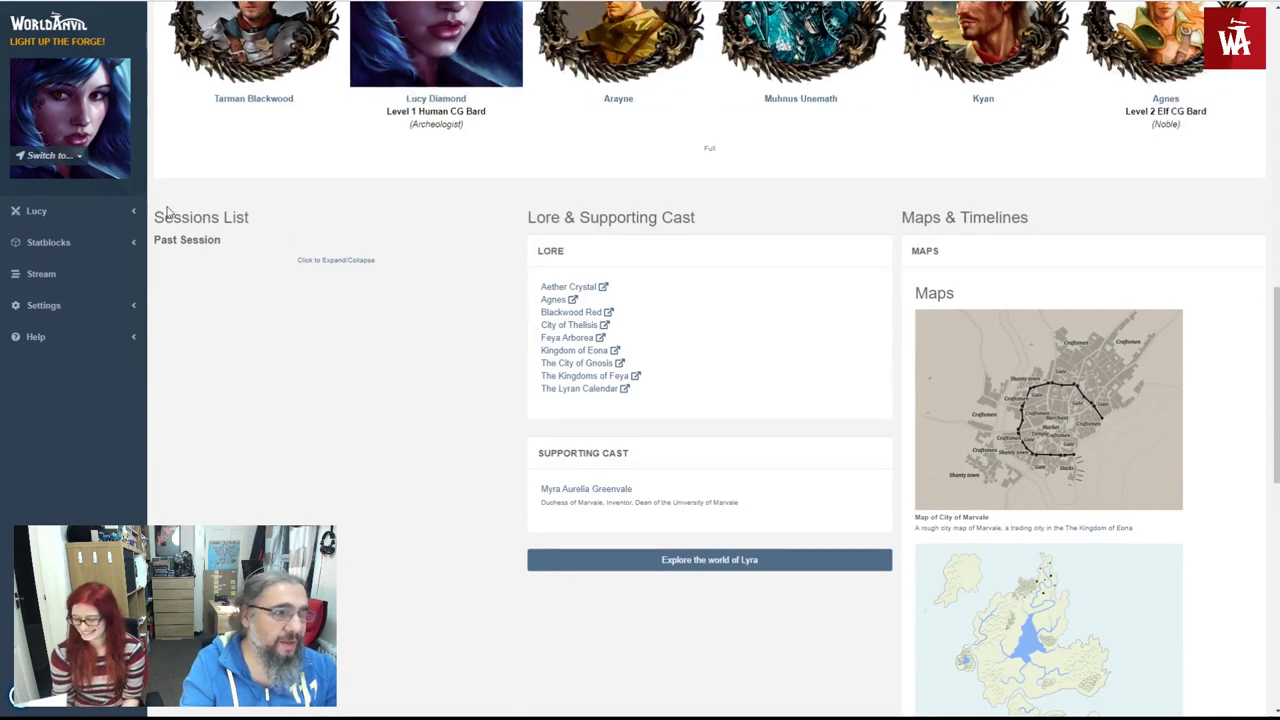
{"action": "left_click", "coordinate": [320, 260]}
{"action": "scroll", "coordinate": [318, 310], "scroll_direction": "up", "scroll_amount": 2}
{"action": "scroll", "coordinate": [314, 329], "scroll_direction": "down", "scroll_amount": 6}
{"action": "scroll", "coordinate": [240, 435], "scroll_direction": "up", "scroll_amount": 4}
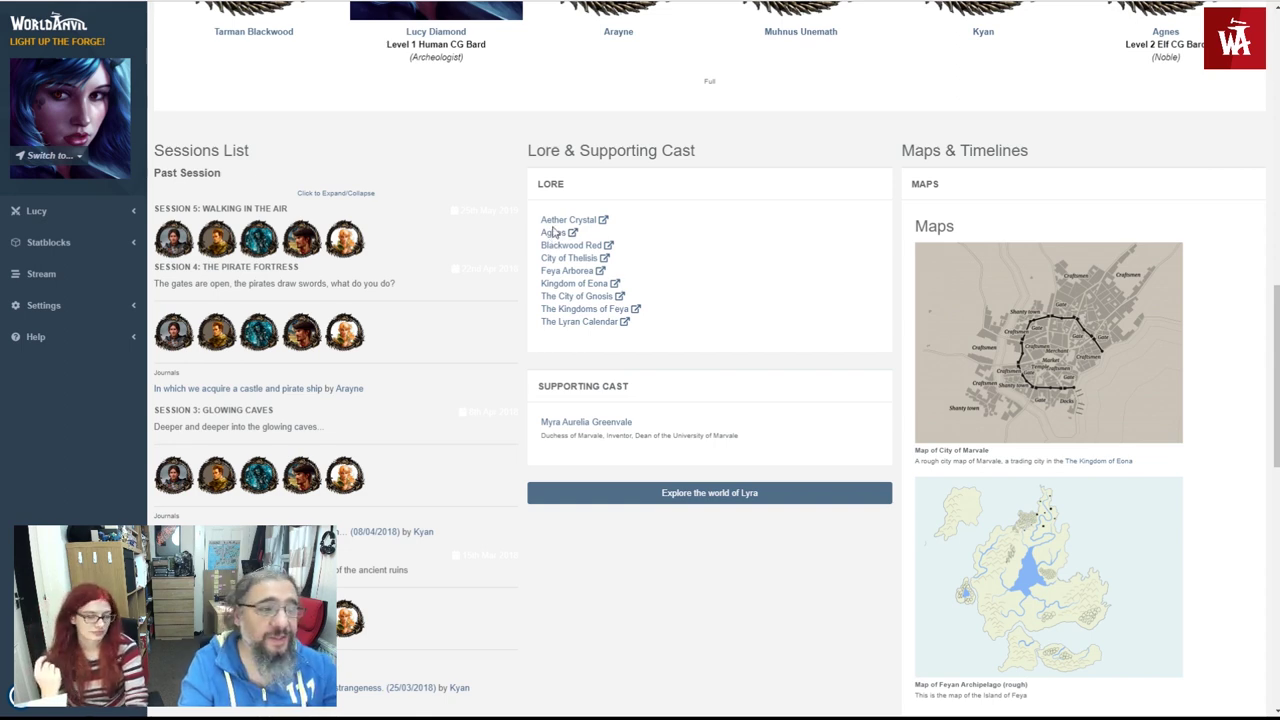
- Read the Aether Crystal lore article and return to the campaign page
{"action": "left_click", "coordinate": [606, 221]}
{"action": "scroll", "coordinate": [393, 411], "scroll_direction": "down", "scroll_amount": 6}
{"action": "key", "text": "alt+Left"}
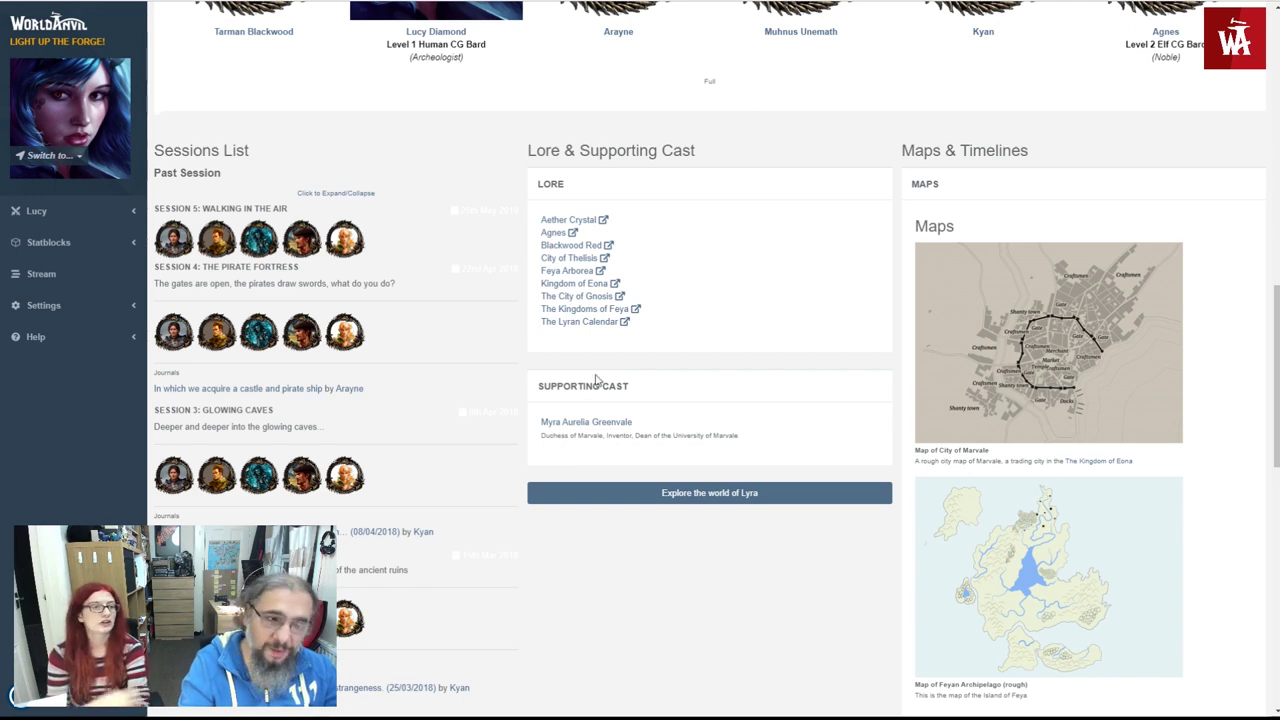
{"action": "scroll", "coordinate": [904, 406], "scroll_direction": "down", "scroll_amount": 3}
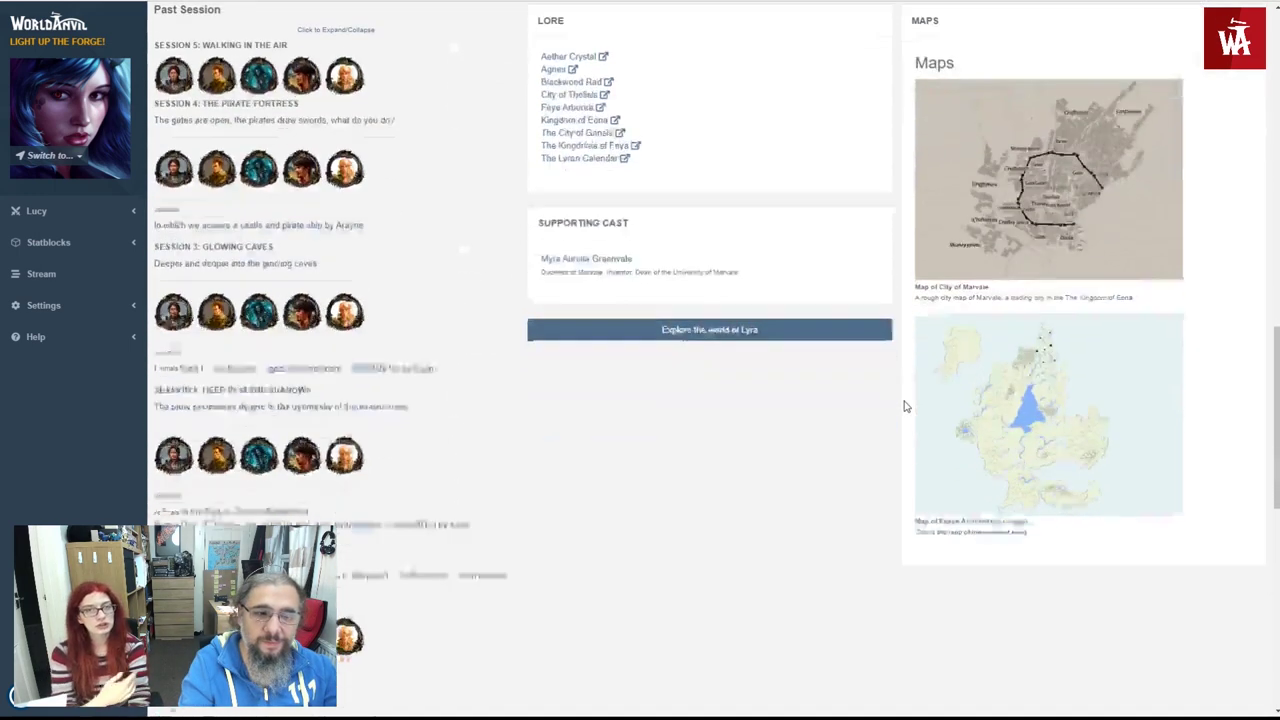
{"action": "scroll", "coordinate": [904, 406], "scroll_direction": "up", "scroll_amount": 2}
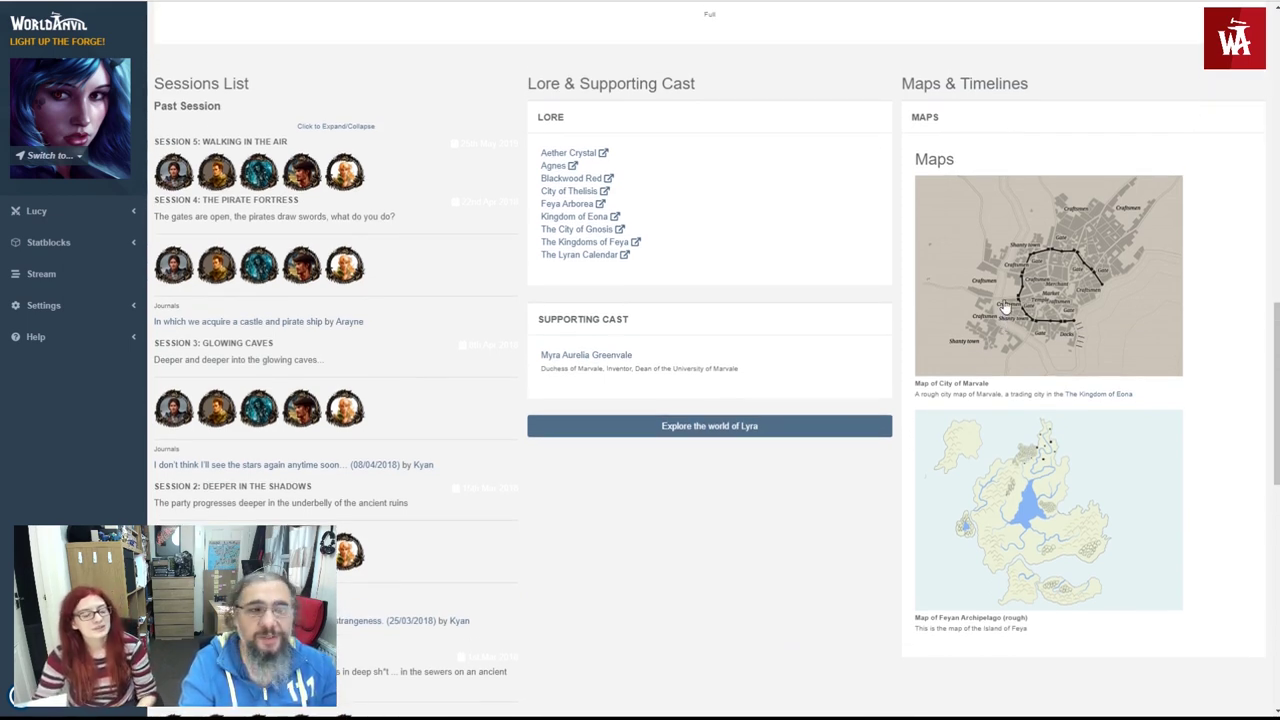
- View the Holy Temple of Andial and Josie's Arrows pins on the City of Marvale map, then return
{"action": "left_click", "coordinate": [1005, 308]}
{"action": "left_click", "coordinate": [676, 282]}
{"action": "left_click", "coordinate": [577, 356]}
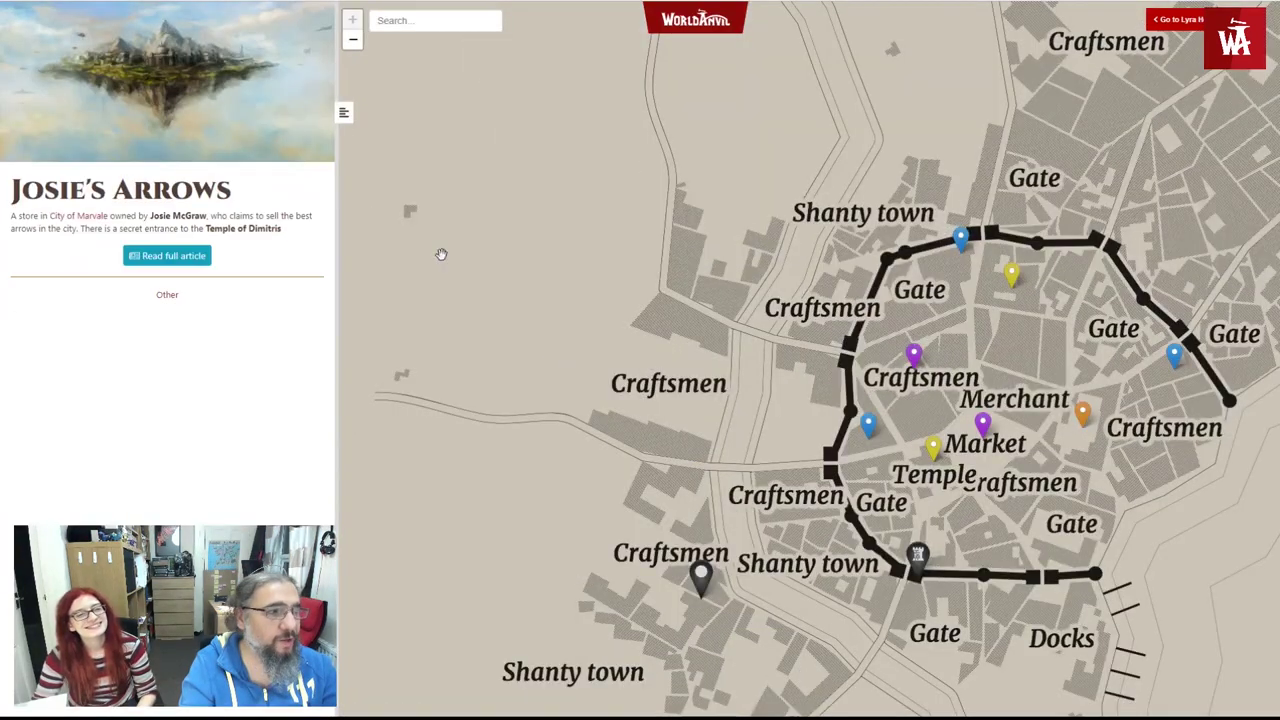
{"action": "key", "text": "alt+Left"}
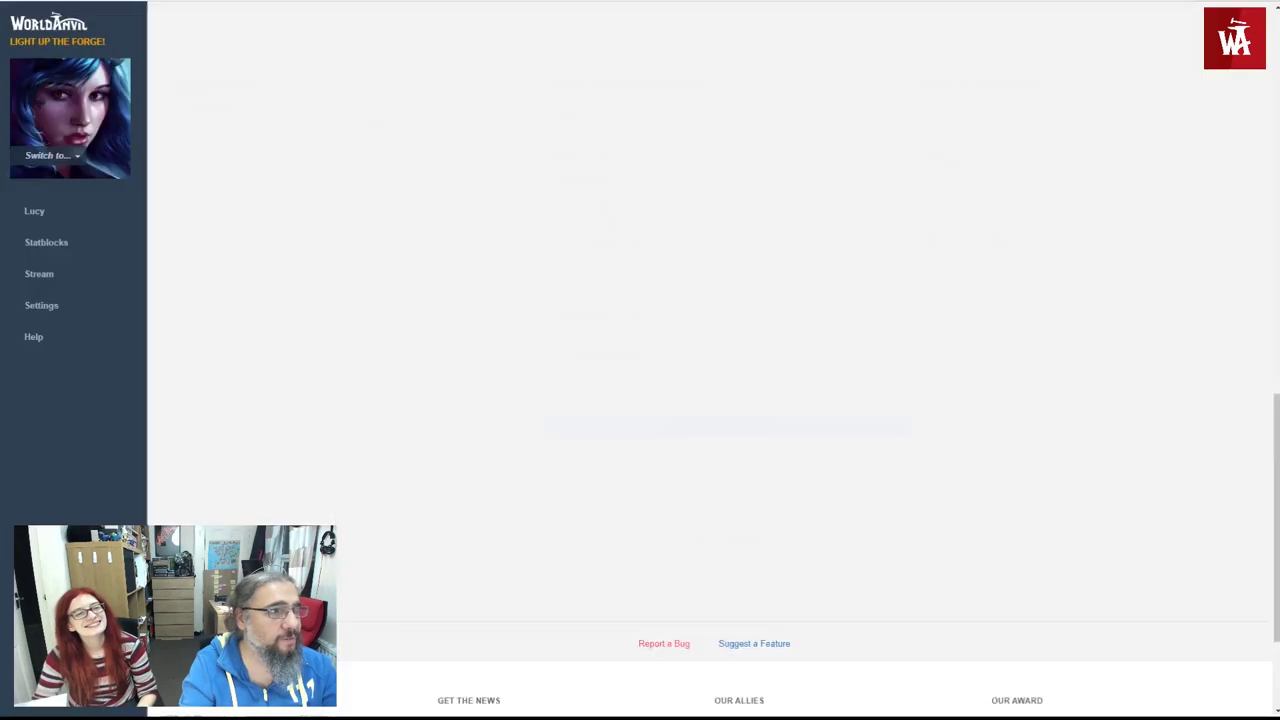
{"action": "scroll", "coordinate": [812, 434], "scroll_direction": "down", "scroll_amount": 2}
{"action": "scroll", "coordinate": [812, 434], "scroll_direction": "down", "scroll_amount": 2}
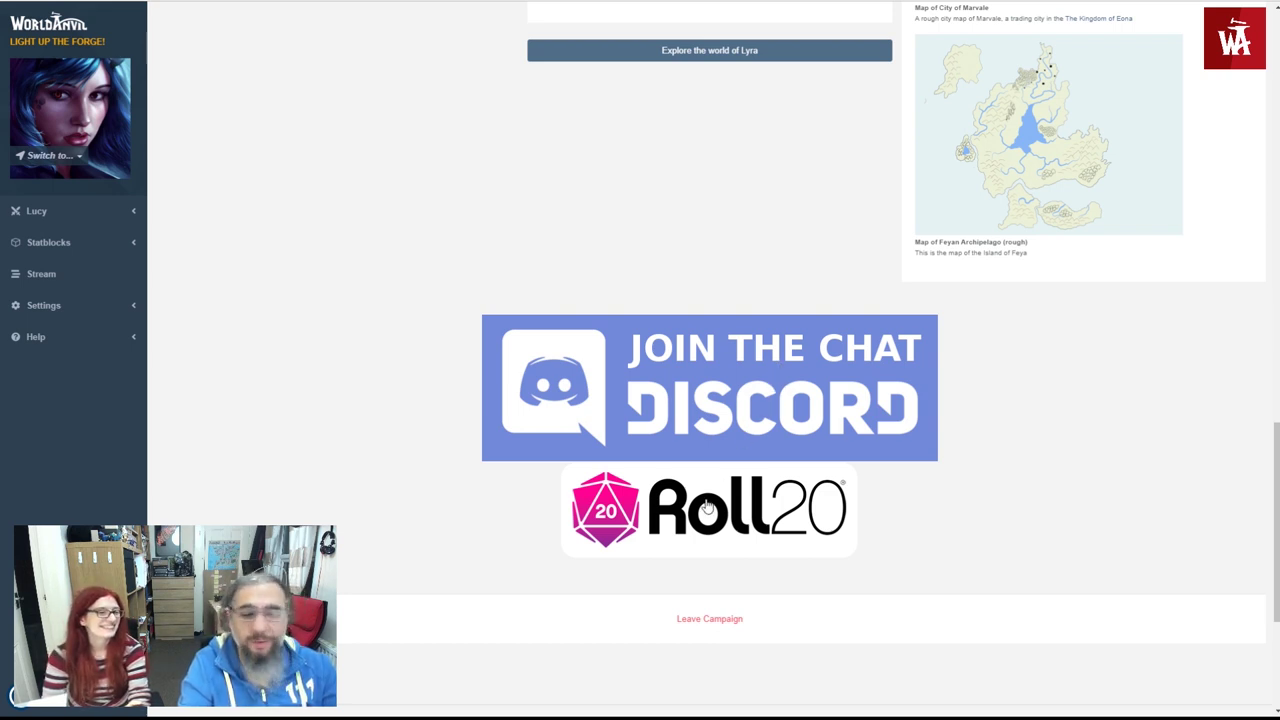
{"action": "scroll", "coordinate": [706, 507], "scroll_direction": "down", "scroll_amount": 1}
{"action": "scroll", "coordinate": [706, 507], "scroll_direction": "up", "scroll_amount": 20}
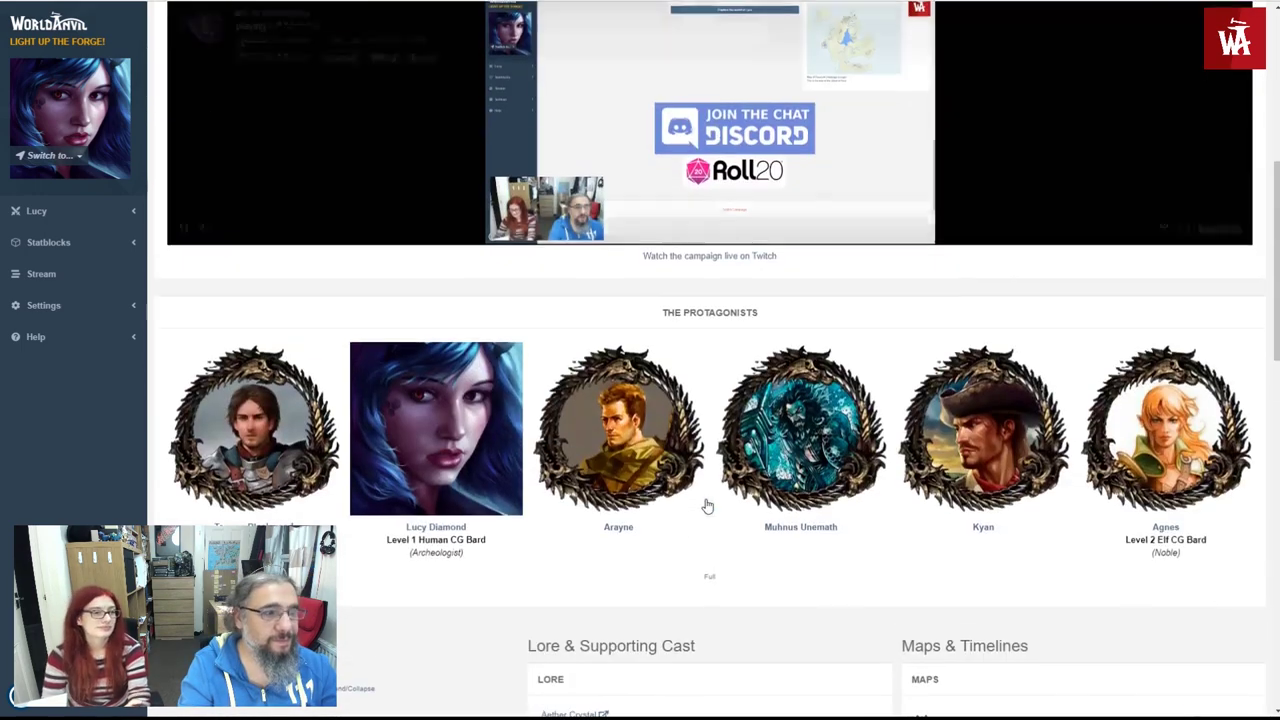
{"action": "scroll", "coordinate": [701, 501], "scroll_direction": "down", "scroll_amount": 1}
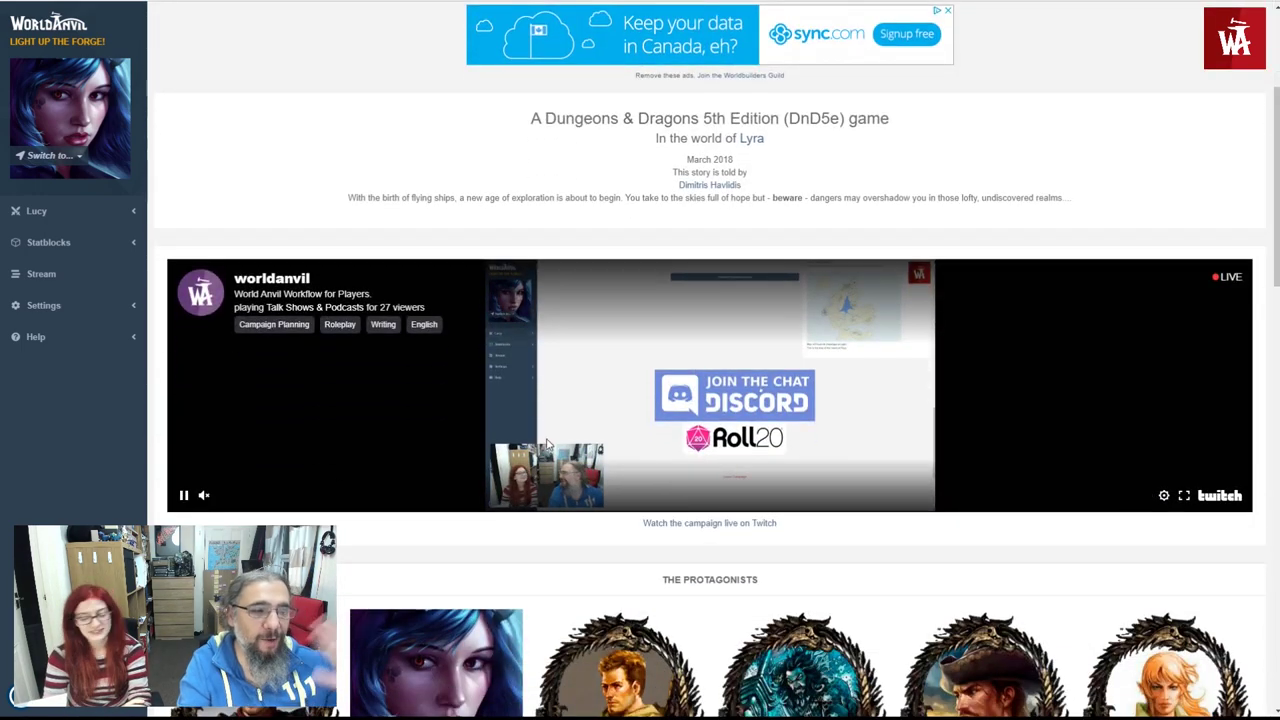
{"action": "left_click", "coordinate": [38, 211]}
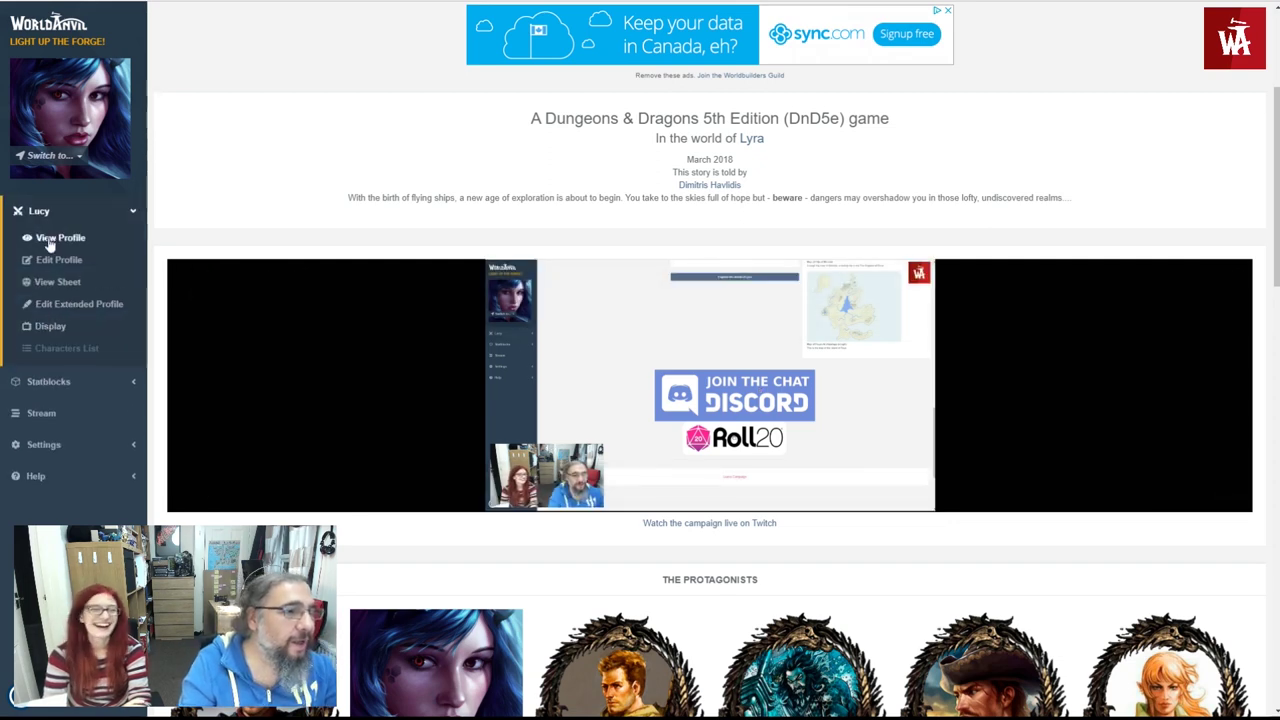
{"action": "left_click", "coordinate": [55, 238]}
{"action": "scroll", "coordinate": [531, 406], "scroll_direction": "down", "scroll_amount": 5}
{"action": "scroll", "coordinate": [357, 363], "scroll_direction": "up", "scroll_amount": 2}
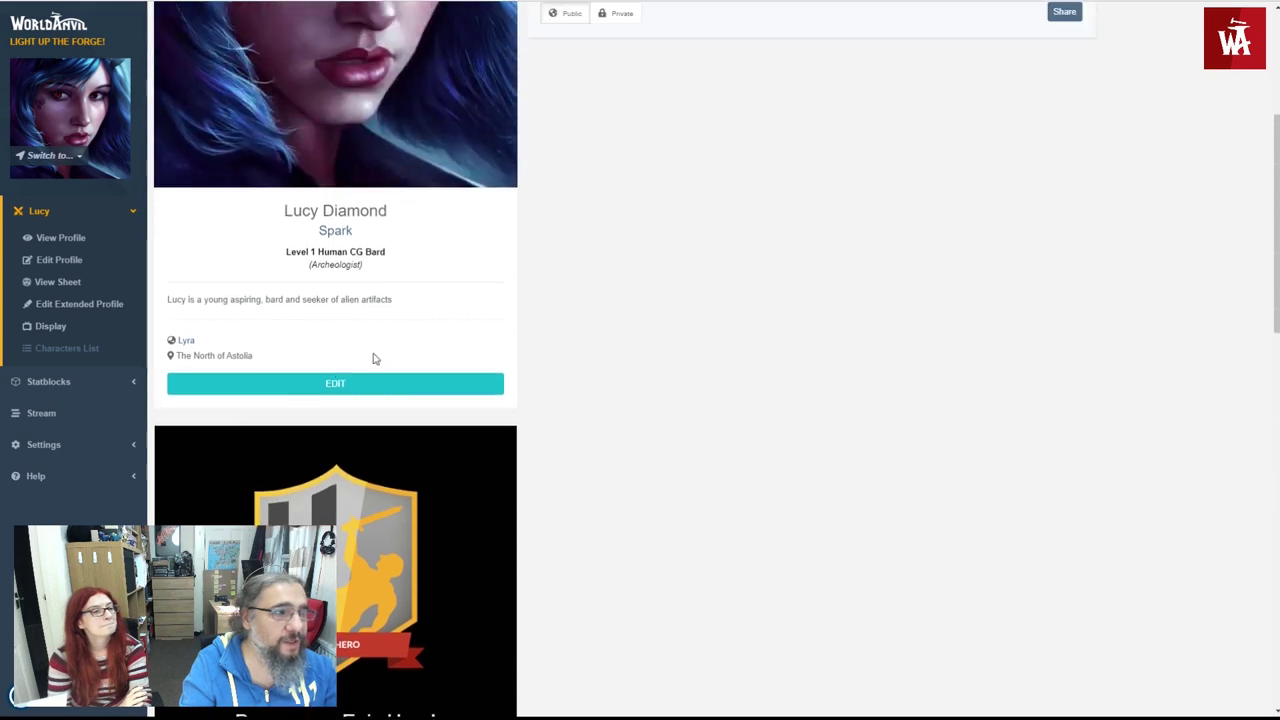
{"action": "scroll", "coordinate": [283, 389], "scroll_direction": "down", "scroll_amount": 5}
{"action": "scroll", "coordinate": [283, 389], "scroll_direction": "down", "scroll_amount": 3}
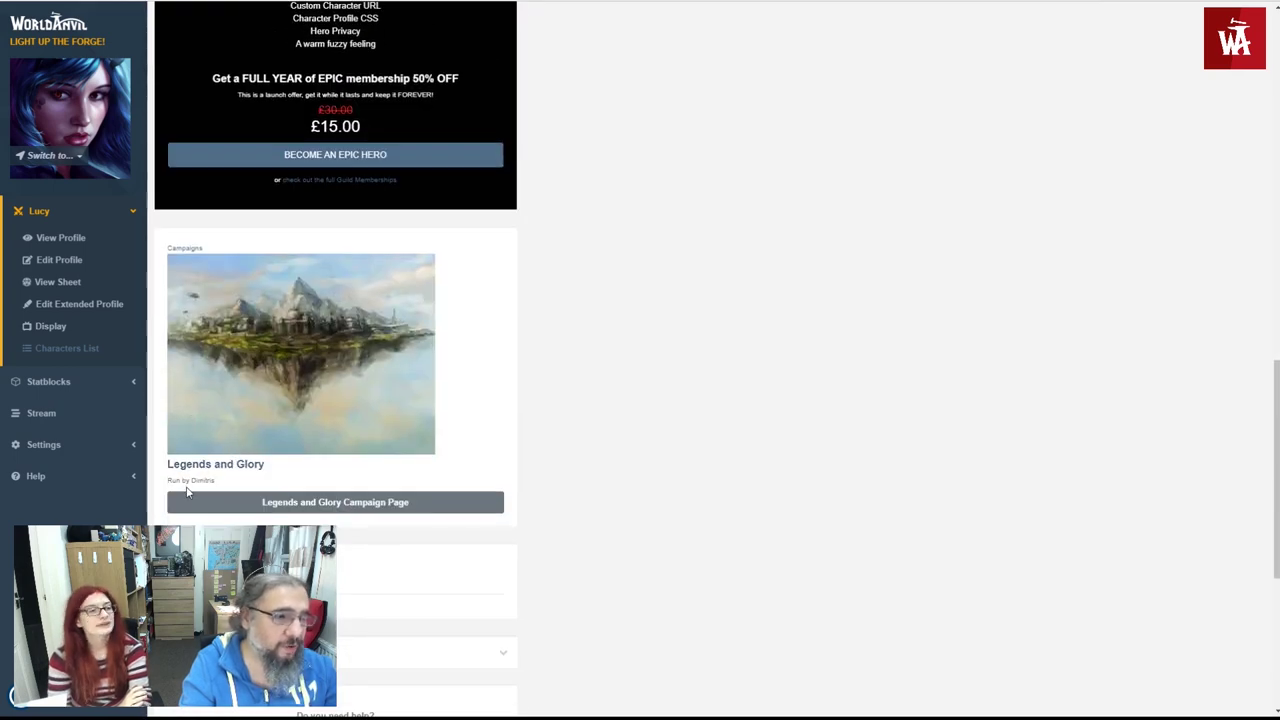
{"action": "scroll", "coordinate": [196, 455], "scroll_direction": "down", "scroll_amount": 1}
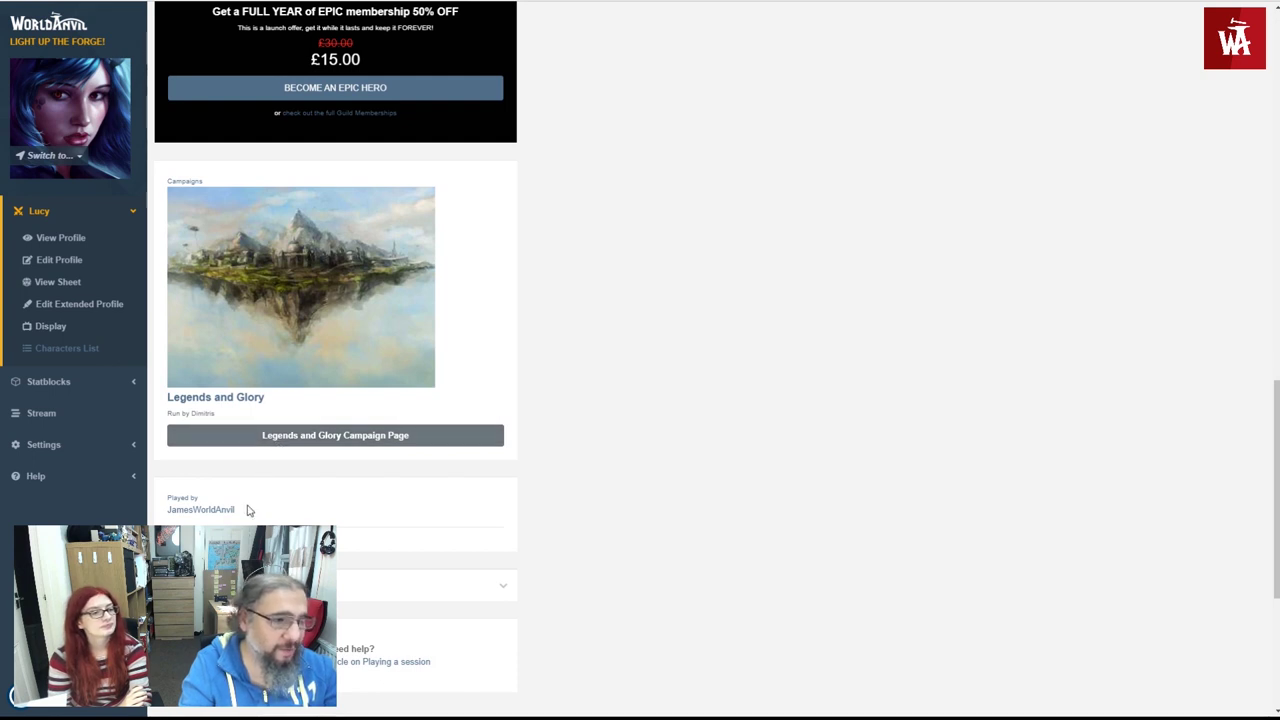
{"action": "scroll", "coordinate": [249, 508], "scroll_direction": "down", "scroll_amount": 2}
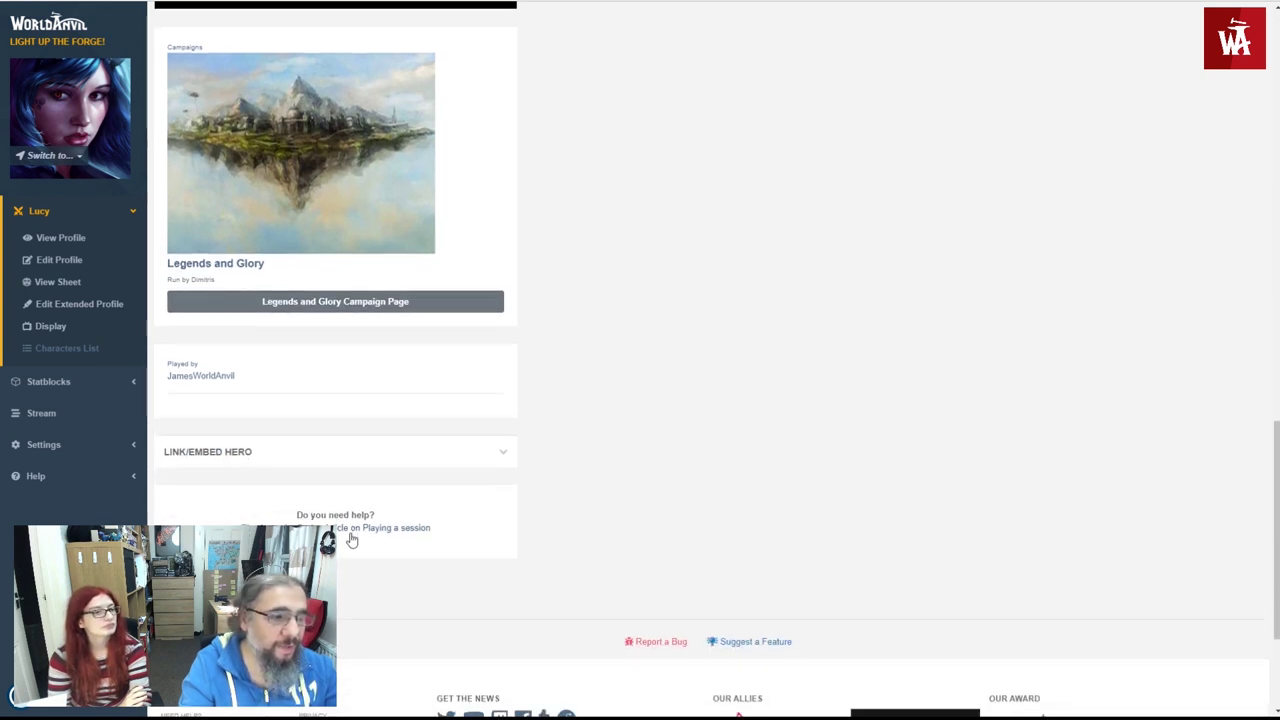
{"action": "scroll", "coordinate": [669, 434], "scroll_direction": "up", "scroll_amount": 15}
{"action": "scroll", "coordinate": [669, 434], "scroll_direction": "up", "scroll_amount": 2}
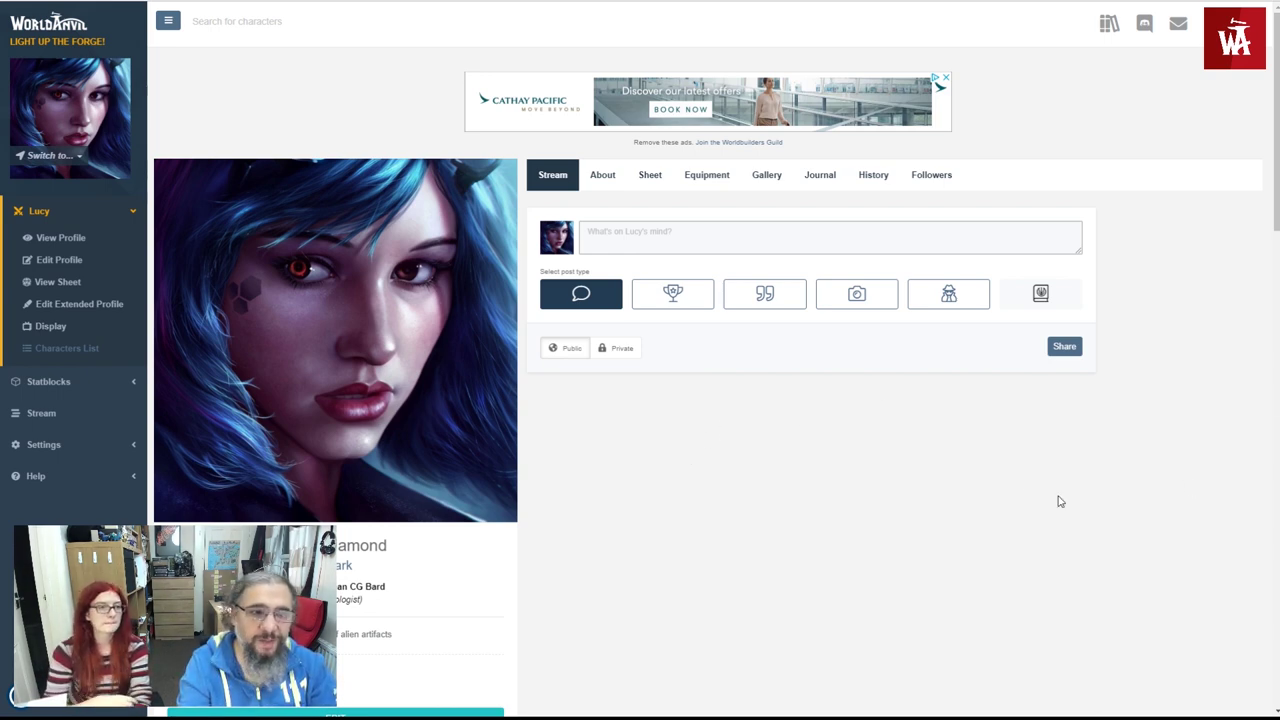
- Start a new play session (Session 6) for Lucy from her profile
{"action": "scroll", "coordinate": [636, 470], "scroll_direction": "down", "scroll_amount": 1}
{"action": "scroll", "coordinate": [286, 314], "scroll_direction": "down", "scroll_amount": 1}
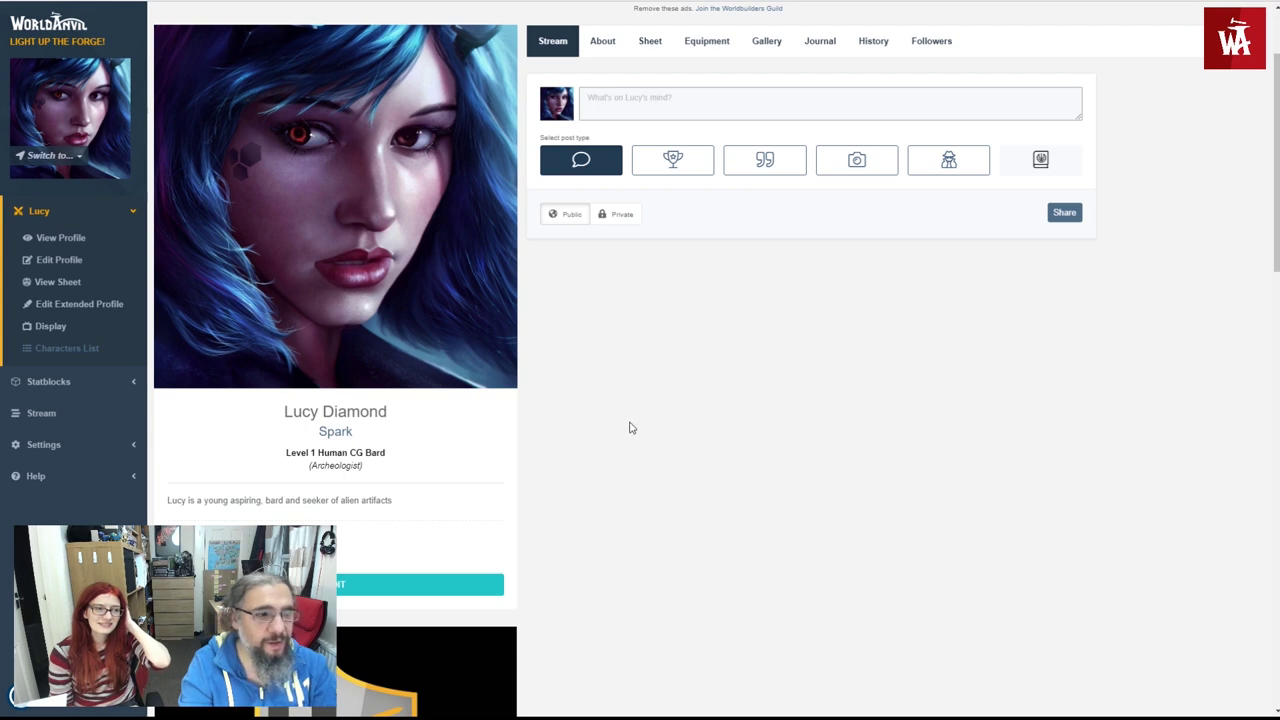
{"action": "left_click", "coordinate": [243, 257]}
{"action": "scroll", "coordinate": [300, 420], "scroll_direction": "down", "scroll_amount": 1}
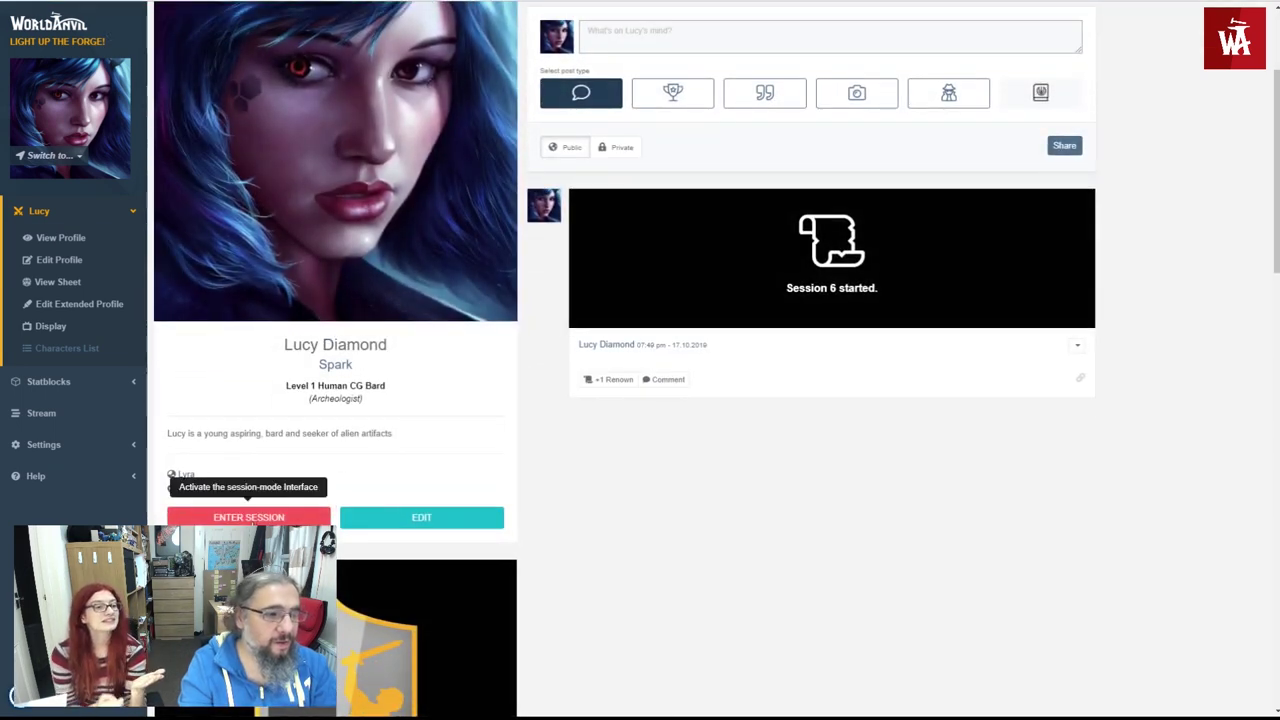
{"action": "scroll", "coordinate": [278, 509], "scroll_direction": "up", "scroll_amount": 3}
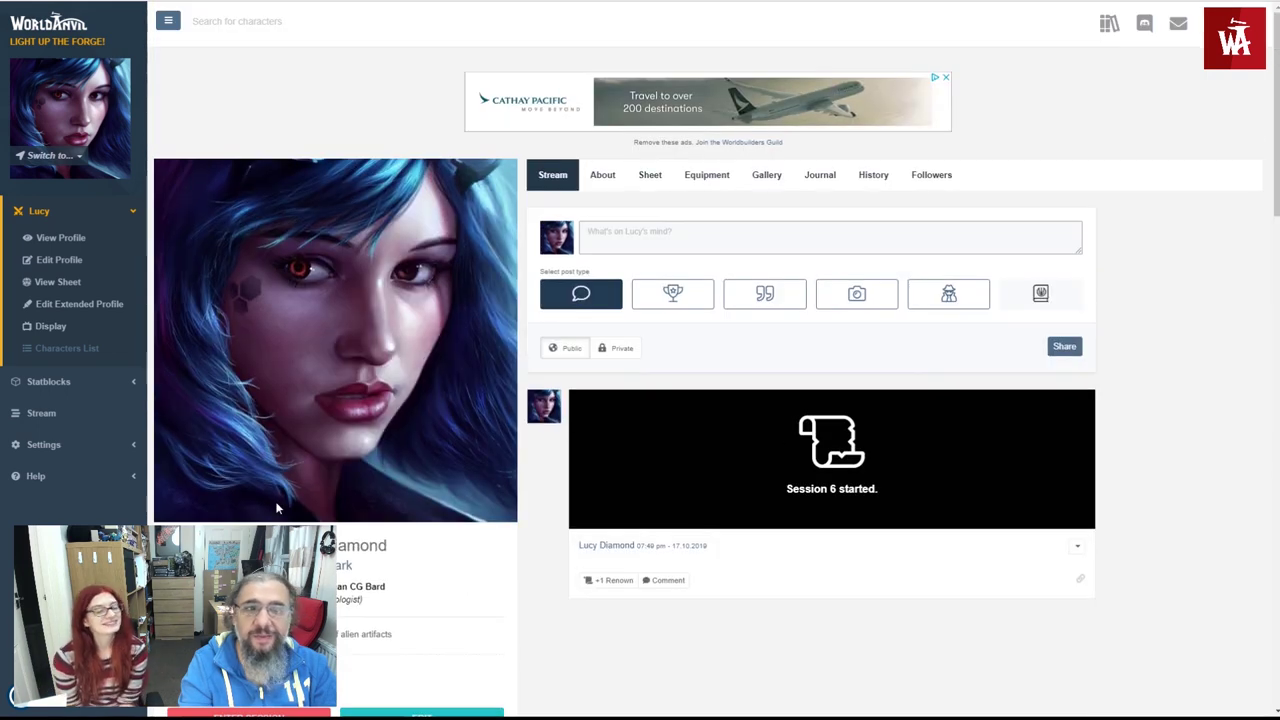
{"action": "scroll", "coordinate": [278, 509], "scroll_direction": "down", "scroll_amount": 2}
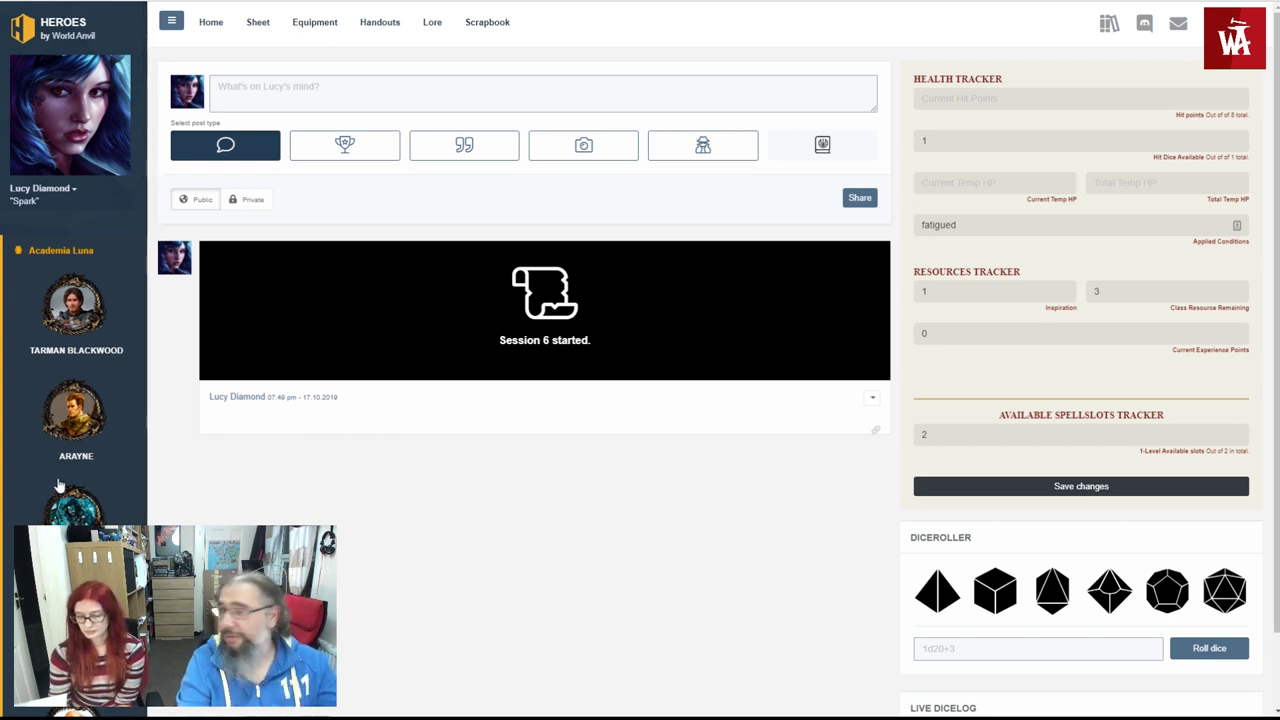
{"action": "left_click", "coordinate": [64, 338]}
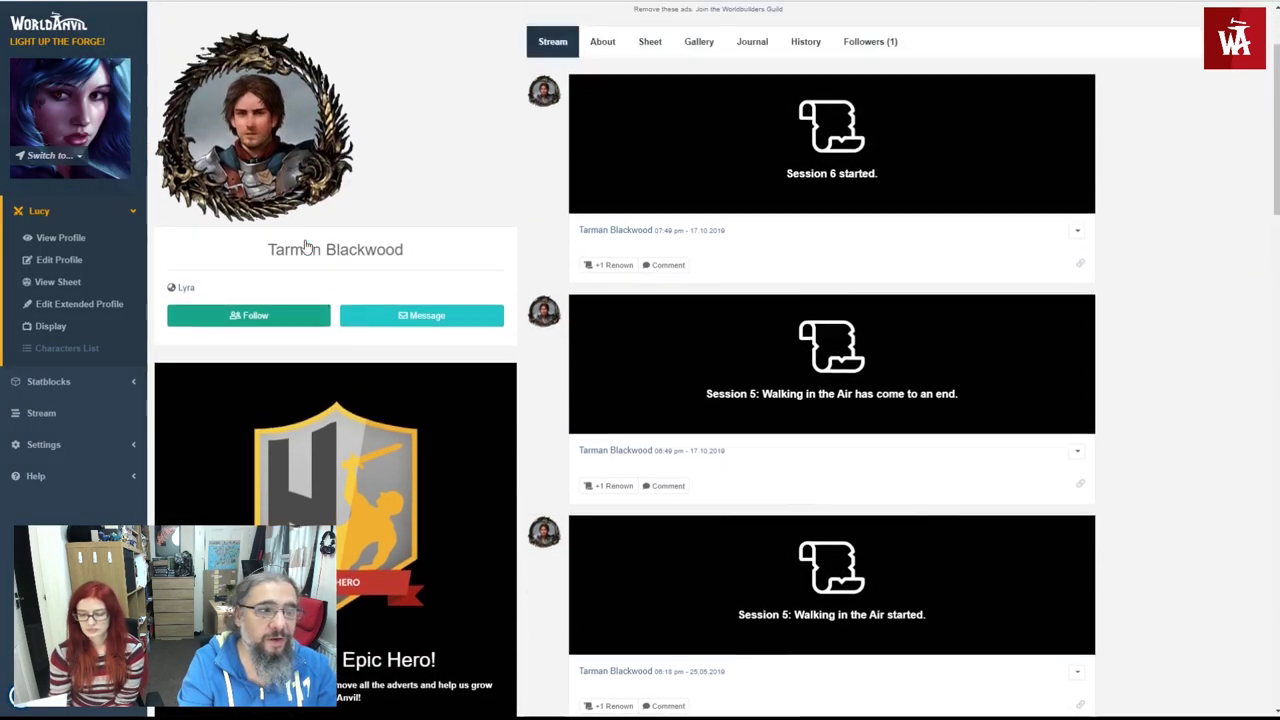
{"action": "key", "text": "alt+Left"}
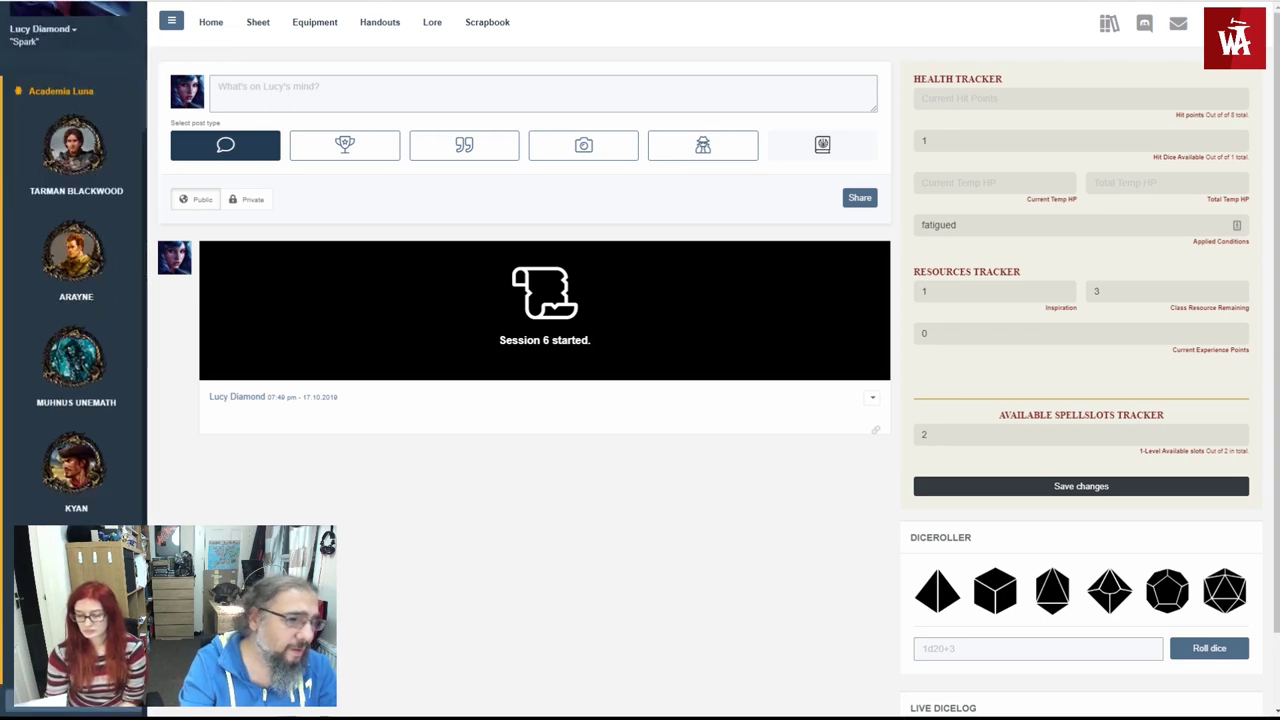
{"action": "left_click", "coordinate": [75, 710]}
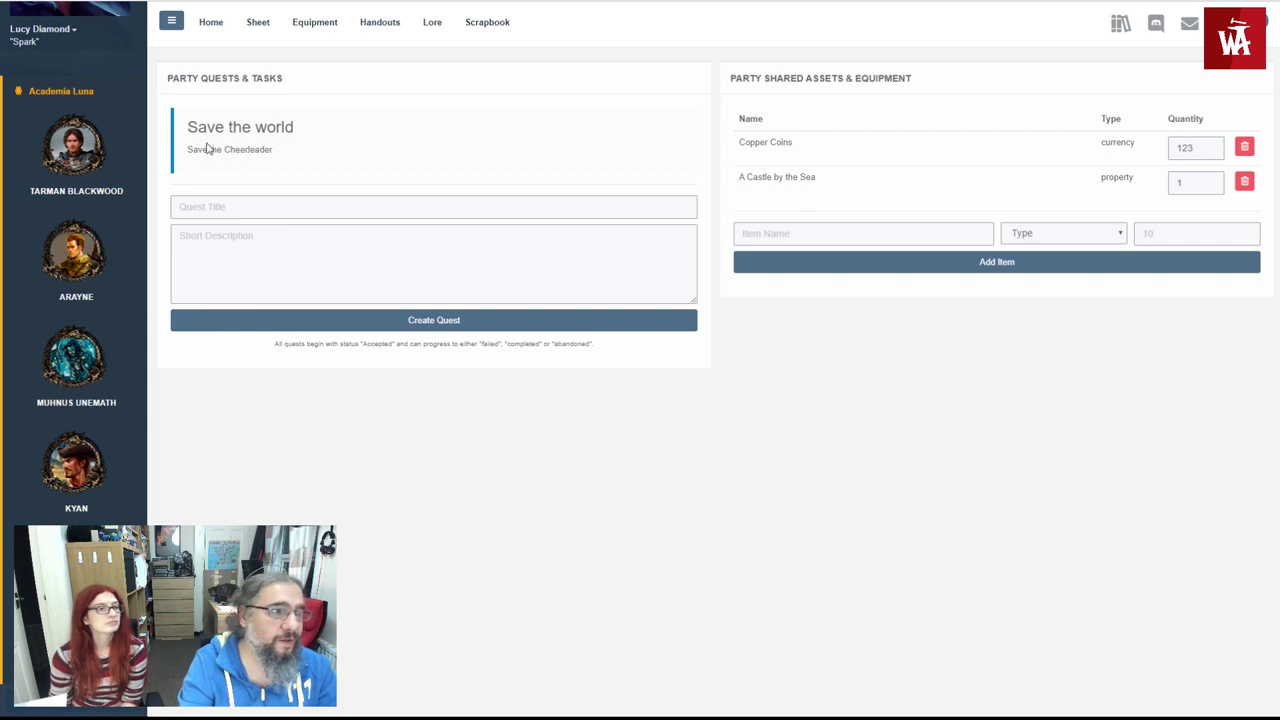
{"action": "left_click_drag", "start_coordinate": [181, 133], "coordinate": [251, 150]}
{"action": "left_click", "coordinate": [251, 150]}
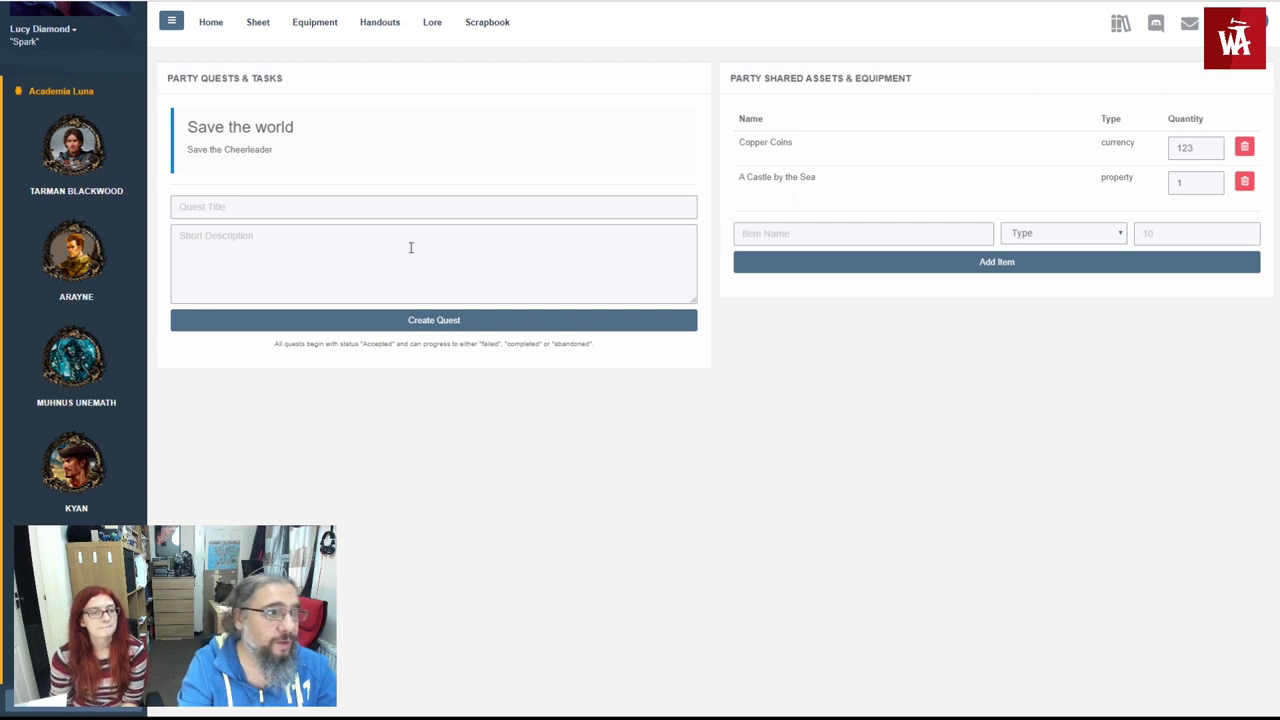
{"action": "left_click", "coordinate": [220, 27]}
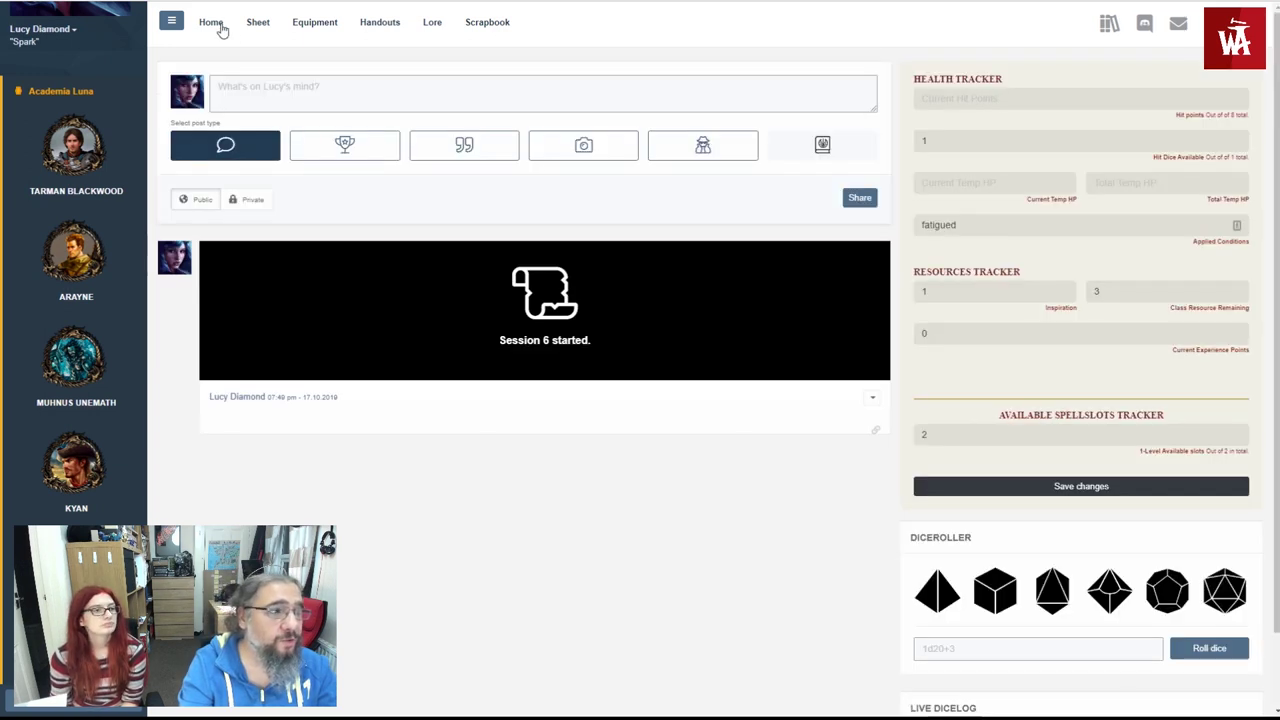
- Share a public status post reading 'Meeting the party for the first time'
{"action": "left_click", "coordinate": [232, 91]}
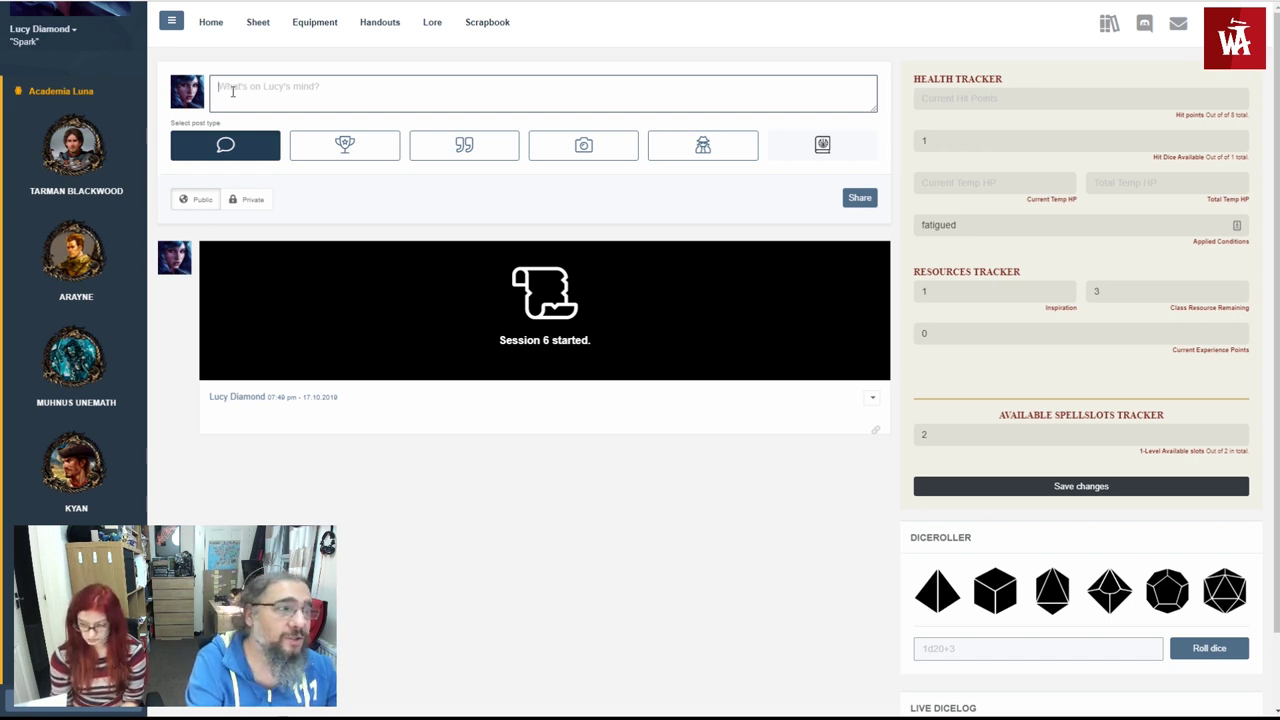
{"action": "type", "text": "M"}
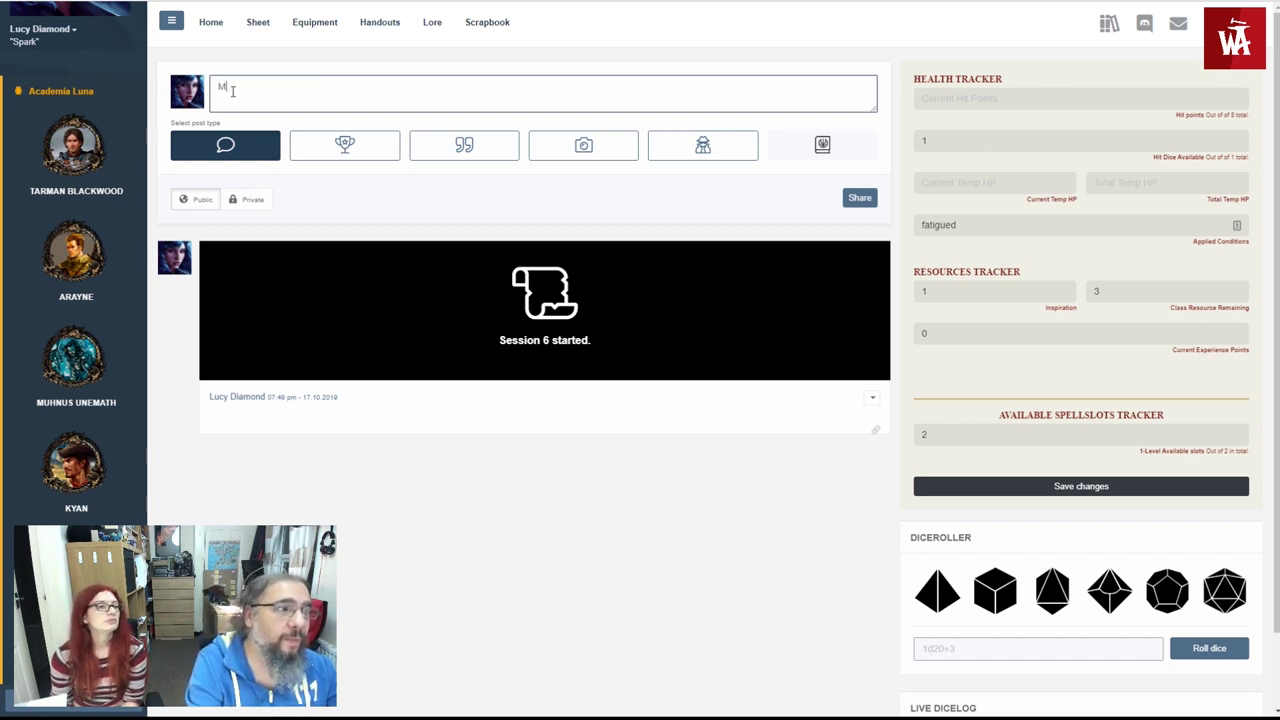
{"action": "type", "text": "eeting the party for the"}
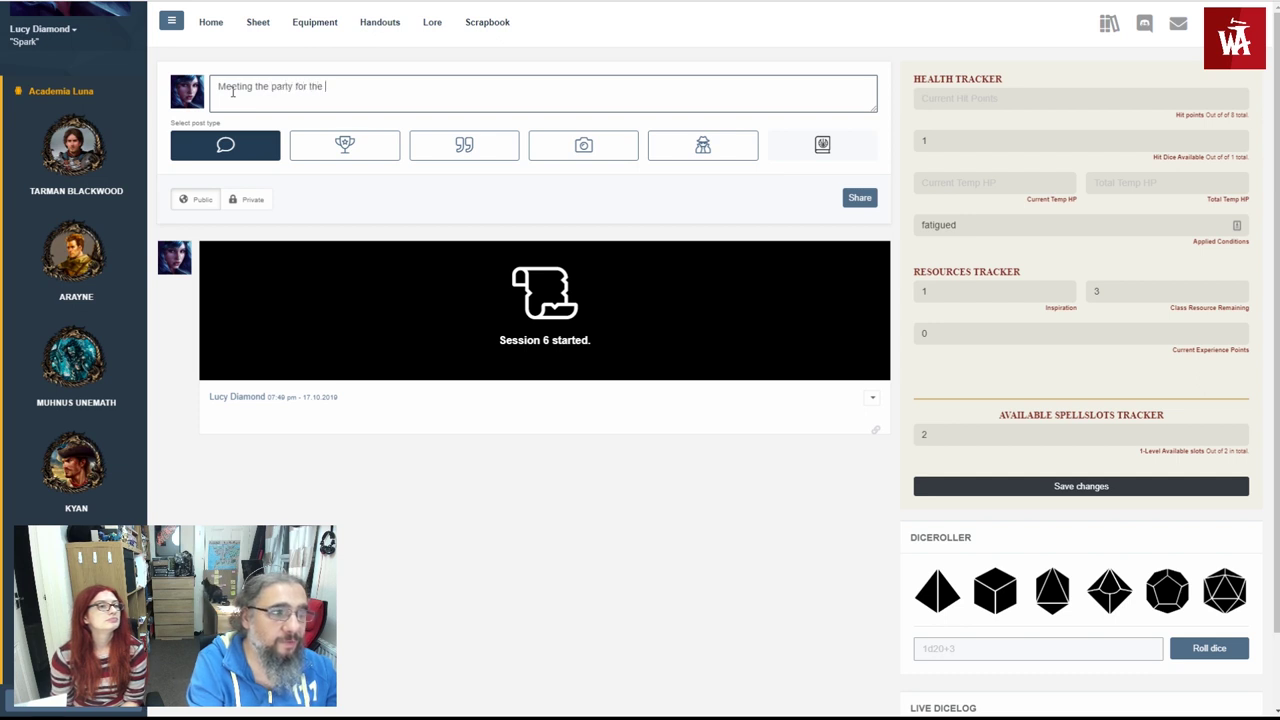
{"action": "type", "text": " first time"}
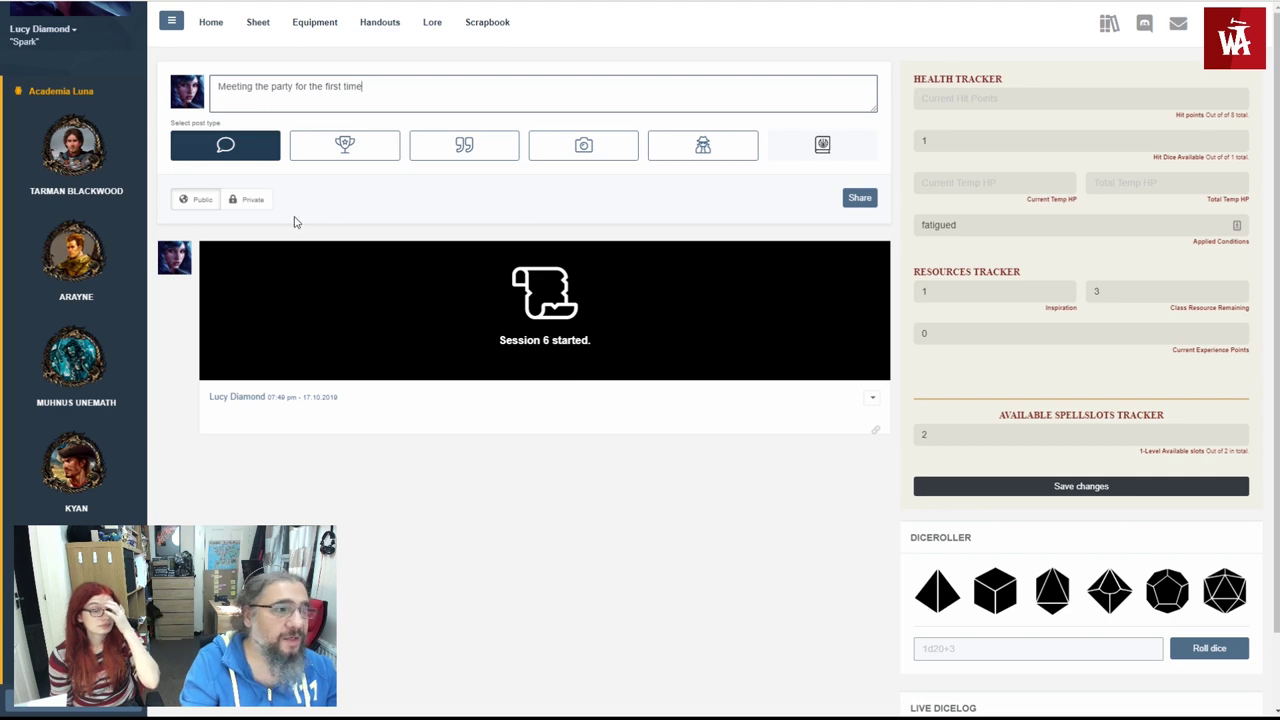
{"action": "left_click", "coordinate": [237, 208]}
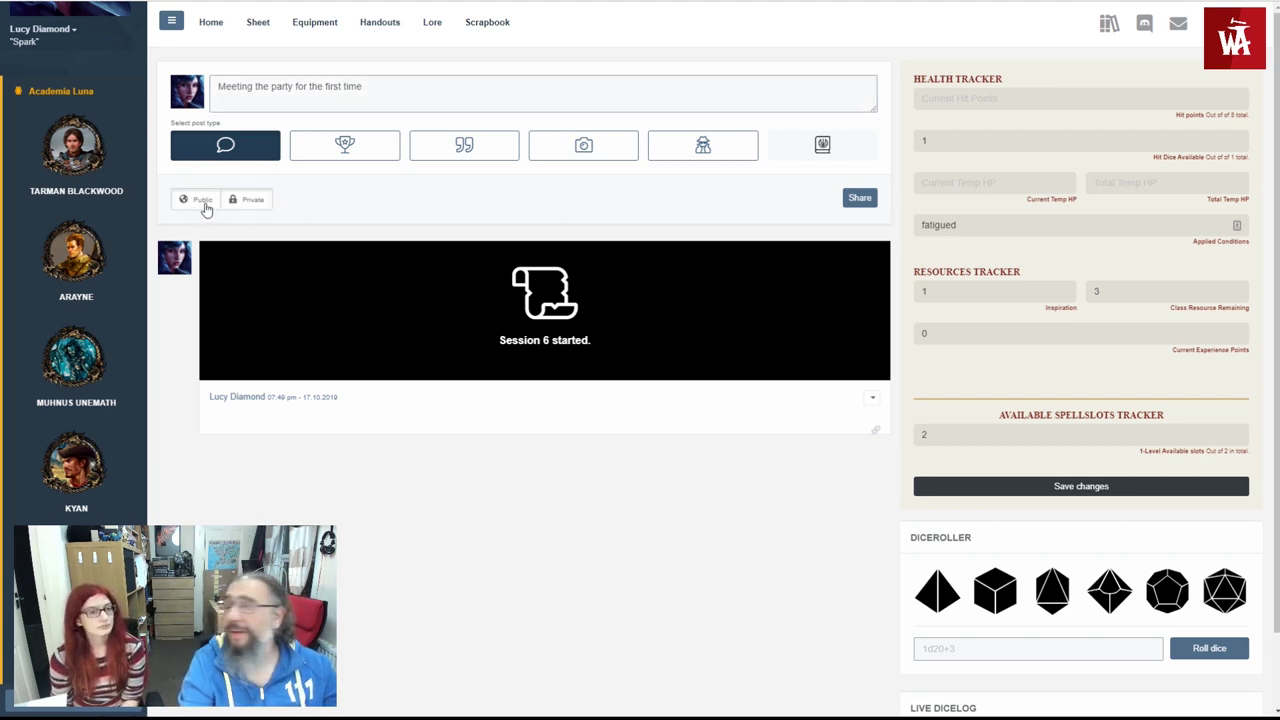
{"action": "left_click", "coordinate": [203, 208]}
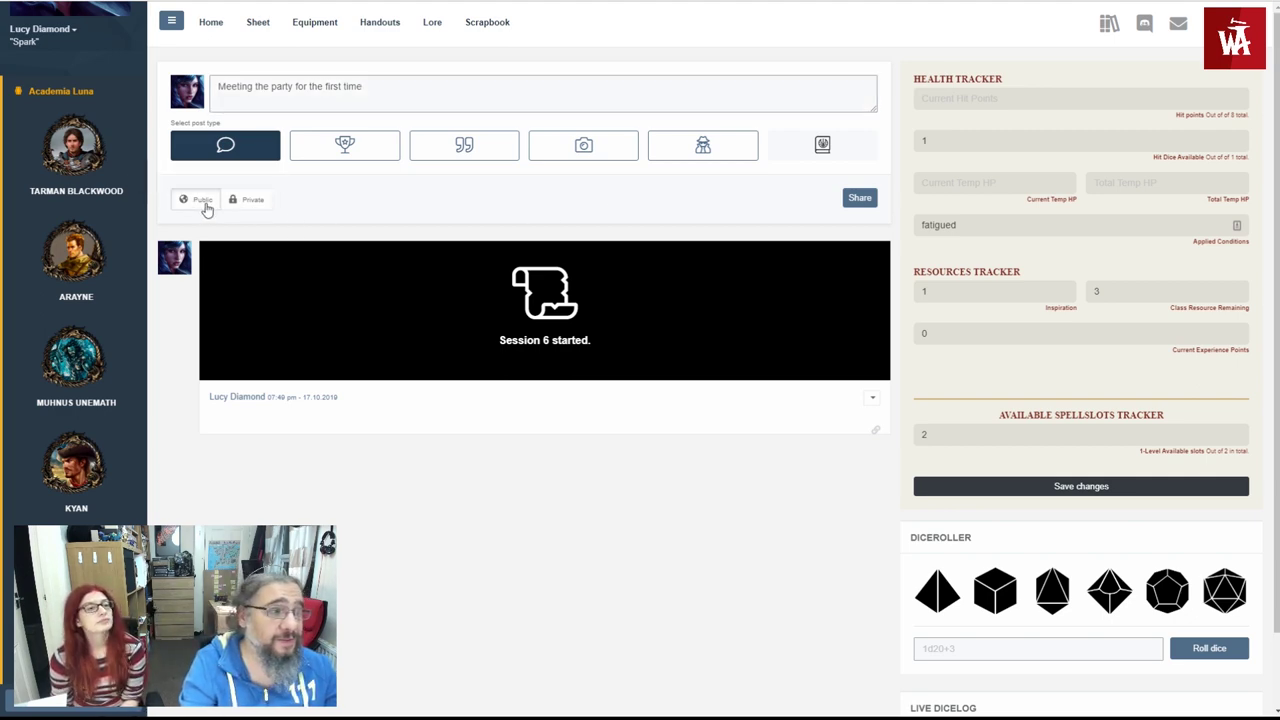
{"action": "left_click", "coordinate": [862, 198]}
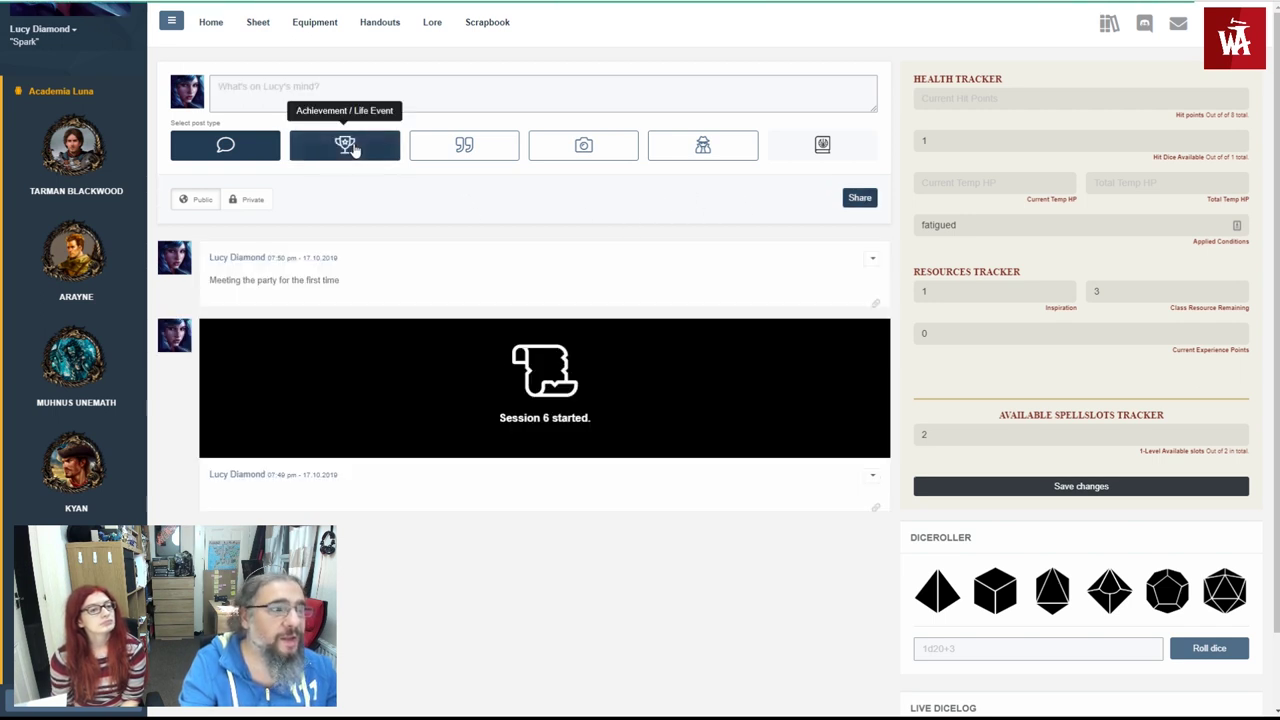
- Share a Relationship achievement 'Meeting the Academia Luna Members' described 'Making new friends!'
{"action": "left_click", "coordinate": [350, 148]}
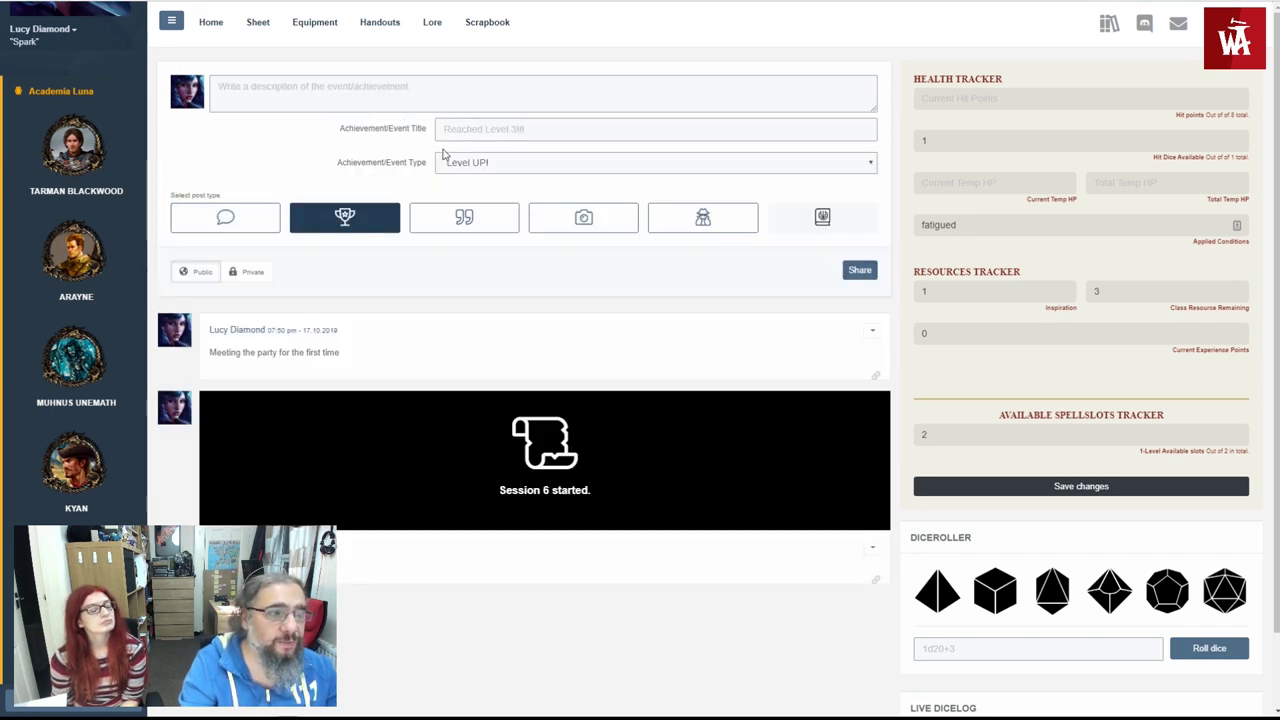
{"action": "left_click", "coordinate": [443, 160]}
{"action": "left_click", "coordinate": [486, 223]}
{"action": "left_click", "coordinate": [408, 110]}
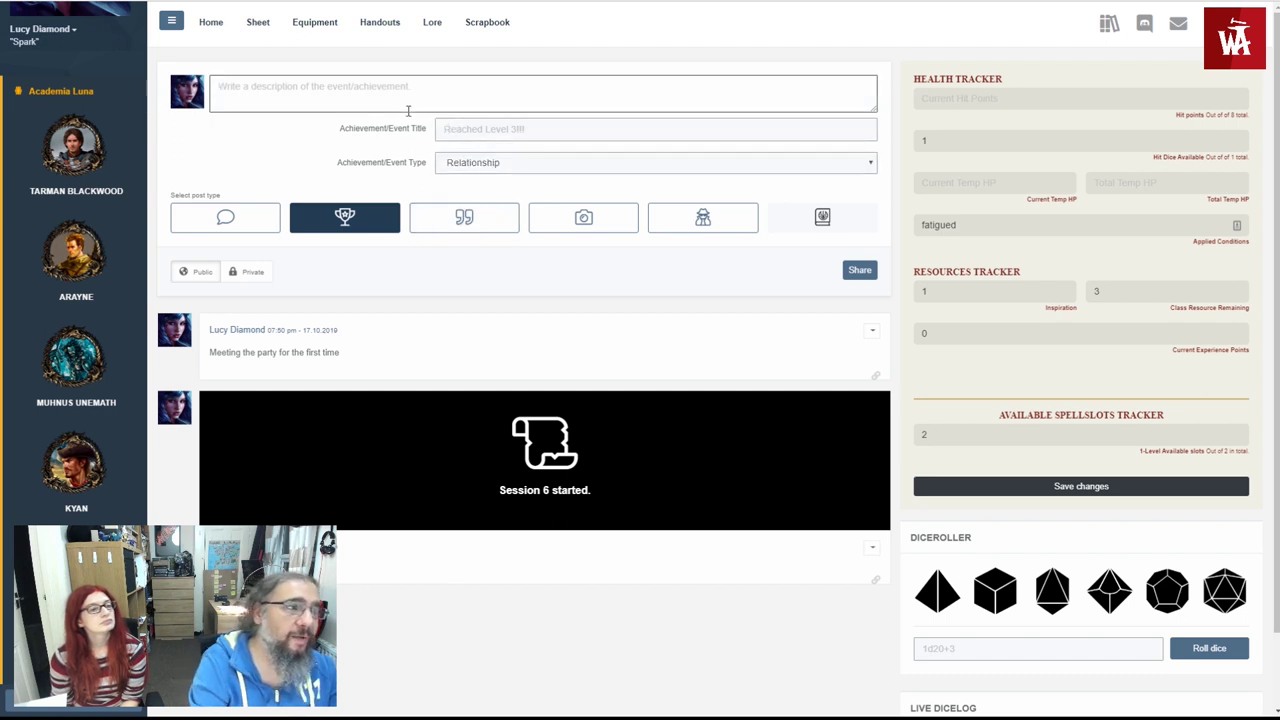
{"action": "type", "text": "Making new friends!"}
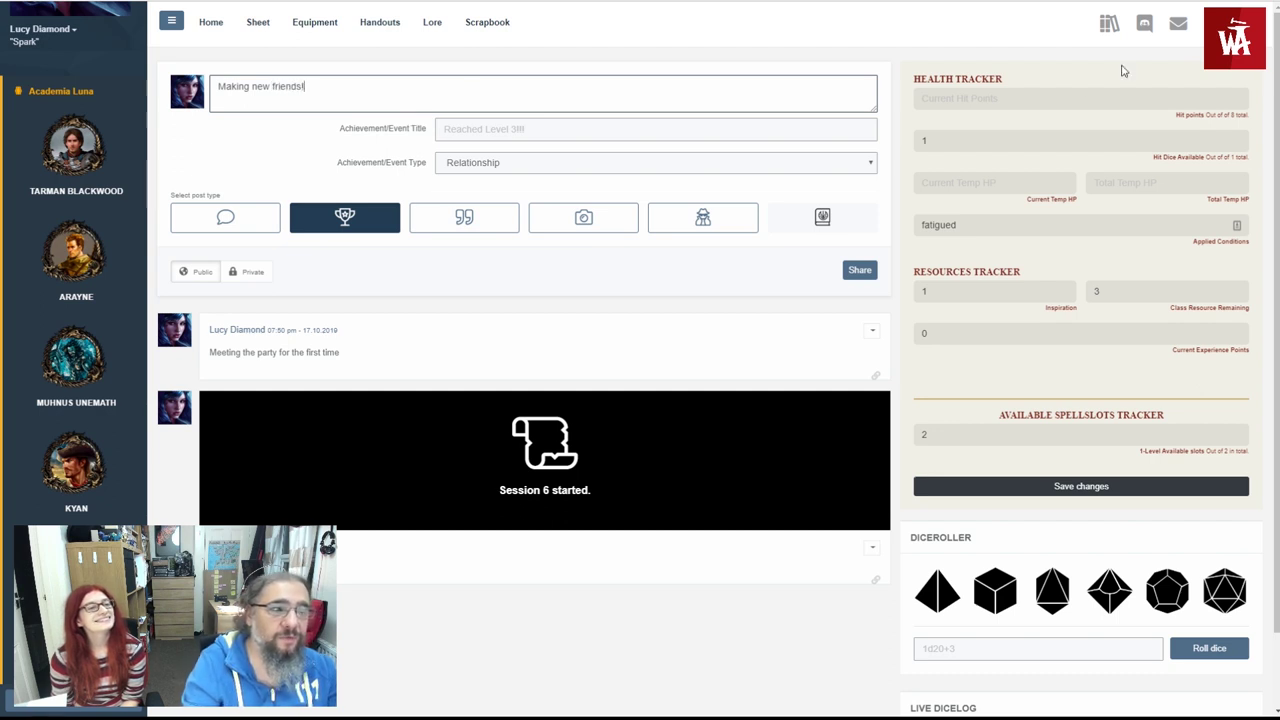
{"action": "left_click", "coordinate": [565, 129]}
{"action": "type", "text": "Meeting the Aca"}
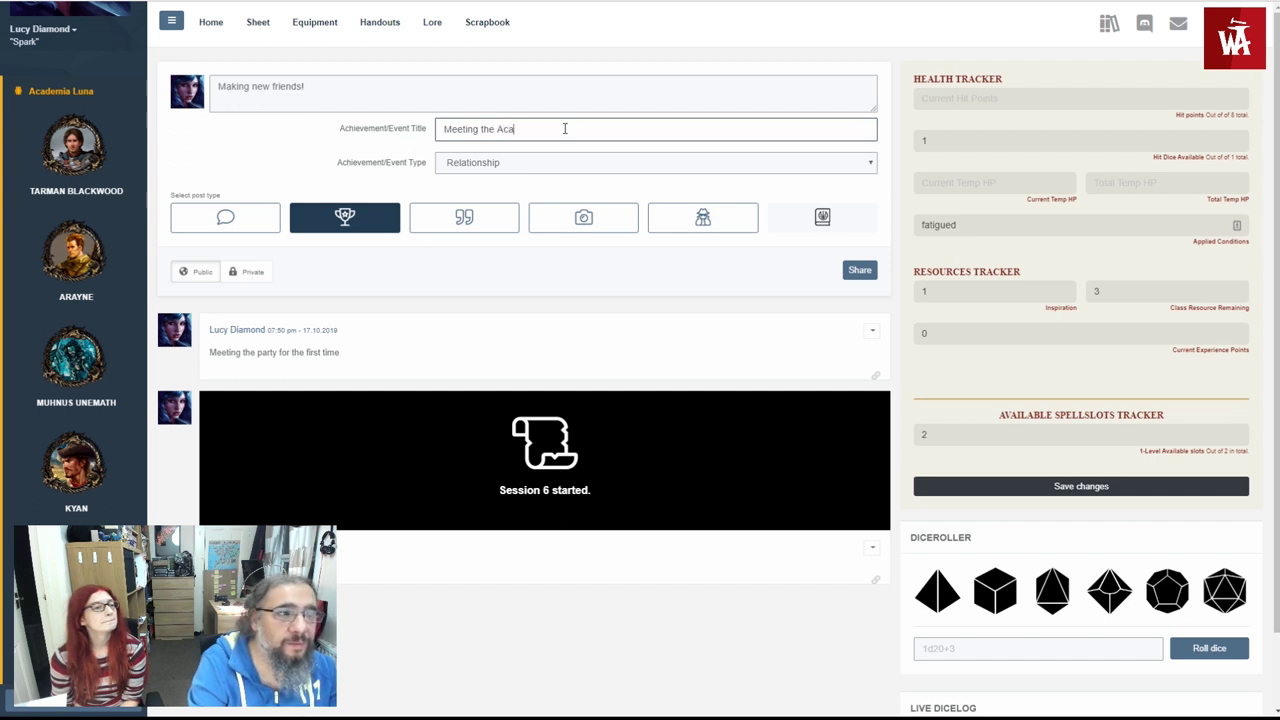
{"action": "type", "text": "demia Luna Members"}
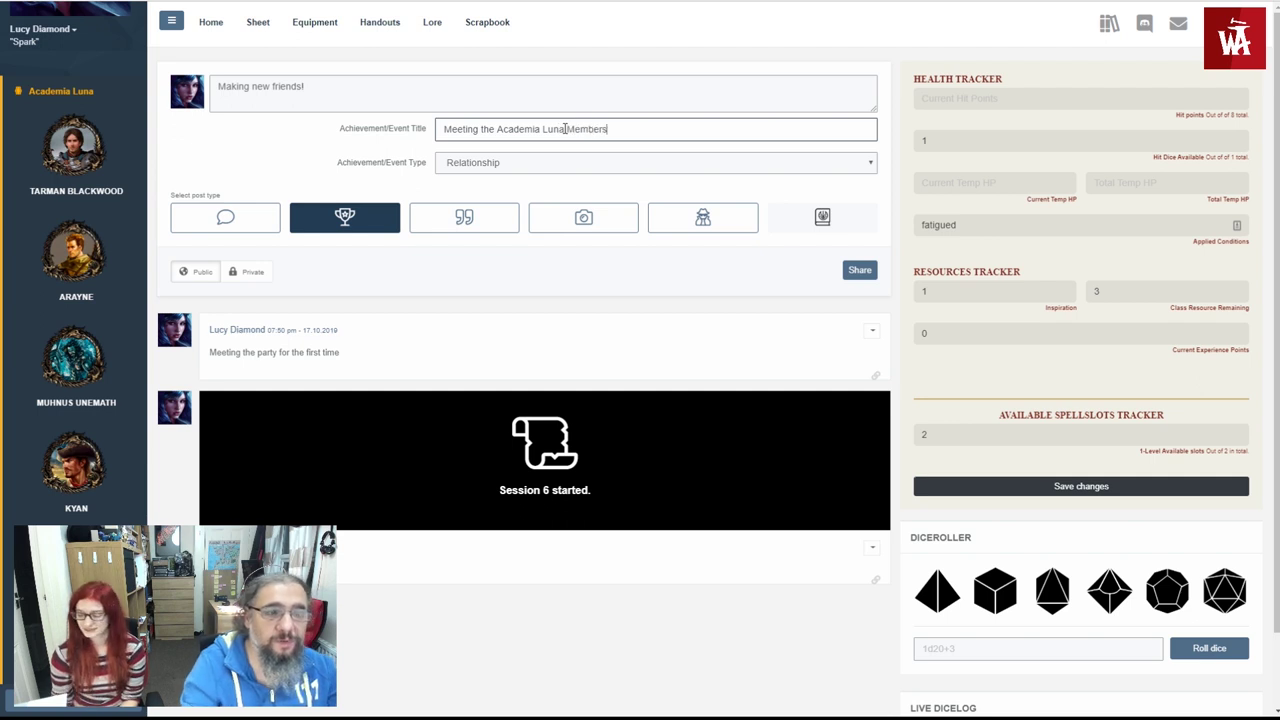
{"action": "left_click", "coordinate": [858, 268]}
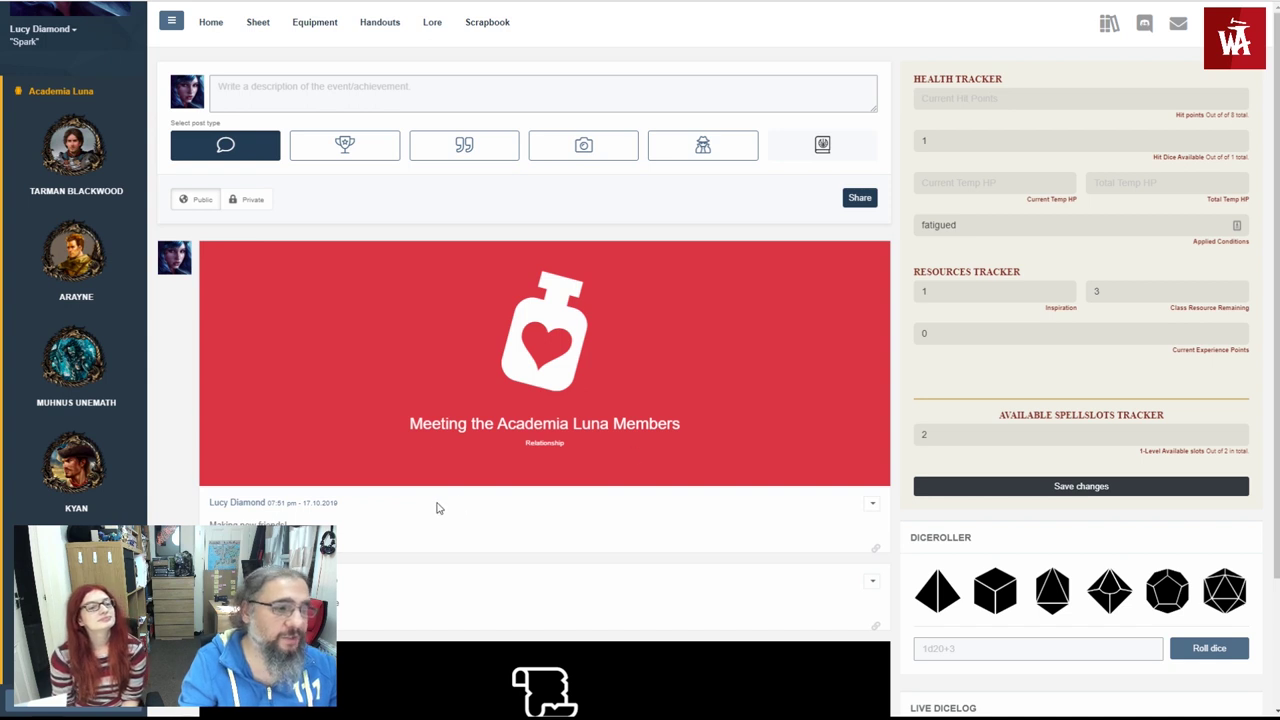
{"action": "scroll", "coordinate": [415, 478], "scroll_direction": "down", "scroll_amount": 1}
{"action": "scroll", "coordinate": [415, 477], "scroll_direction": "up", "scroll_amount": 1}
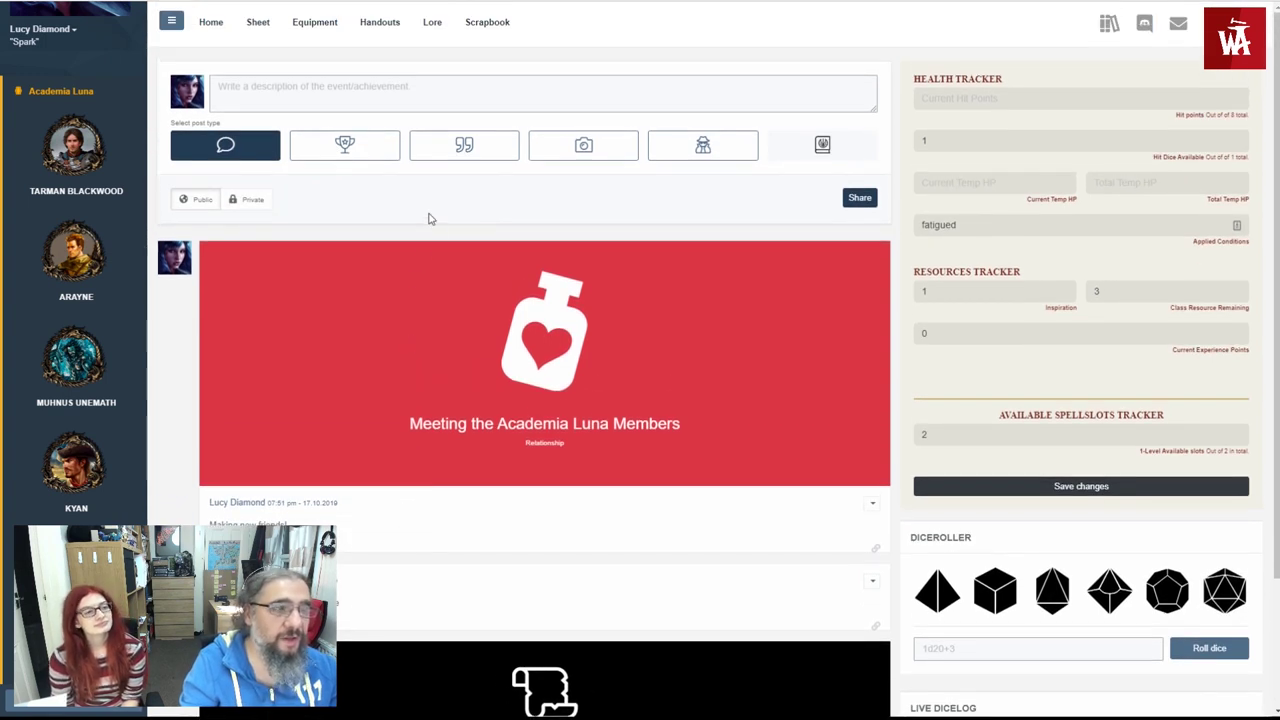
- Share the quote 'New friends are awesome' credited to 'Me', then switch to an Out of Character post
{"action": "left_click", "coordinate": [464, 145]}
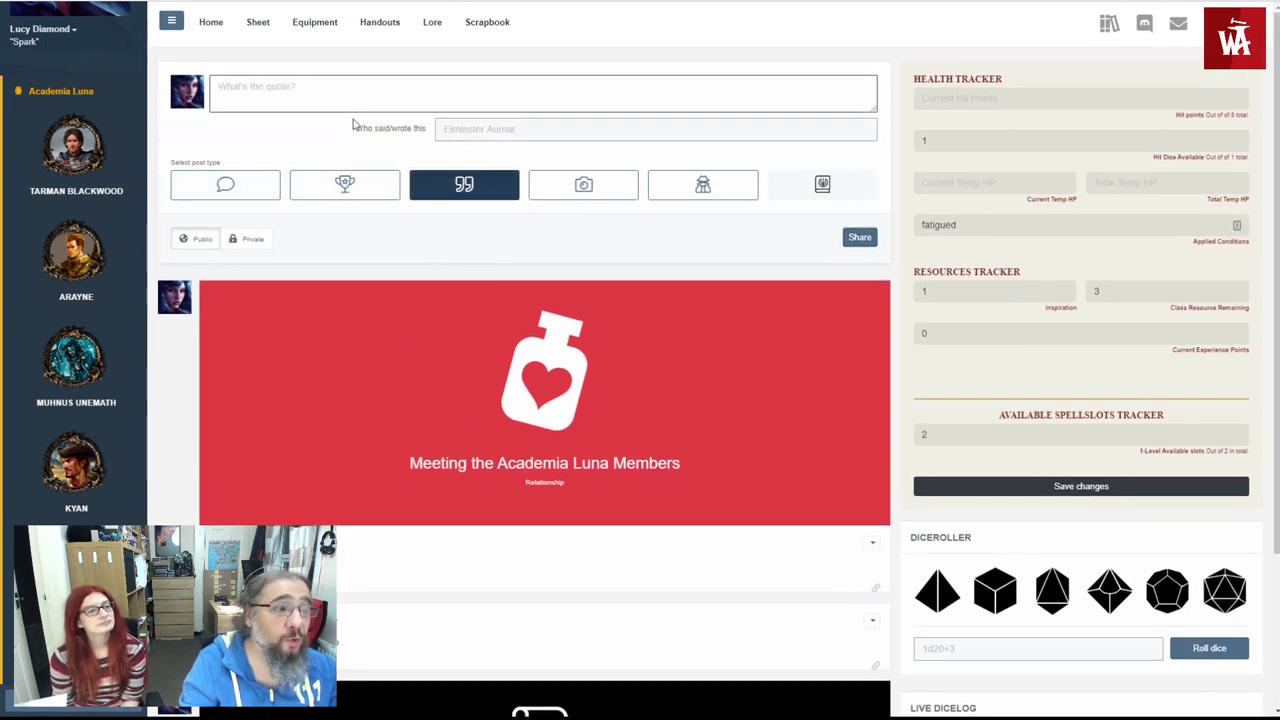
{"action": "type", "text": "What"}
{"action": "key", "text": "ctrl+a"}
{"action": "type", "text": "New friends are awesome"}
{"action": "key", "text": "Tab"}
{"action": "type", "text": "Me"}
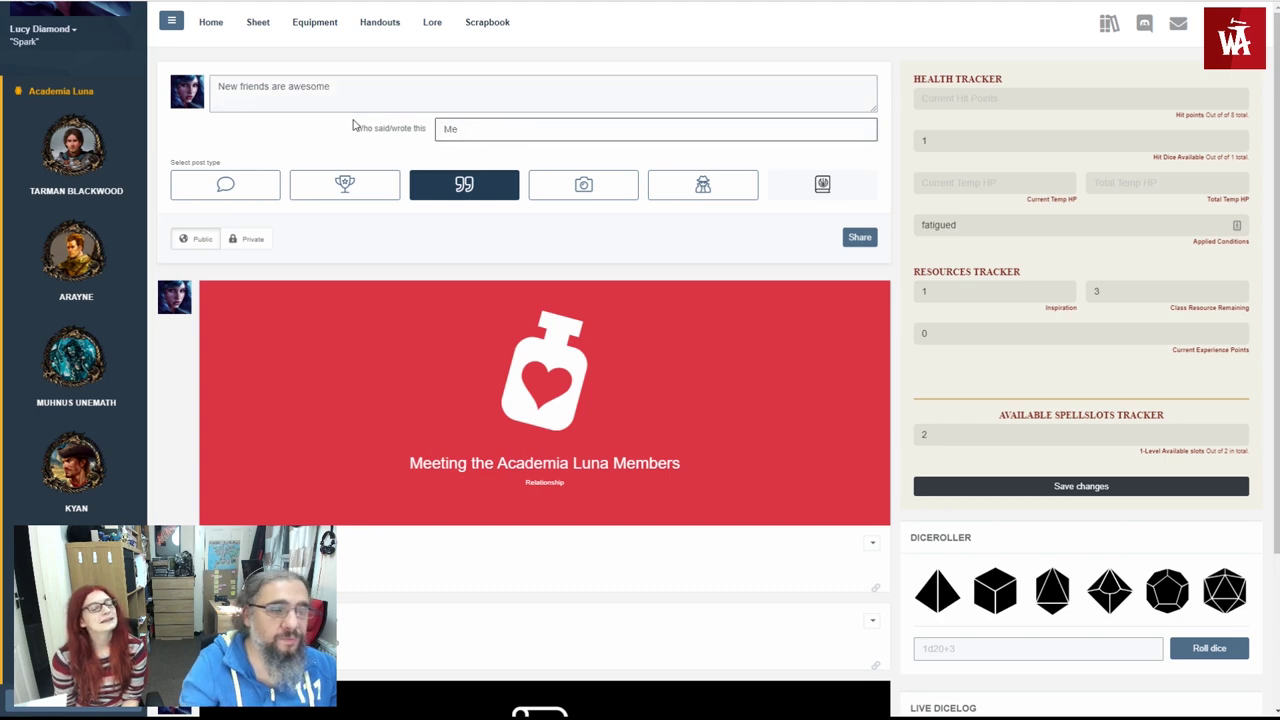
{"action": "left_click", "coordinate": [860, 237]}
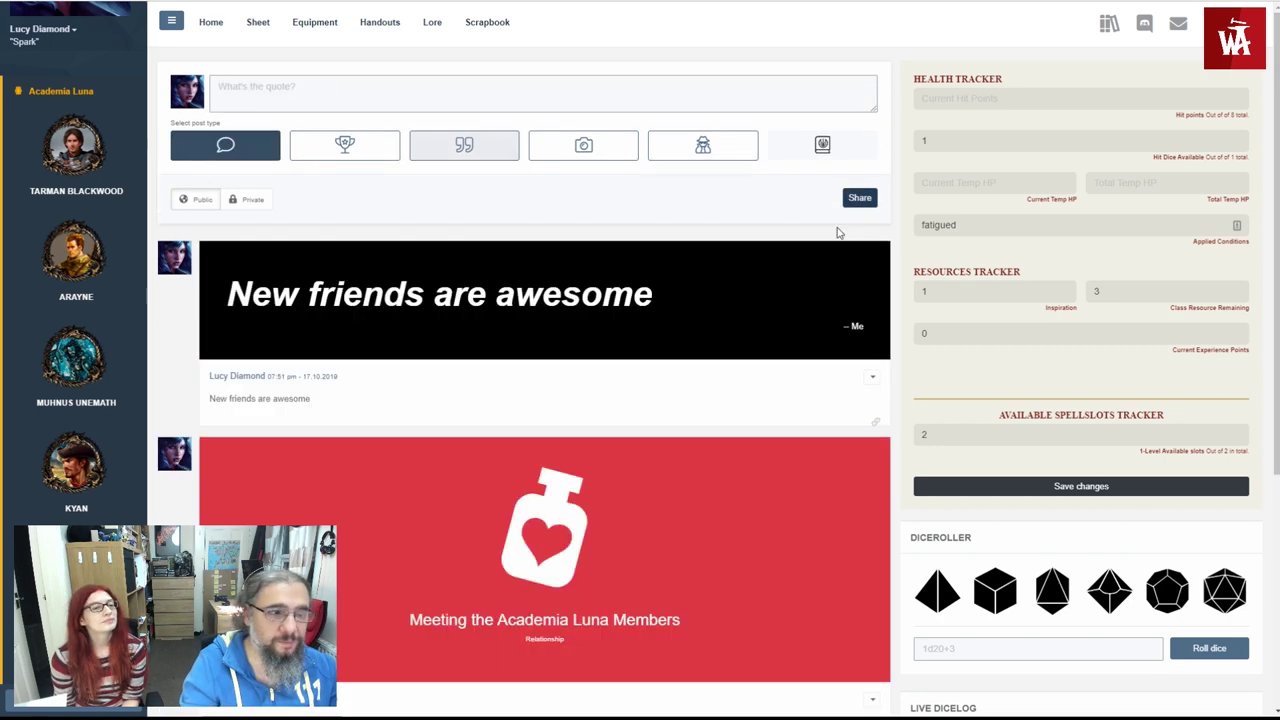
{"action": "left_click", "coordinate": [610, 152]}
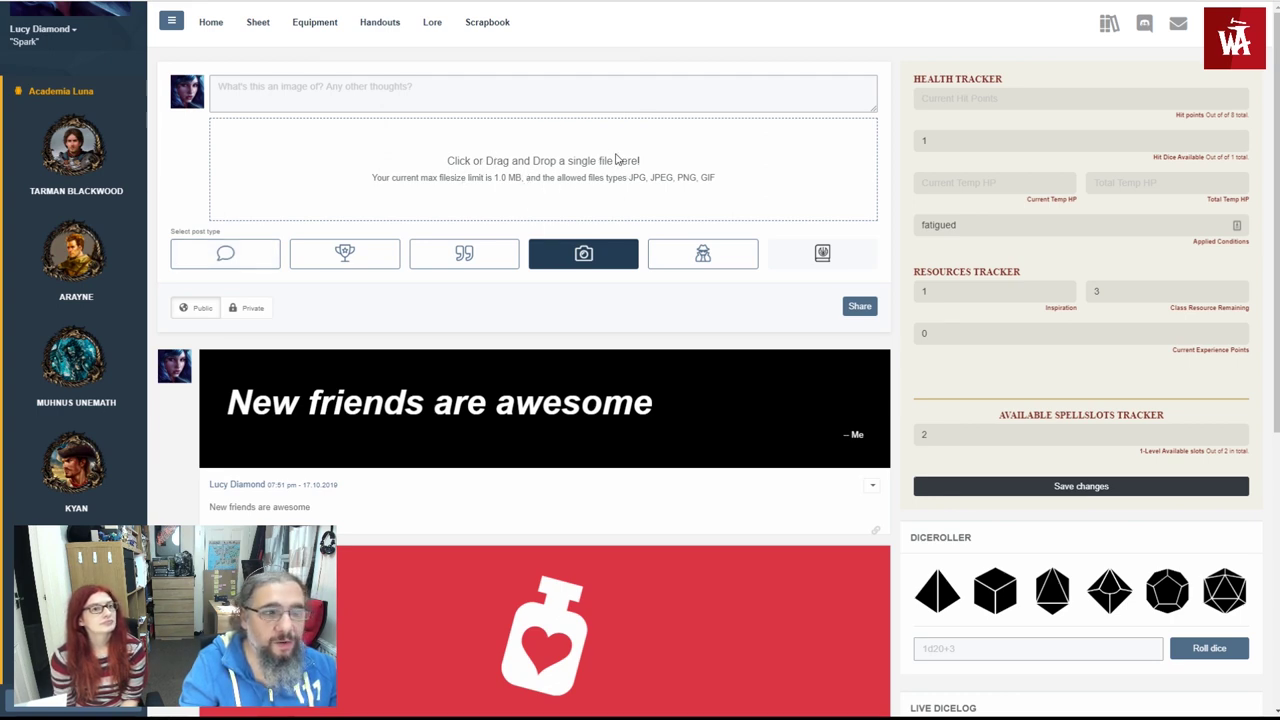
{"action": "left_click", "coordinate": [655, 254]}
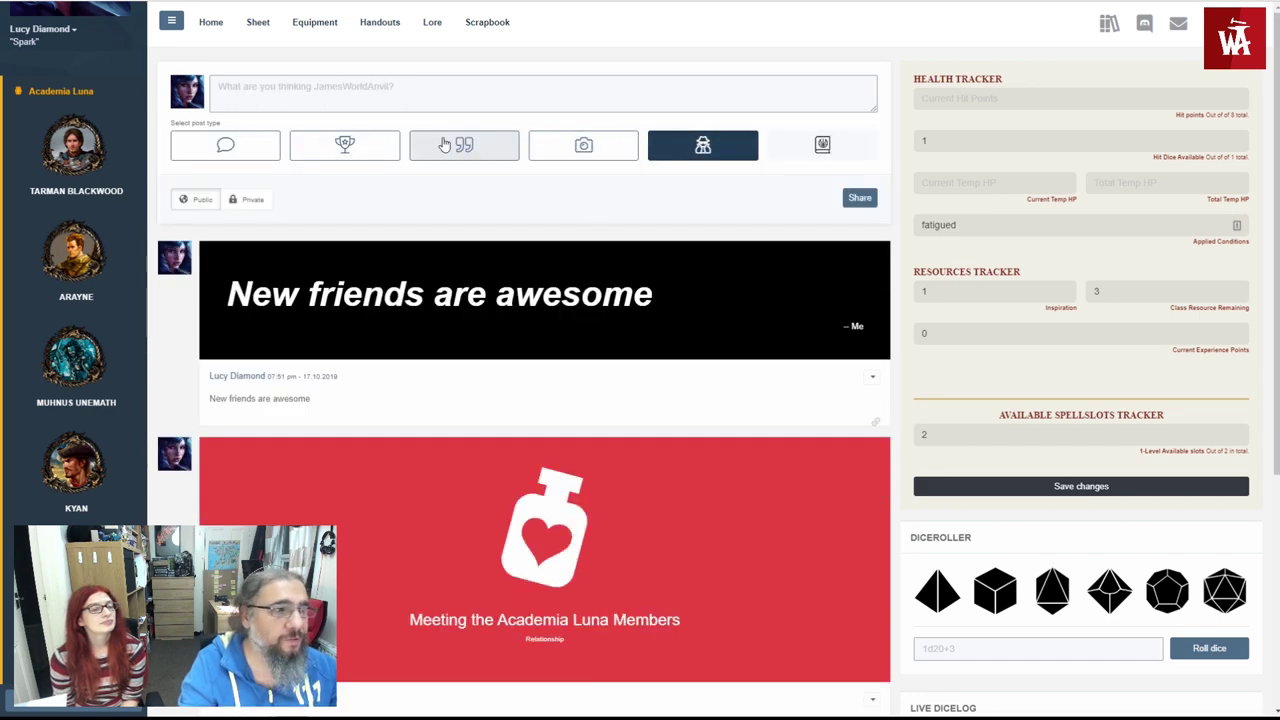
- Publish a private out-of-character note about forgetting spells
{"action": "left_click", "coordinate": [374, 90]}
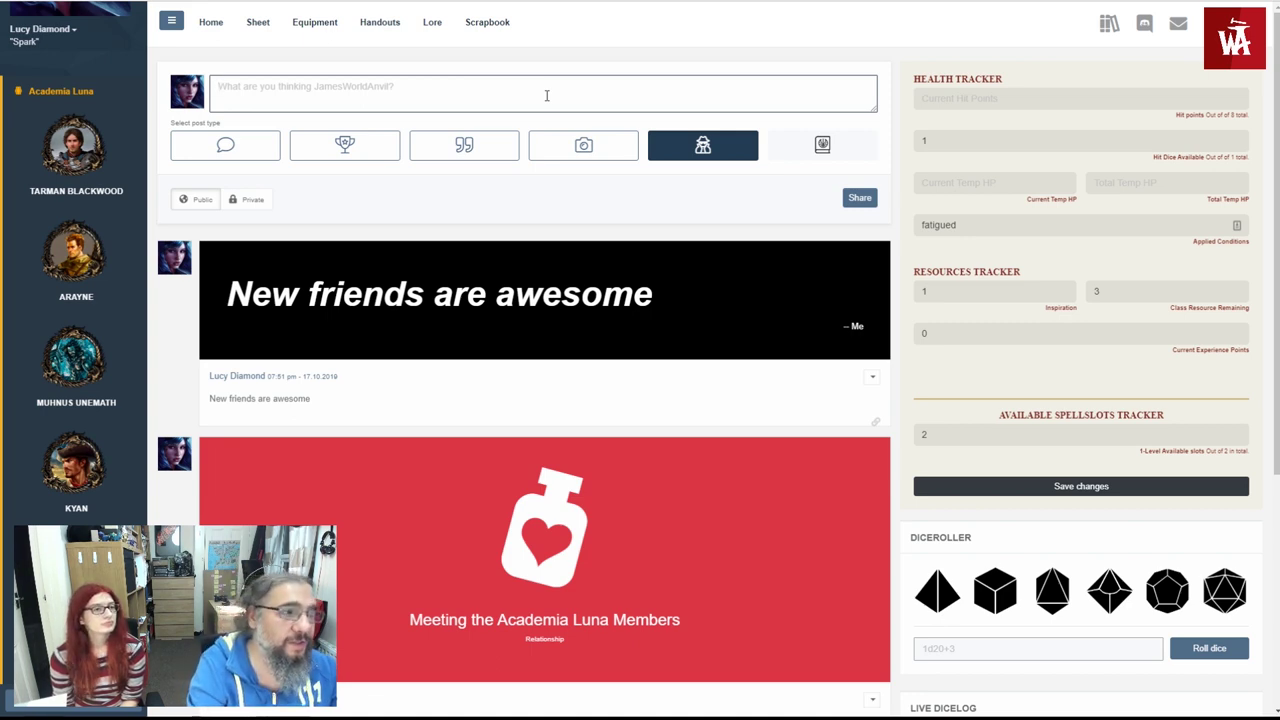
{"action": "type", "text": "I"}
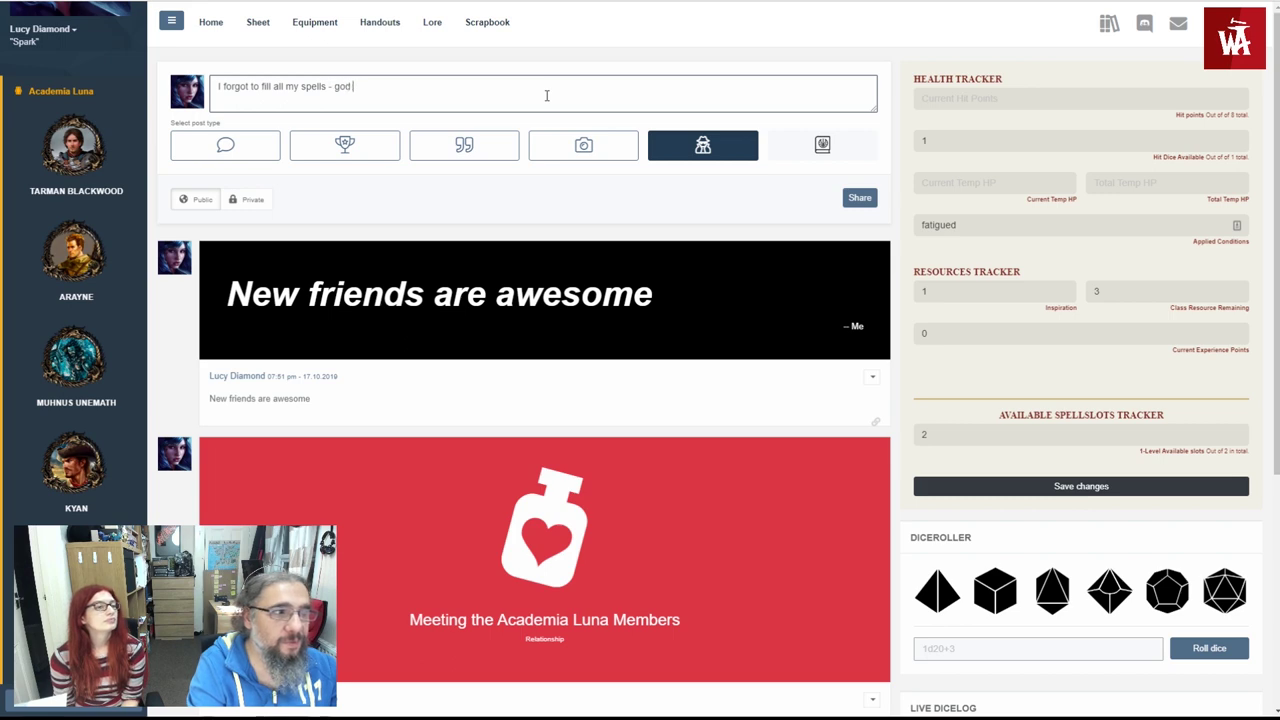
{"action": "type", "text": "ammit"}
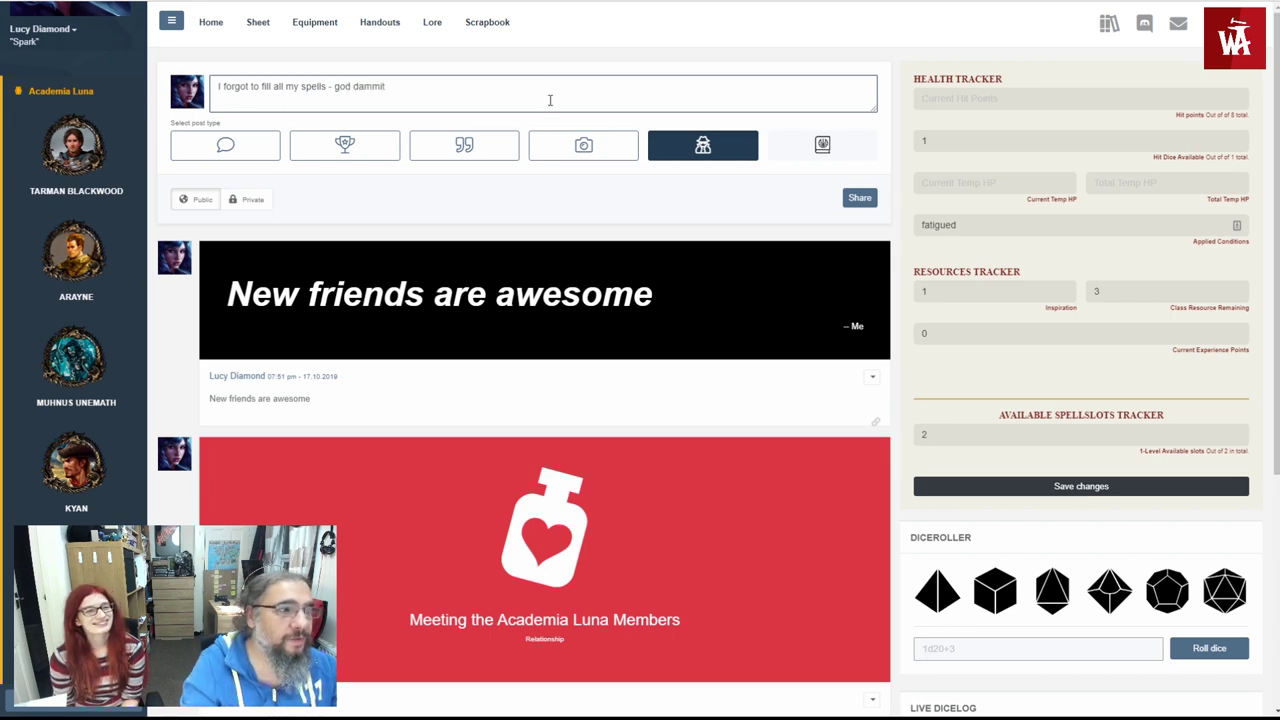
{"action": "left_click", "coordinate": [255, 202]}
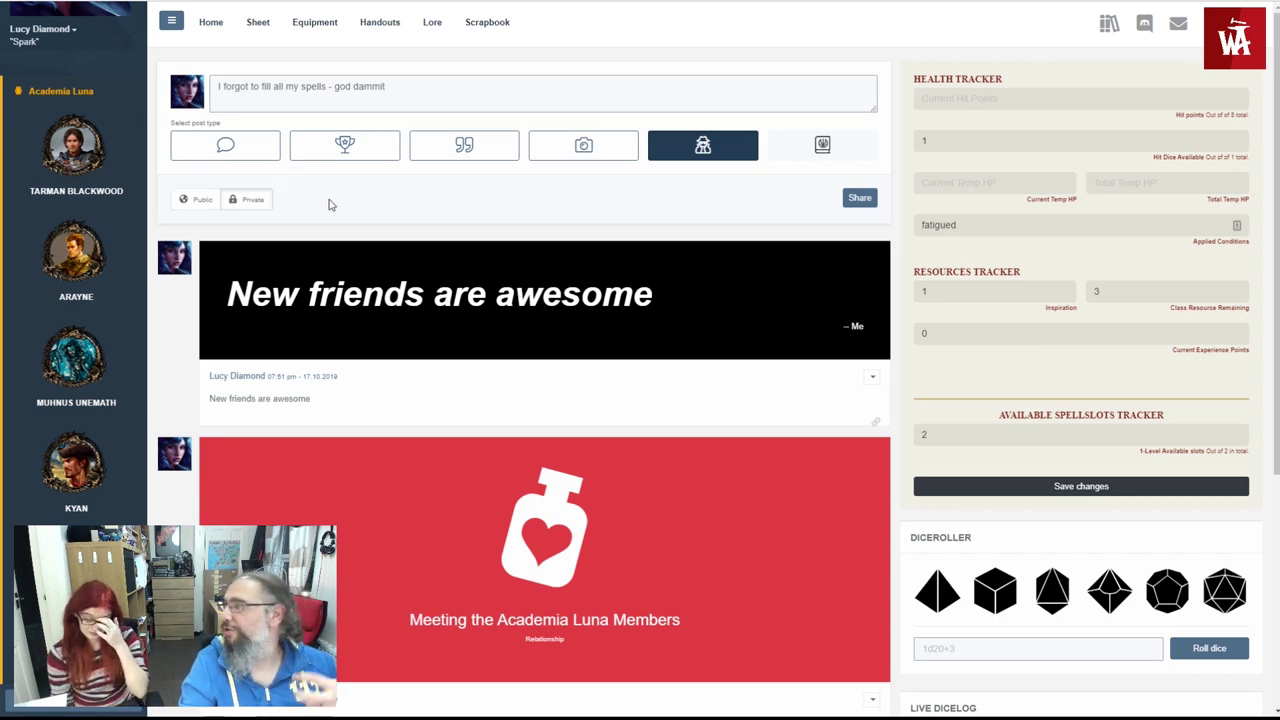
{"action": "left_click", "coordinate": [859, 198]}
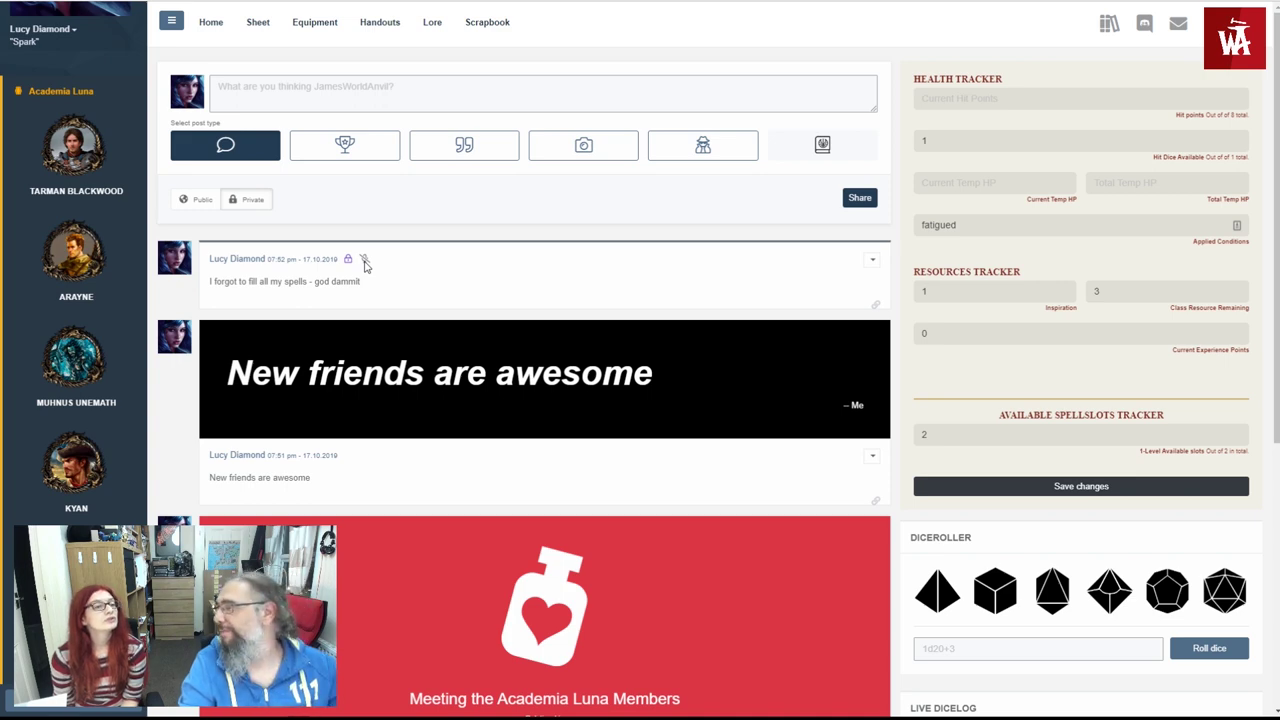
- Publish a public out-of-character post saying 'These people are amazing!'
{"action": "left_click", "coordinate": [364, 260]}
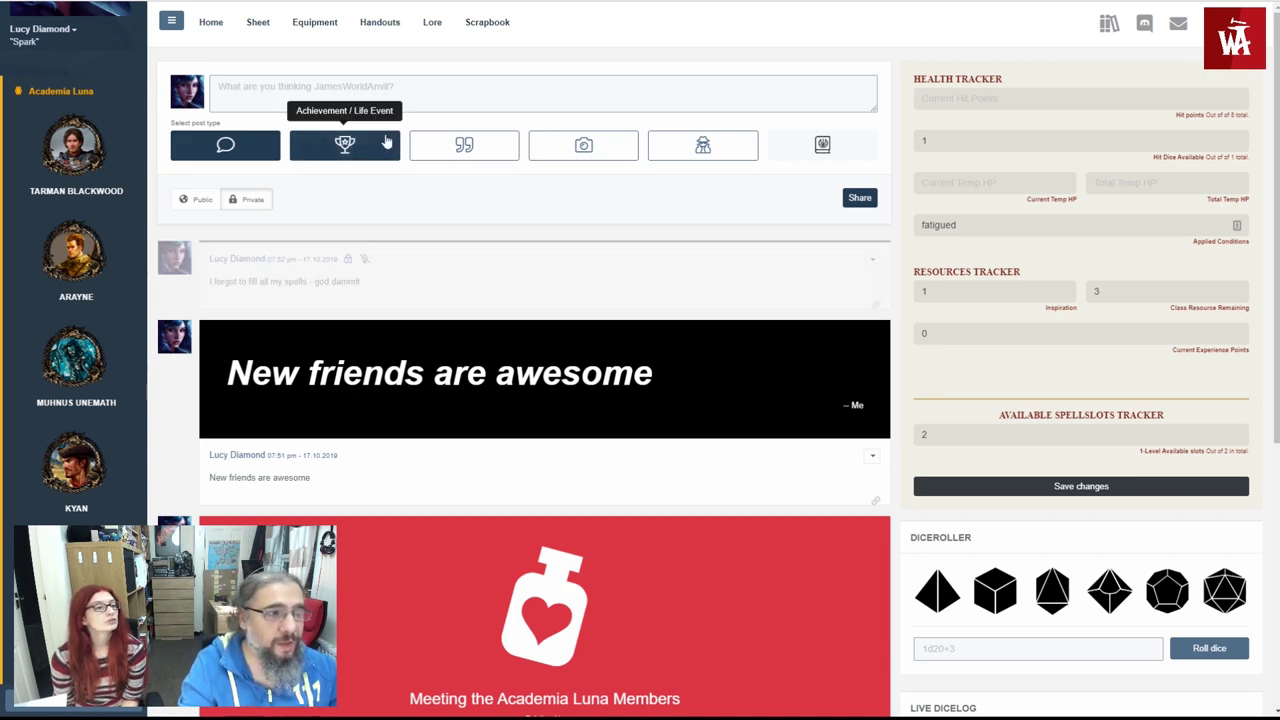
{"action": "left_click", "coordinate": [705, 147]}
{"action": "left_click", "coordinate": [547, 88]}
{"action": "type", "text": "These peo"}
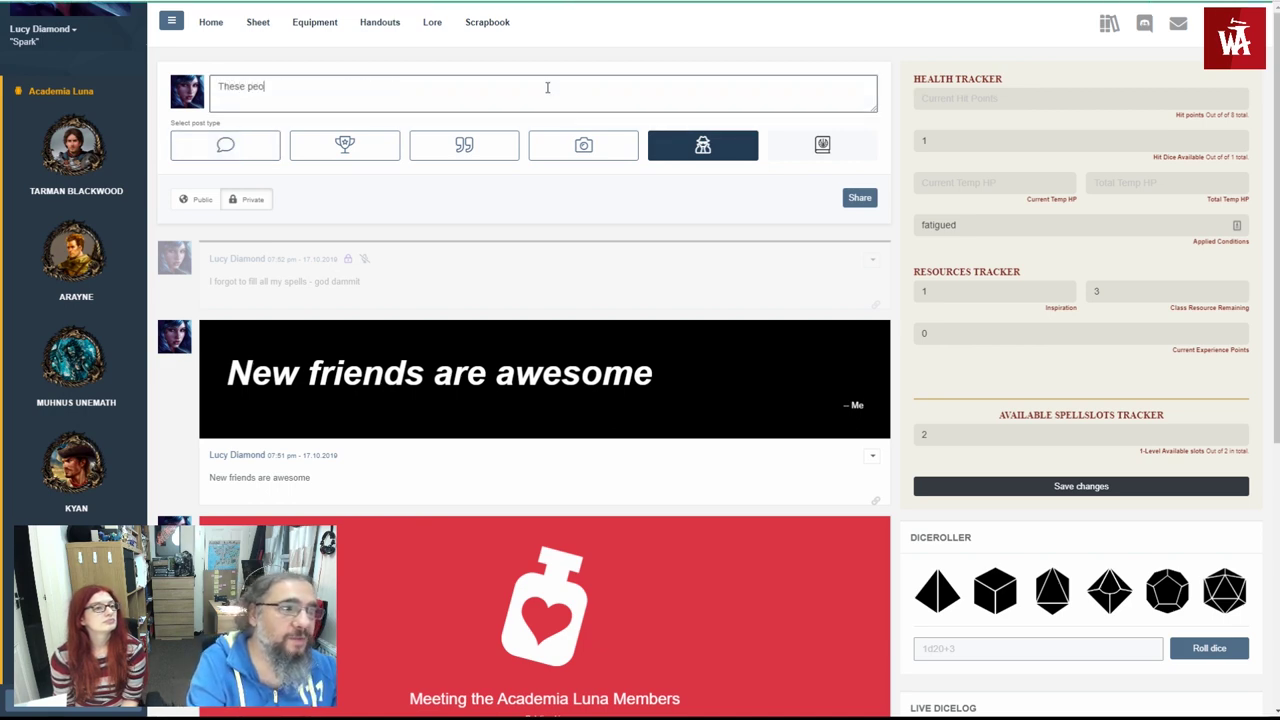
{"action": "type", "text": "ple are amazing!"}
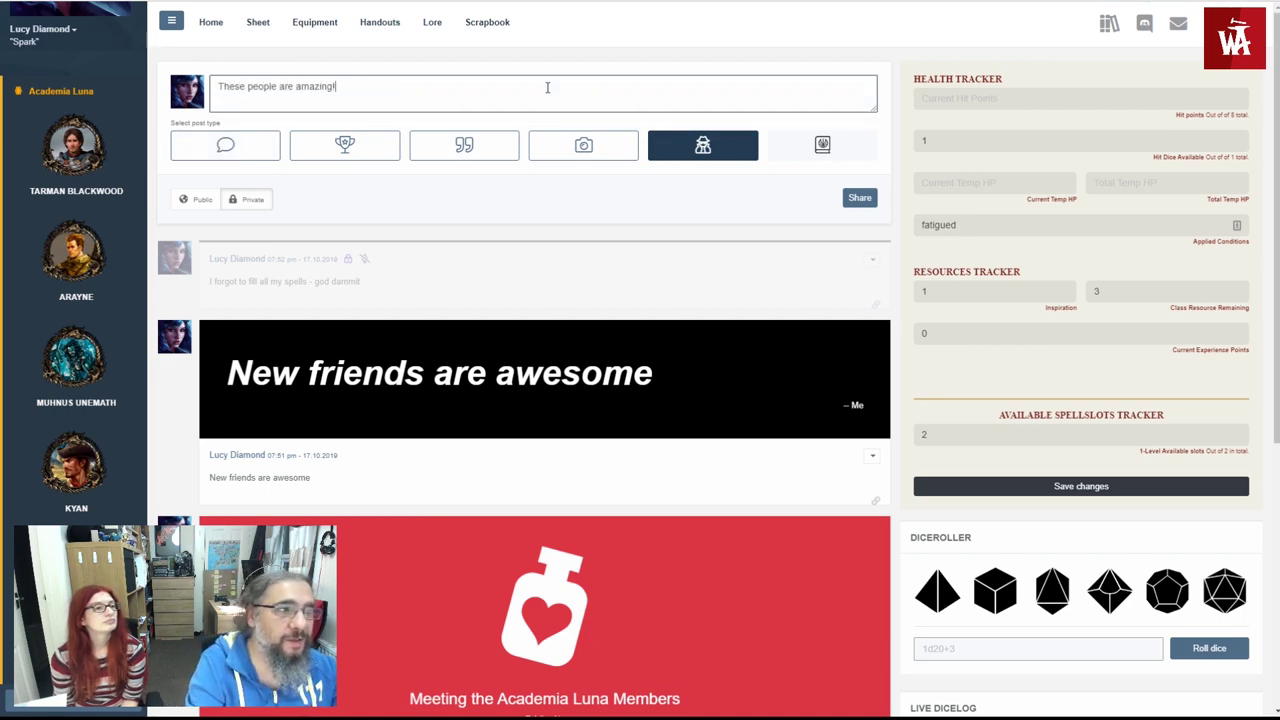
{"action": "left_click", "coordinate": [194, 199]}
{"action": "left_click", "coordinate": [861, 203]}
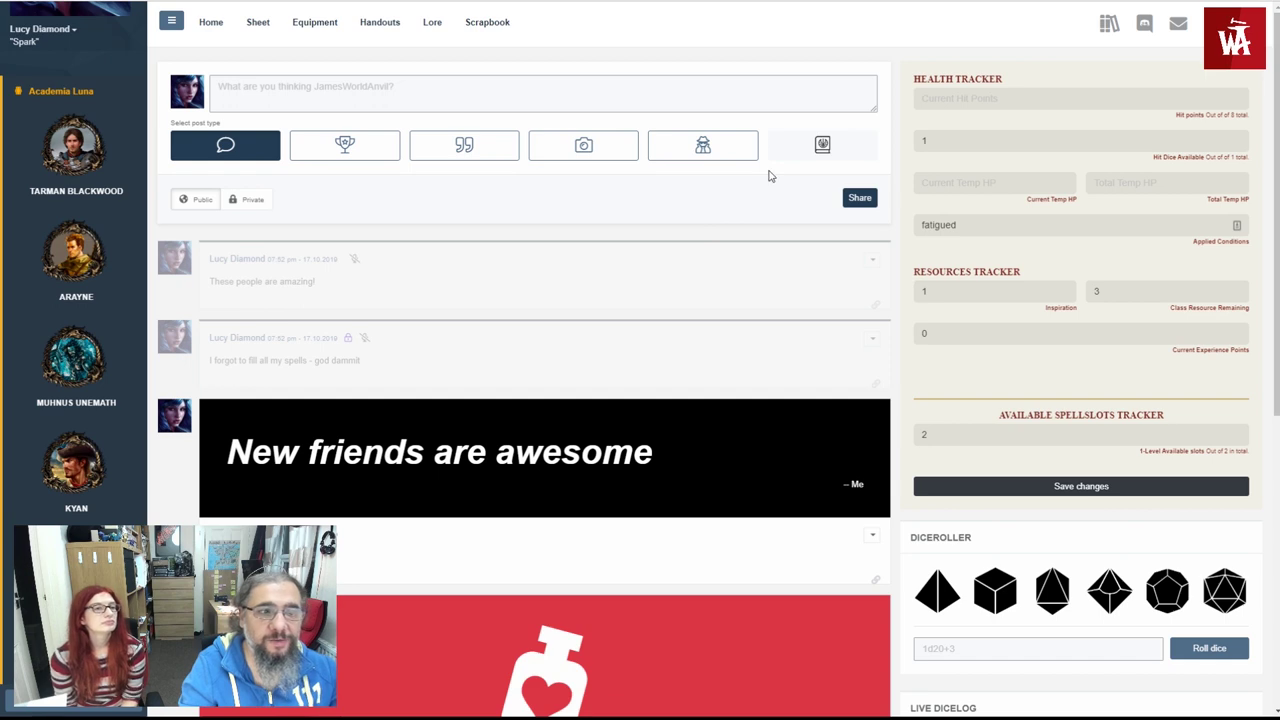
- Set Lucy's current hit points to 6 and her available spell slots to 1
{"action": "left_click", "coordinate": [1078, 96]}
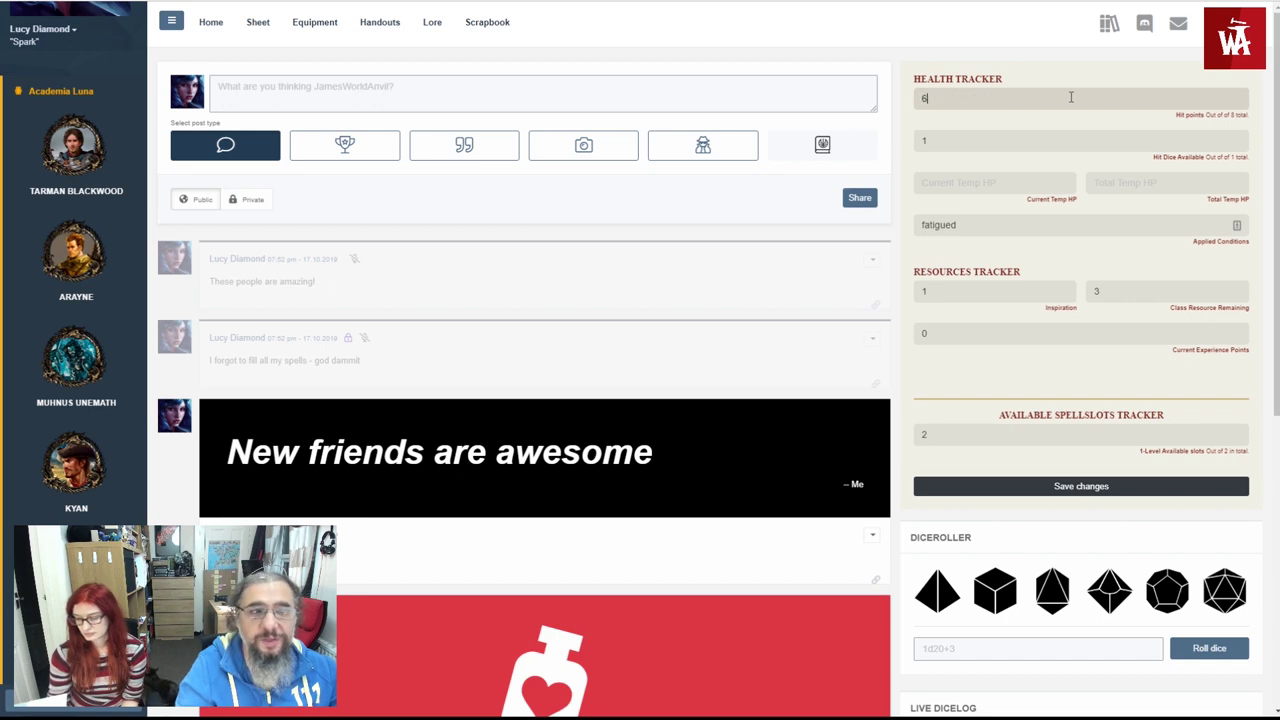
{"action": "left_click", "coordinate": [991, 490]}
{"action": "left_click", "coordinate": [943, 433]}
{"action": "key", "text": "BackSpace"}
{"action": "type", "text": "1"}
{"action": "left_click", "coordinate": [955, 488]}
- Roll a single d20, then roll a custom 1d20+2 formula
{"action": "scroll", "coordinate": [965, 485], "scroll_direction": "down", "scroll_amount": 2}
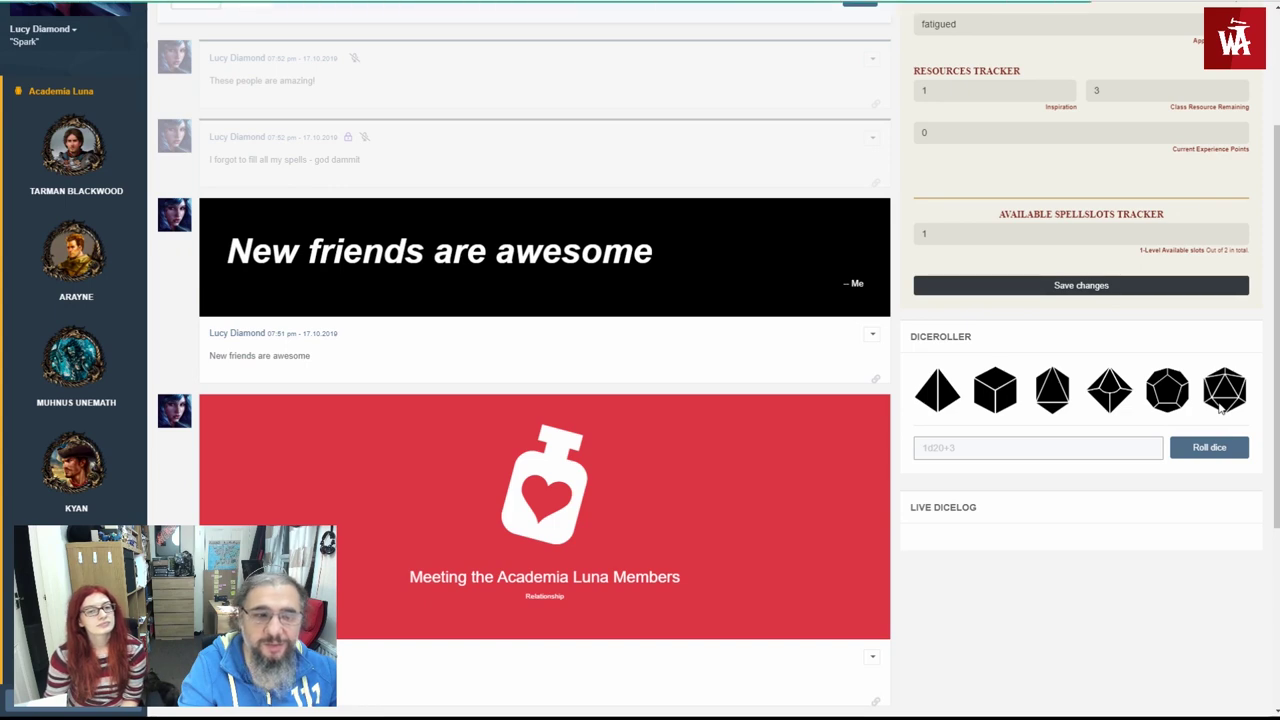
{"action": "left_click", "coordinate": [1221, 401]}
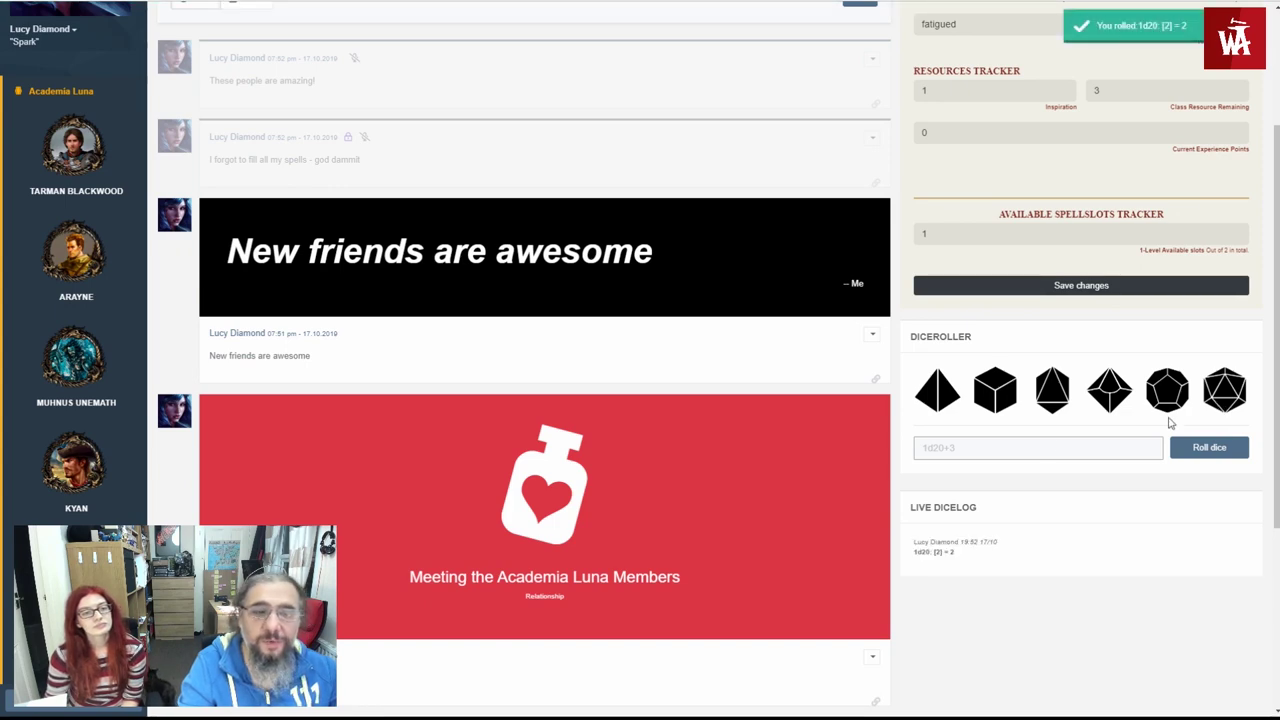
{"action": "left_click", "coordinate": [1034, 448]}
{"action": "type", "text": "1d2"}
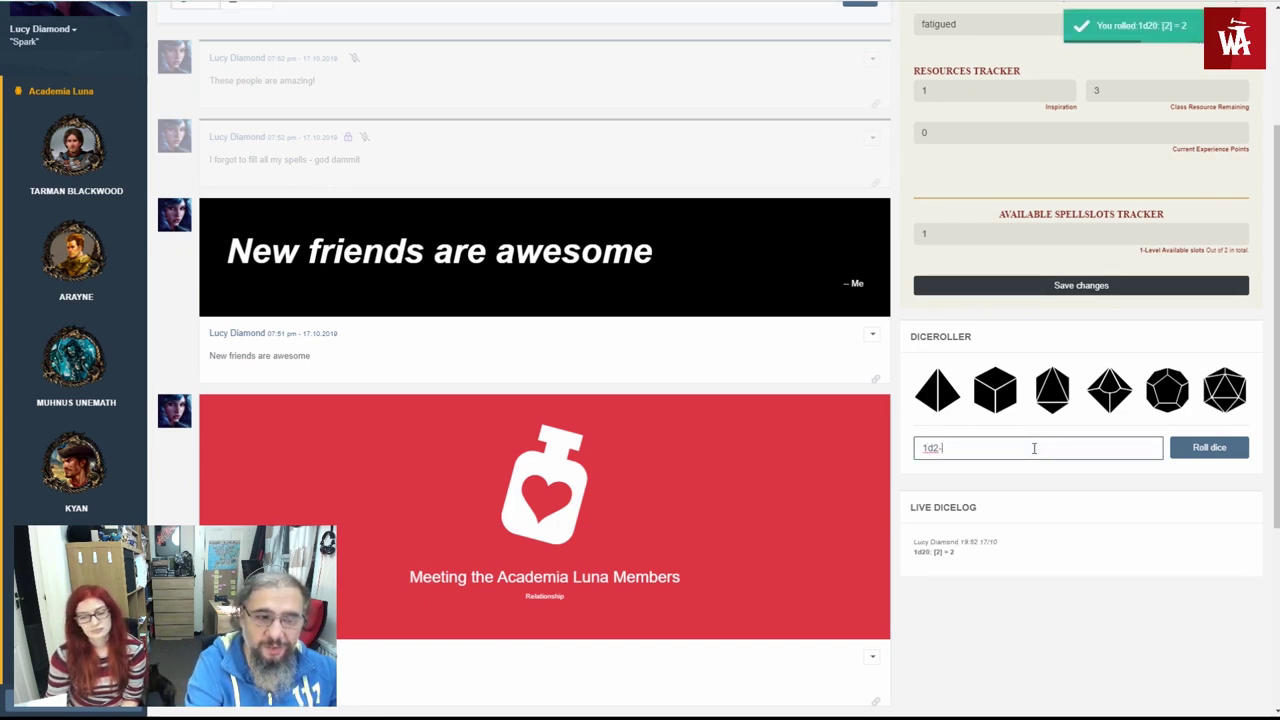
{"action": "type", "text": "0+2"}
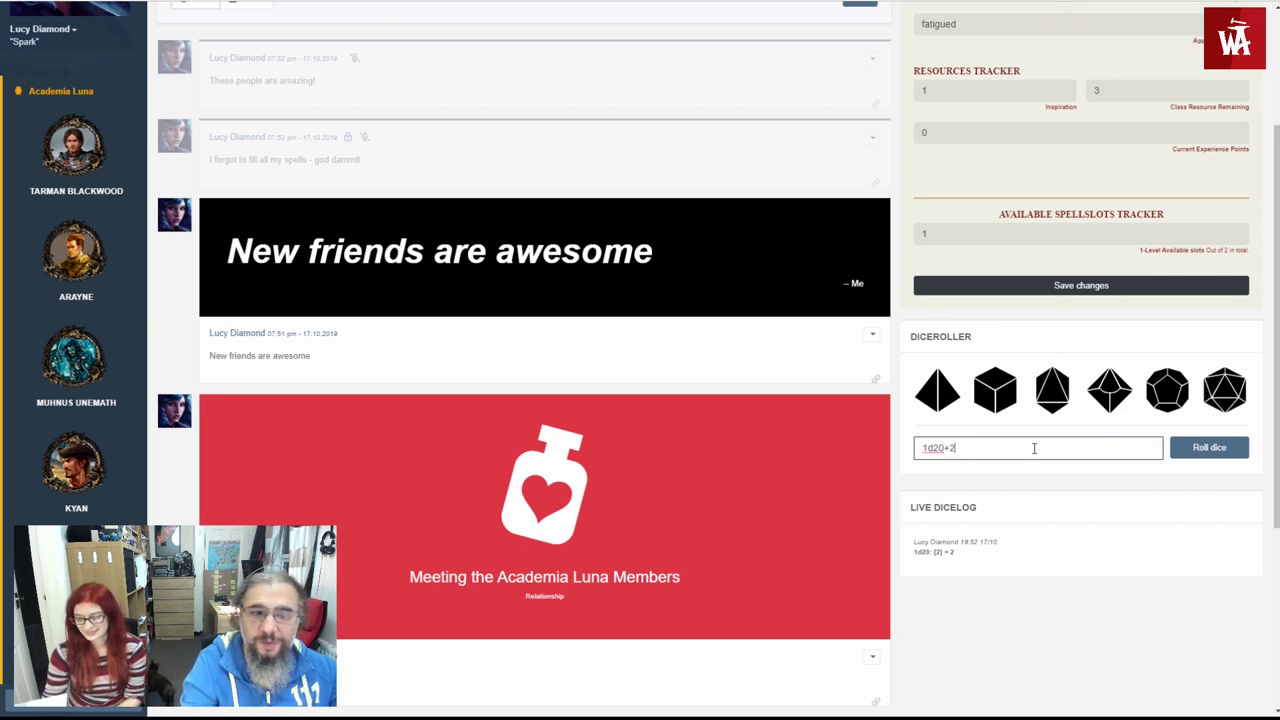
{"action": "left_click", "coordinate": [1176, 456]}
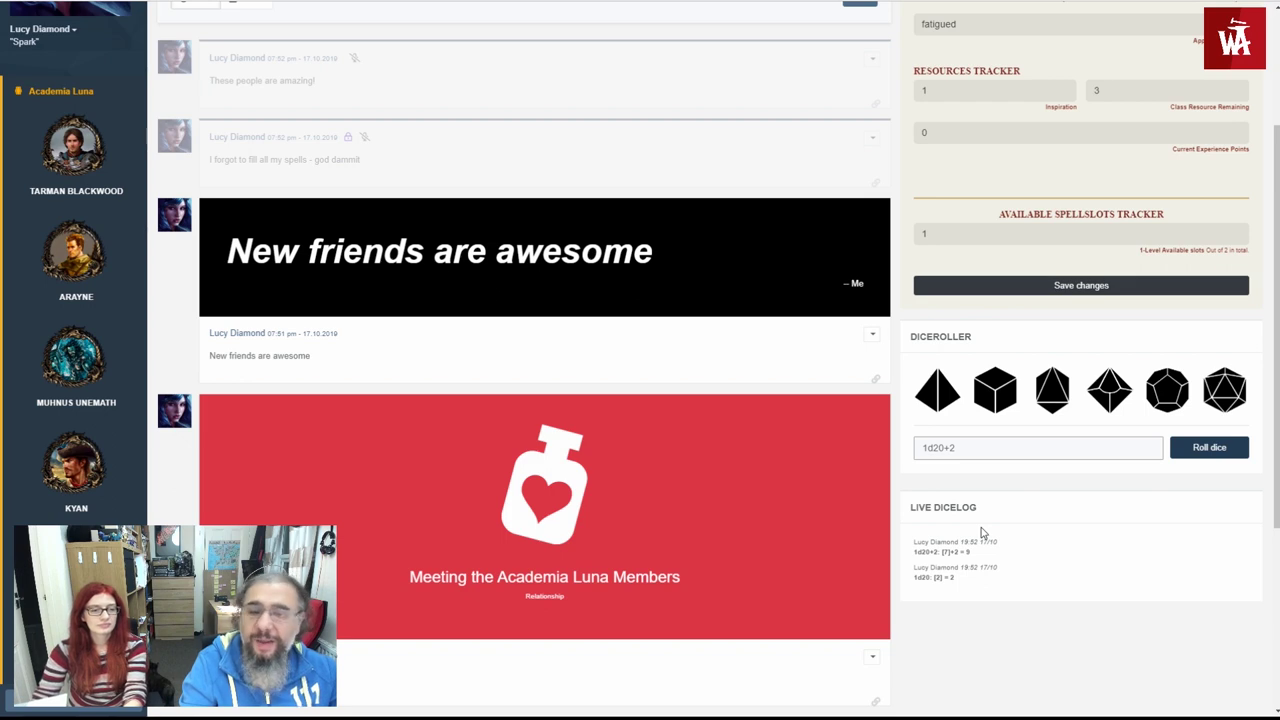
{"action": "scroll", "coordinate": [982, 528], "scroll_direction": "up", "scroll_amount": 2}
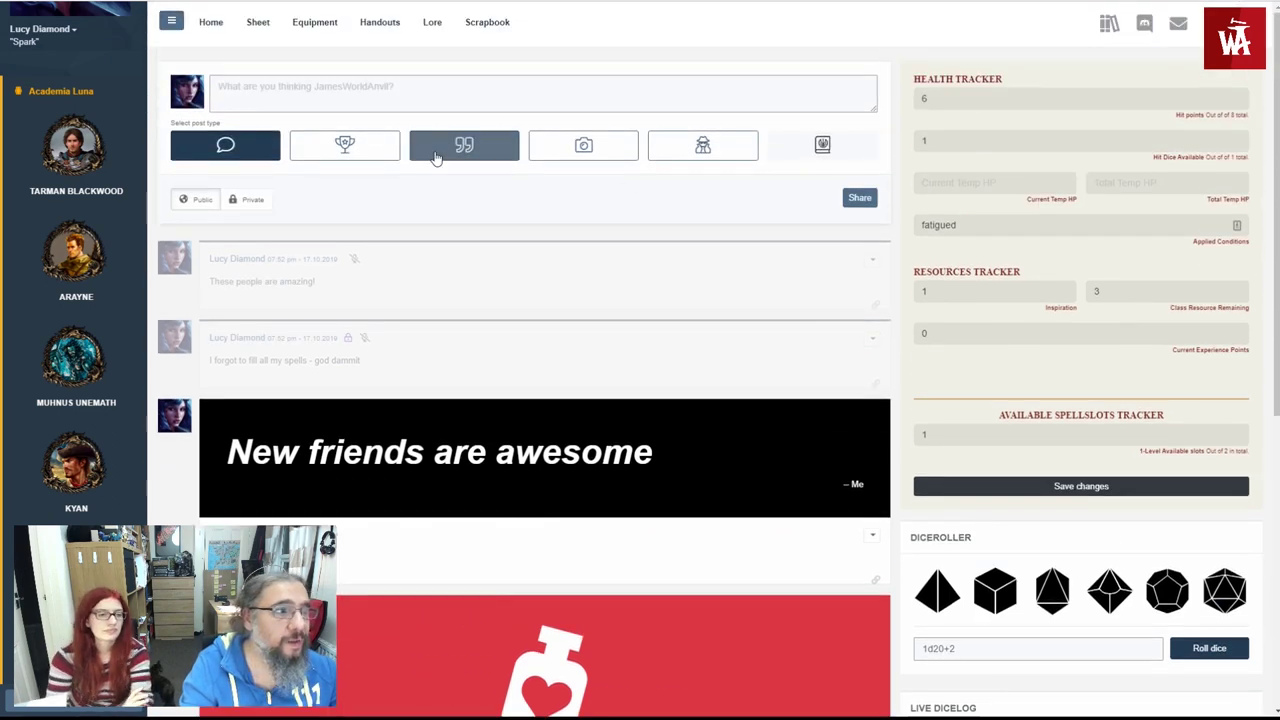
- From Lucy's sheet, roll Strength and Dexterity checks and Acid Arrow's 4d4 damage
{"action": "left_click", "coordinate": [257, 22]}
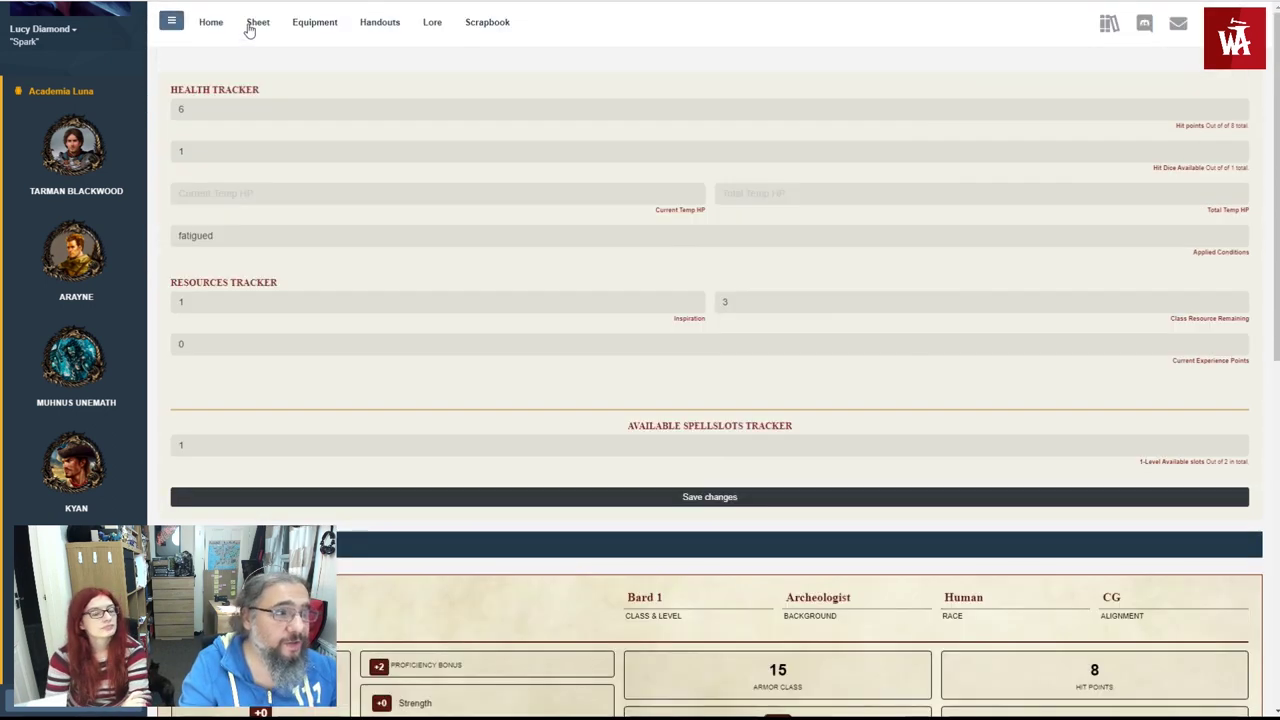
{"action": "scroll", "coordinate": [320, 180], "scroll_direction": "down", "scroll_amount": 3}
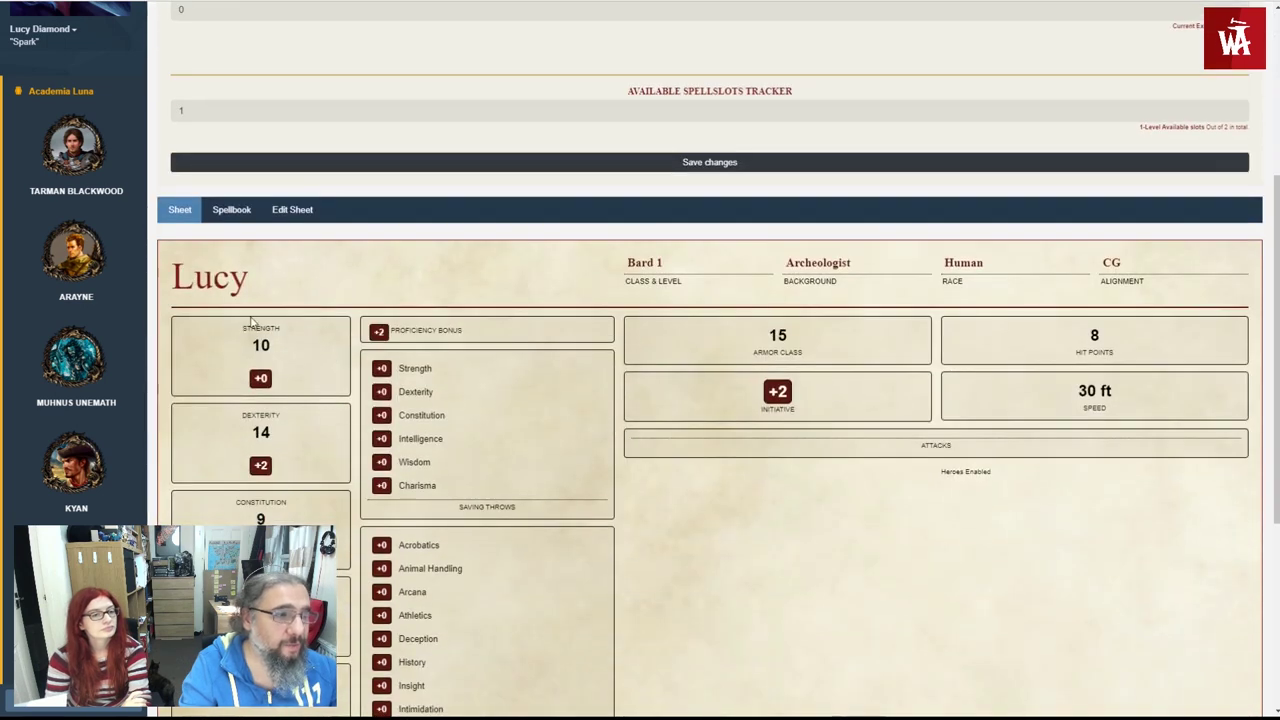
{"action": "left_click", "coordinate": [260, 378]}
{"action": "left_click", "coordinate": [260, 465]}
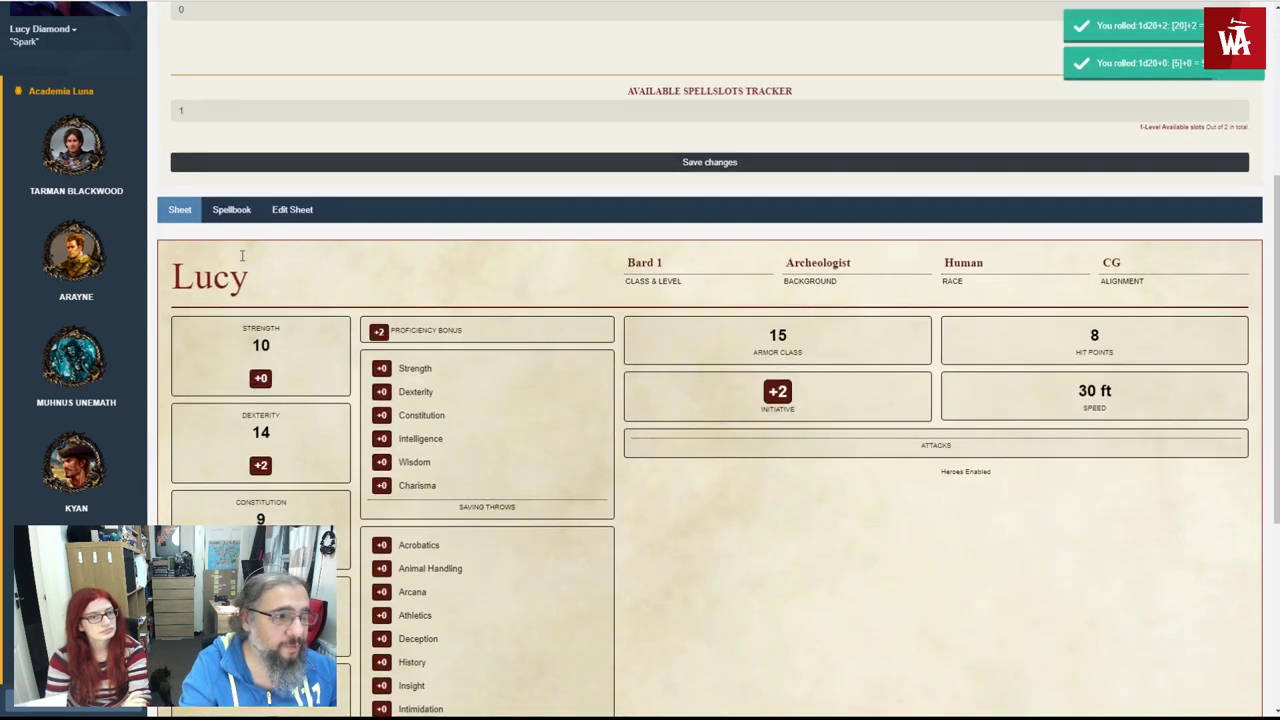
{"action": "left_click", "coordinate": [232, 213]}
{"action": "scroll", "coordinate": [260, 350], "scroll_direction": "down", "scroll_amount": 2}
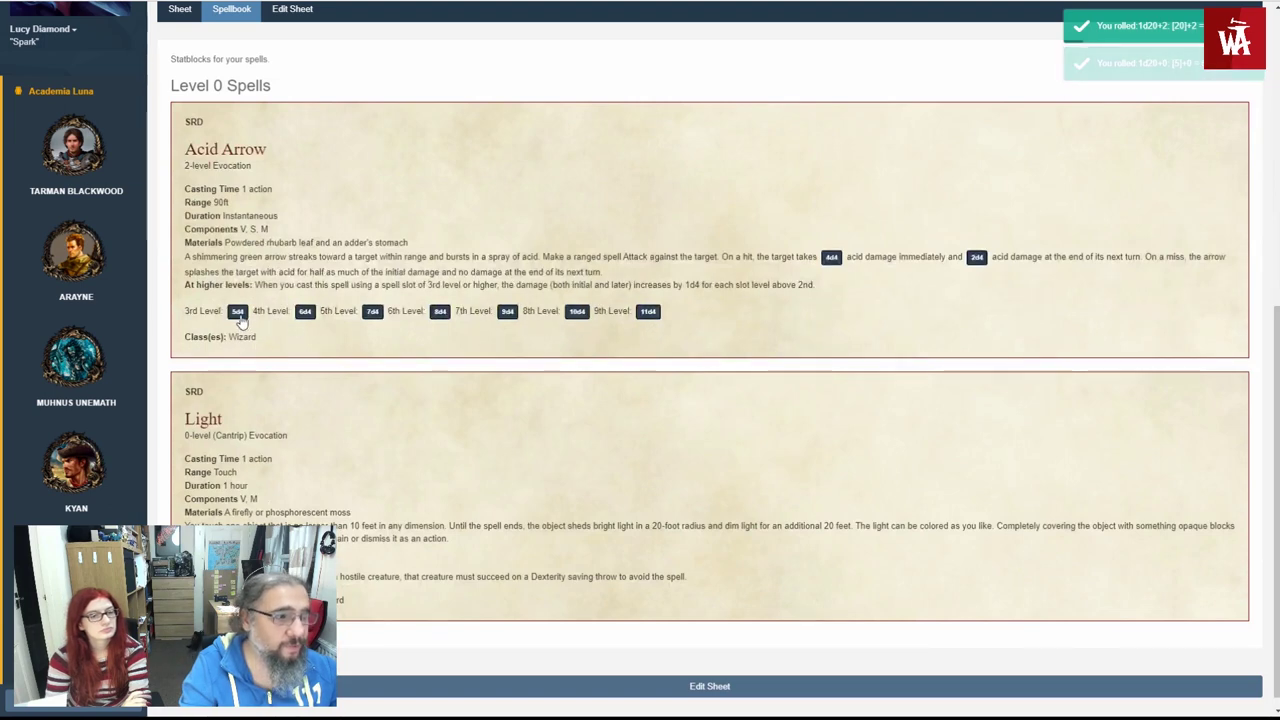
{"action": "left_click", "coordinate": [831, 258]}
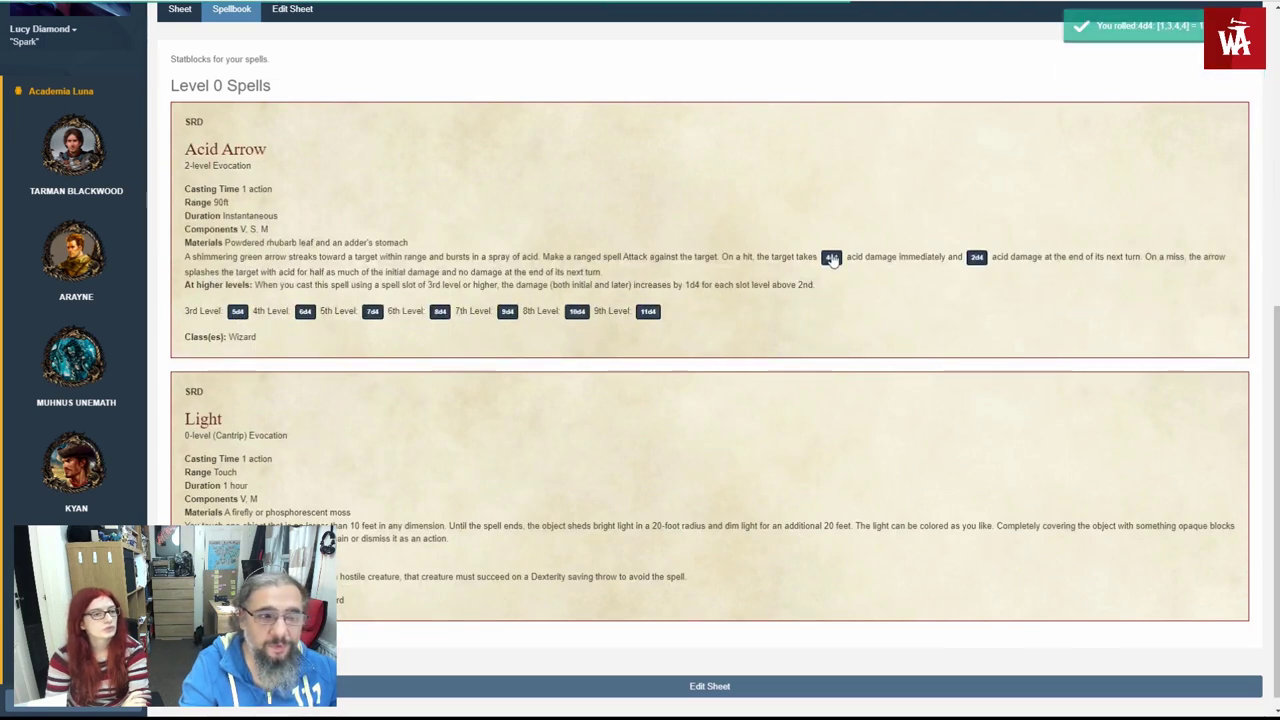
- Return to the home feed and check the new rolls in the live dice log
{"action": "scroll", "coordinate": [831, 258], "scroll_direction": "up", "scroll_amount": 3}
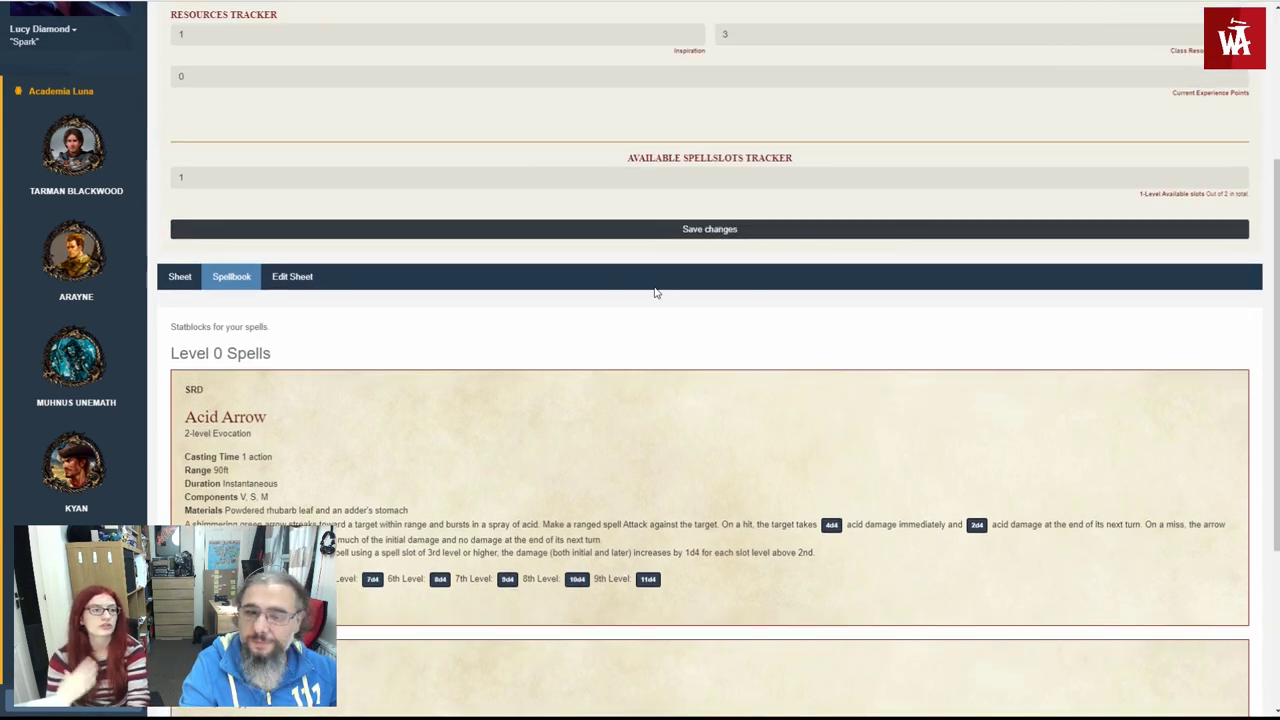
{"action": "scroll", "coordinate": [655, 290], "scroll_direction": "up", "scroll_amount": 3}
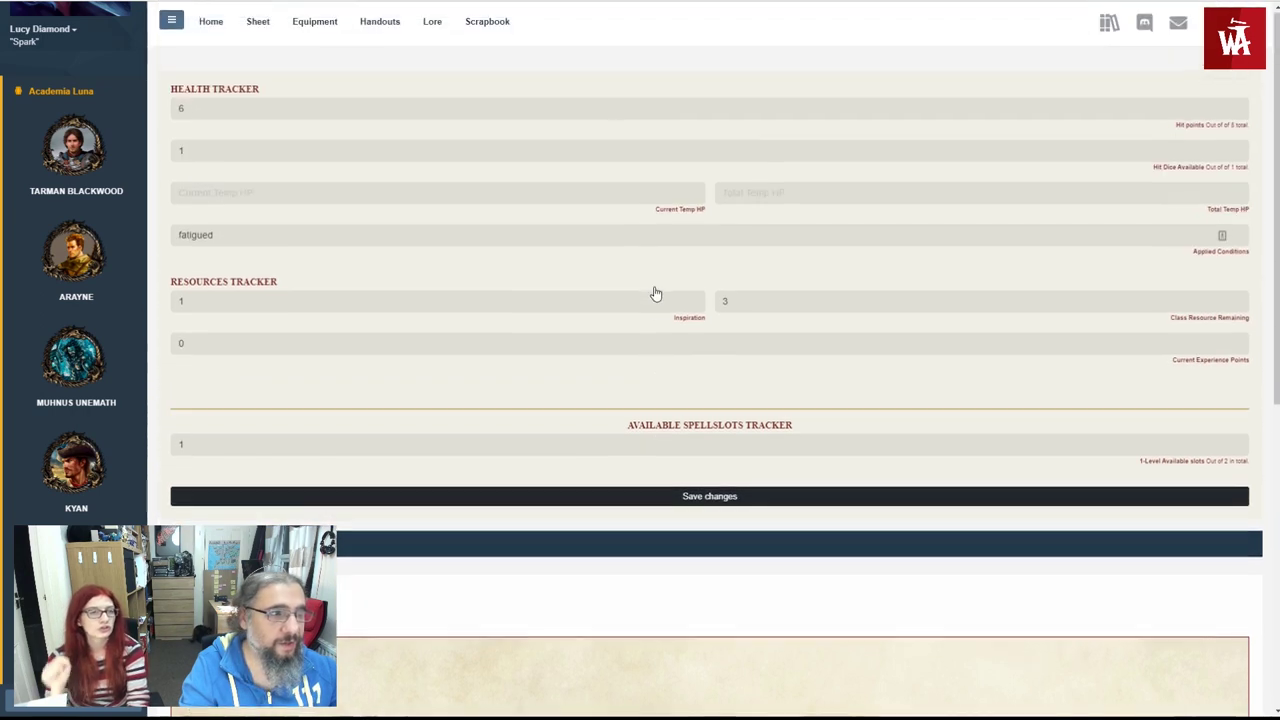
{"action": "left_click", "coordinate": [210, 22]}
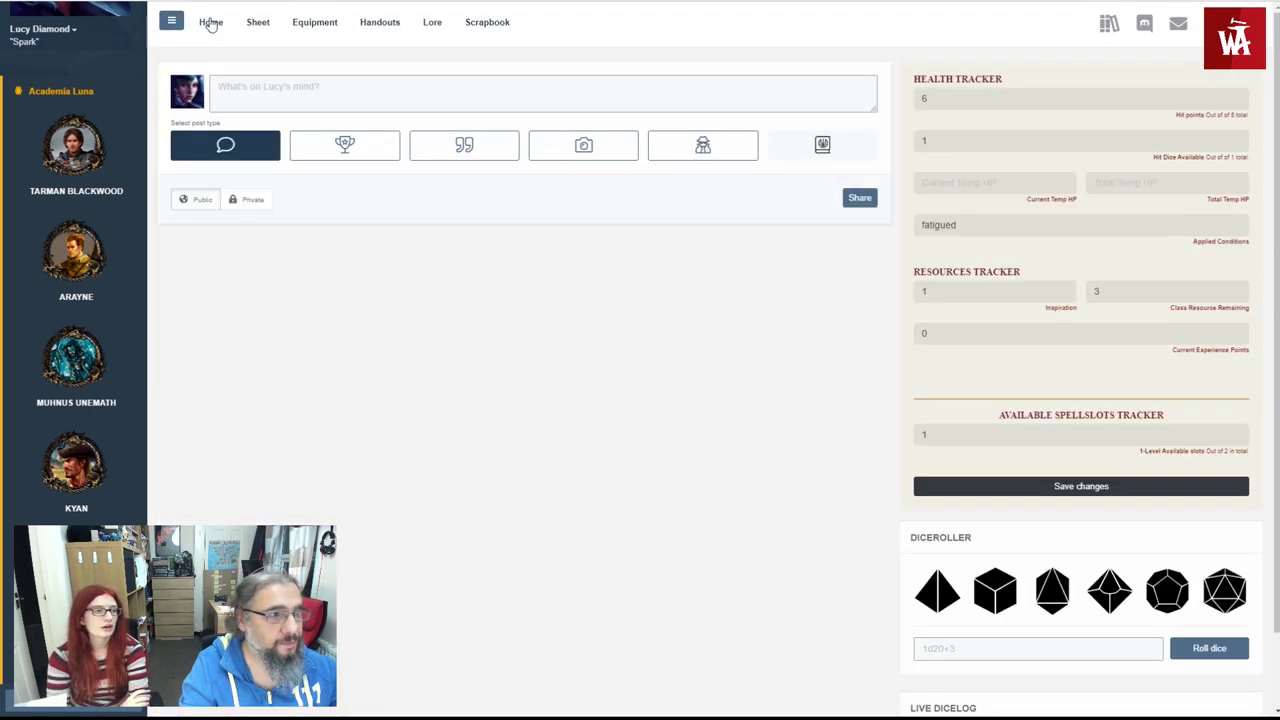
{"action": "scroll", "coordinate": [958, 325], "scroll_direction": "down", "scroll_amount": 3}
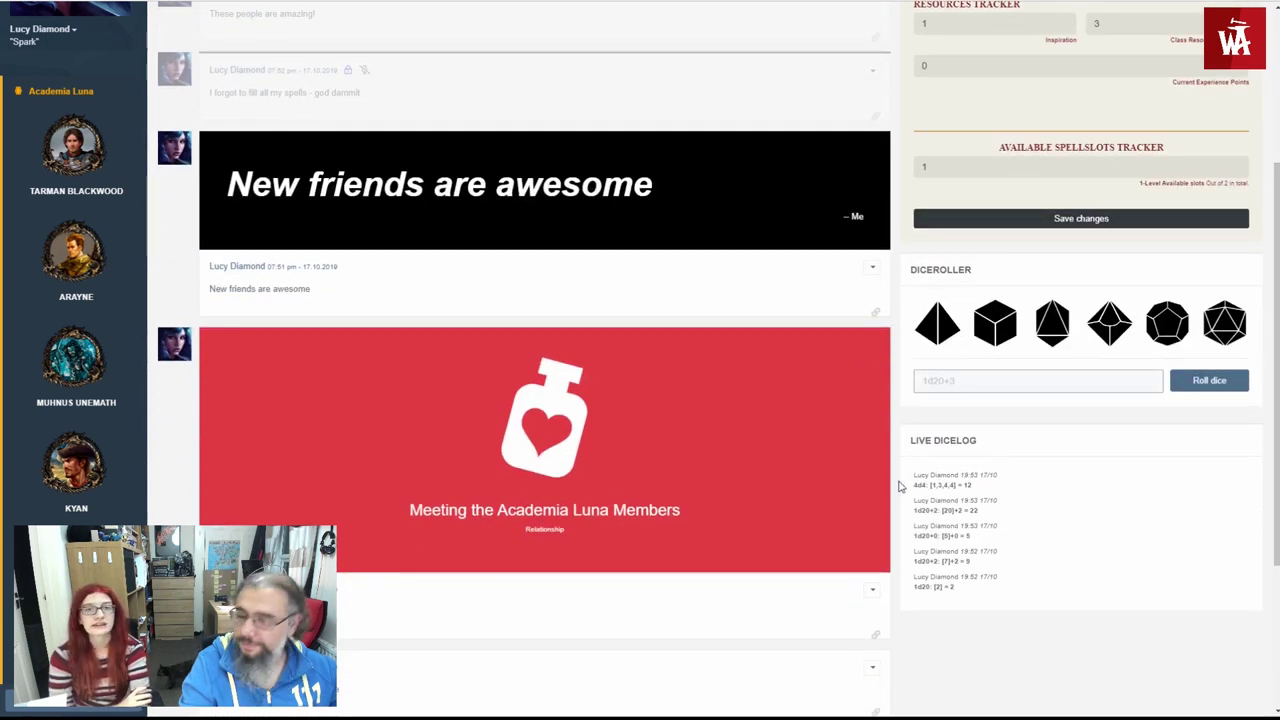
{"action": "left_click_drag", "start_coordinate": [912, 472], "coordinate": [1000, 551]}
{"action": "left_click", "coordinate": [1003, 559]}
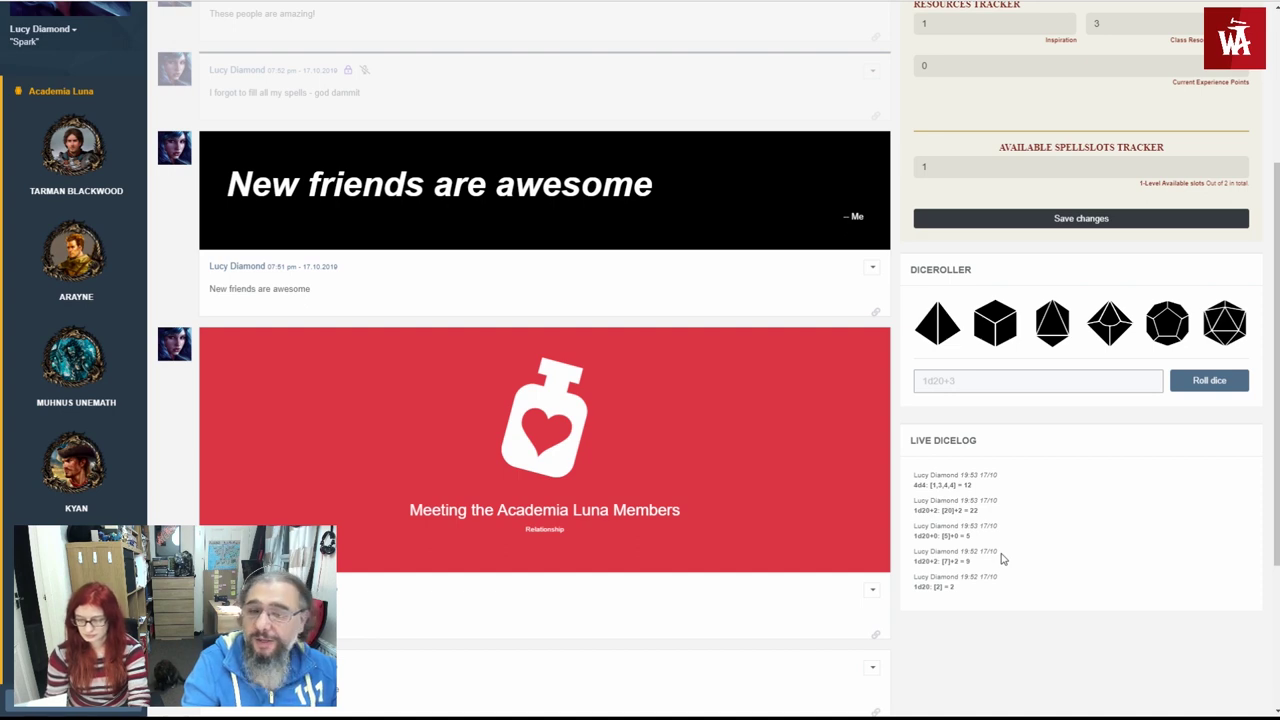
{"action": "scroll", "coordinate": [1003, 559], "scroll_direction": "up", "scroll_amount": 3}
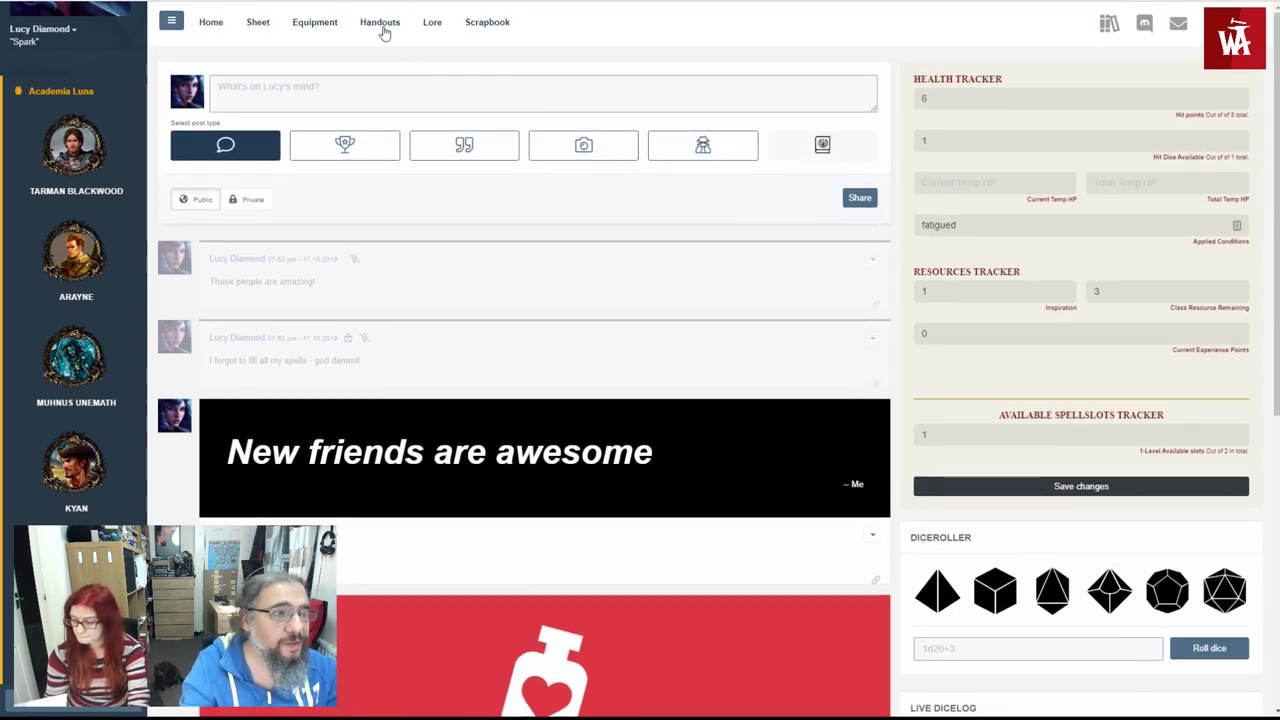
- View the Handouts page with the knight portrait and Cloud Plane image
{"action": "left_click", "coordinate": [381, 33]}
{"action": "scroll", "coordinate": [381, 288], "scroll_direction": "down", "scroll_amount": 1}
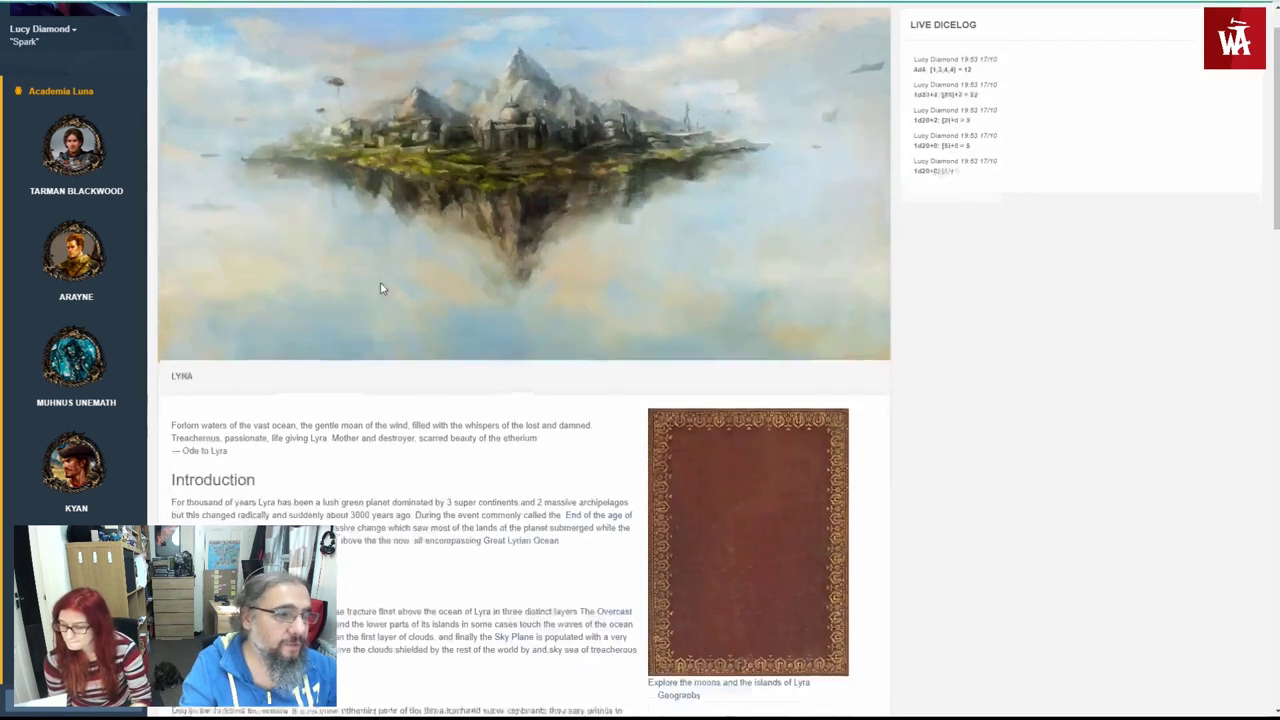
{"action": "scroll", "coordinate": [380, 288], "scroll_direction": "up", "scroll_amount": 1}
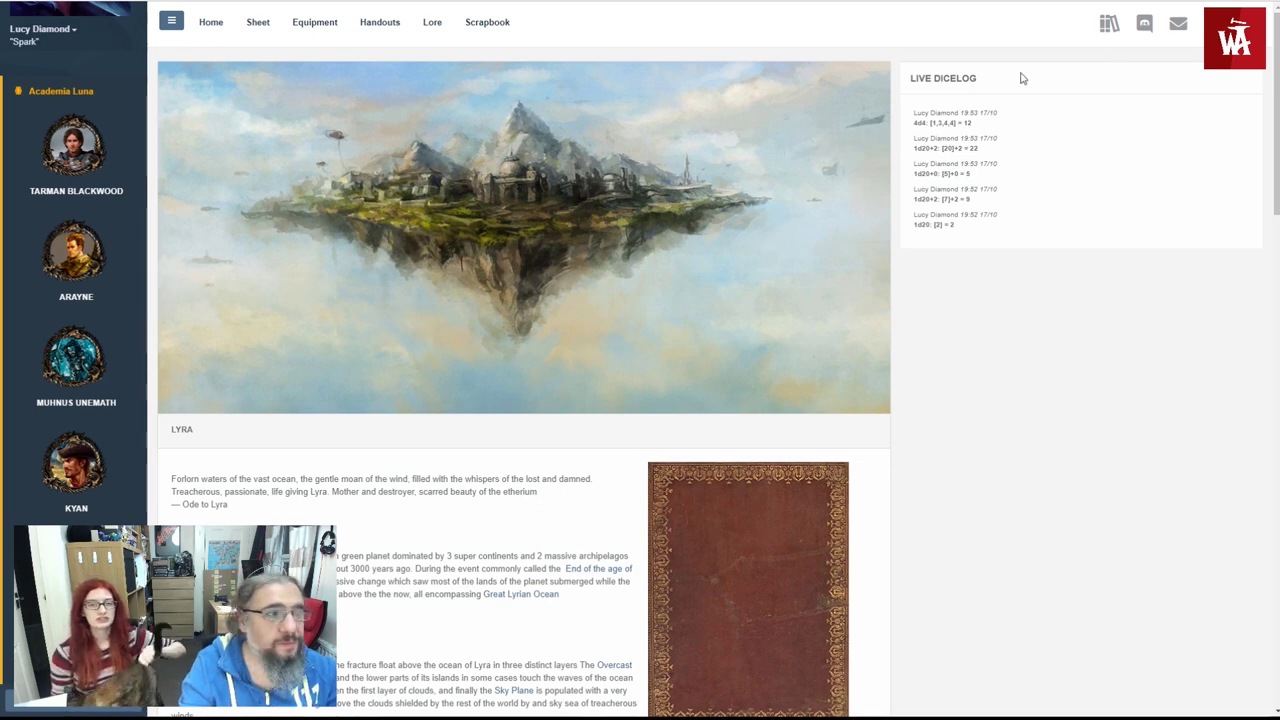
{"action": "left_click", "coordinate": [370, 23]}
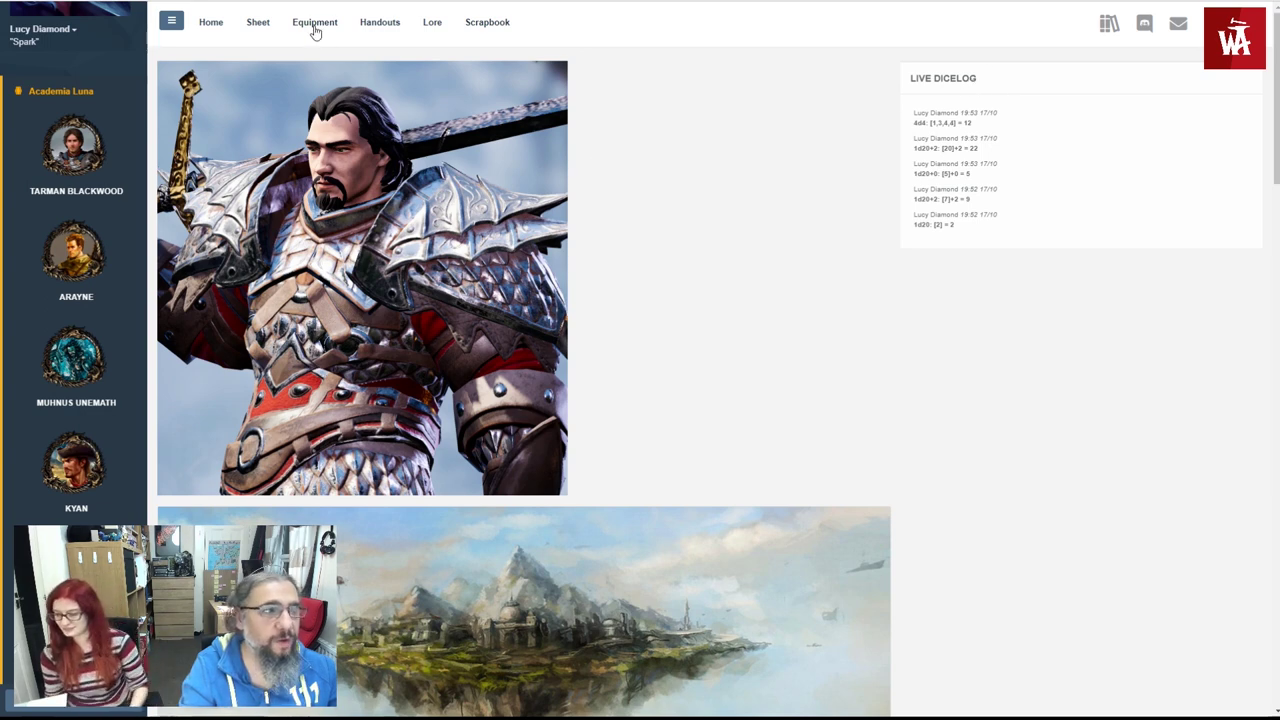
{"action": "left_click", "coordinate": [380, 26]}
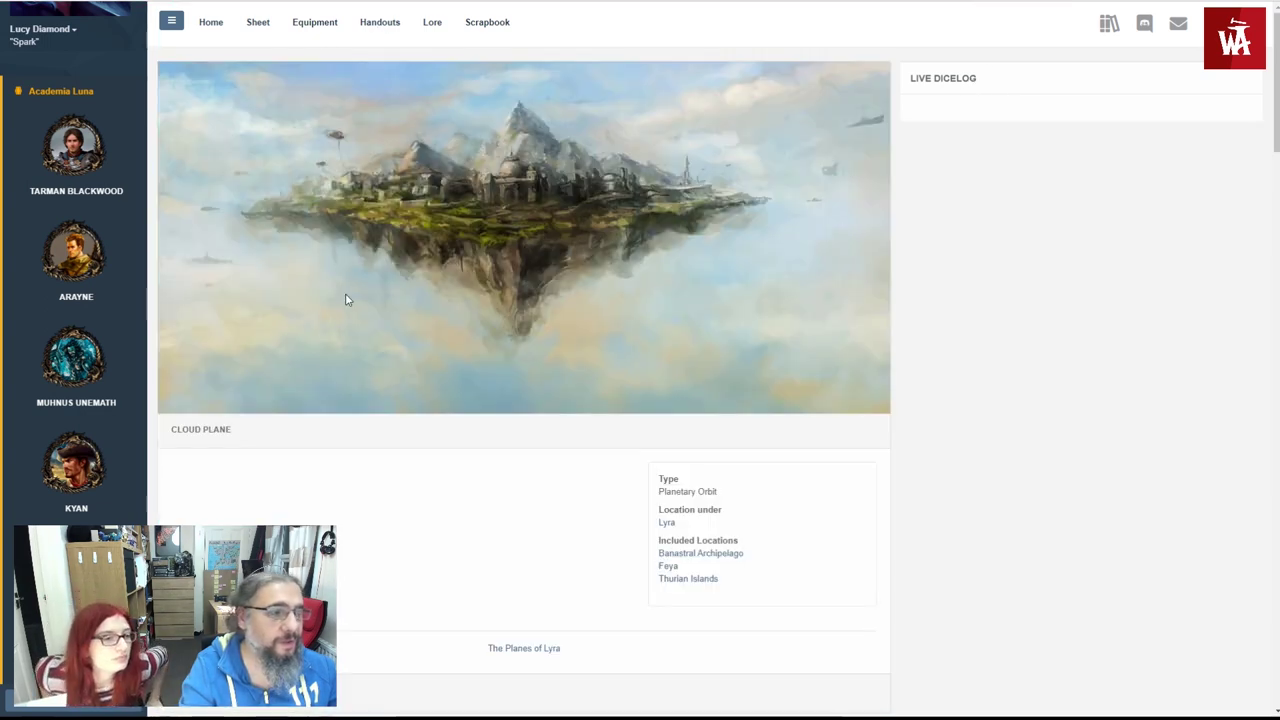
{"action": "scroll", "coordinate": [309, 325], "scroll_direction": "down", "scroll_amount": 1}
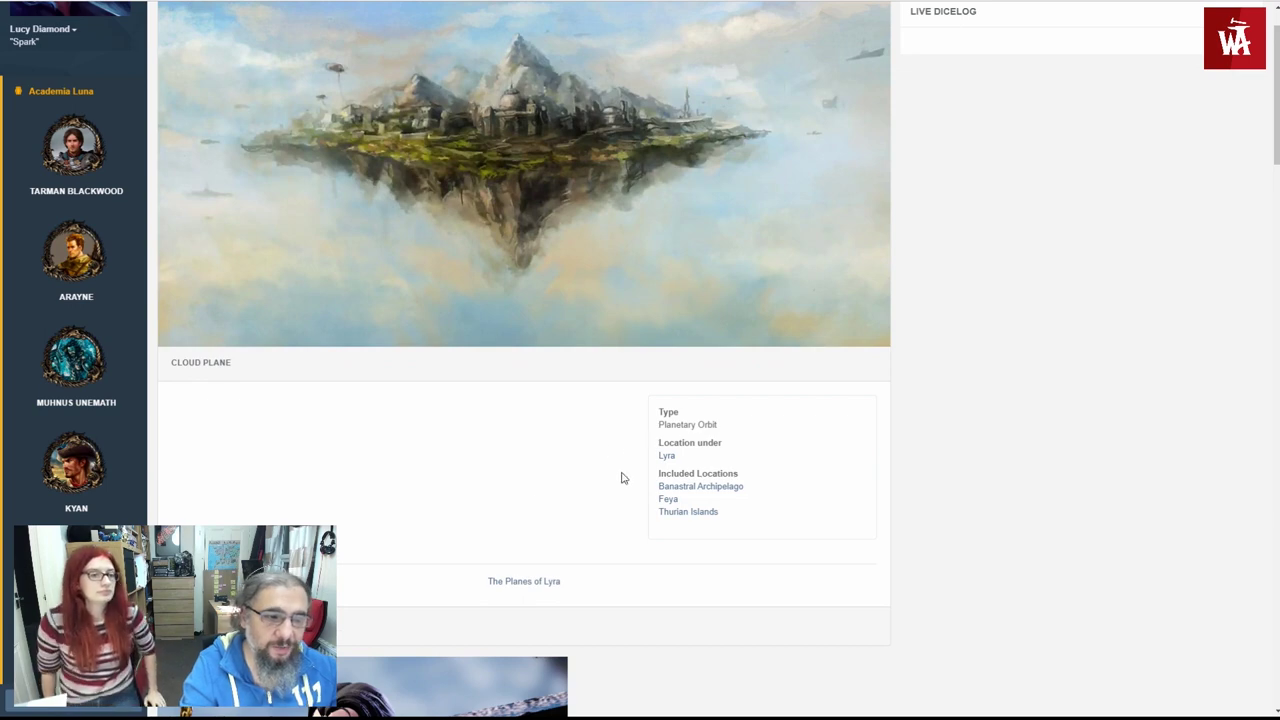
{"action": "scroll", "coordinate": [543, 300], "scroll_direction": "up", "scroll_amount": 1}
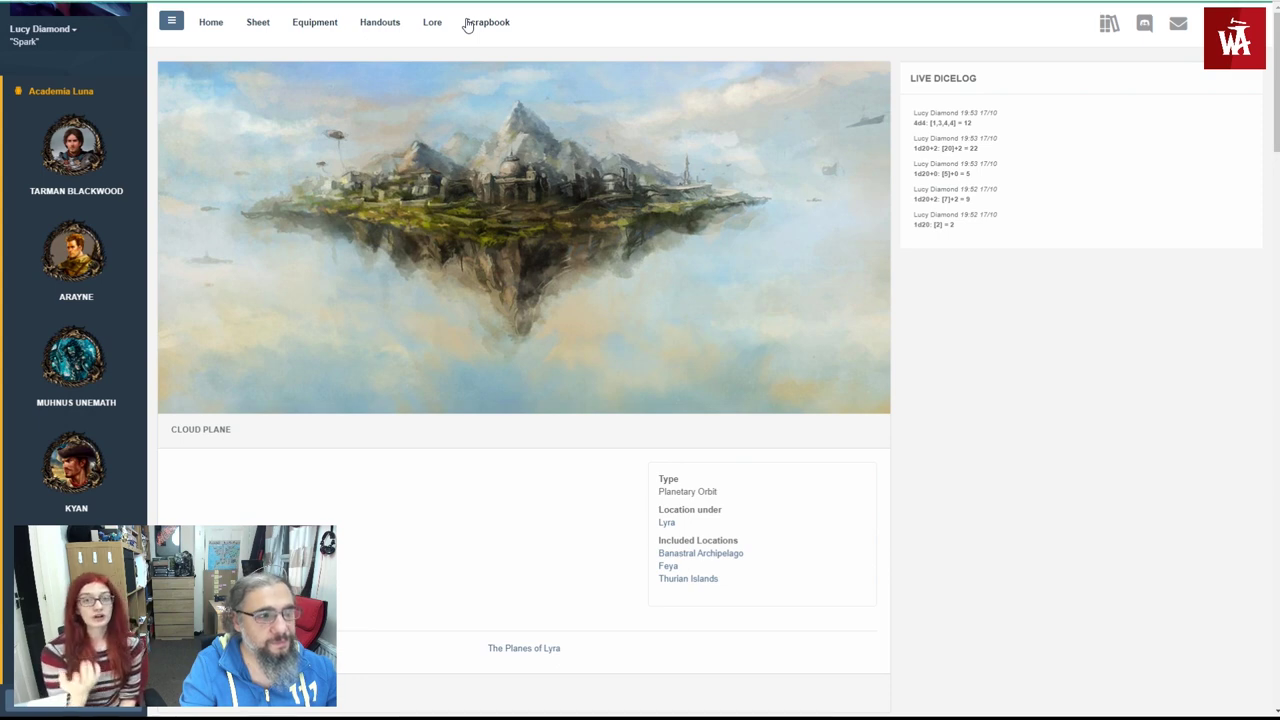
- Read the Known Lore articles Agnes, Feya Arborea and The Lyran Calendar, then open the Scrapbook
{"action": "left_click", "coordinate": [437, 31]}
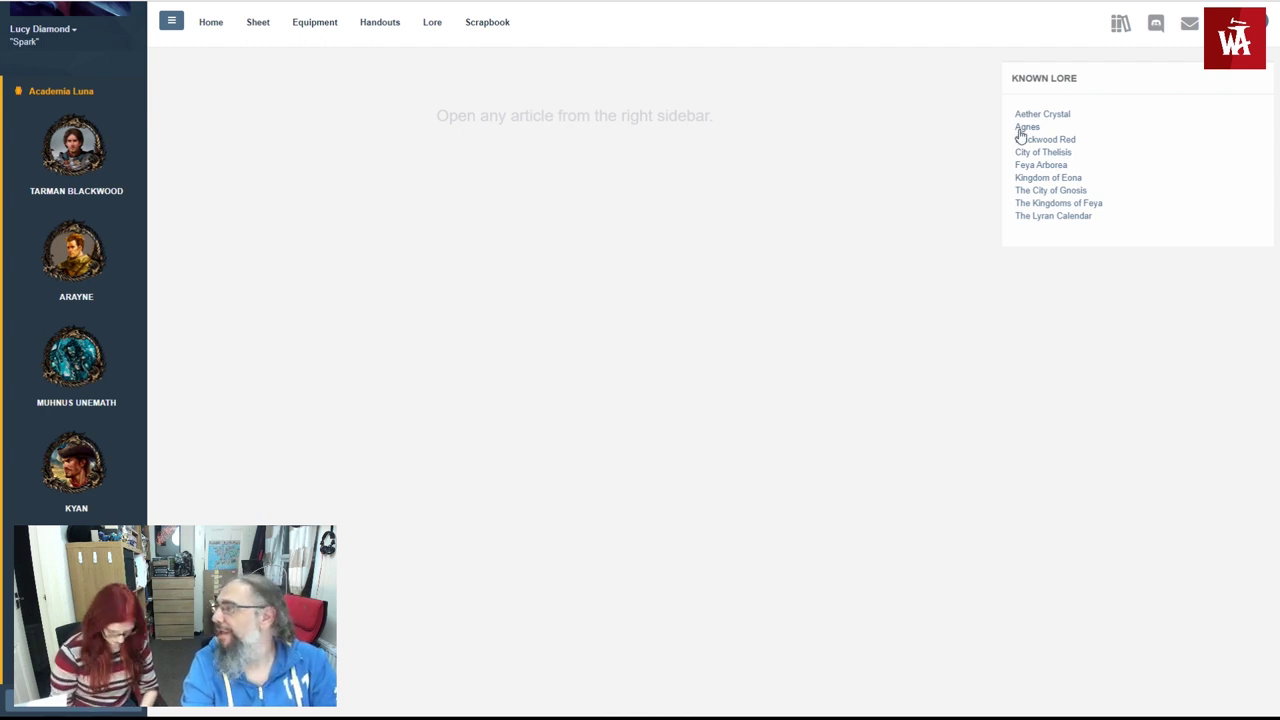
{"action": "left_click", "coordinate": [1021, 128]}
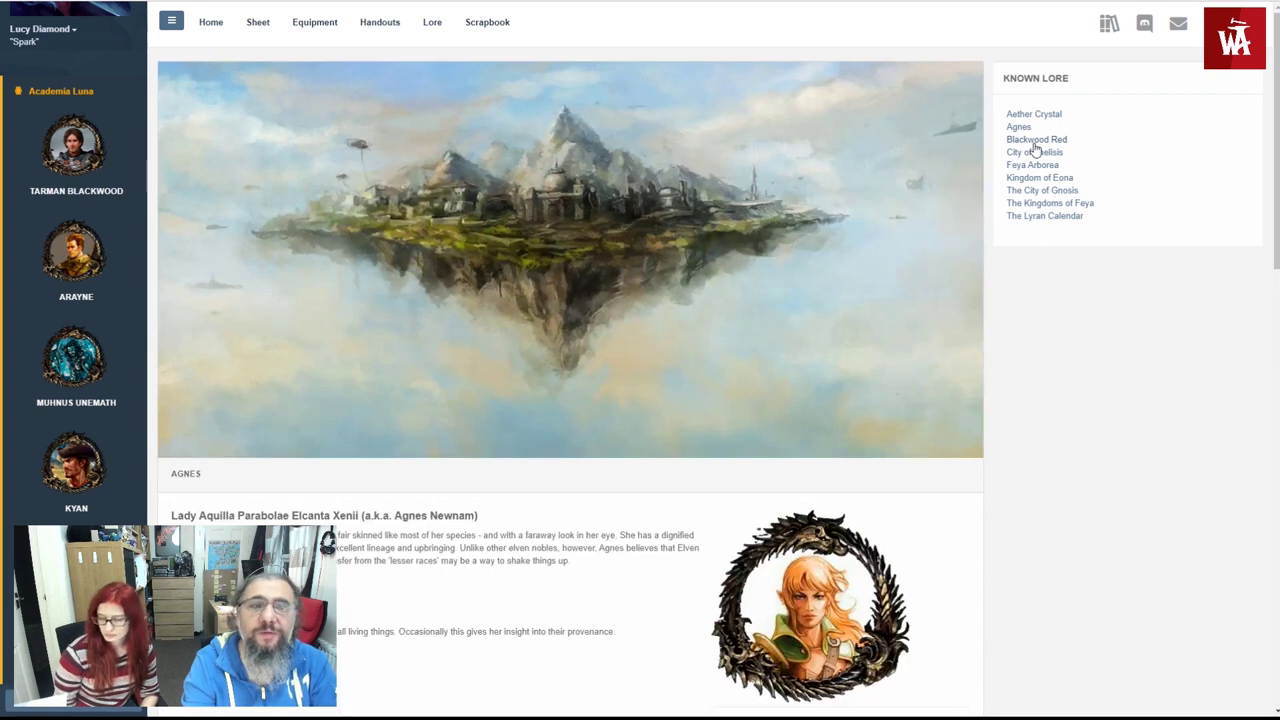
{"action": "scroll", "coordinate": [915, 224], "scroll_direction": "down", "scroll_amount": 1}
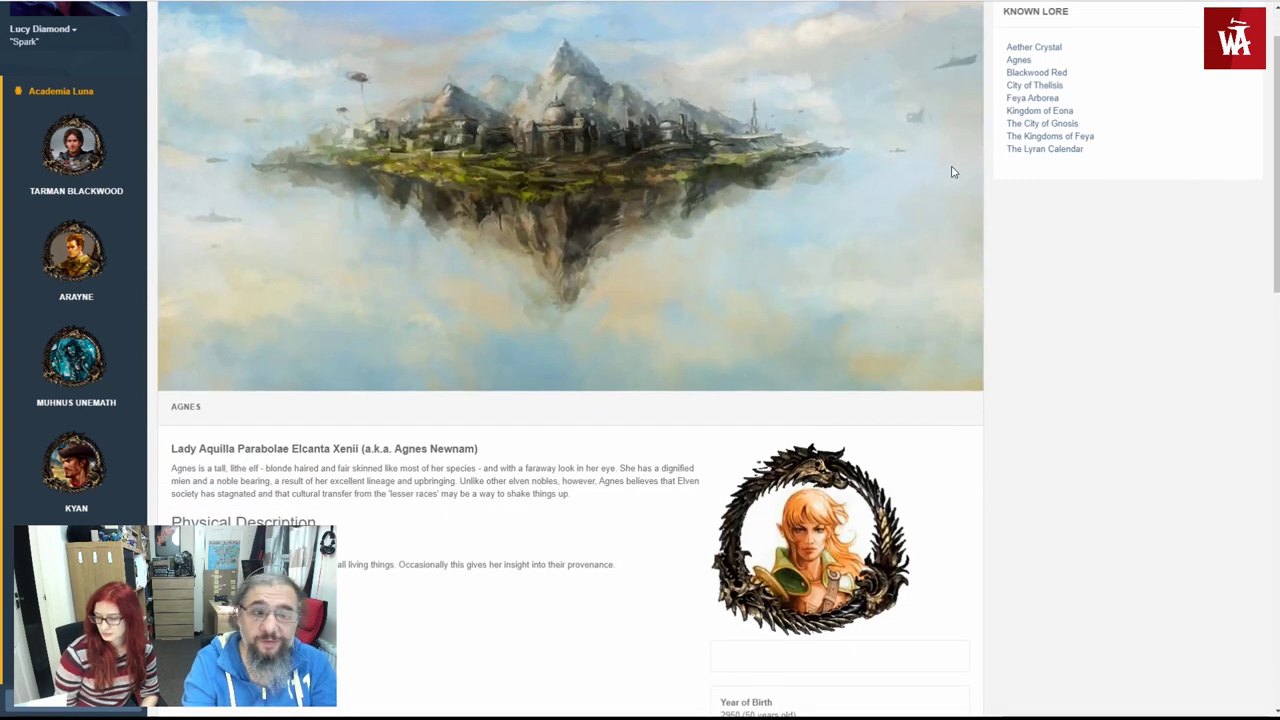
{"action": "scroll", "coordinate": [955, 172], "scroll_direction": "up", "scroll_amount": 1}
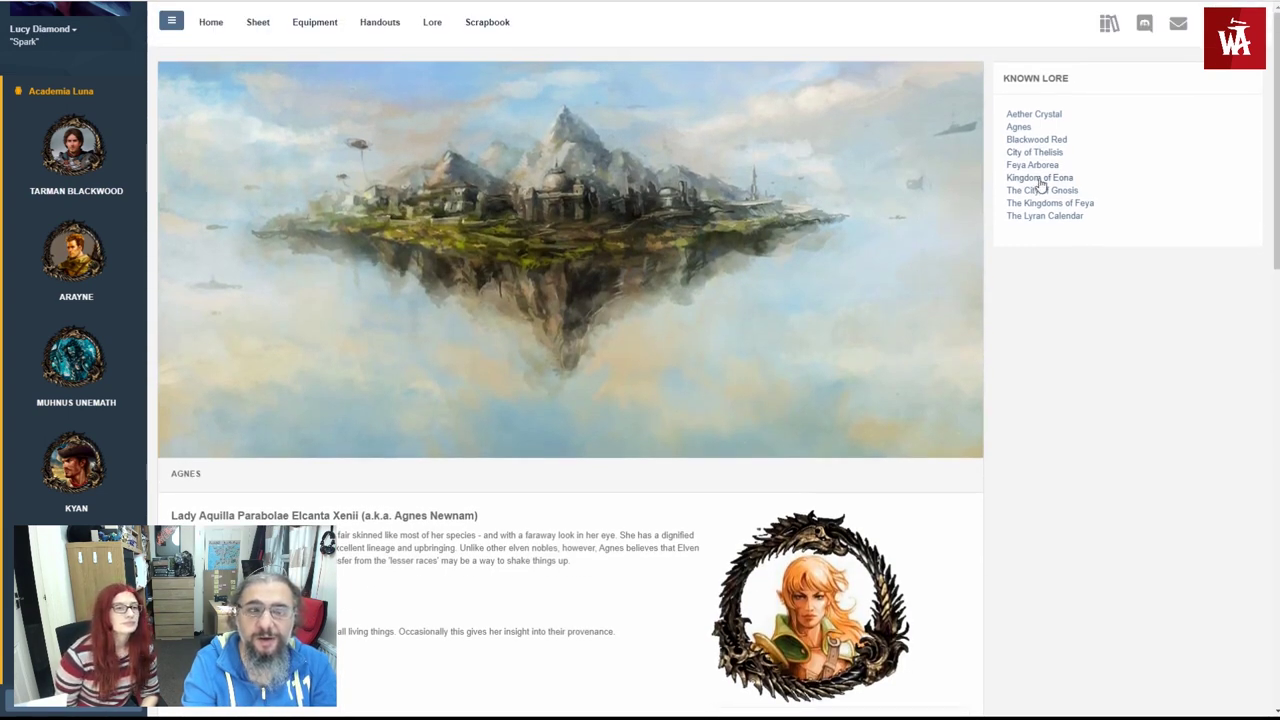
{"action": "left_click", "coordinate": [1040, 177]}
{"action": "left_click", "coordinate": [1032, 165]}
{"action": "scroll", "coordinate": [854, 298], "scroll_direction": "down", "scroll_amount": 4}
{"action": "scroll", "coordinate": [828, 298], "scroll_direction": "down", "scroll_amount": 2}
{"action": "scroll", "coordinate": [850, 270], "scroll_direction": "up", "scroll_amount": 5}
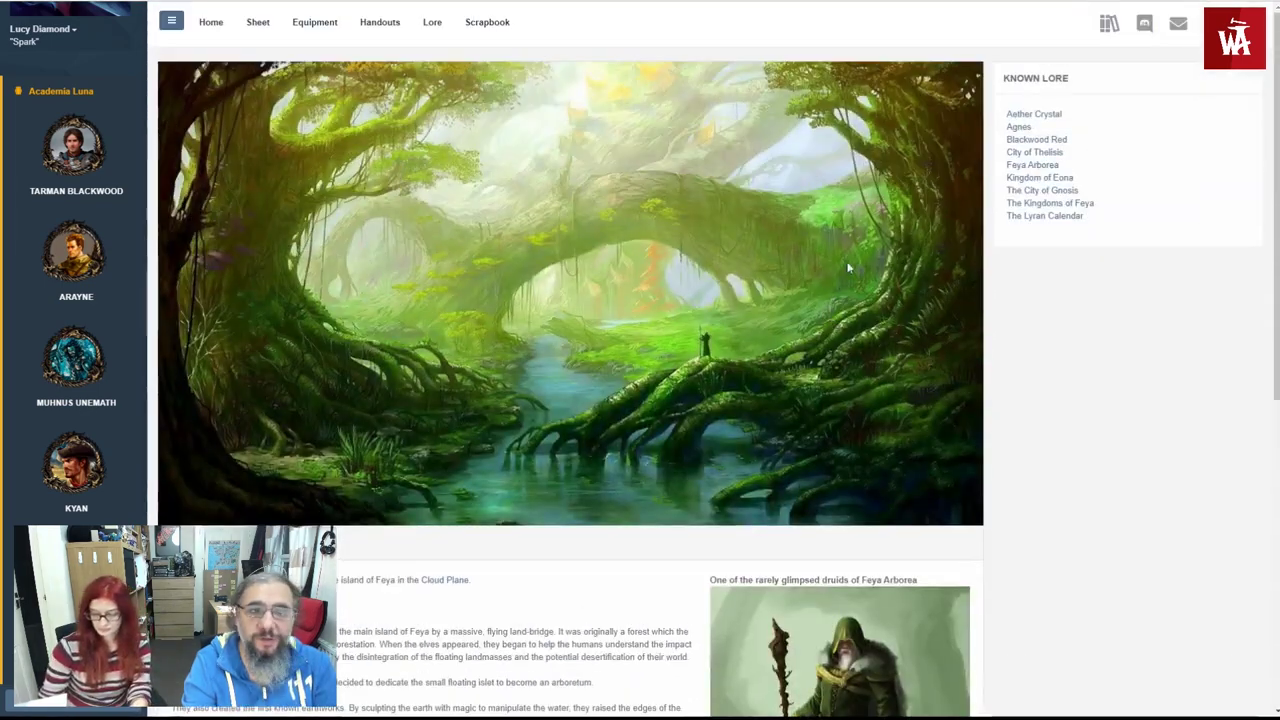
{"action": "left_click", "coordinate": [1008, 217]}
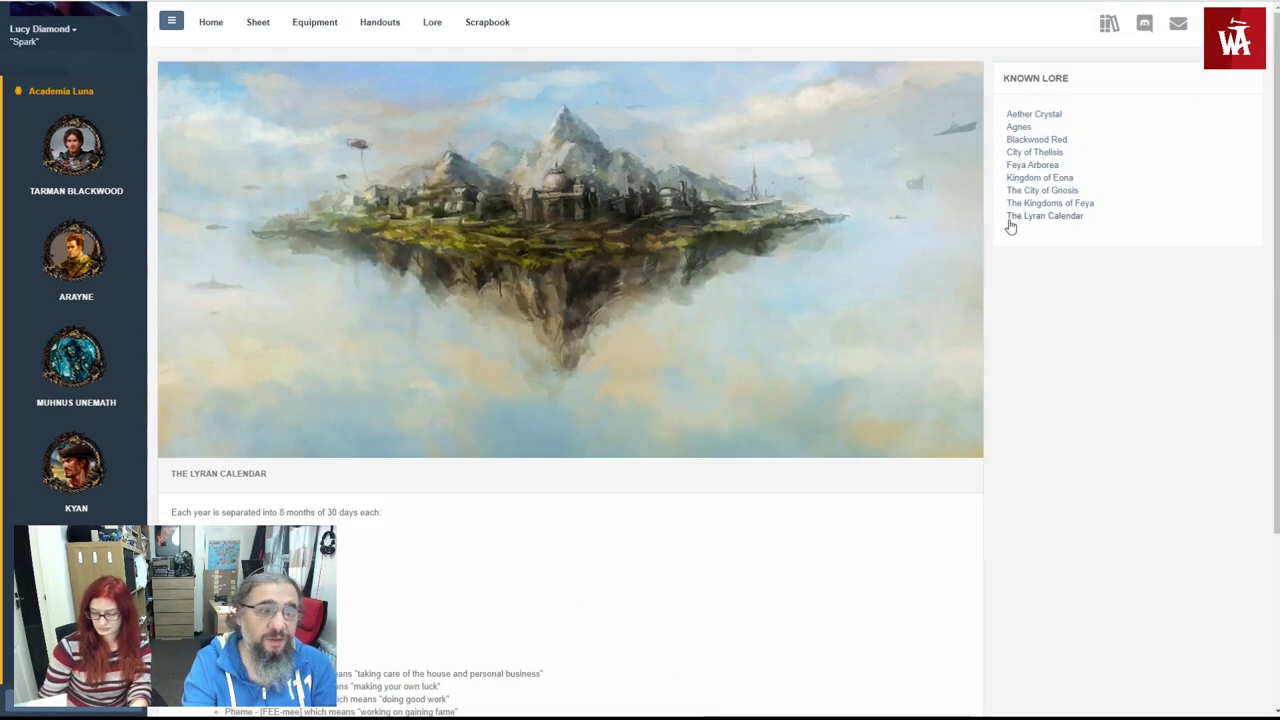
{"action": "left_click", "coordinate": [476, 22]}
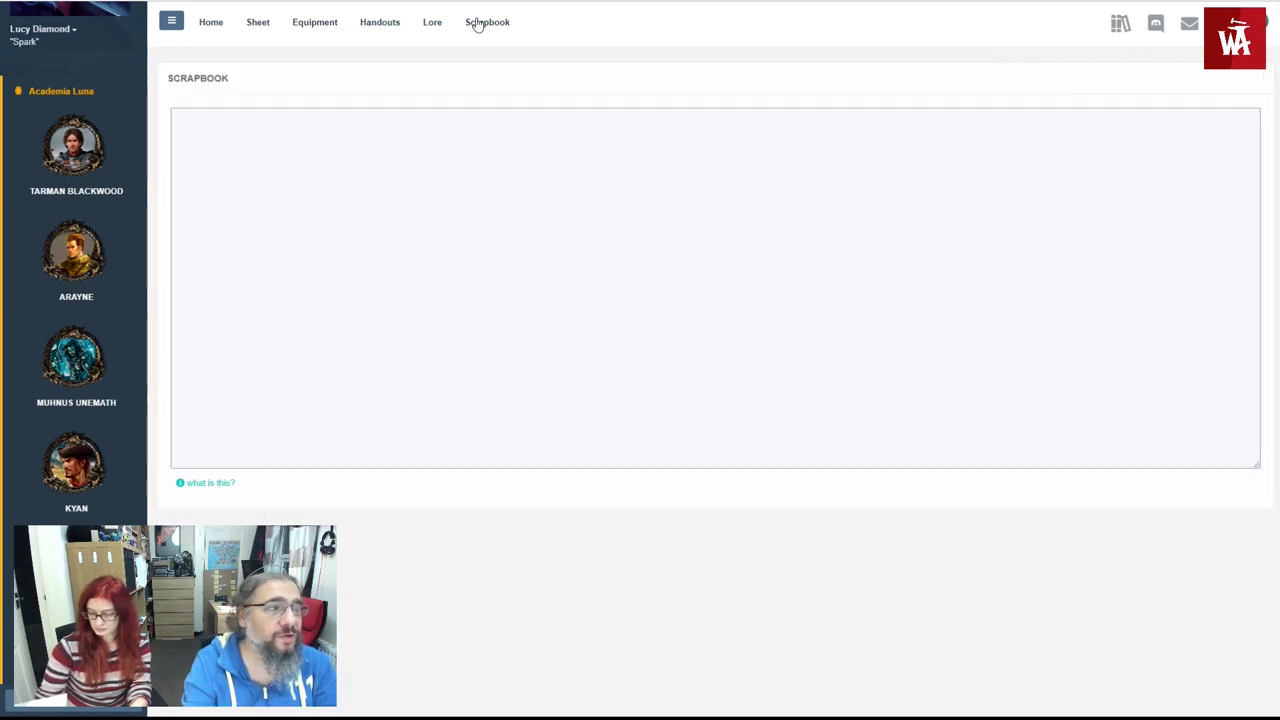
- Write scrapbook notes 'I need to write my spells for next session' and 'Remember to level up'
{"action": "left_click", "coordinate": [373, 157]}
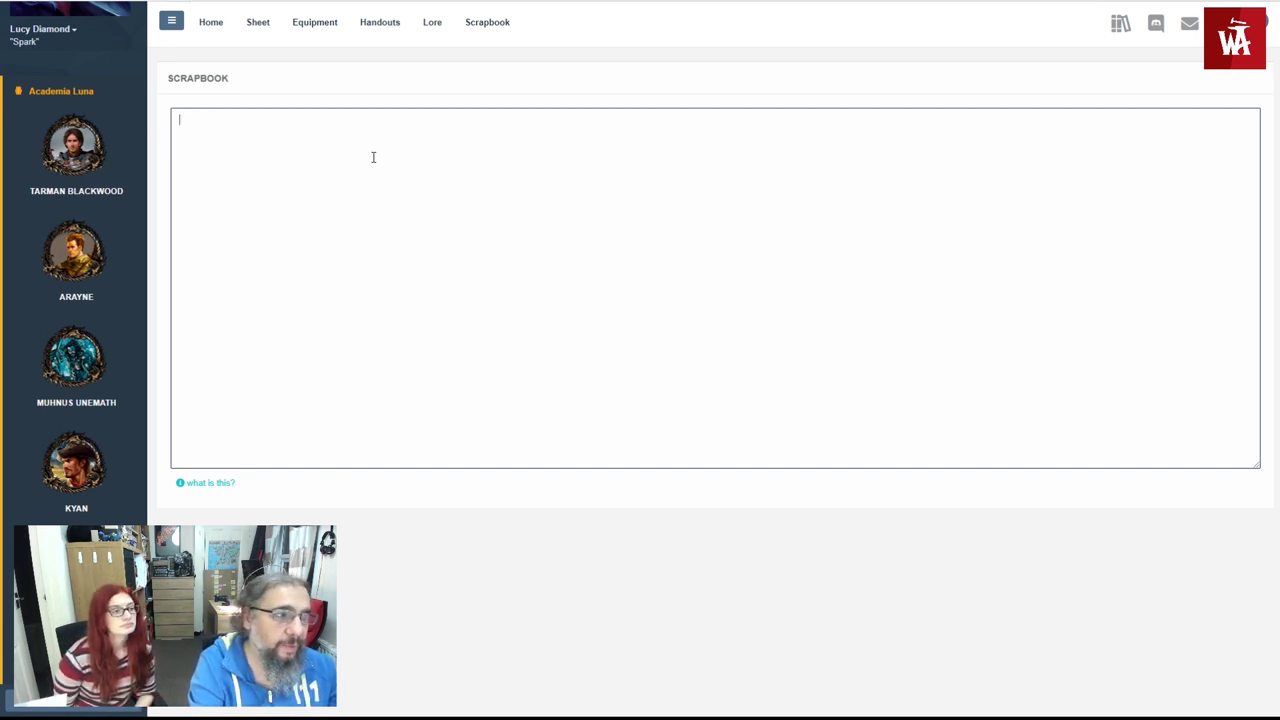
{"action": "type", "text": "I need to"}
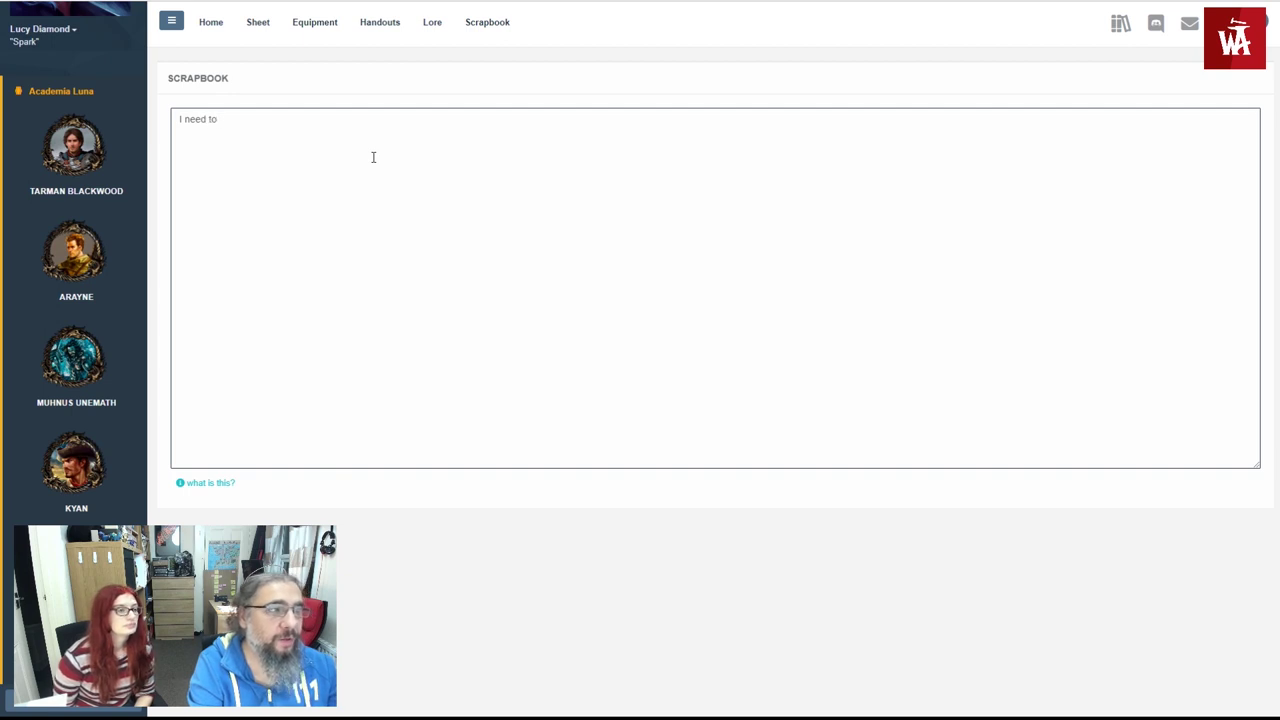
{"action": "type", "text": " write my spells "}
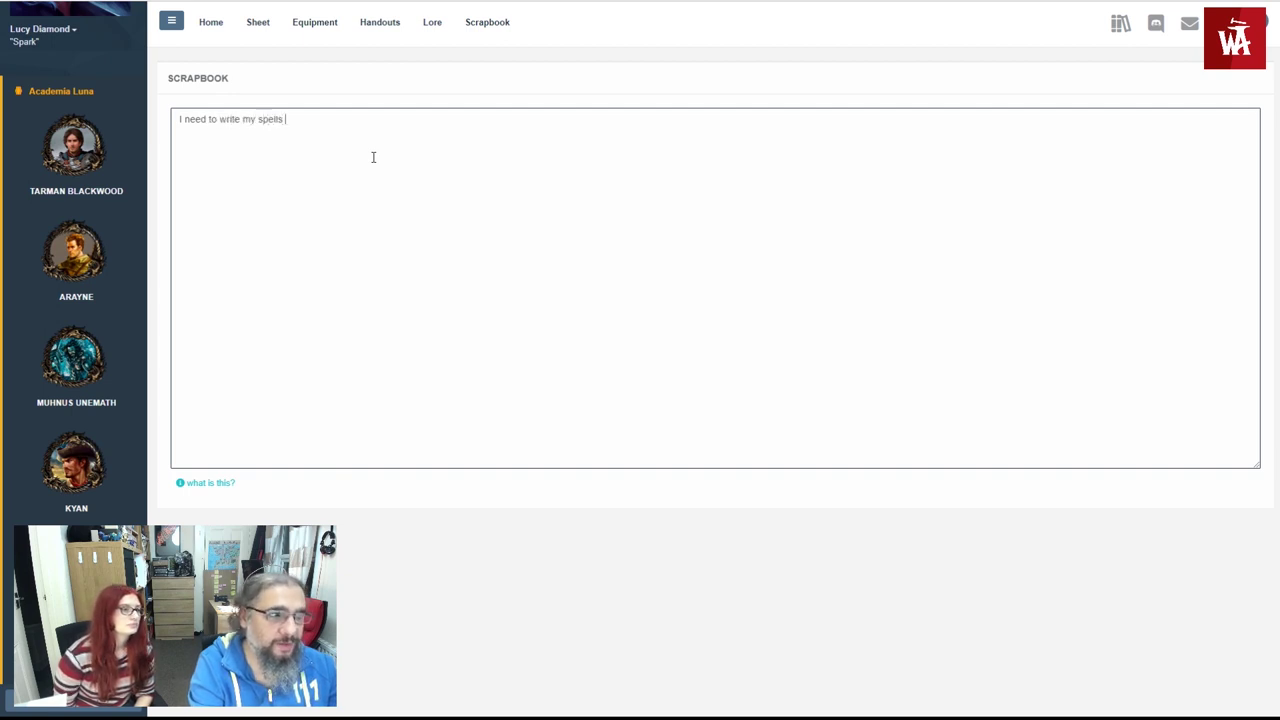
{"action": "type", "text": "for ne"}
{"action": "key", "text": "BackSpace"}
{"action": "key", "text": "BackSpace"}
{"action": "key", "text": "BackSpace"}
{"action": "type", "text": "next session"}
{"action": "key", "text": "Return"}
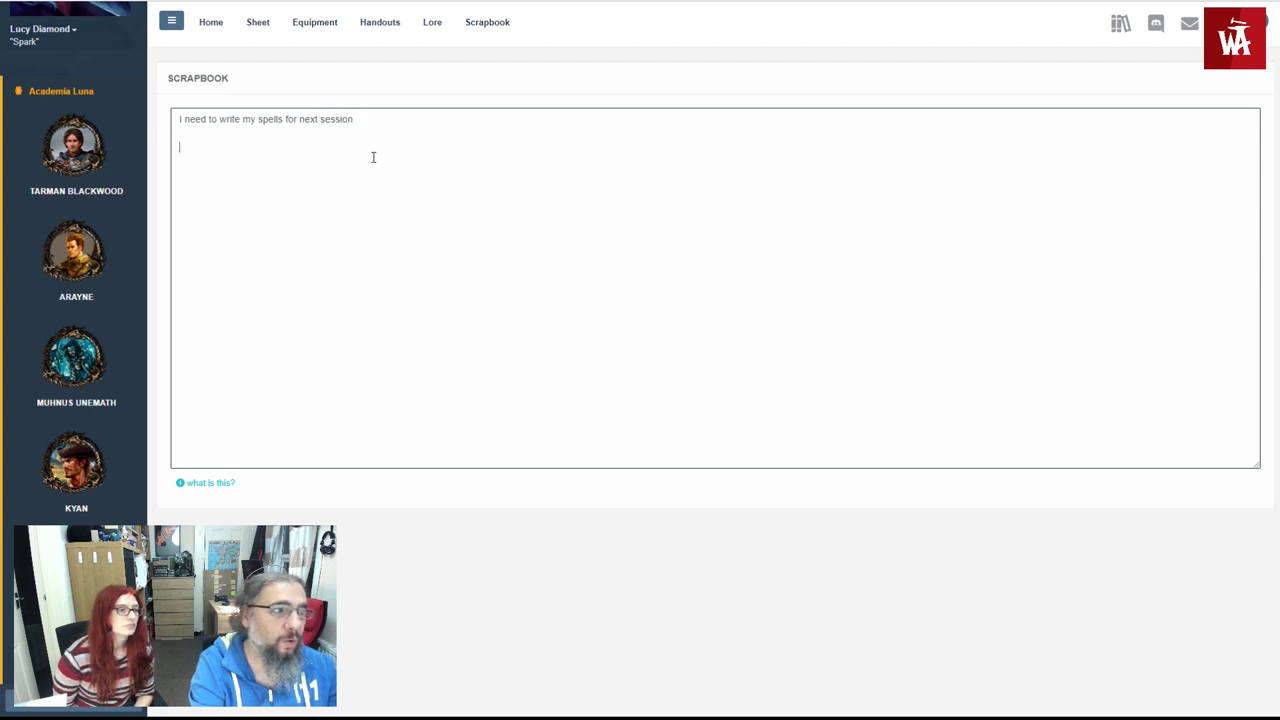
{"action": "type", "text": "Remember to level up"}
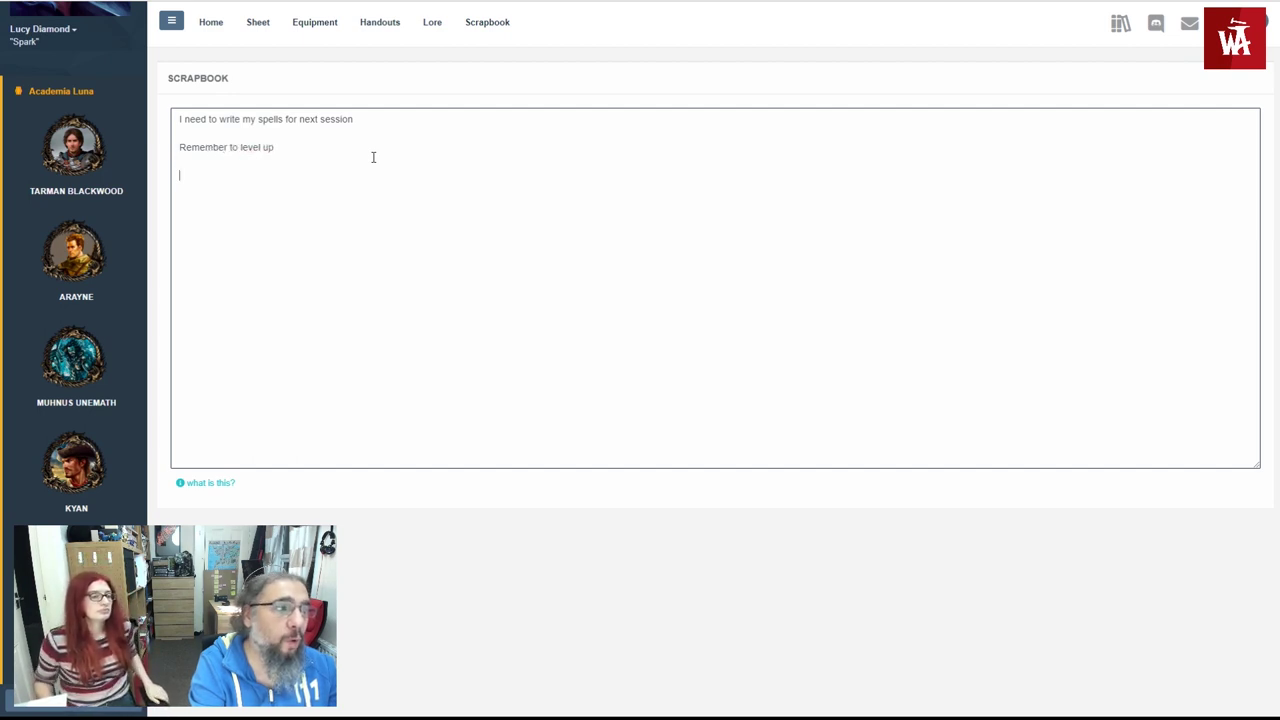
- Add a note with the barmaiden's name and that she likes melons, then go Home
{"action": "key", "text": "Return"}
{"action": "key", "text": "Return"}
{"action": "type", "text": "The barmaiden's name is Lu"}
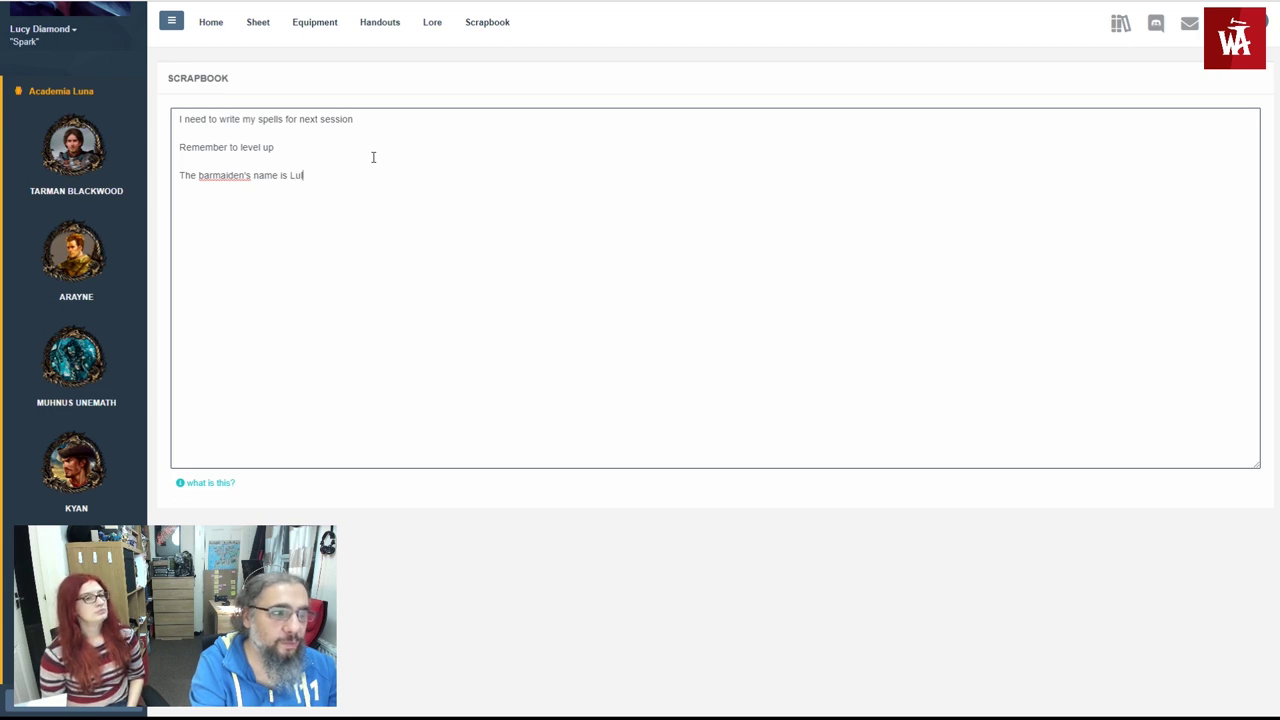
{"action": "key", "text": "BackSpace"}
{"action": "type", "text": "ooloo!  "}
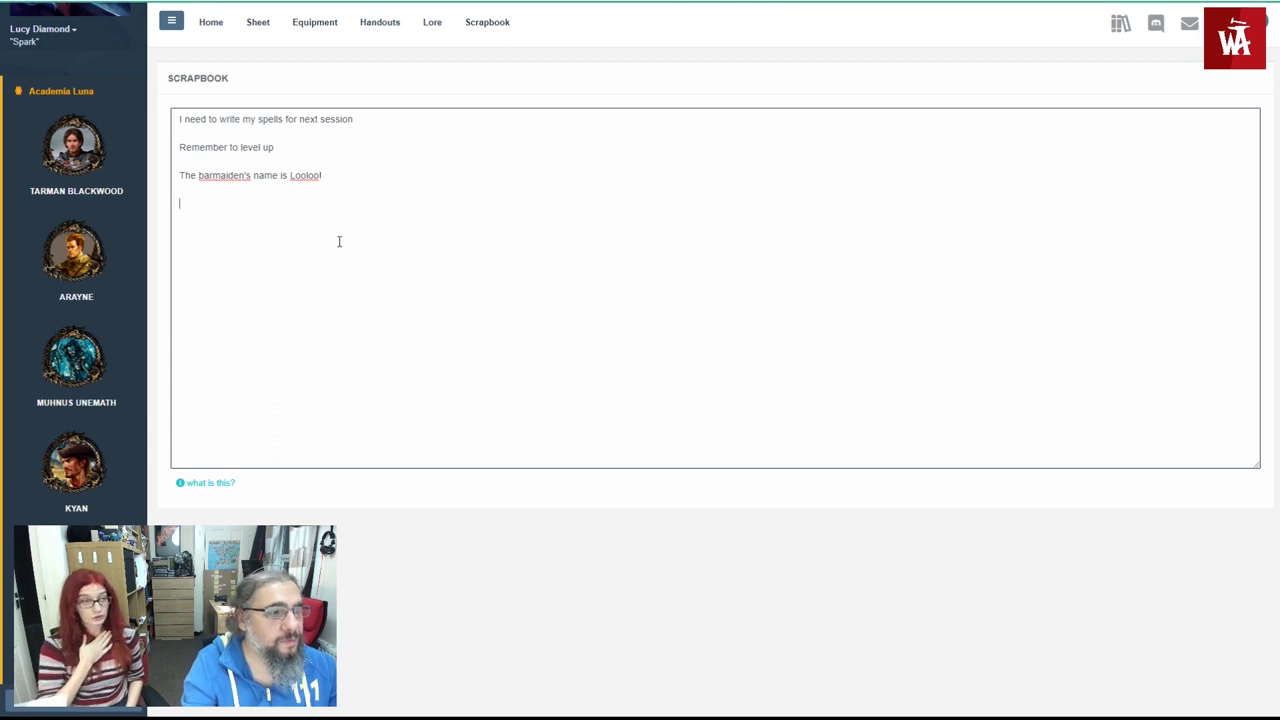
{"action": "type", "text": "and she like"}
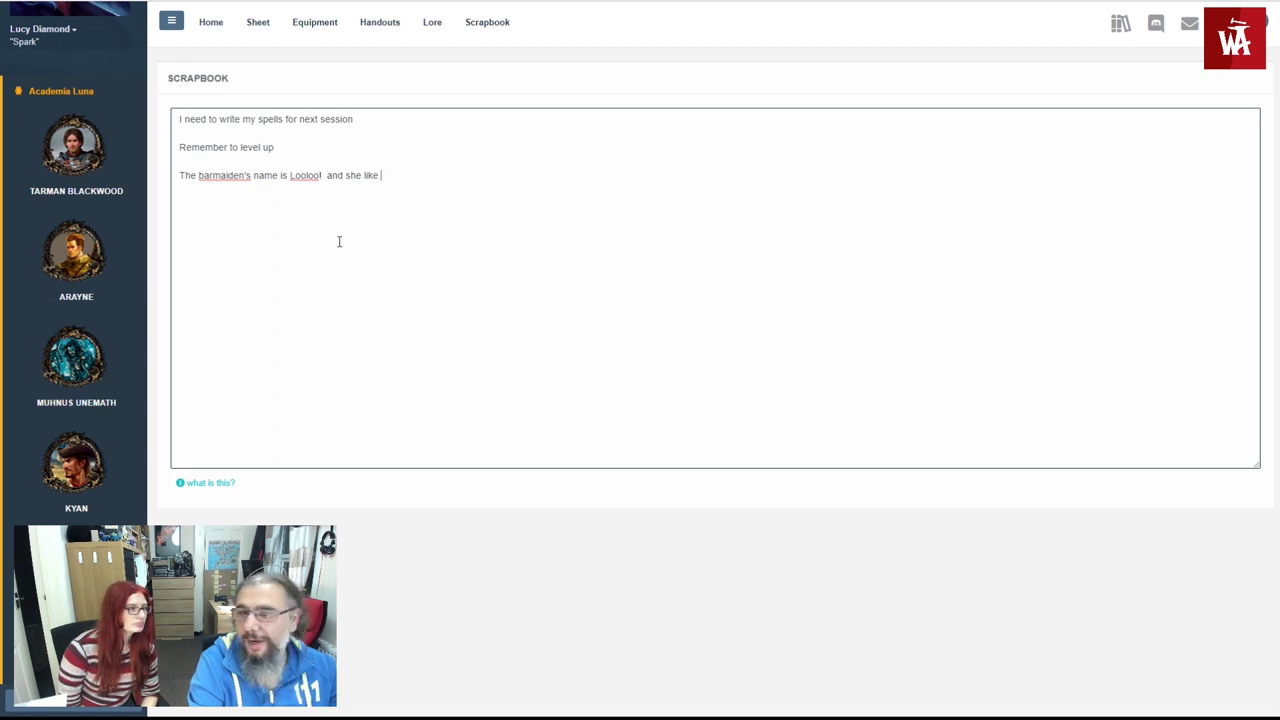
{"action": "type", "text": " mash"}
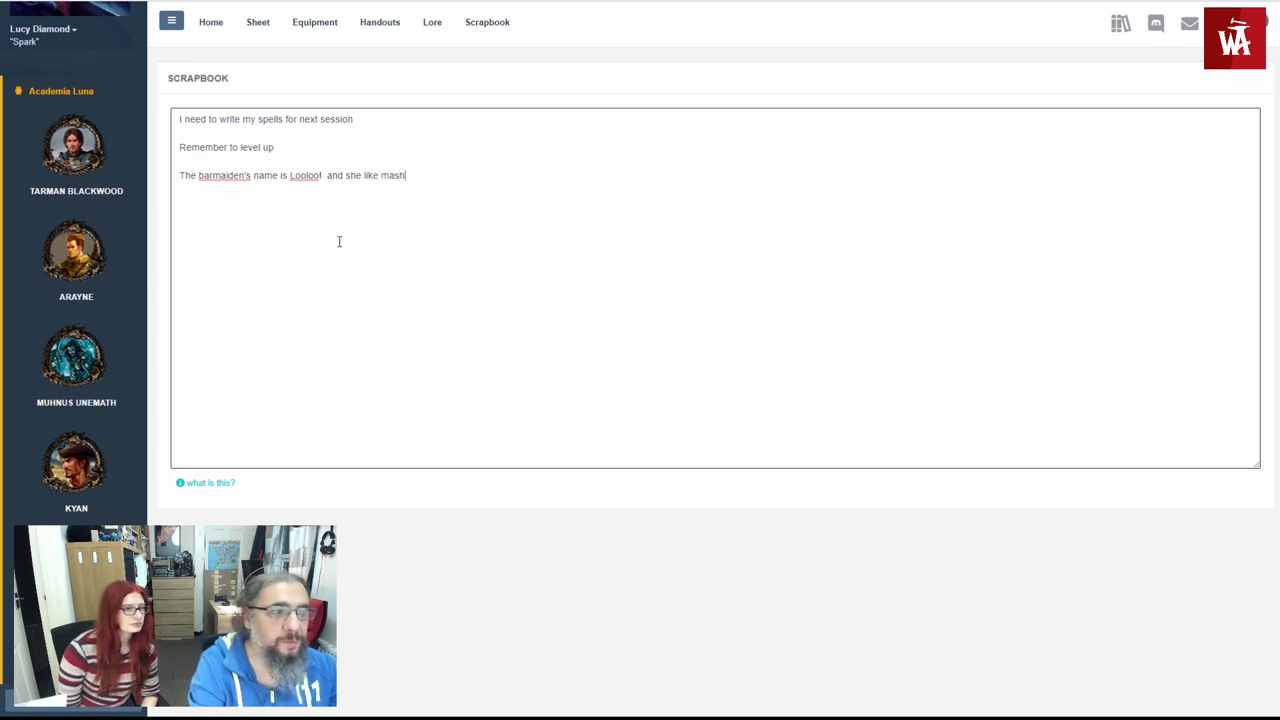
{"action": "key", "text": "BackSpace"}
{"action": "key", "text": "BackSpace"}
{"action": "key", "text": "BackSpace"}
{"action": "key", "text": "BackSpace"}
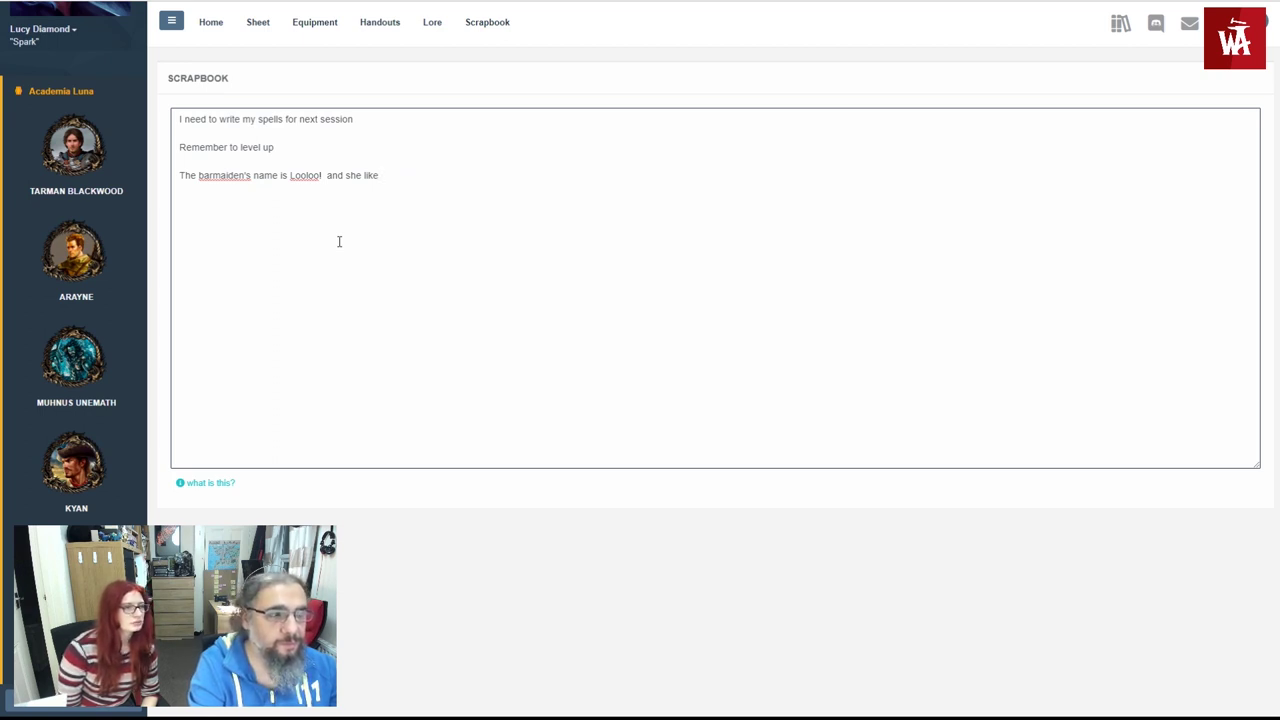
{"action": "type", "text": "melons."}
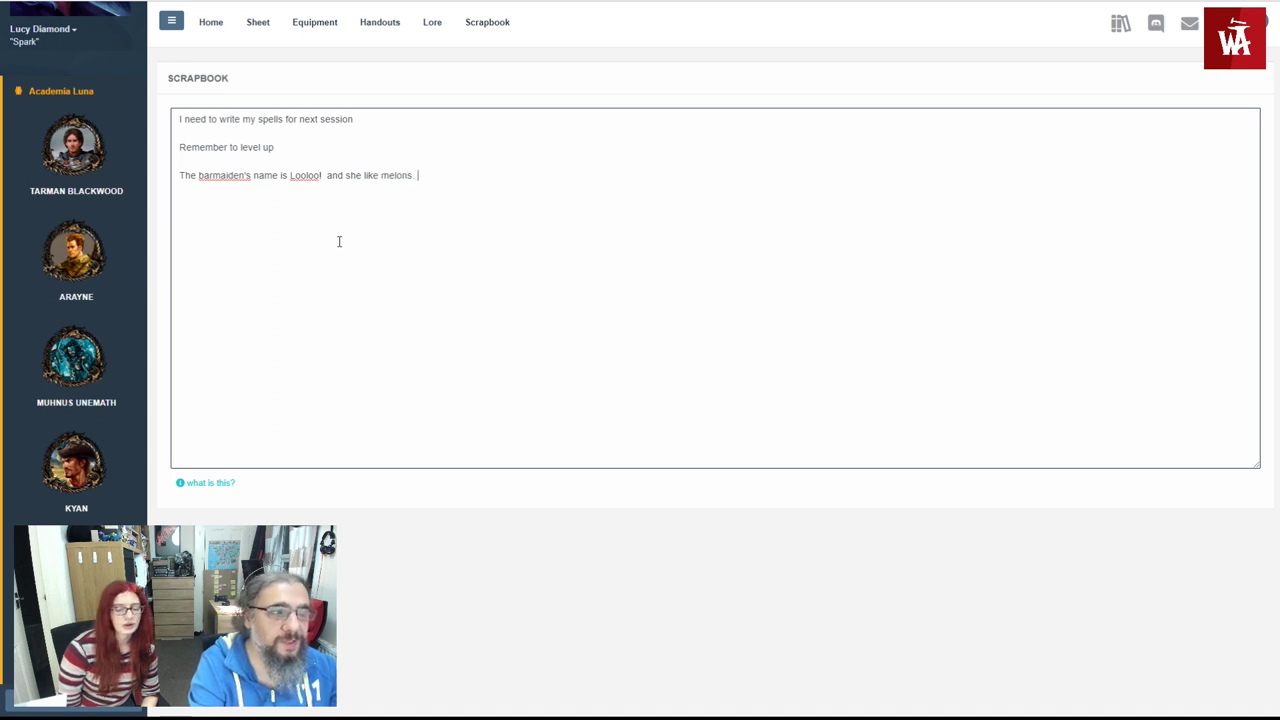
{"action": "left_click", "coordinate": [432, 24]}
{"action": "left_click", "coordinate": [477, 24]}
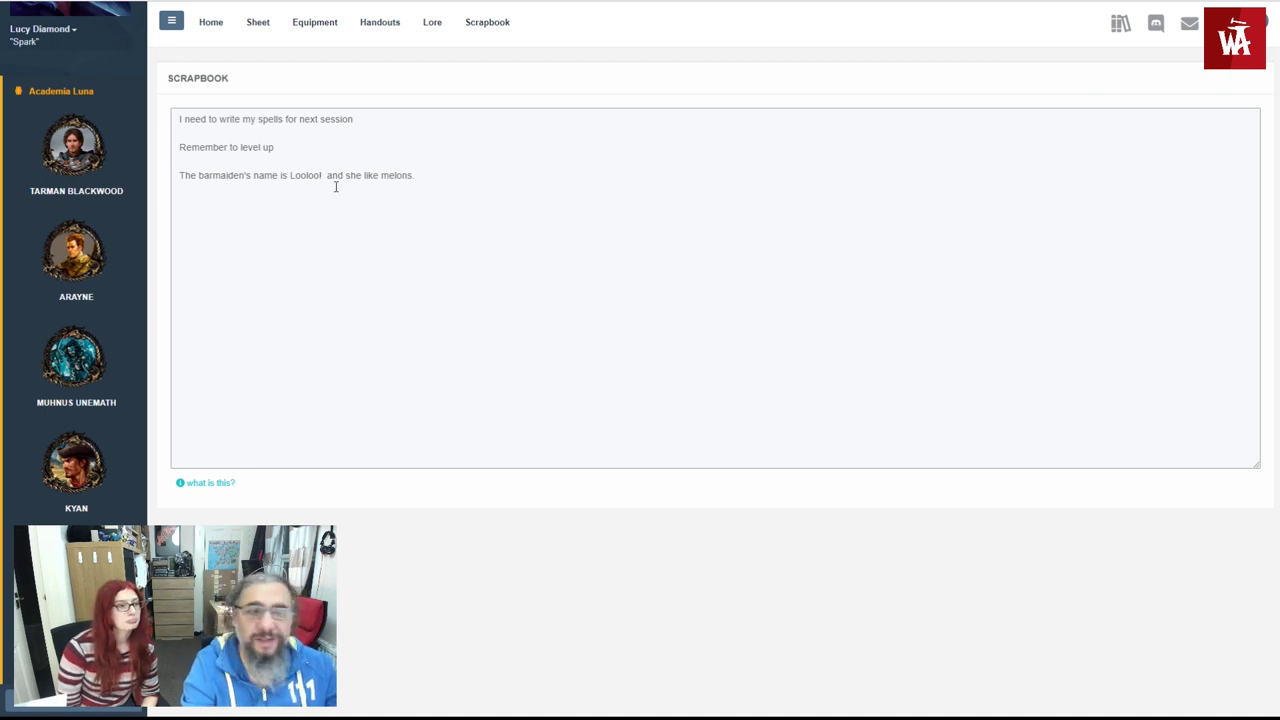
{"action": "left_click", "coordinate": [216, 33]}
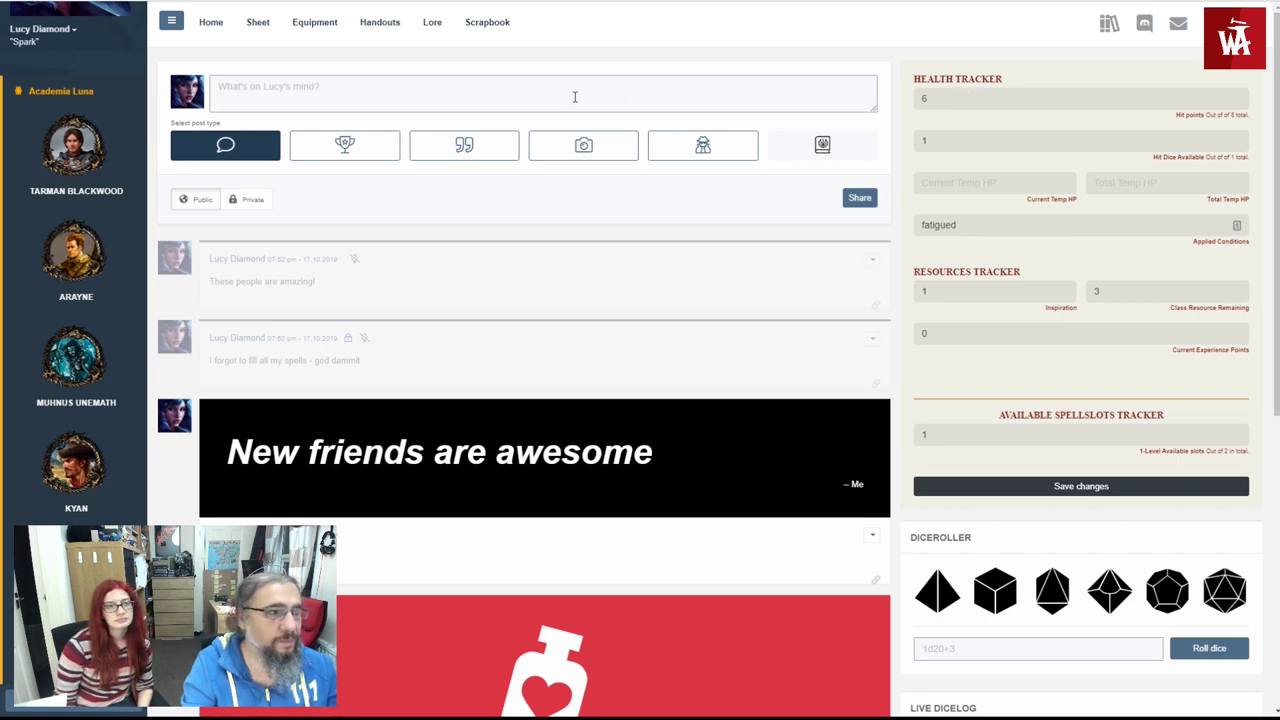
- Go from the Heroes Stream dashboard to Lucy's public profile and scroll through it
{"action": "left_click", "coordinate": [447, 78]}
{"action": "scroll", "coordinate": [60, 20], "scroll_direction": "up", "scroll_amount": 3}
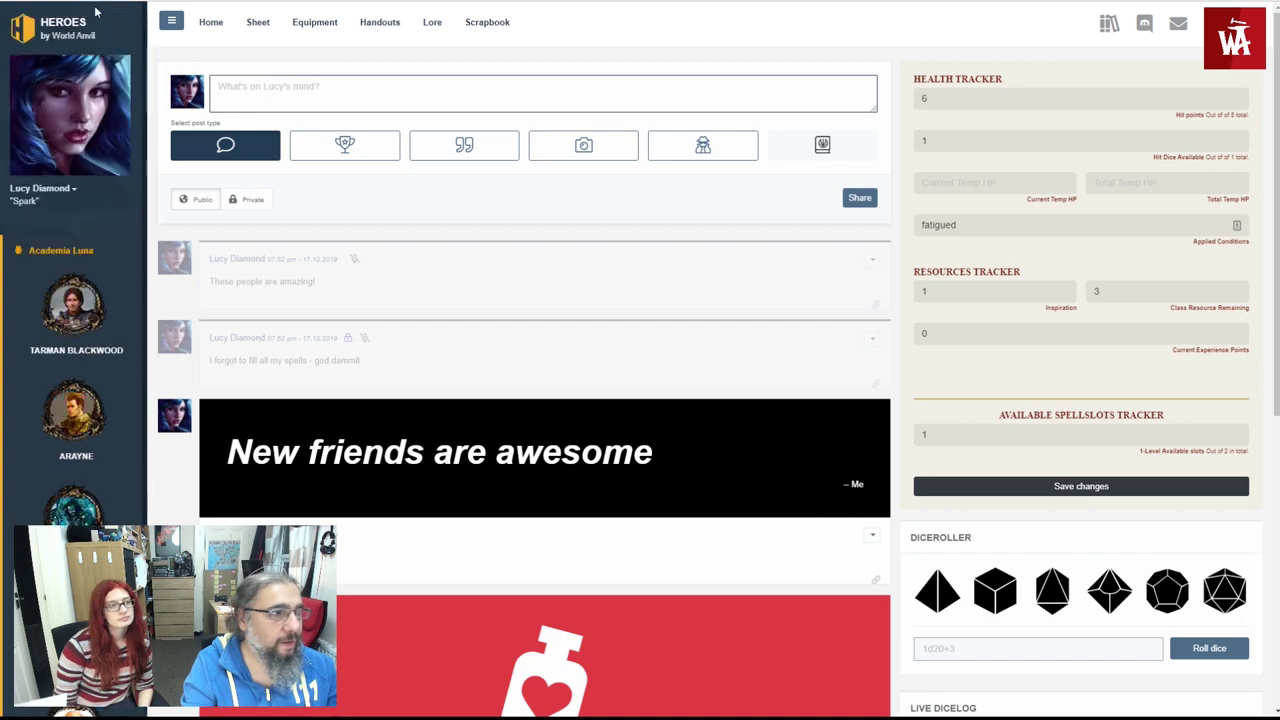
{"action": "left_click", "coordinate": [45, 25]}
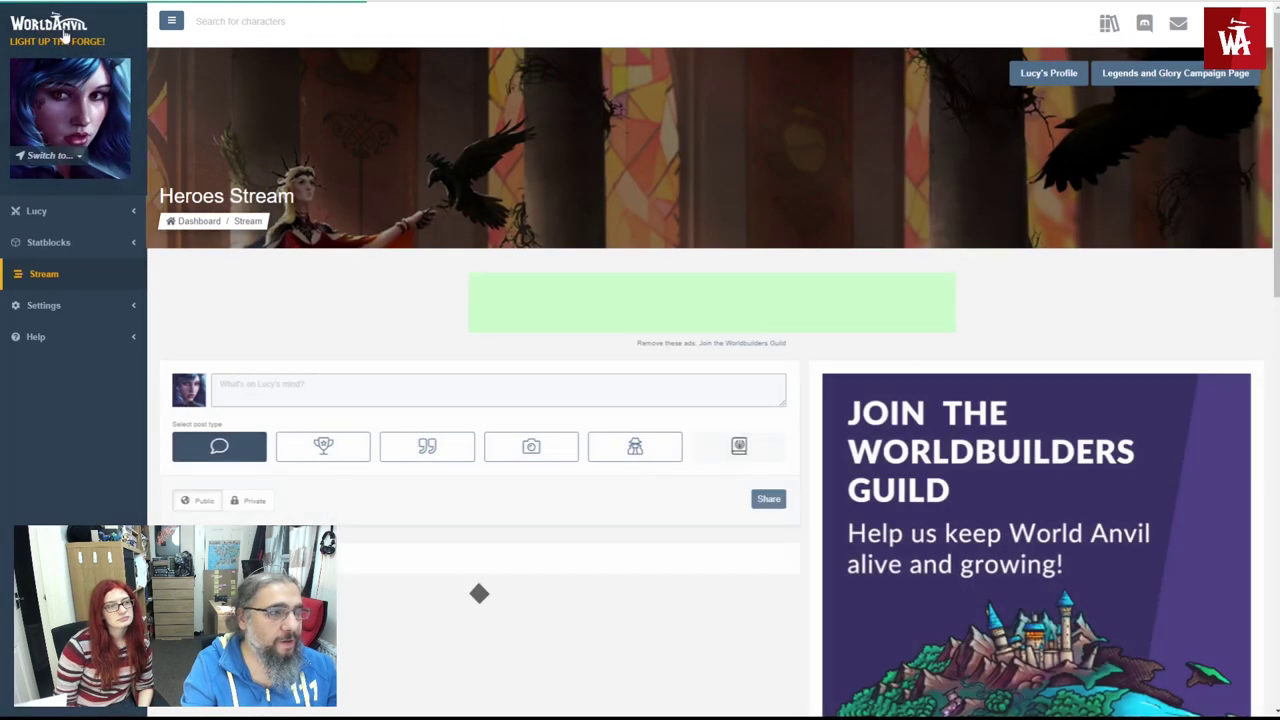
{"action": "left_click", "coordinate": [36, 210]}
{"action": "left_click", "coordinate": [40, 238]}
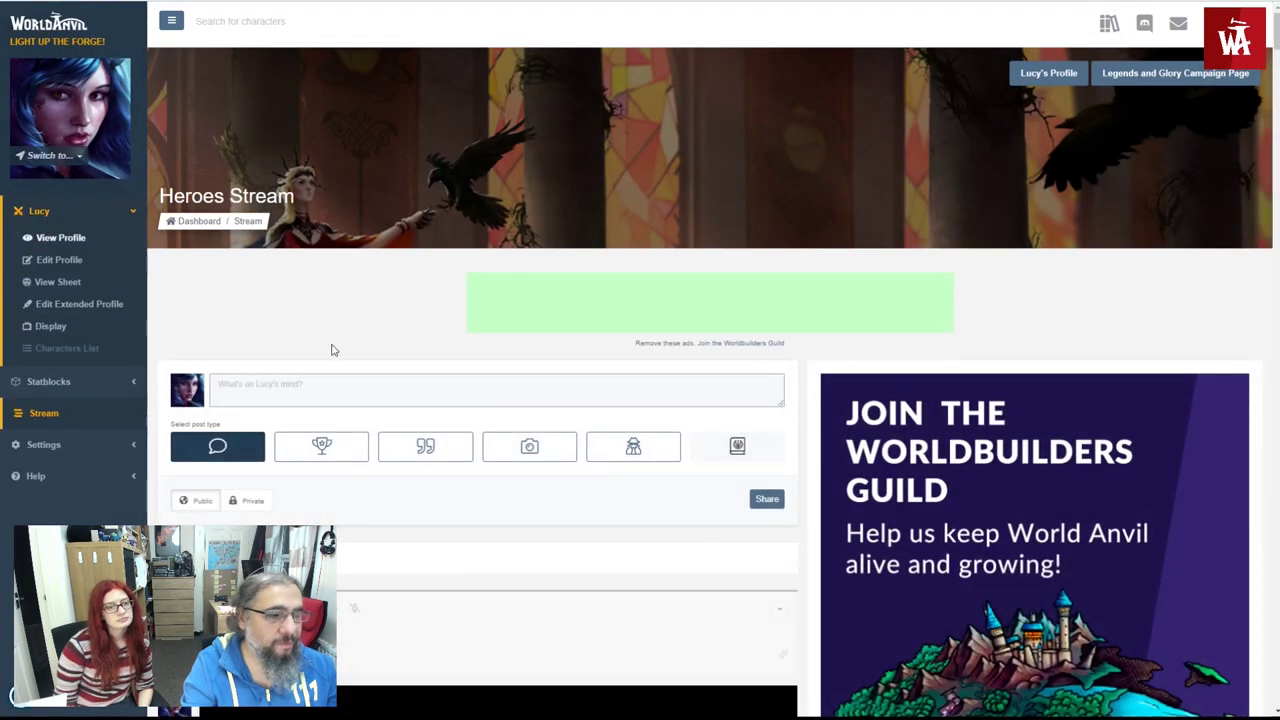
{"action": "scroll", "coordinate": [365, 360], "scroll_direction": "down", "scroll_amount": 3}
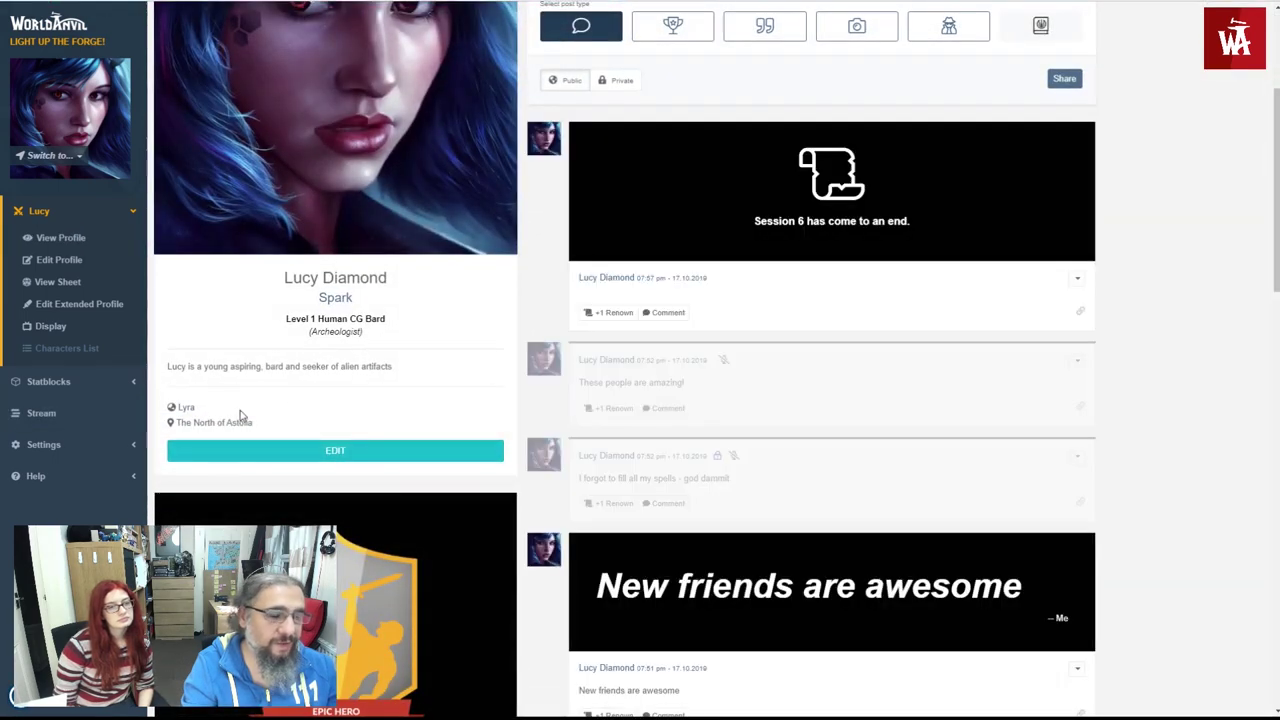
{"action": "scroll", "coordinate": [240, 420], "scroll_direction": "up", "scroll_amount": 3}
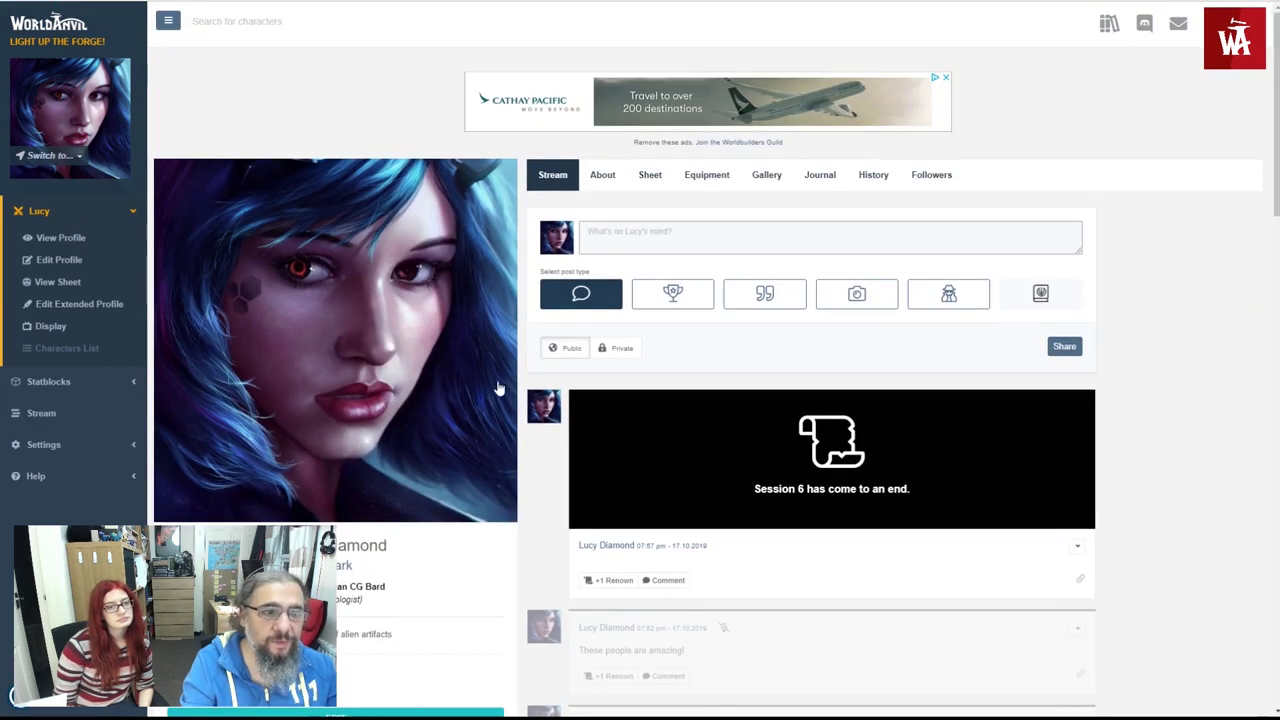
{"action": "scroll", "coordinate": [701, 391], "scroll_direction": "down", "scroll_amount": 2}
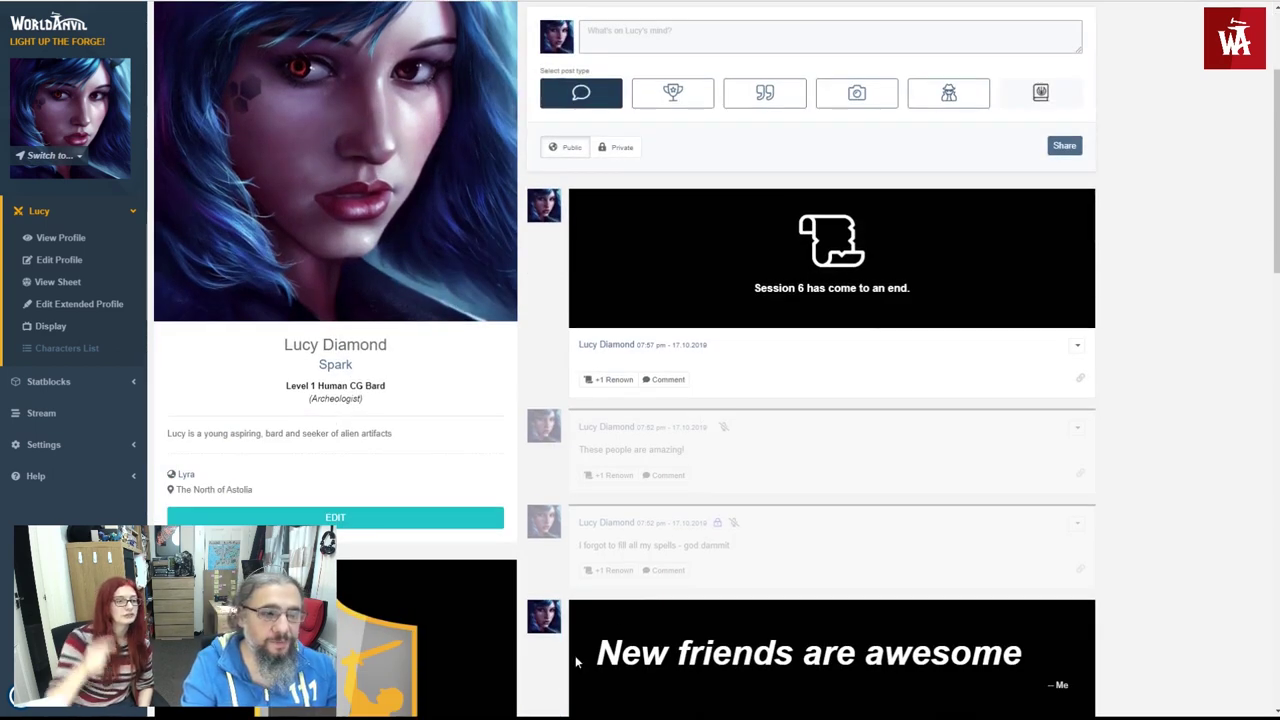
{"action": "scroll", "coordinate": [504, 640], "scroll_direction": "down", "scroll_amount": 4}
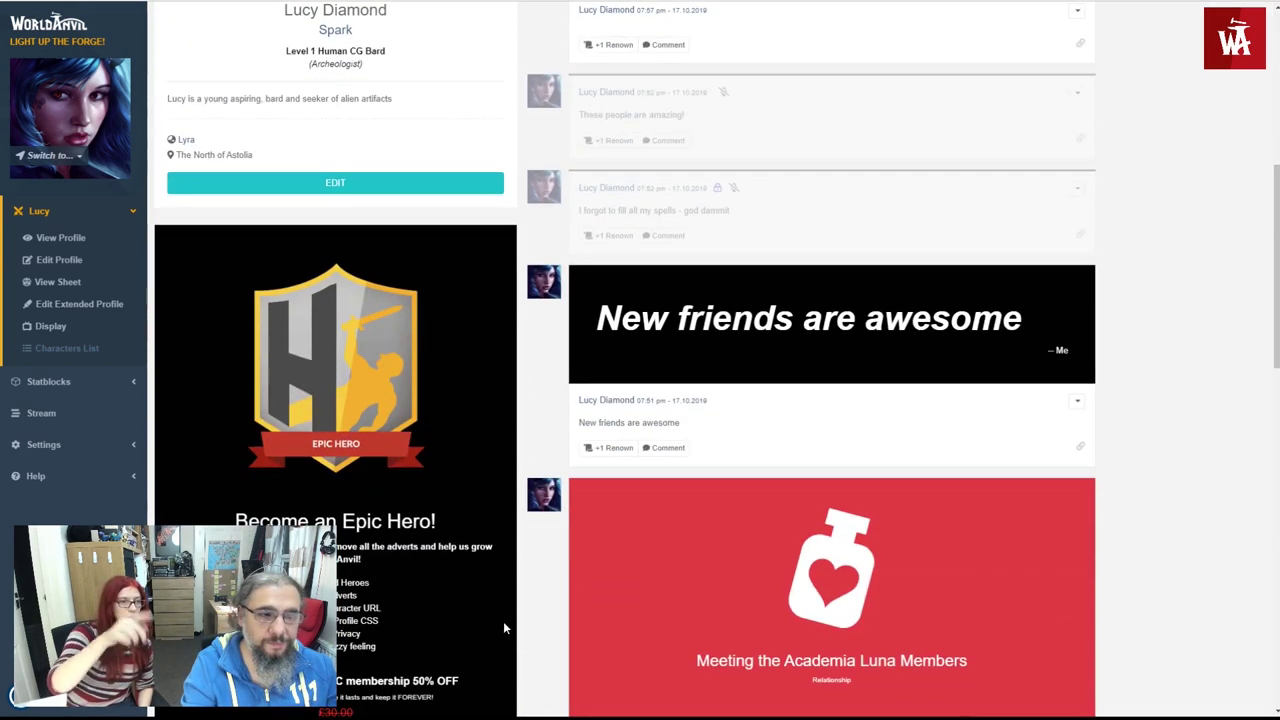
{"action": "scroll", "coordinate": [503, 617], "scroll_direction": "down", "scroll_amount": 1}
{"action": "scroll", "coordinate": [503, 620], "scroll_direction": "up", "scroll_amount": 7}
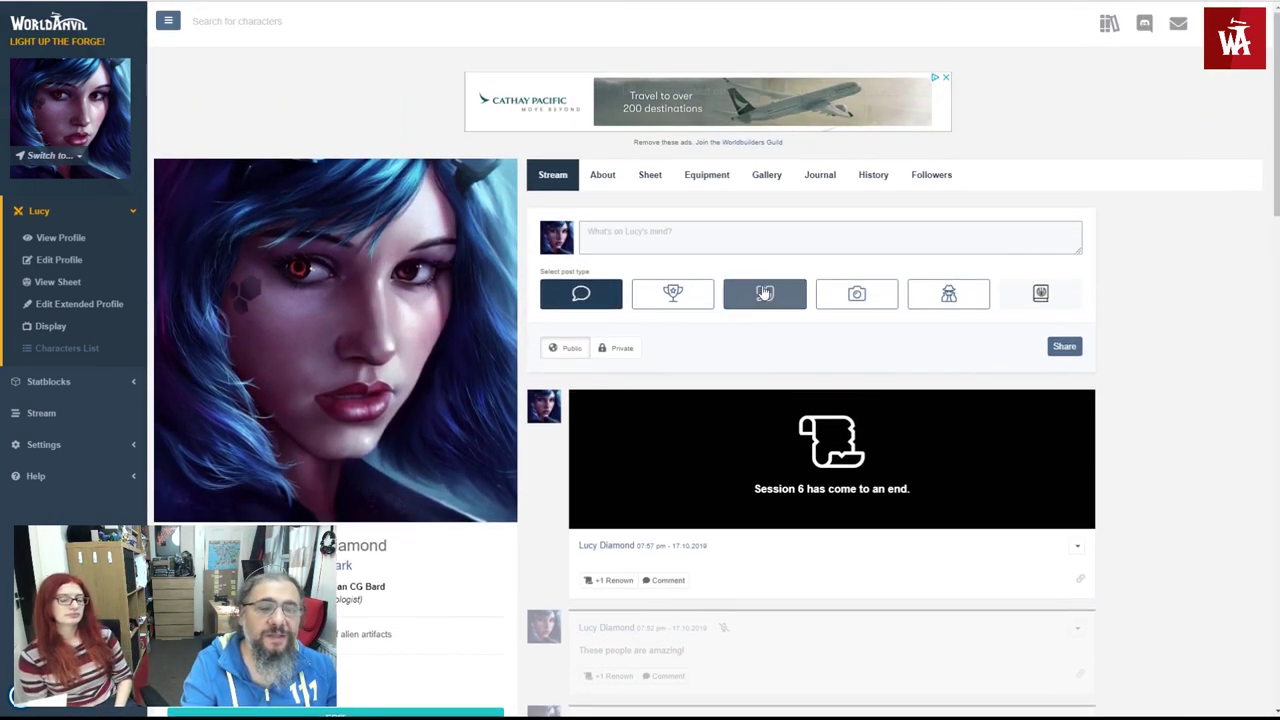
- Start a new journal entry titled 'The Journey to the Cloud Plane'
{"action": "left_click", "coordinate": [815, 181]}
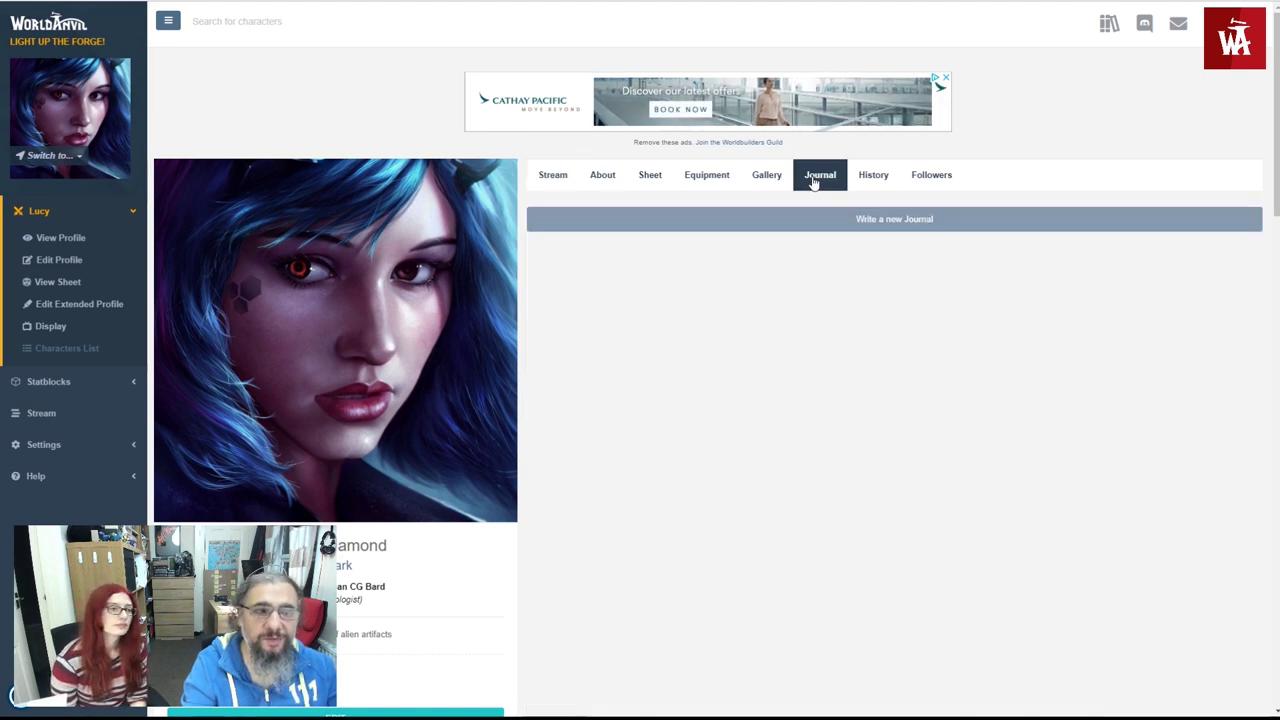
{"action": "left_click", "coordinate": [817, 233]}
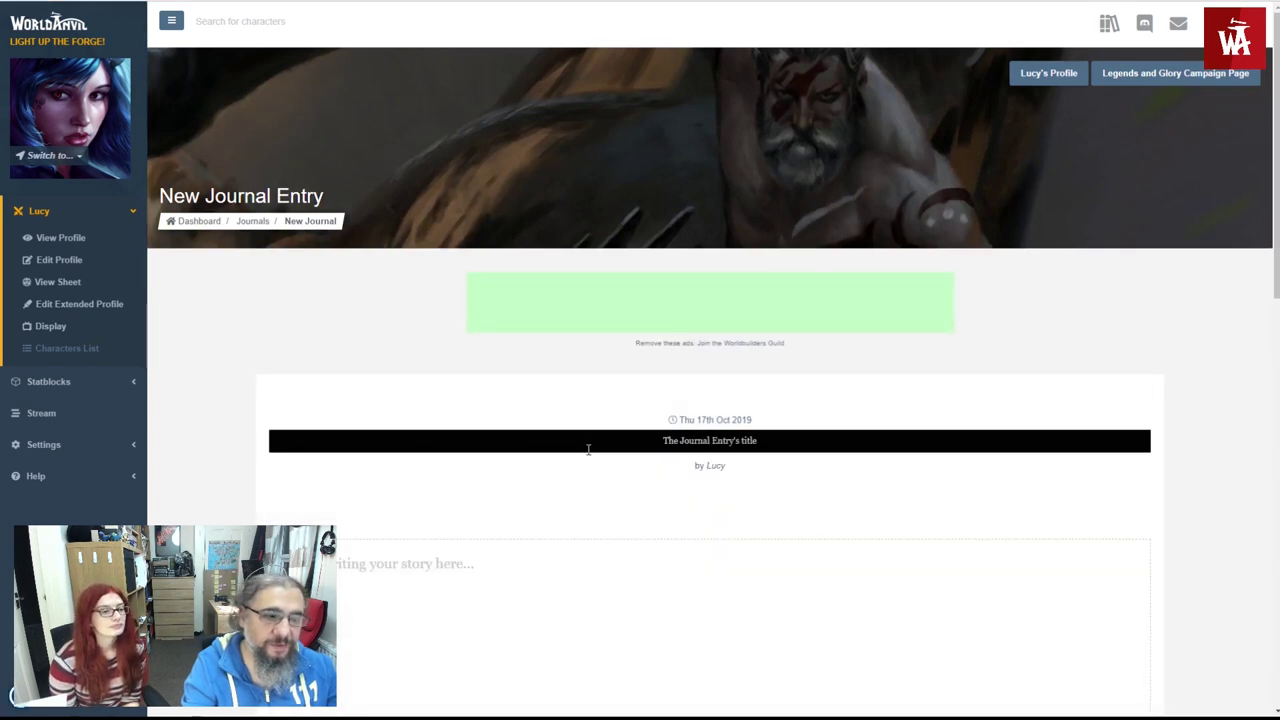
{"action": "type", "text": "THis"}
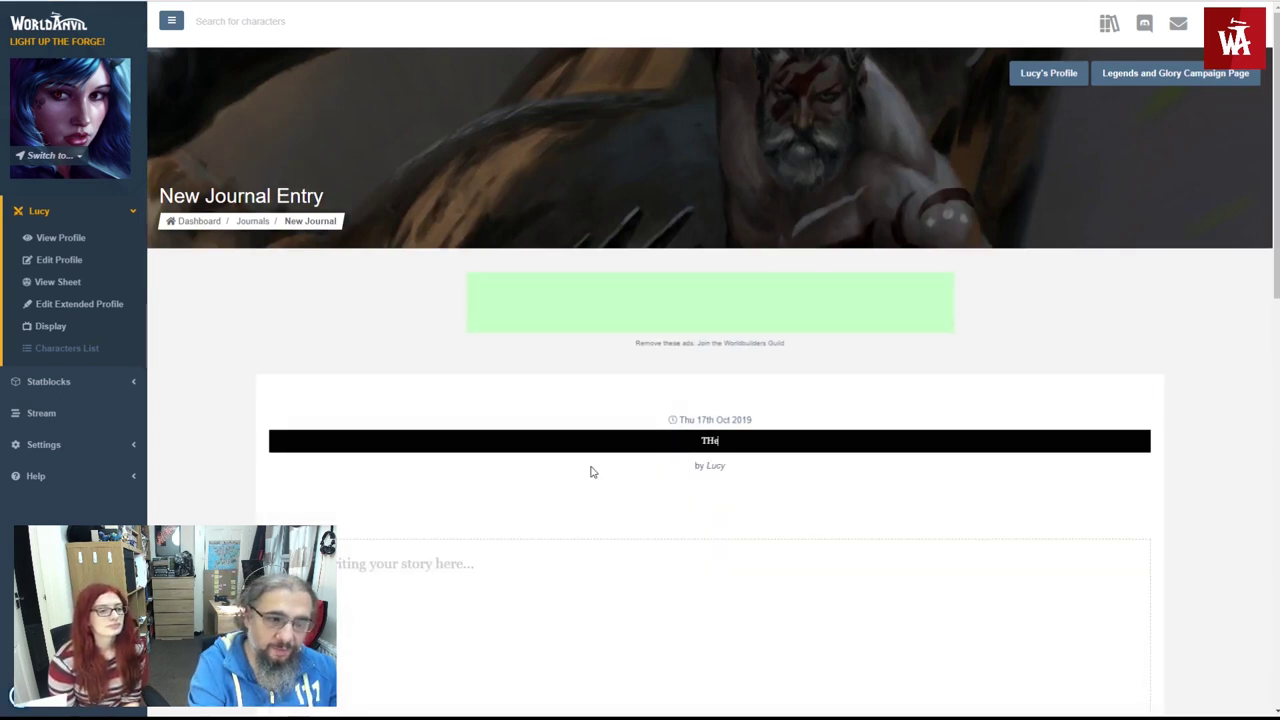
{"action": "key", "text": "BackSpace"}
{"action": "key", "text": "BackSpace"}
{"action": "key", "text": "BackSpace"}
{"action": "type", "text": "he"}
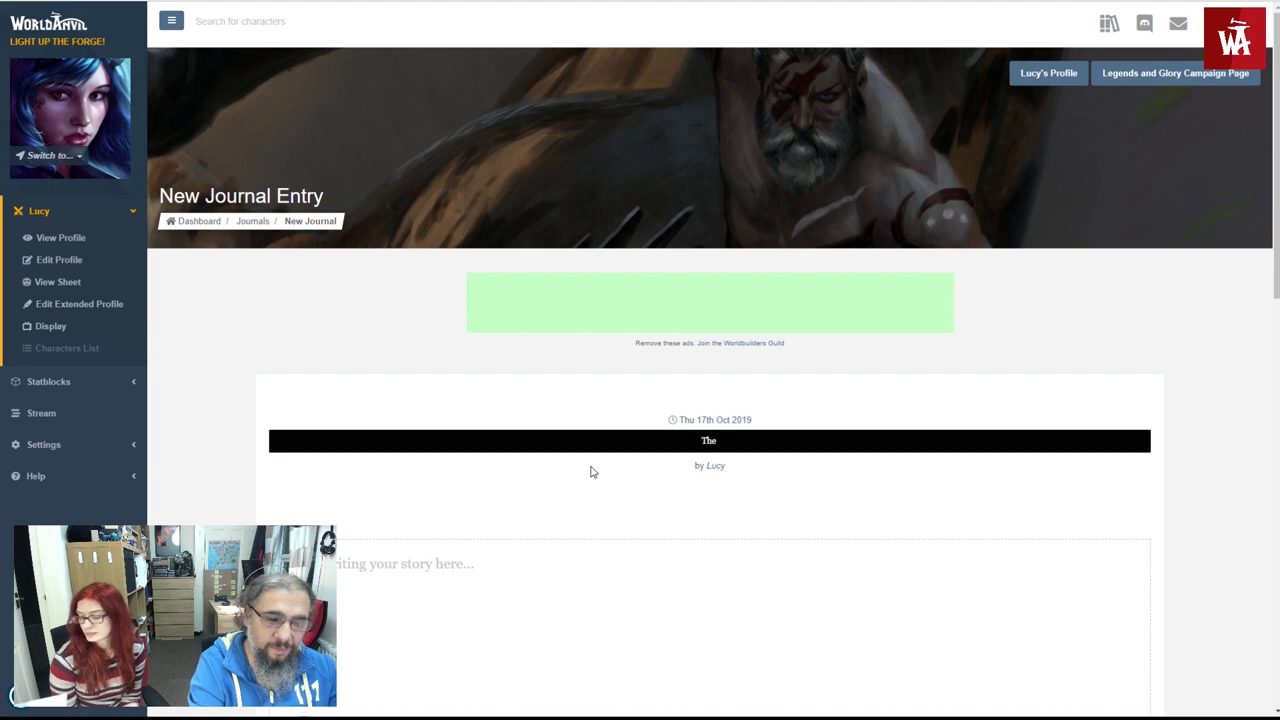
{"action": "type", "text": " Journey to the Cloud PLan"}
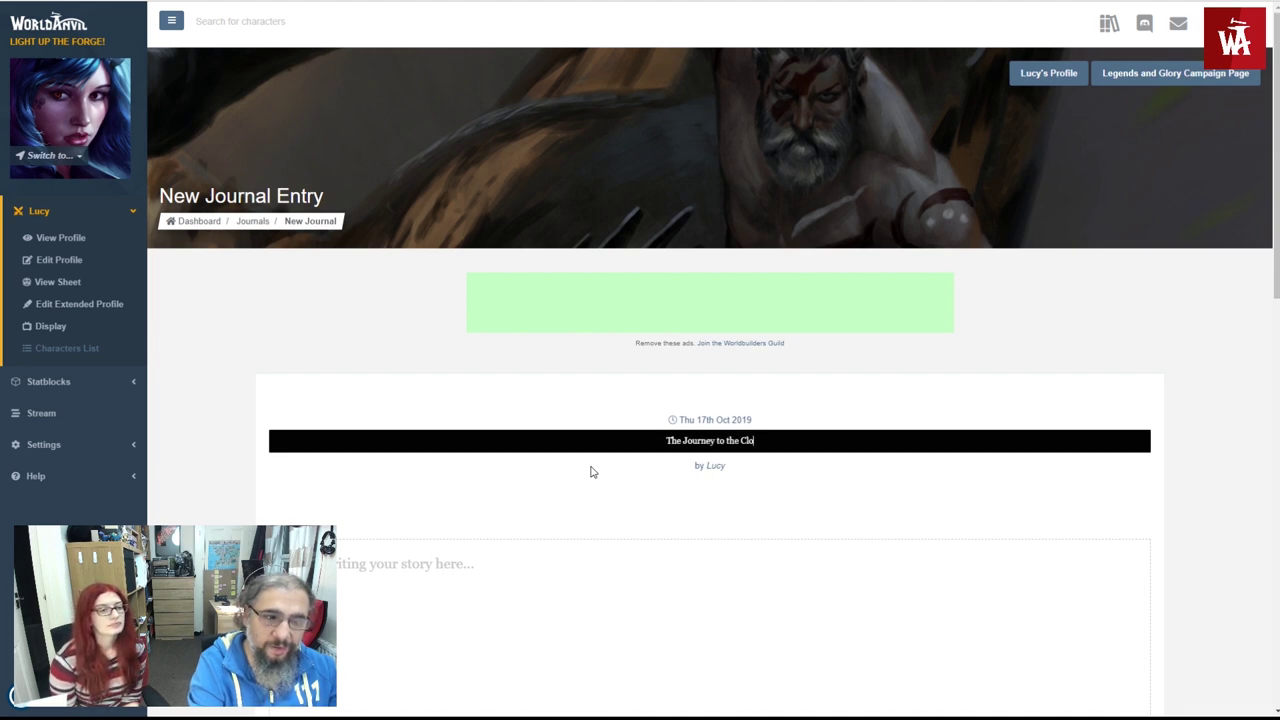
{"action": "key", "text": "BackSpace"}
{"action": "key", "text": "BackSpace"}
{"action": "key", "text": "BackSpace"}
{"action": "type", "text": "lane"}
- Write the story 'We have been travelling aboard the Good Omen from Lailiand to Ostea'
{"action": "left_click", "coordinate": [590, 524]}
{"action": "left_click", "coordinate": [550, 582]}
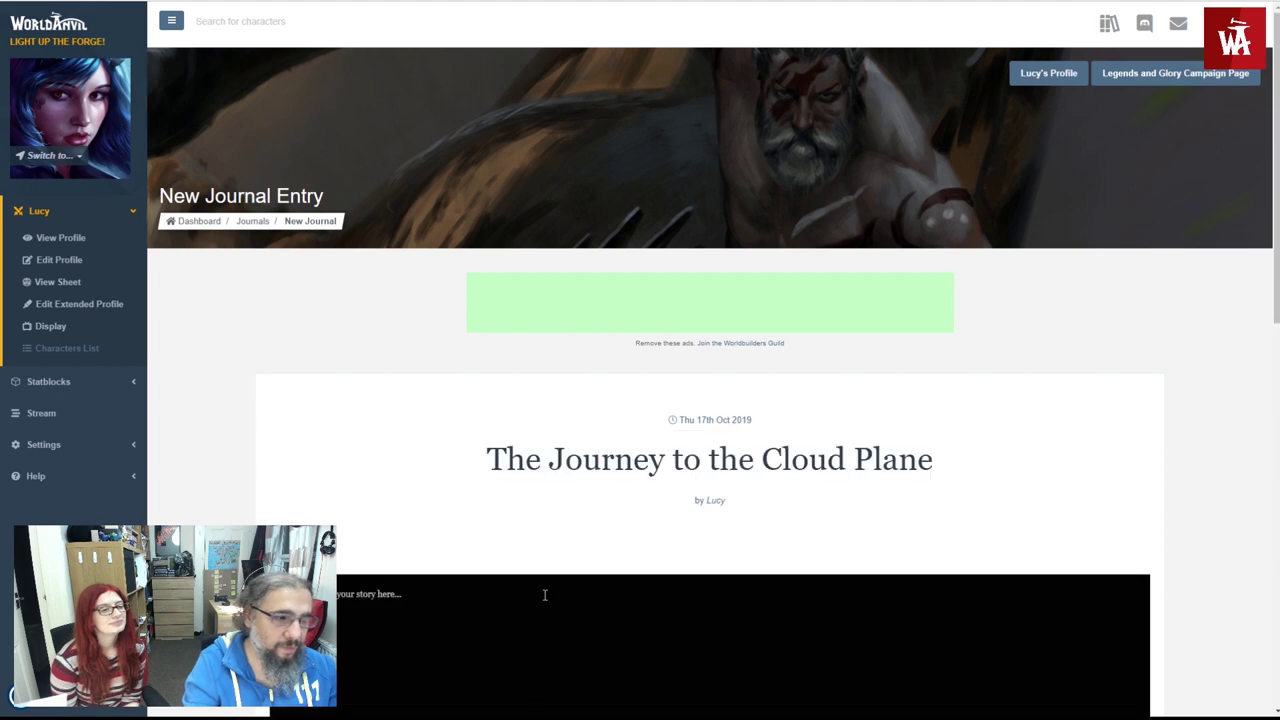
{"action": "scroll", "coordinate": [323, 437], "scroll_direction": "down", "scroll_amount": 4}
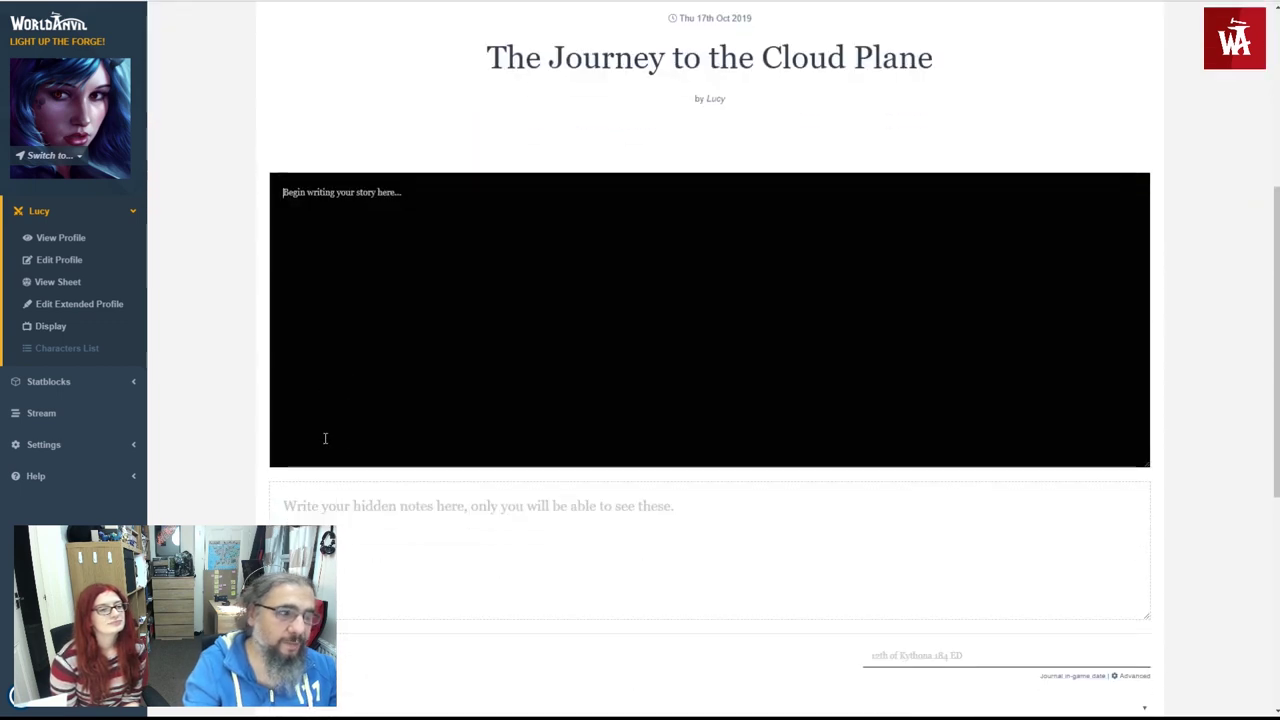
{"action": "type", "text": "We have been travelling"}
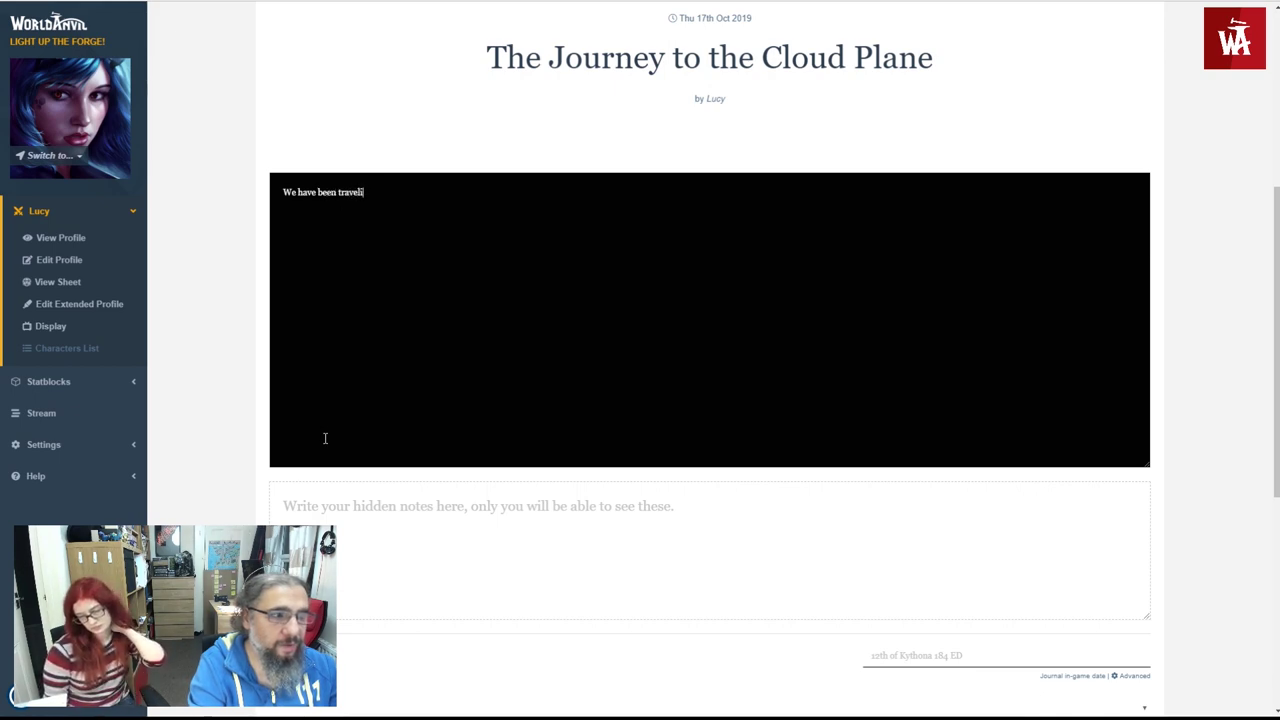
{"action": "type", "text": "ng"}
{"action": "key", "text": "BackSpace"}
{"action": "key", "text": "BackSpace"}
{"action": "key", "text": "BackSpace"}
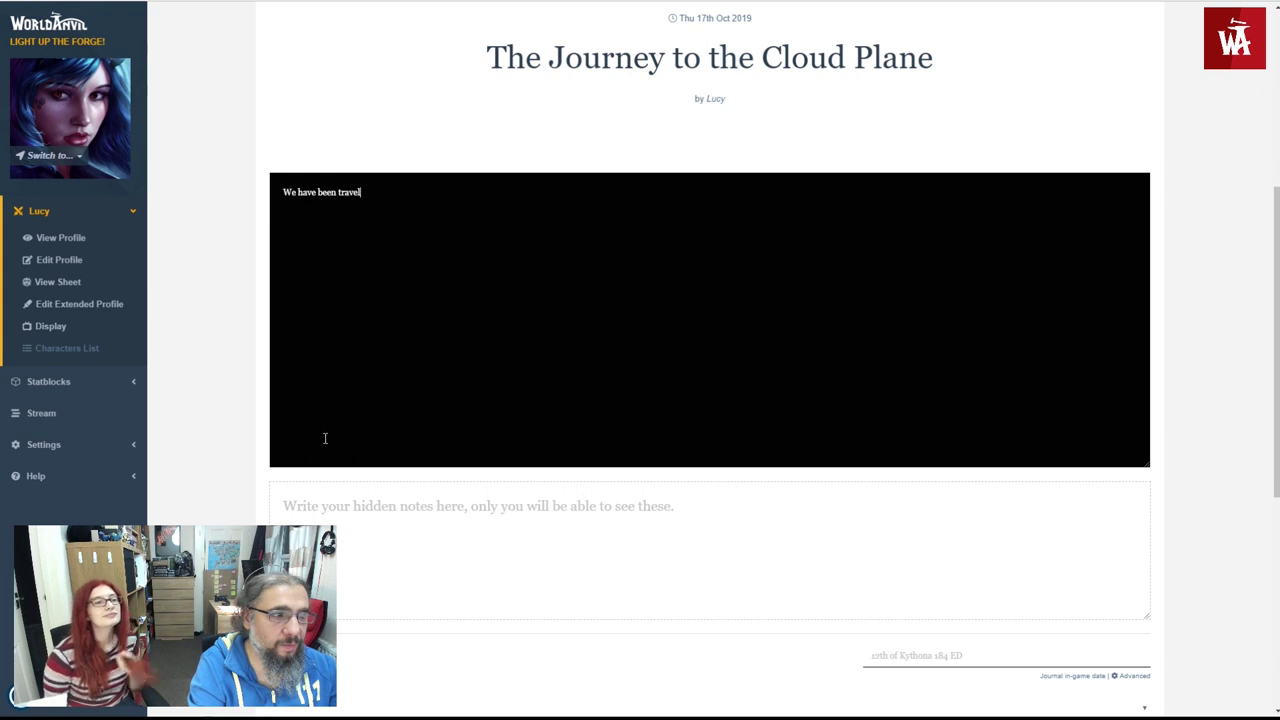
{"action": "type", "text": "ng aboard the Good Omen"}
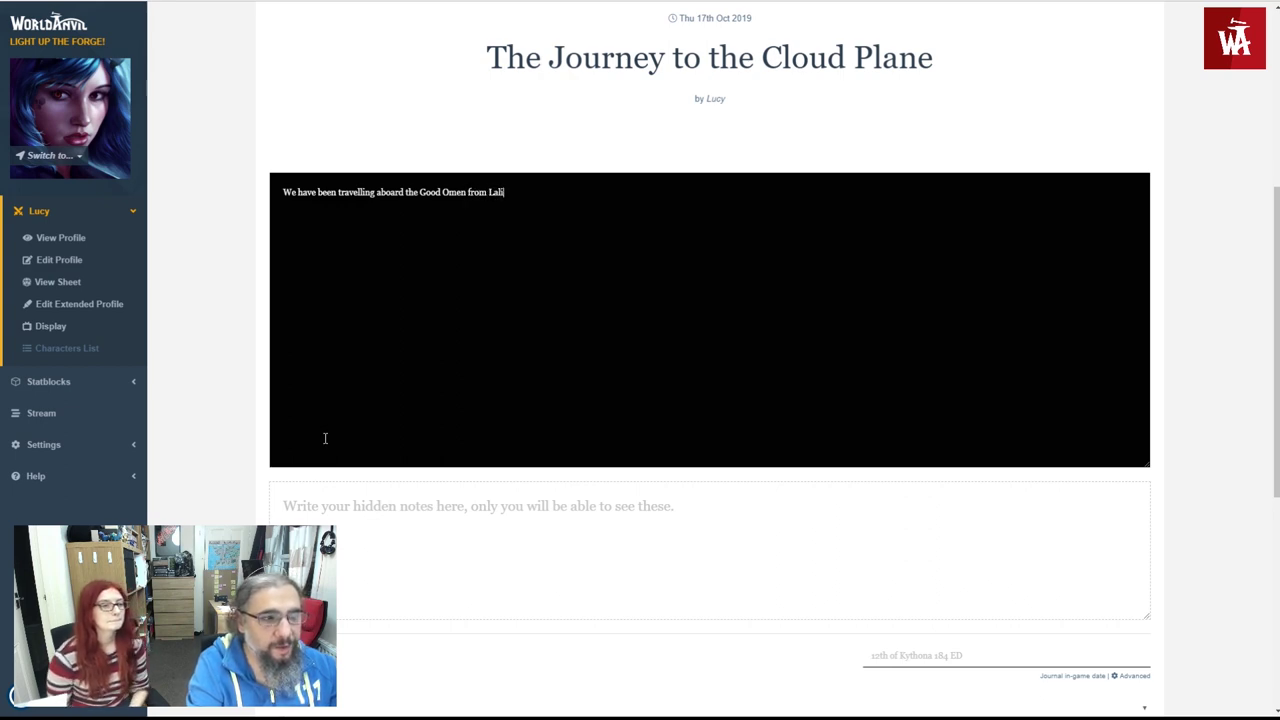
{"action": "type", "text": "from Lailiand to "}
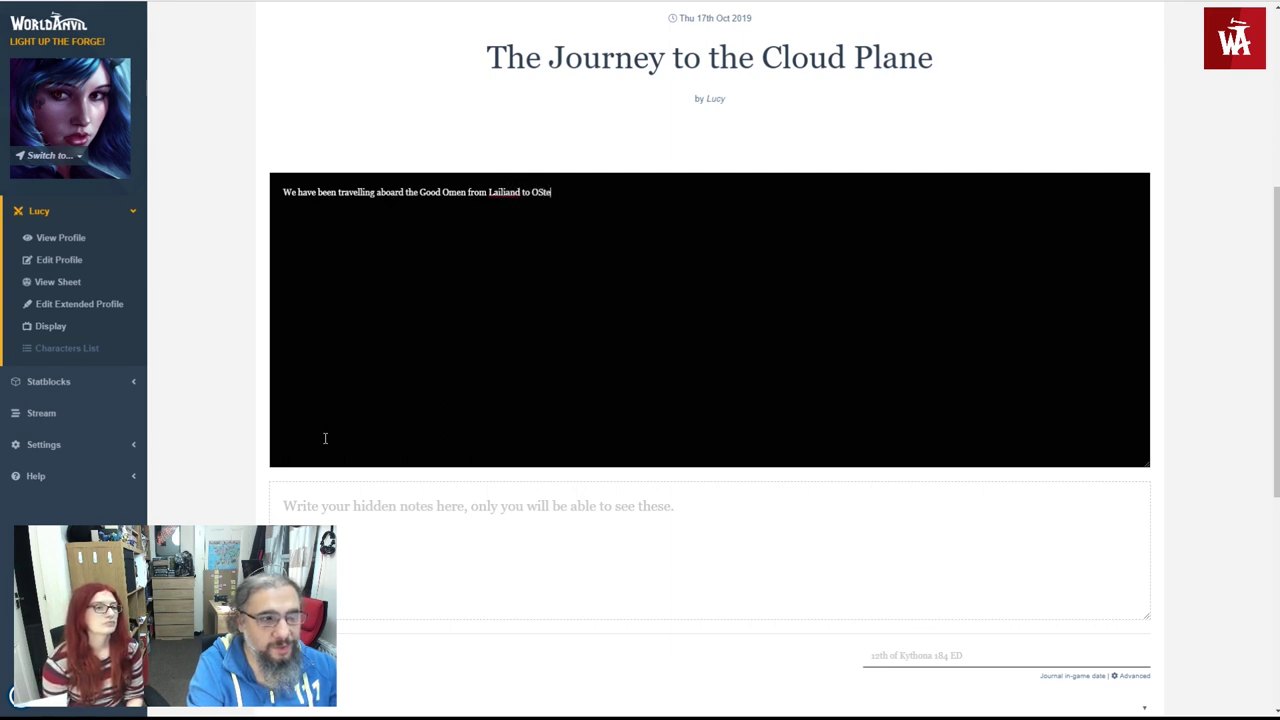
{"action": "type", "text": "Ostea"}
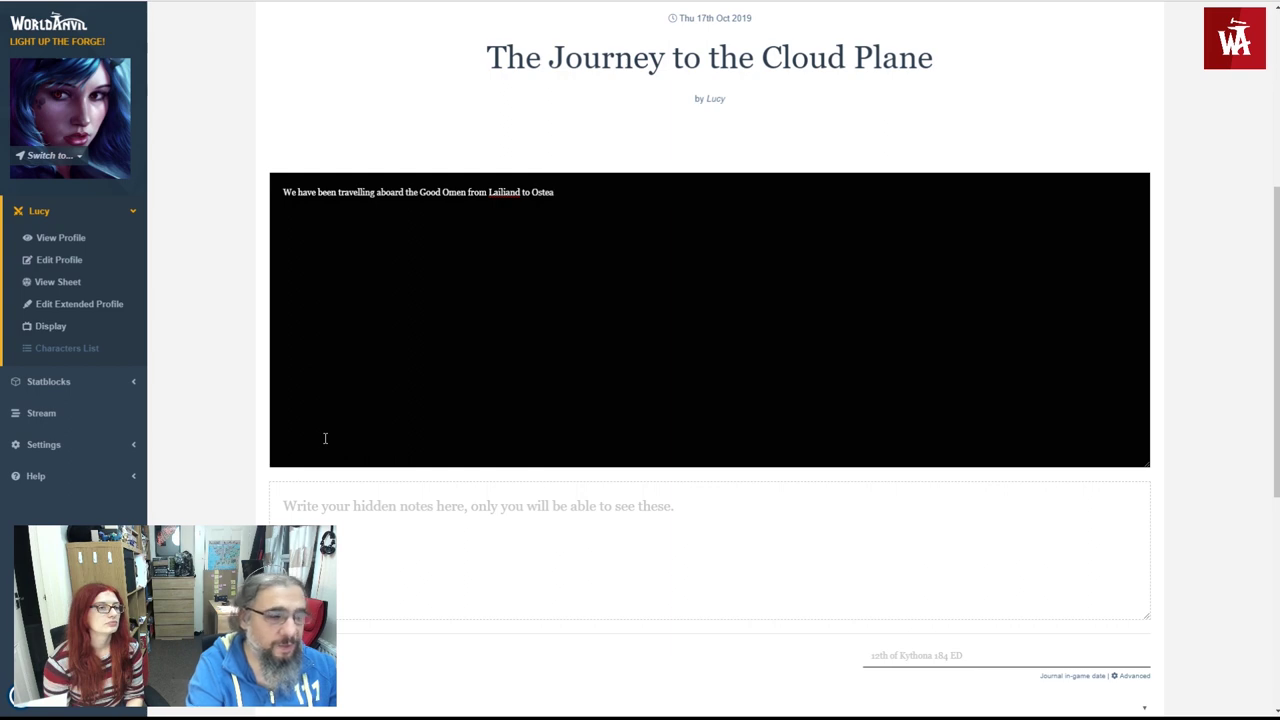
{"action": "key", "text": "Return"}
{"action": "scroll", "coordinate": [414, 412], "scroll_direction": "down", "scroll_amount": 2}
- Add a hidden secret note starting 'I need to talk to you about' another character
{"action": "left_click", "coordinate": [374, 449]}
{"action": "scroll", "coordinate": [406, 459], "scroll_direction": "down", "scroll_amount": 1}
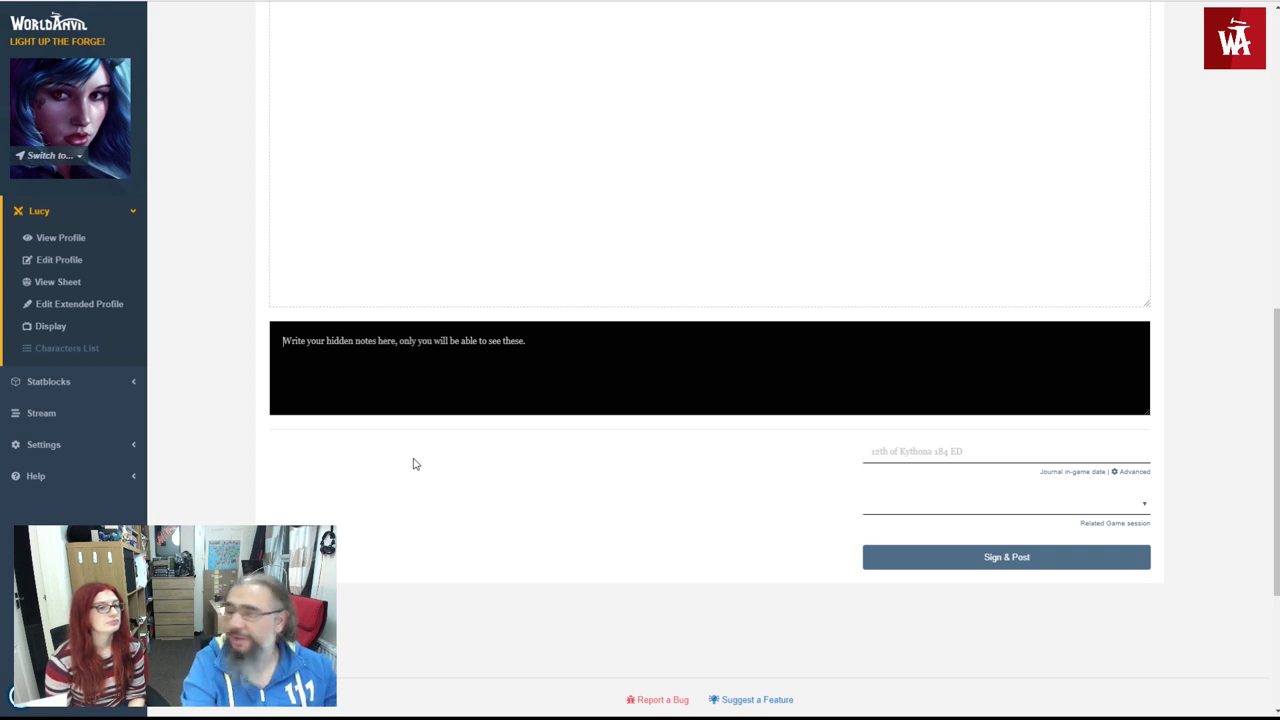
{"action": "type", "text": "1"}
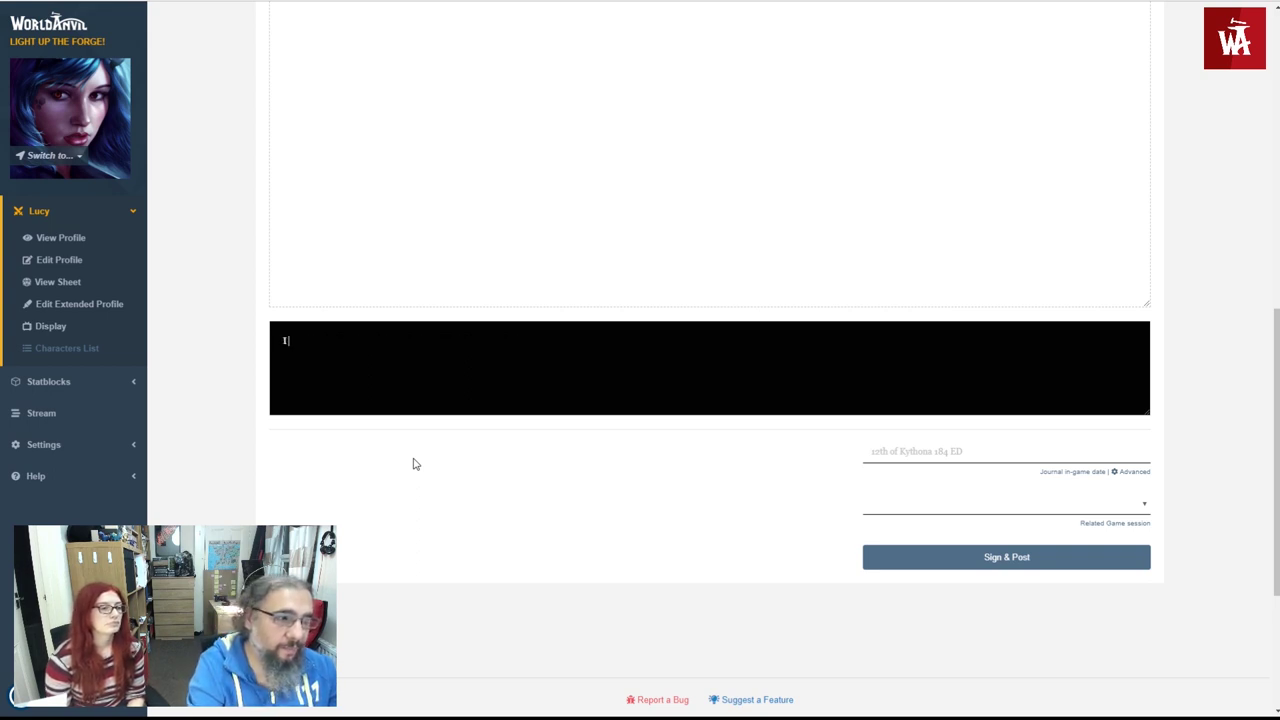
{"action": "type", "text": " need to talk to you about peter."}
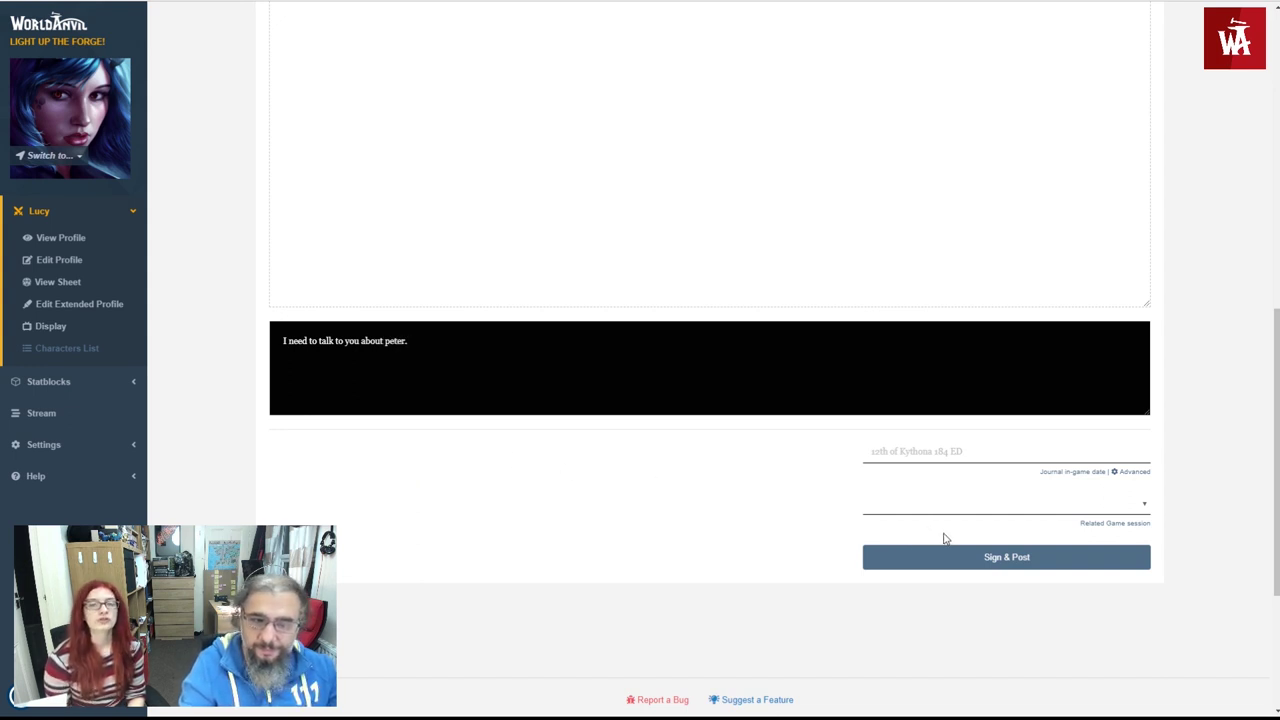
{"action": "left_click", "coordinate": [701, 501]}
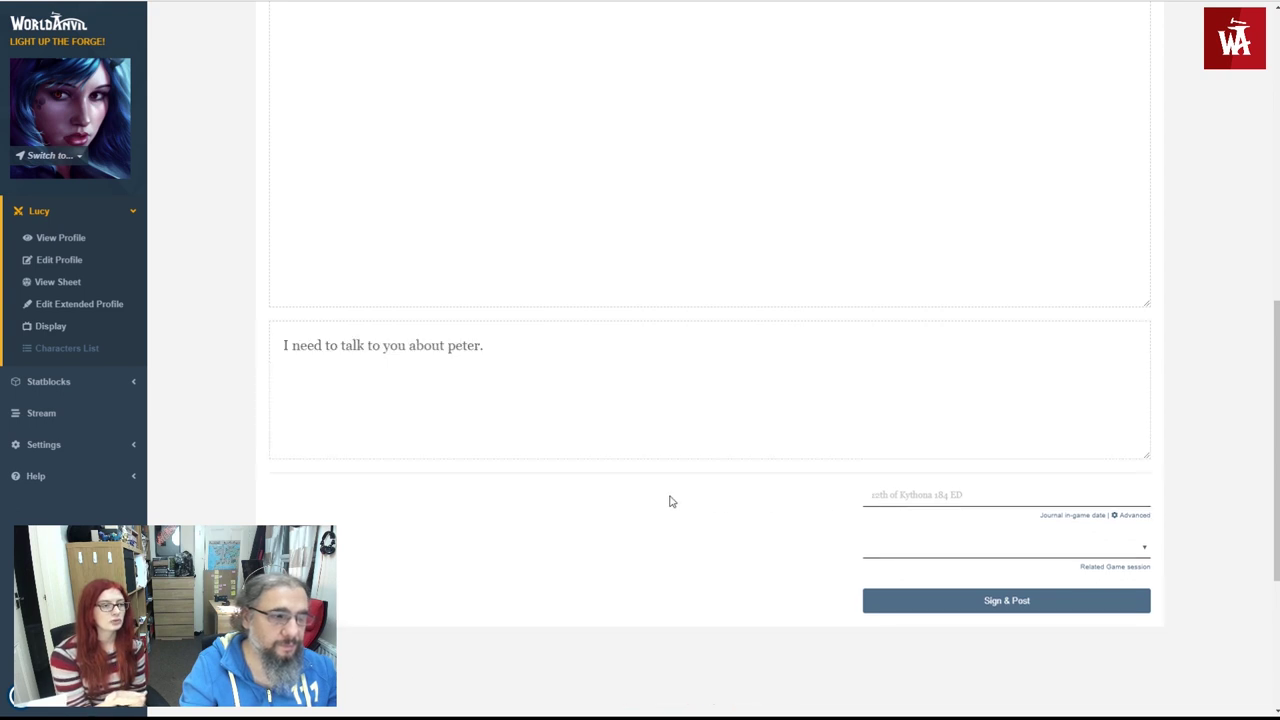
{"action": "scroll", "coordinate": [671, 501], "scroll_direction": "up", "scroll_amount": 3}
{"action": "scroll", "coordinate": [671, 498], "scroll_direction": "down", "scroll_amount": 2}
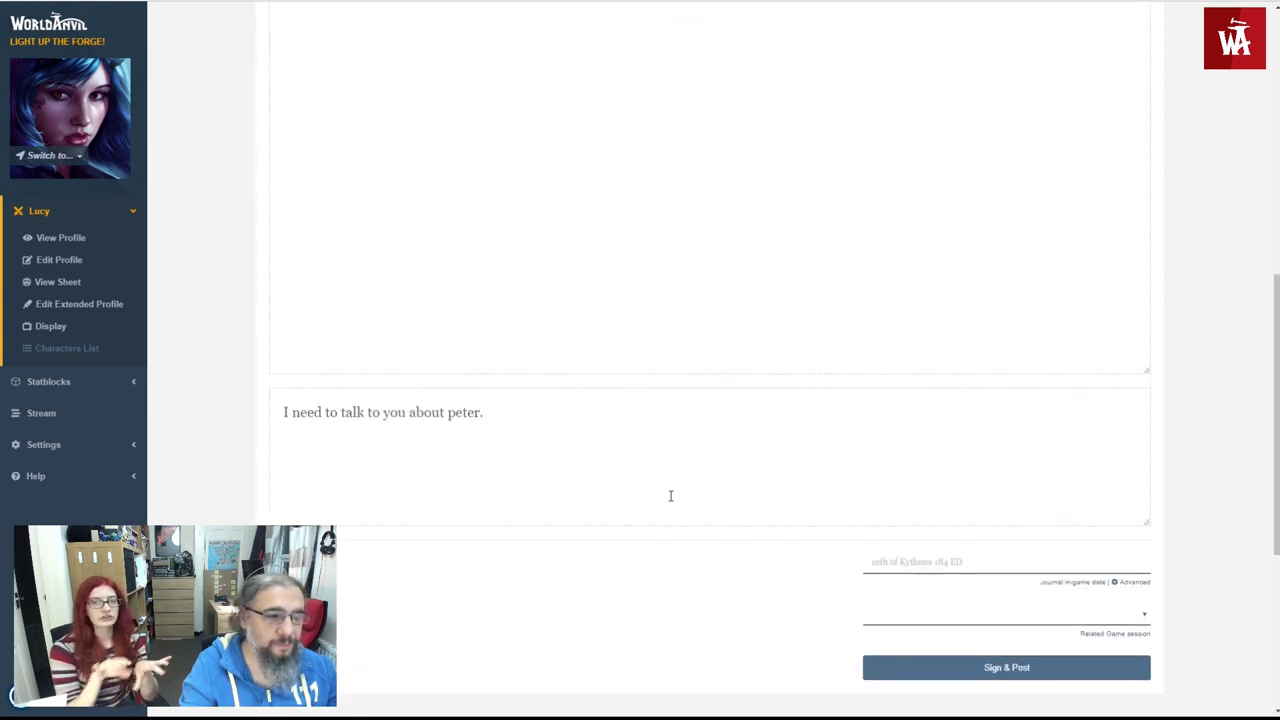
{"action": "scroll", "coordinate": [671, 496], "scroll_direction": "down", "scroll_amount": 2}
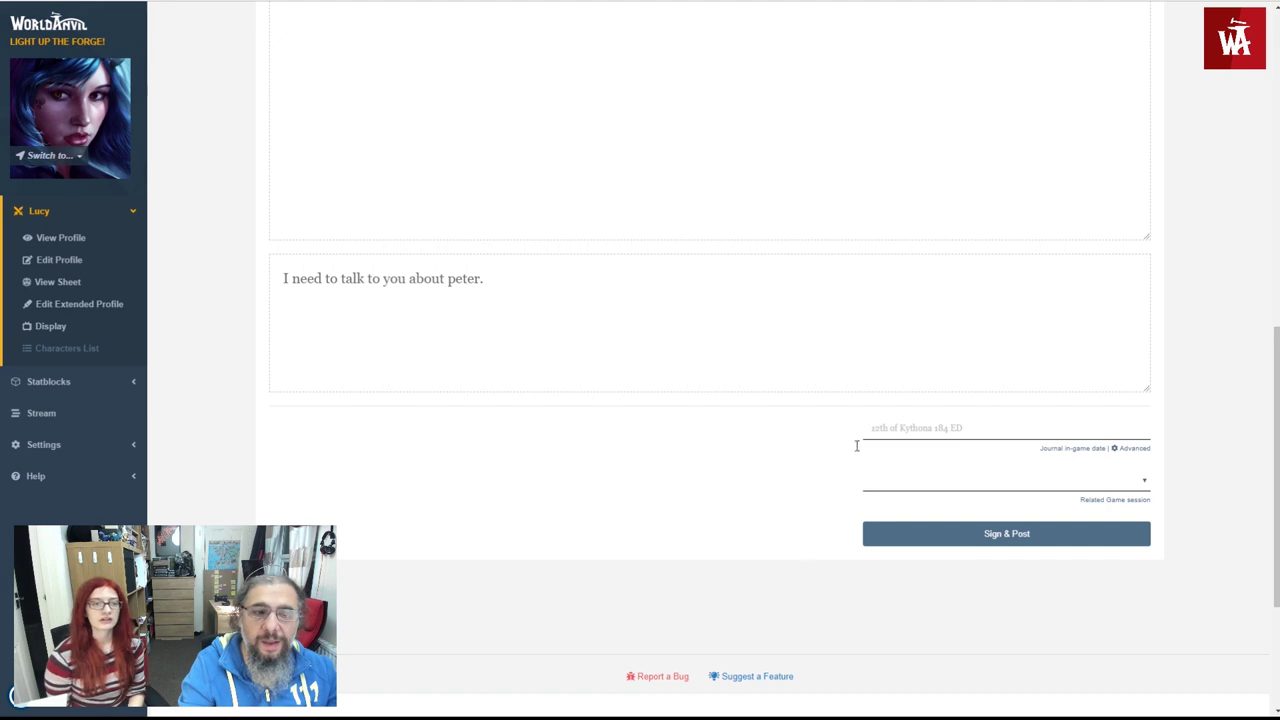
- Replace the journal's in-game date with 14th of Lucifer 214 KD
{"action": "left_click", "coordinate": [903, 432]}
{"action": "key", "text": "ctrl+a"}
{"action": "type", "text": "14th of"}
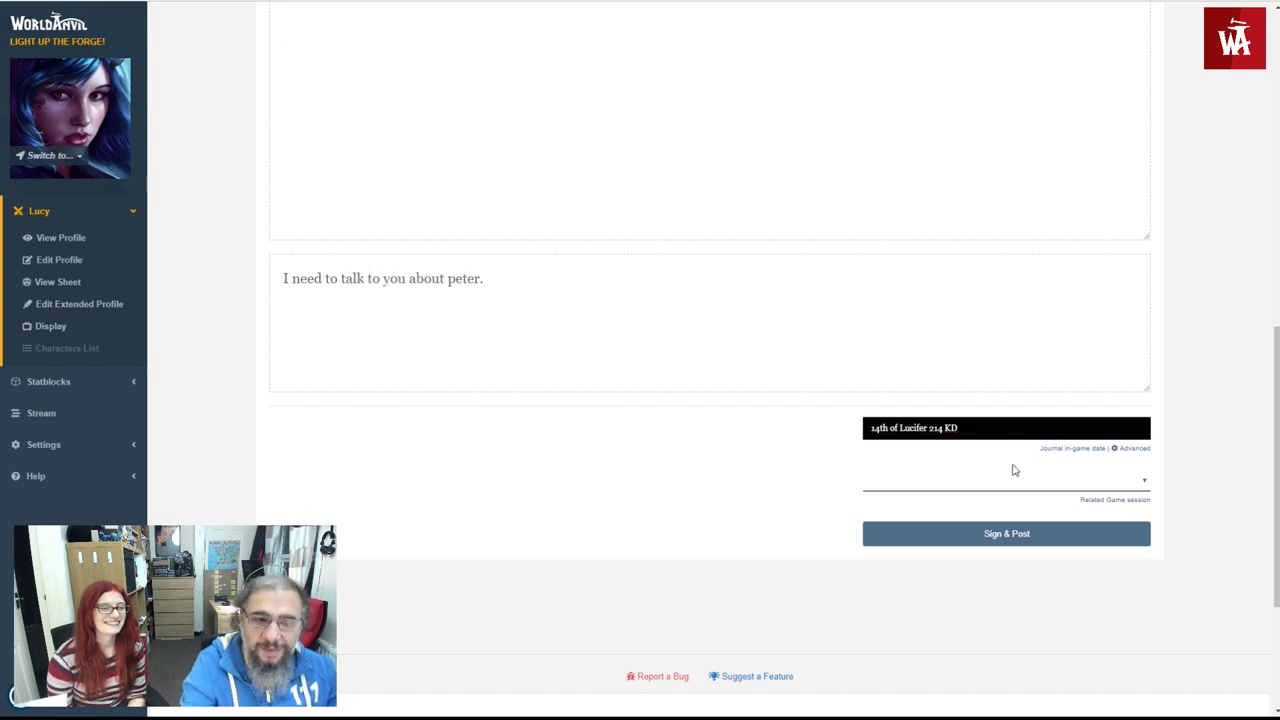
- Fill year cycle 214, month 3, day 14, and link the entry to Session 6
{"action": "left_click", "coordinate": [1128, 450]}
{"action": "left_click", "coordinate": [923, 427]}
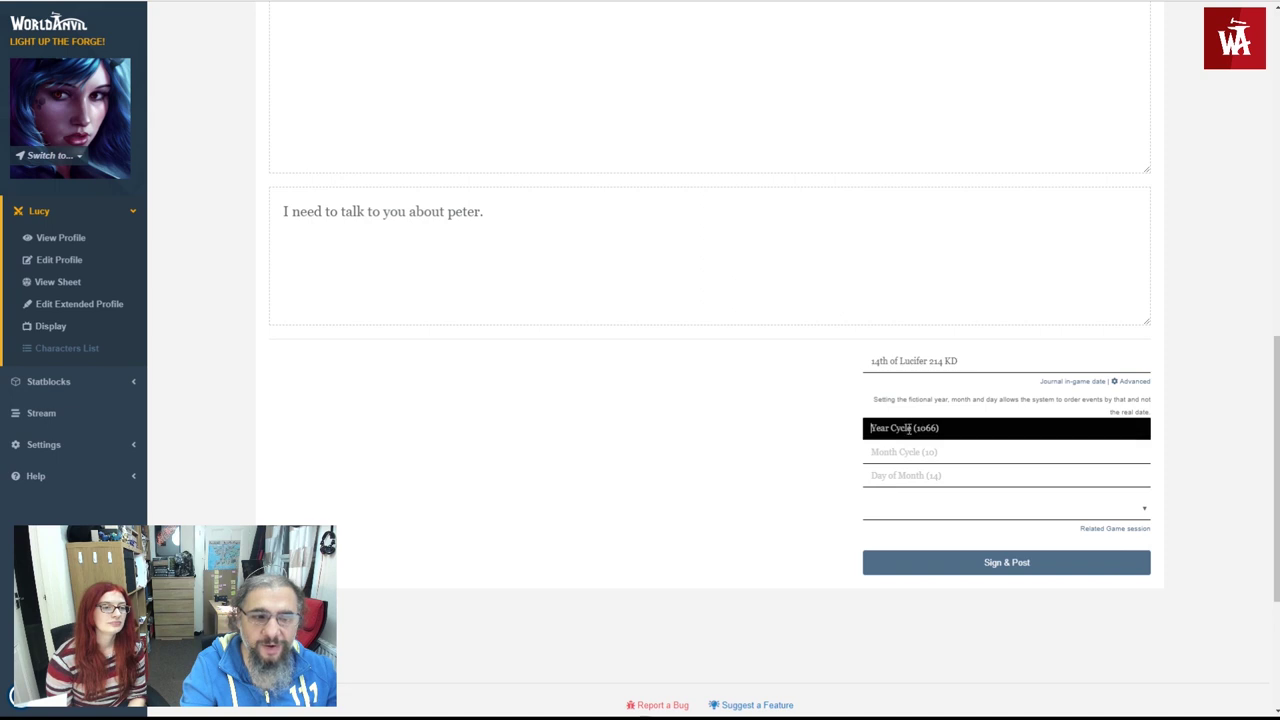
{"action": "type", "text": "214"}
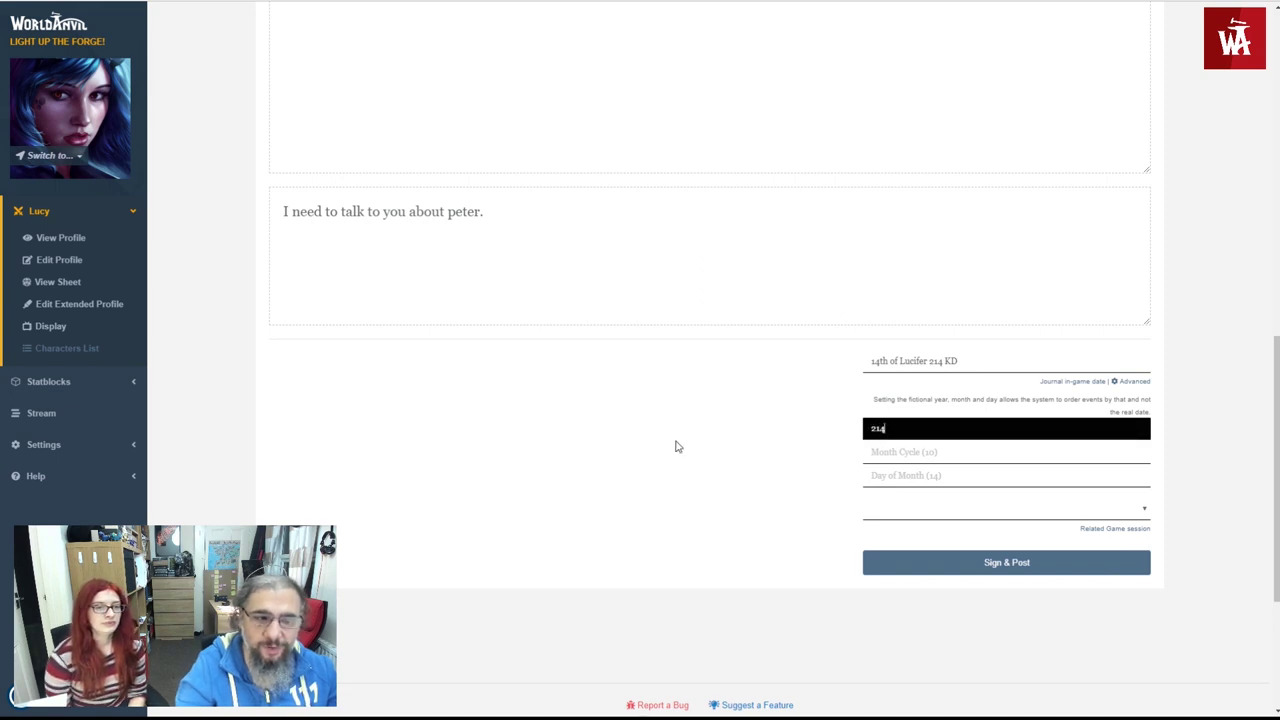
{"action": "key", "text": "Tab"}
{"action": "type", "text": "3"}
{"action": "key", "text": "Tab"}
{"action": "type", "text": "14"}
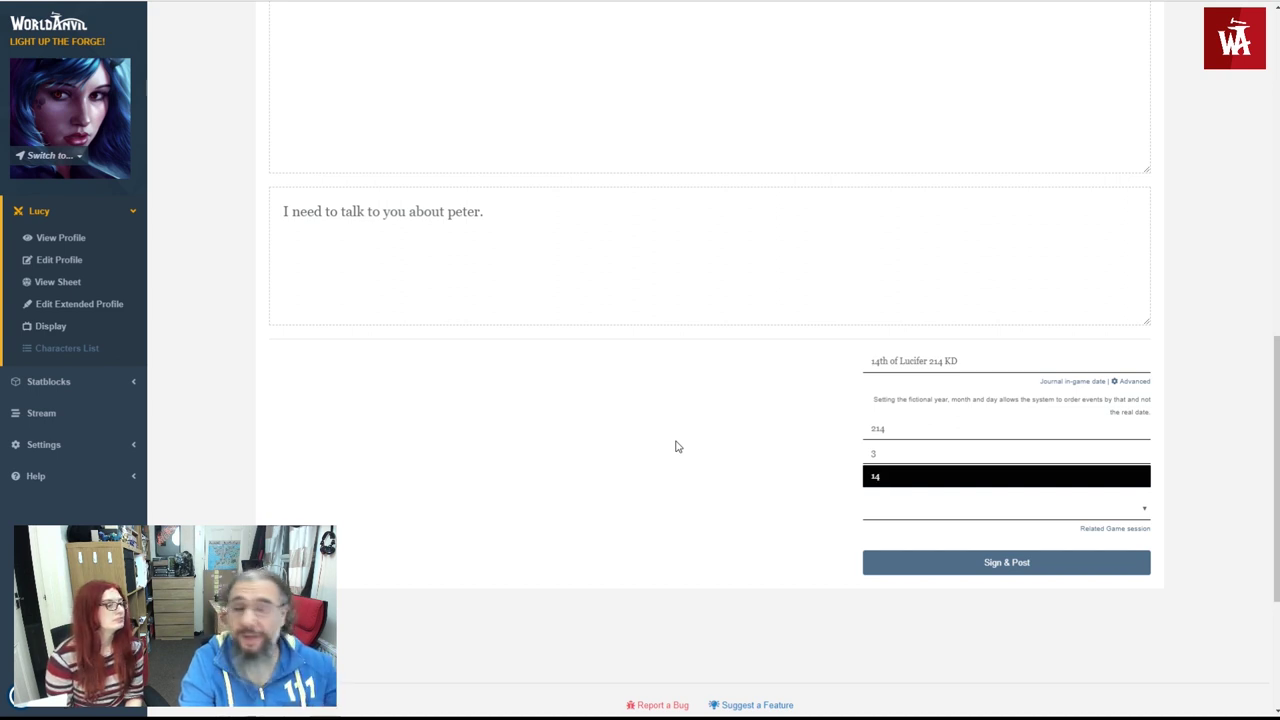
{"action": "left_click", "coordinate": [697, 470]}
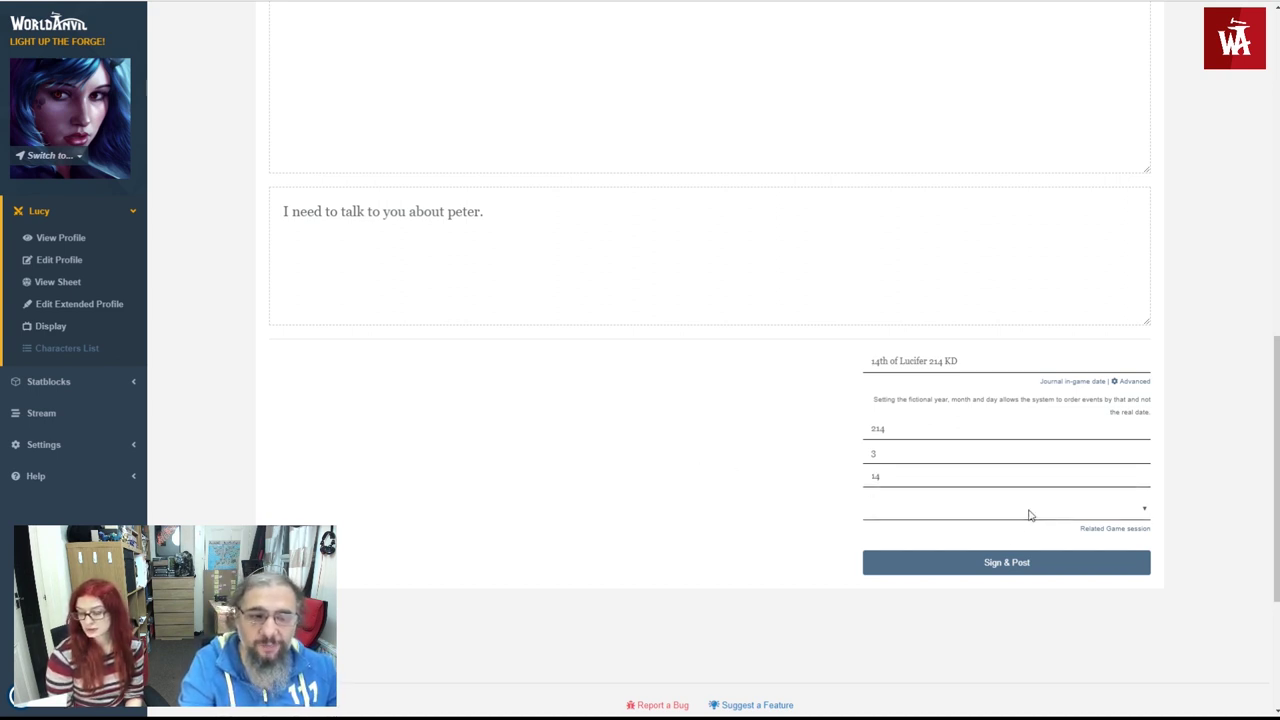
- Publish the journal entry with Sign & Post and review the posted result
{"action": "left_click", "coordinate": [930, 563]}
{"action": "scroll", "coordinate": [818, 500], "scroll_direction": "down", "scroll_amount": 2}
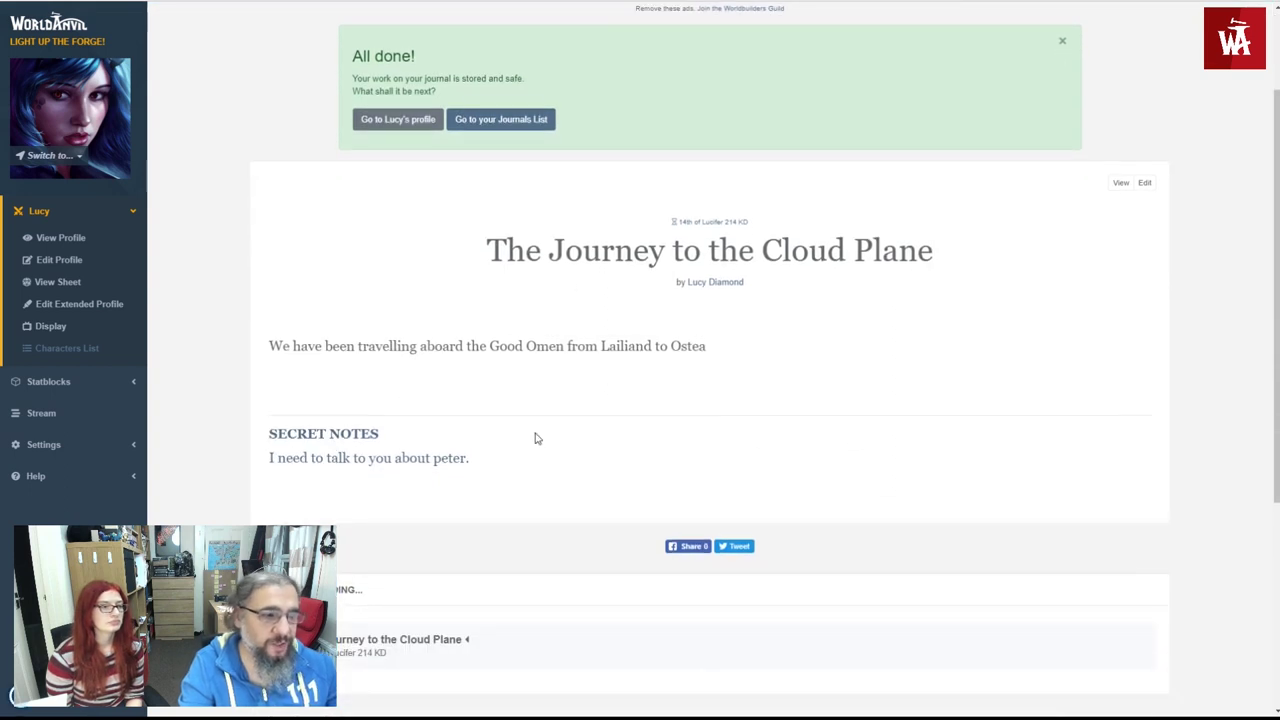
{"action": "scroll", "coordinate": [496, 368], "scroll_direction": "down", "scroll_amount": 2}
{"action": "scroll", "coordinate": [505, 368], "scroll_direction": "down", "scroll_amount": 1}
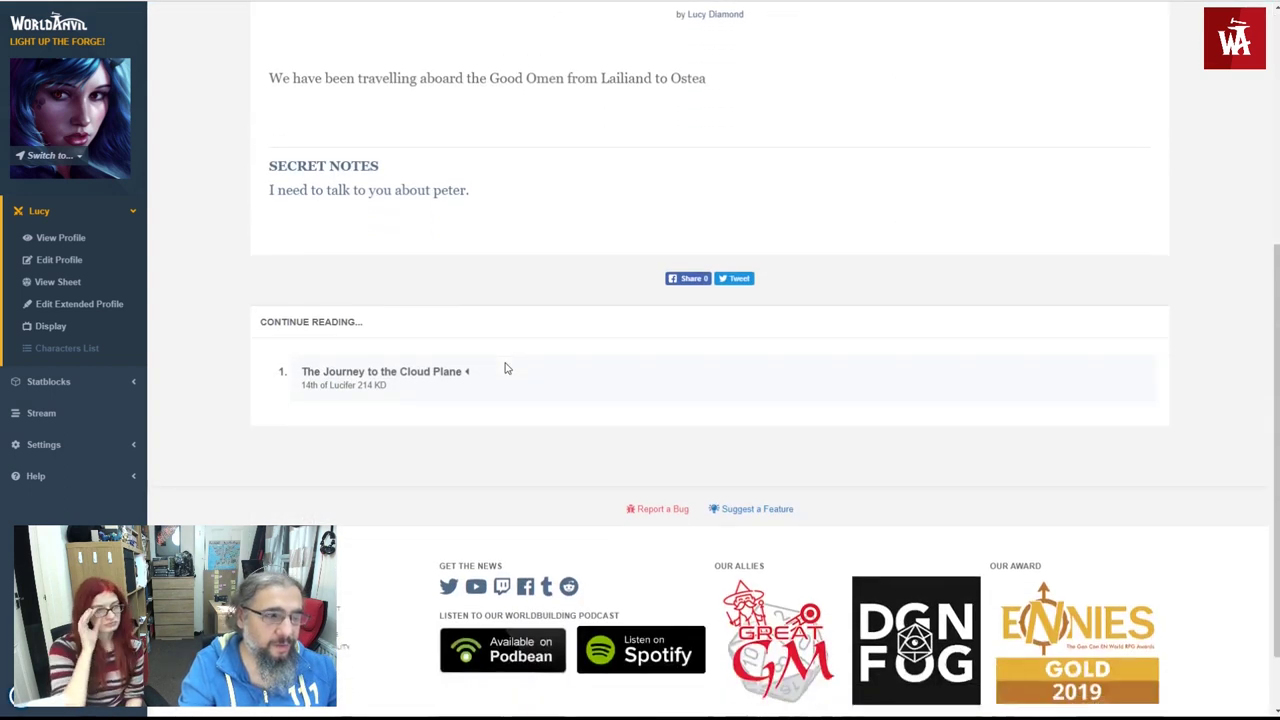
{"action": "scroll", "coordinate": [506, 366], "scroll_direction": "up", "scroll_amount": 2}
{"action": "scroll", "coordinate": [580, 303], "scroll_direction": "up", "scroll_amount": 2}
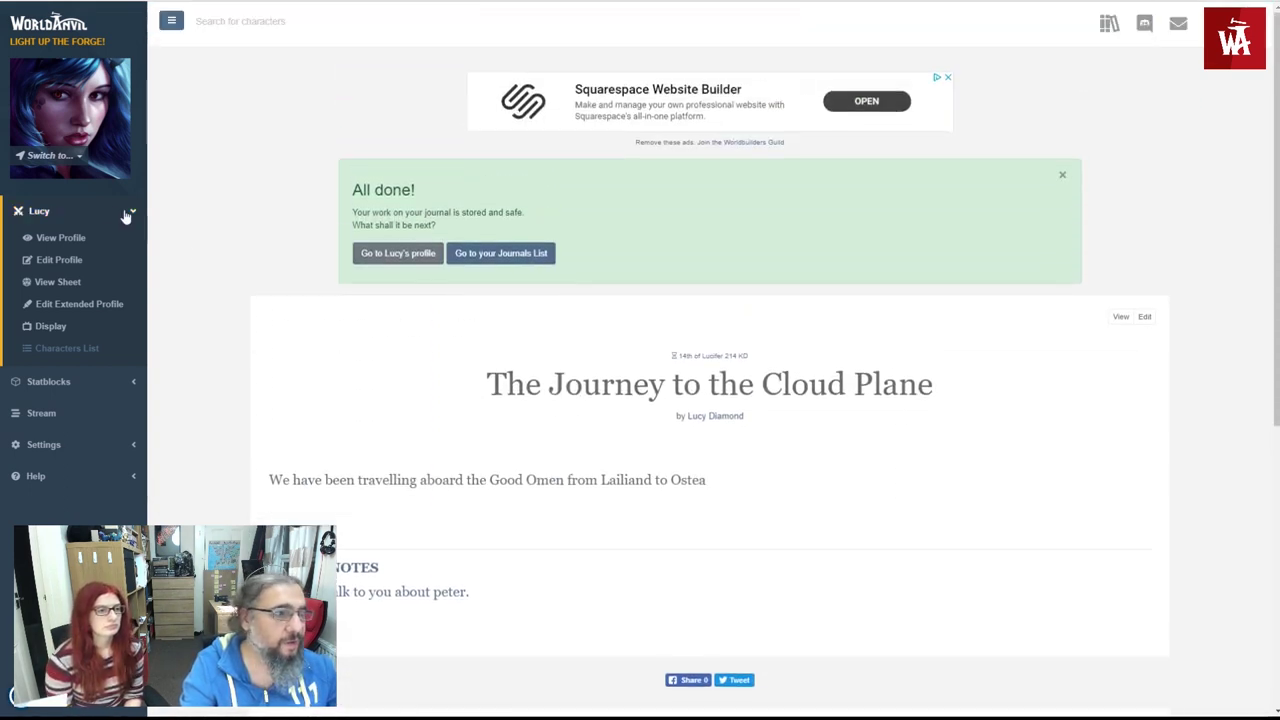
{"action": "left_click", "coordinate": [60, 237]}
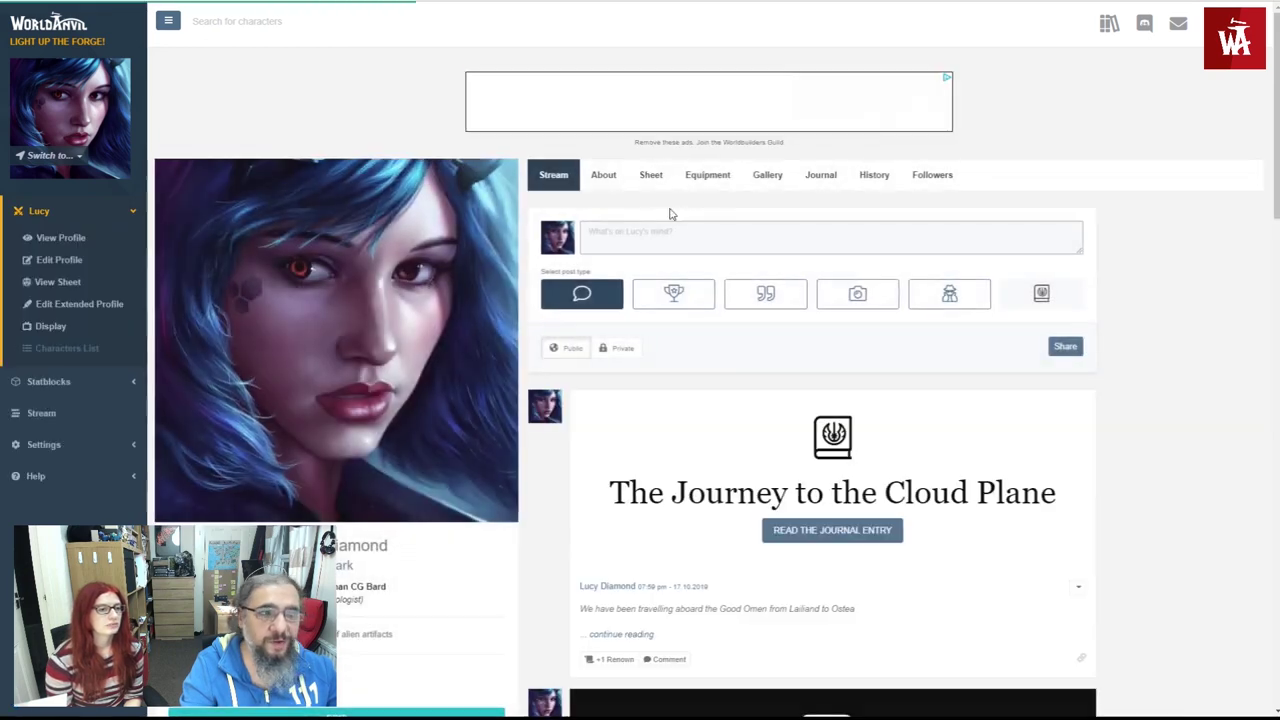
{"action": "left_click", "coordinate": [818, 178]}
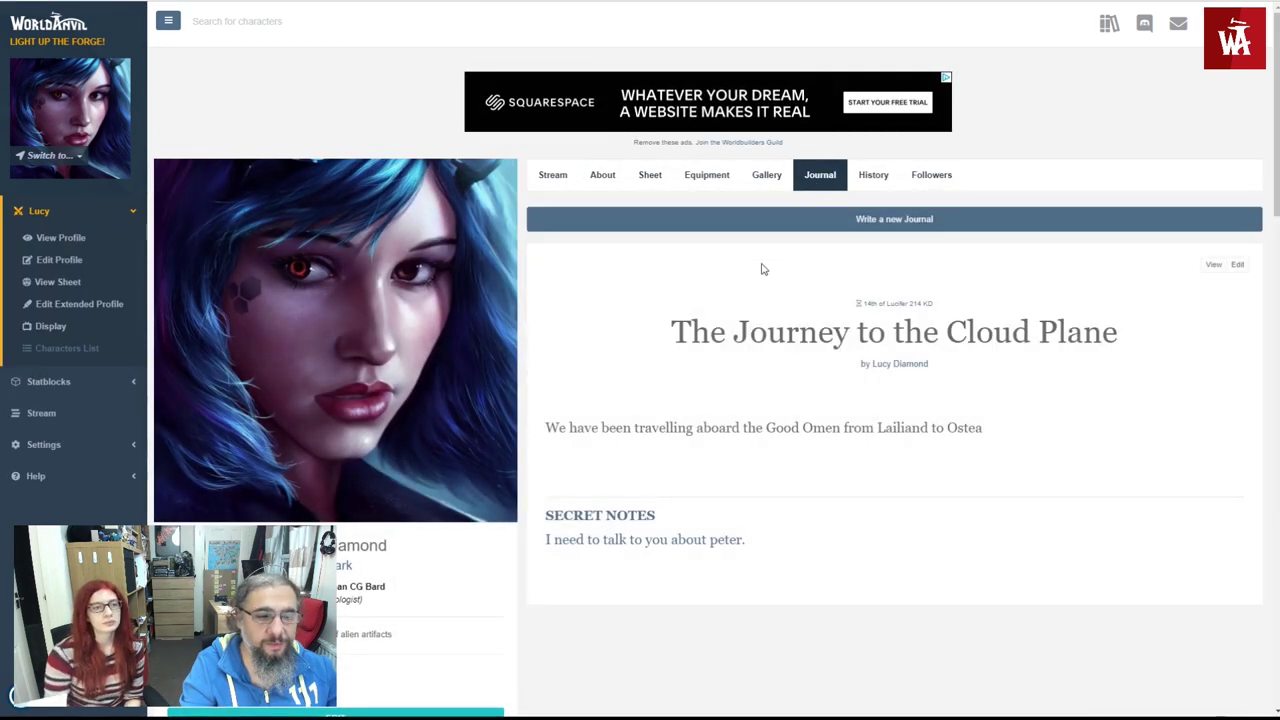
{"action": "scroll", "coordinate": [760, 266], "scroll_direction": "down", "scroll_amount": 1}
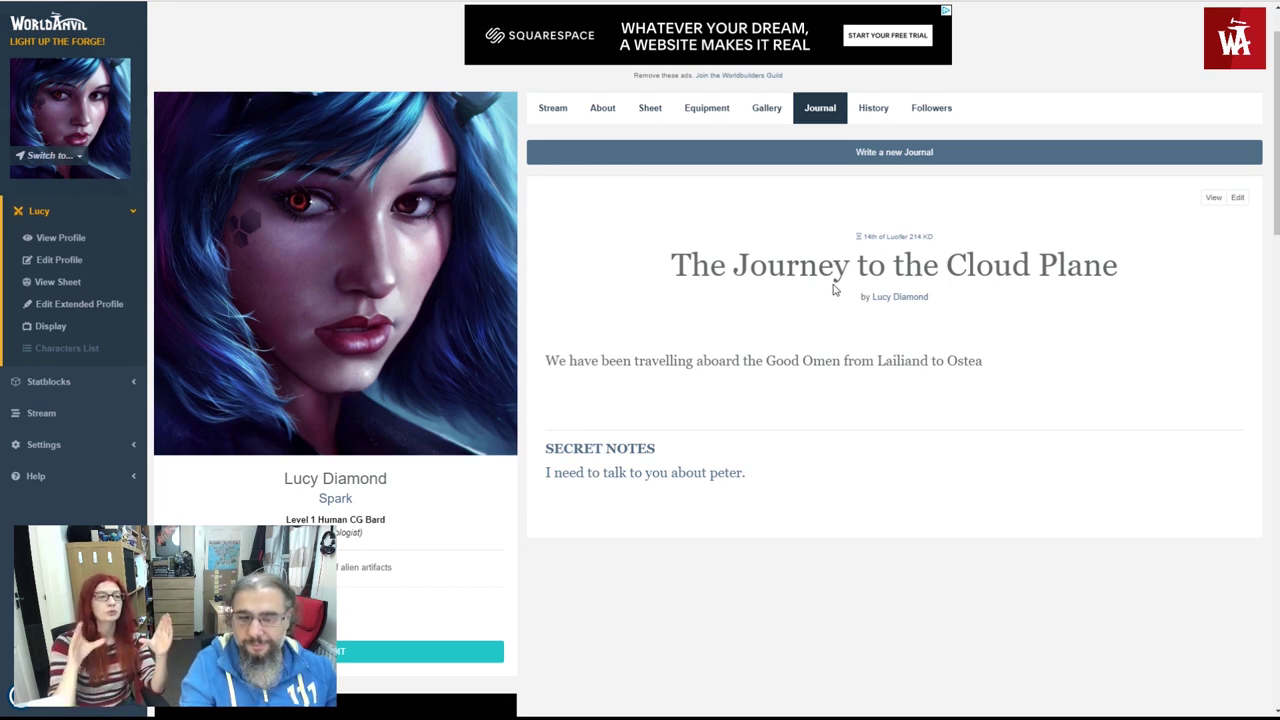
{"action": "scroll", "coordinate": [880, 295], "scroll_direction": "up", "scroll_amount": 1}
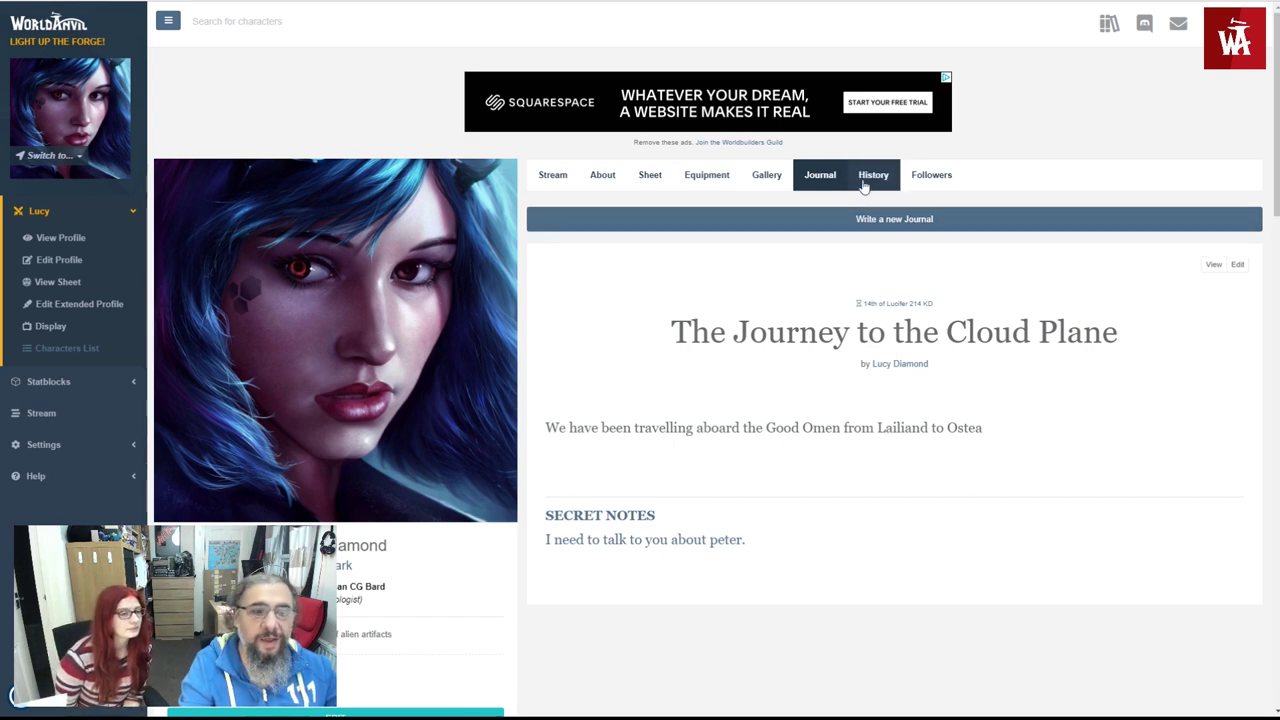
- Show Lucy's History timeline with The Journey to the Cloud Plane after Meeting the Academia Luna Members
{"action": "left_click", "coordinate": [864, 185]}
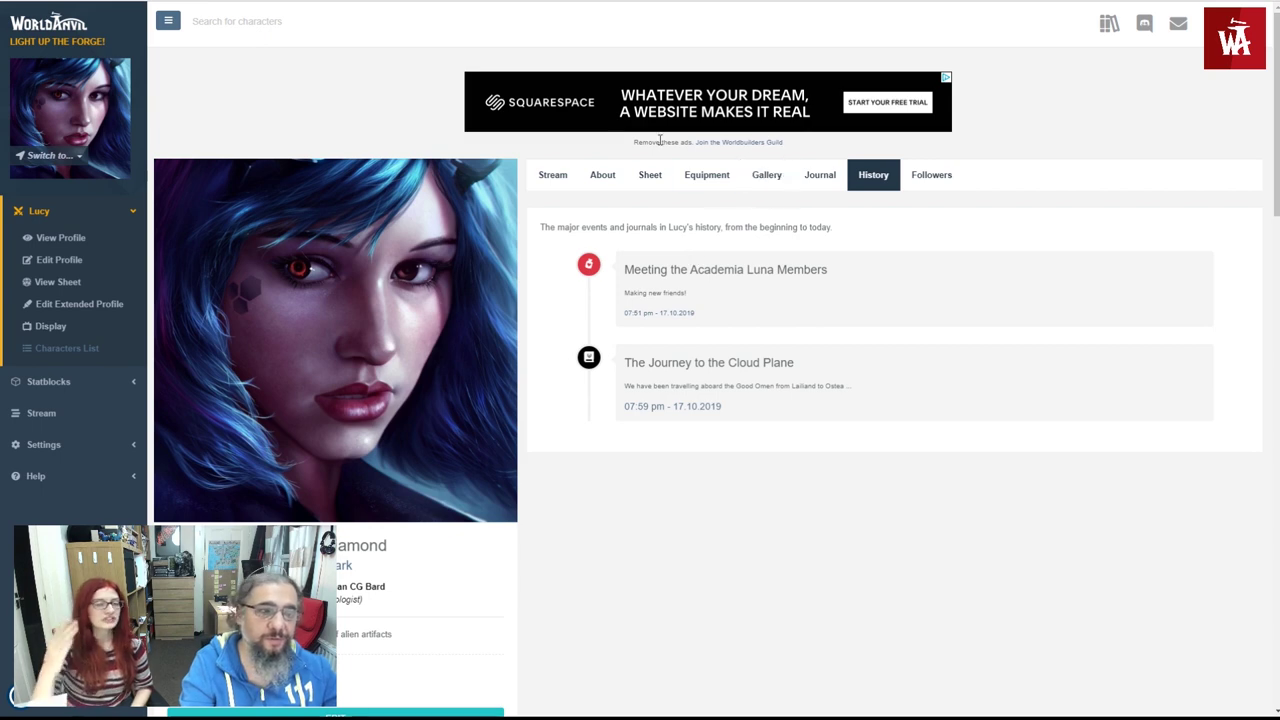
- Open Lucy's stream and switch the post type to Achievement to preview its form
{"action": "left_click", "coordinate": [575, 174]}
{"action": "left_click", "coordinate": [686, 298]}
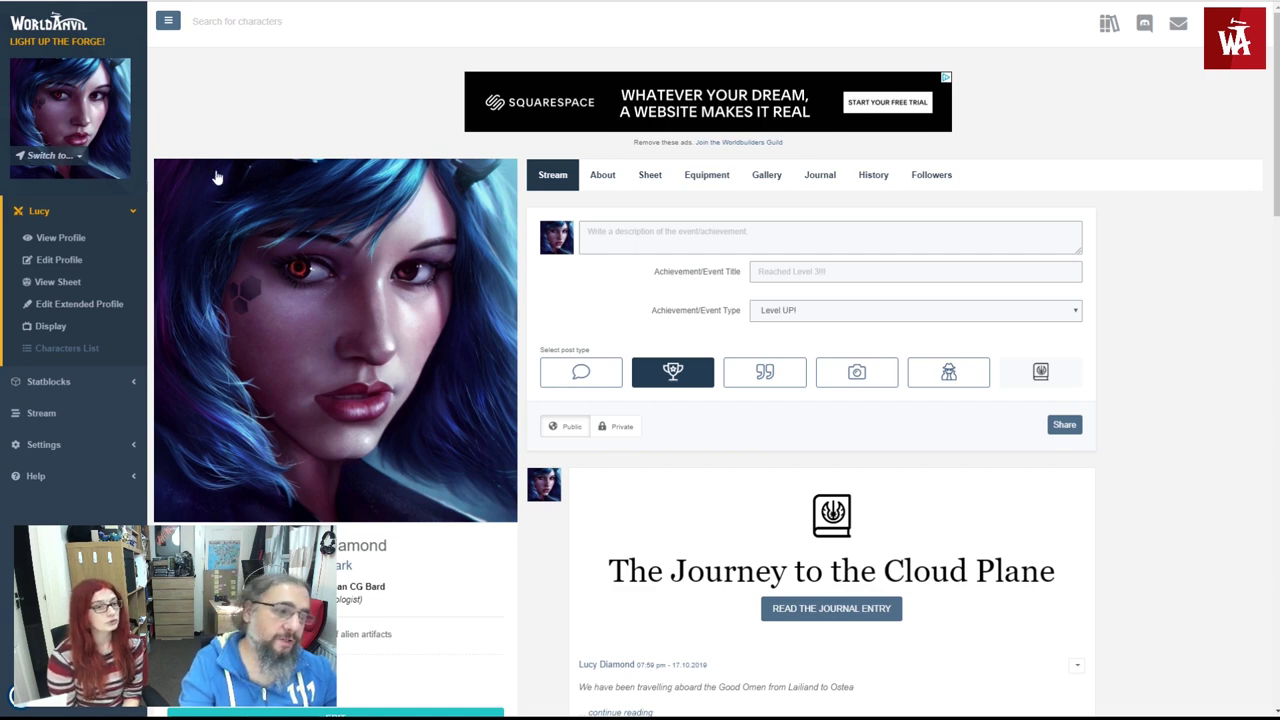
{"action": "scroll", "coordinate": [338, 518], "scroll_direction": "down", "scroll_amount": 2}
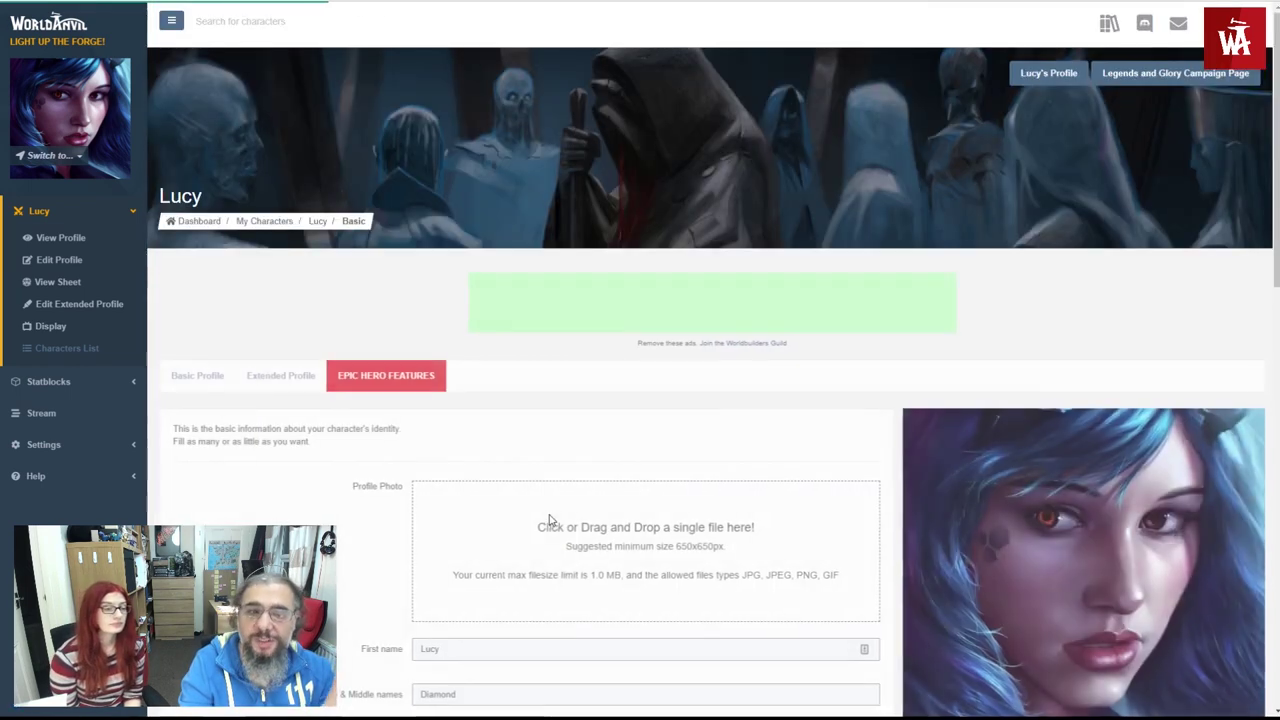
{"action": "scroll", "coordinate": [549, 520], "scroll_direction": "down", "scroll_amount": 3}
{"action": "scroll", "coordinate": [519, 488], "scroll_direction": "down", "scroll_amount": 1}
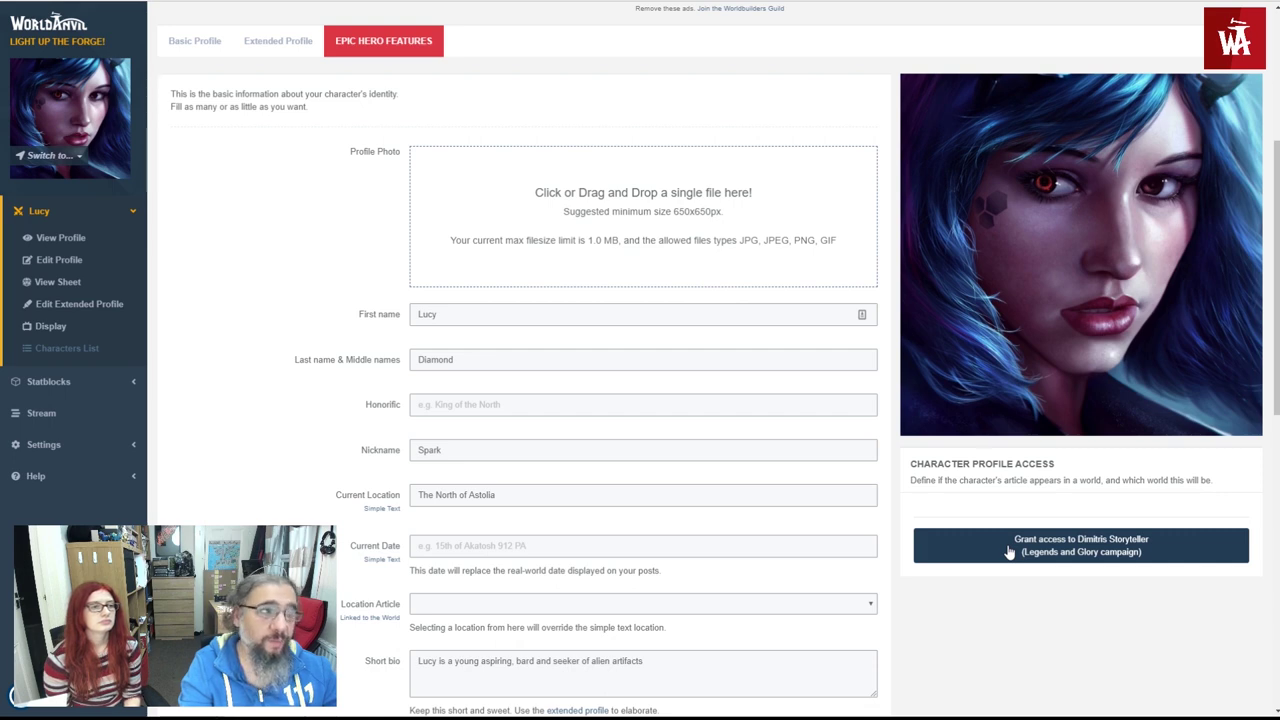
{"action": "left_click", "coordinate": [1010, 550]}
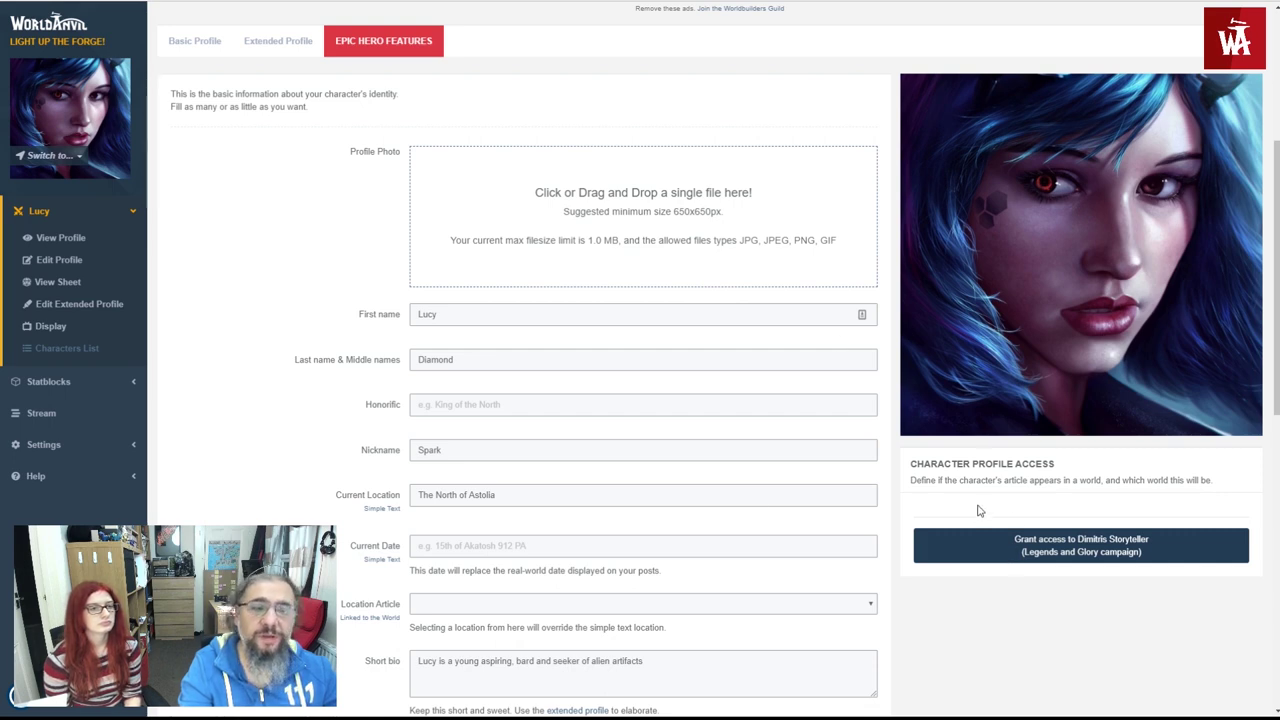
{"action": "scroll", "coordinate": [929, 446], "scroll_direction": "down", "scroll_amount": 1}
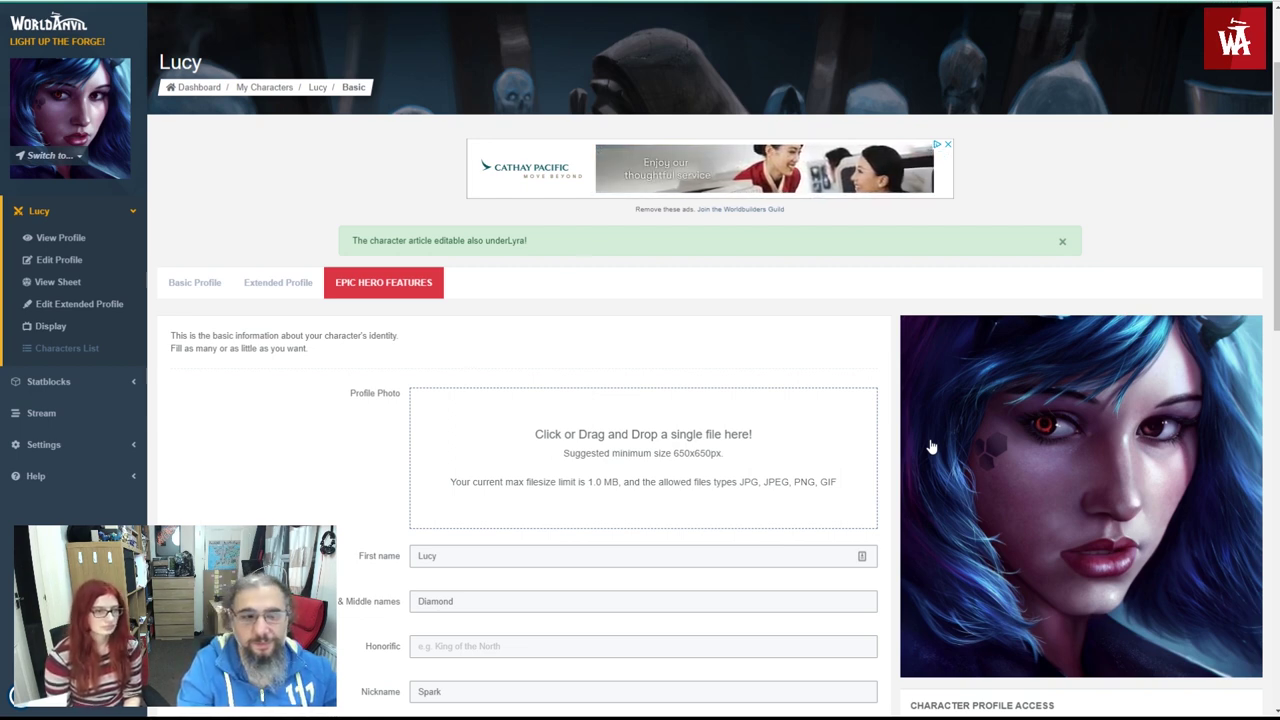
{"action": "scroll", "coordinate": [927, 417], "scroll_direction": "down", "scroll_amount": 2}
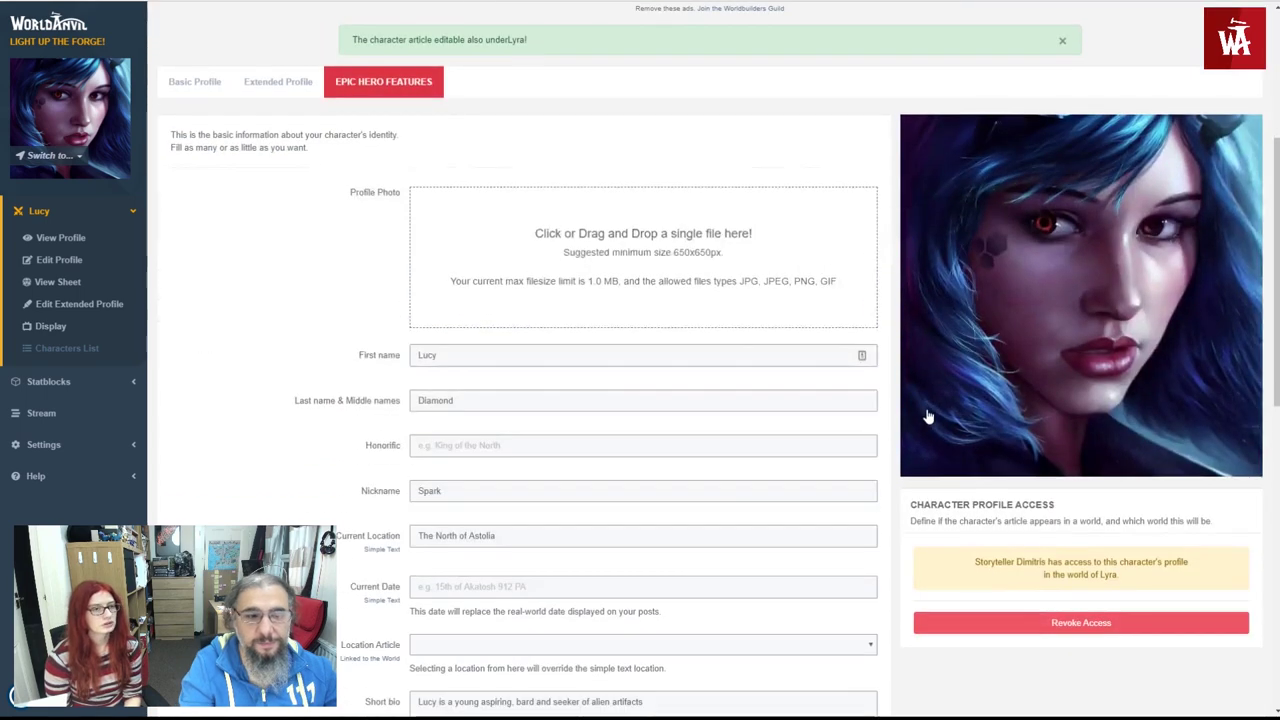
{"action": "scroll", "coordinate": [927, 417], "scroll_direction": "down", "scroll_amount": 1}
{"action": "scroll", "coordinate": [1050, 497], "scroll_direction": "up", "scroll_amount": 1}
{"action": "scroll", "coordinate": [1050, 497], "scroll_direction": "up", "scroll_amount": 3}
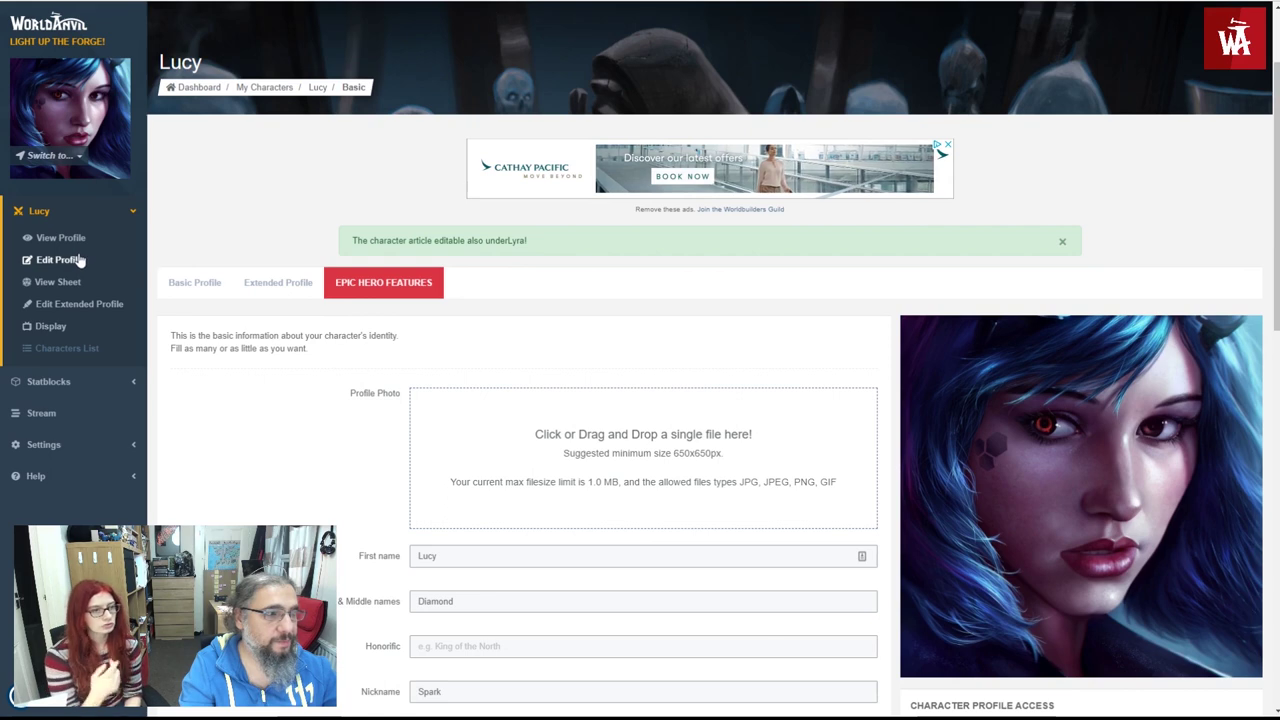
{"action": "scroll", "coordinate": [320, 269], "scroll_direction": "down", "scroll_amount": 1}
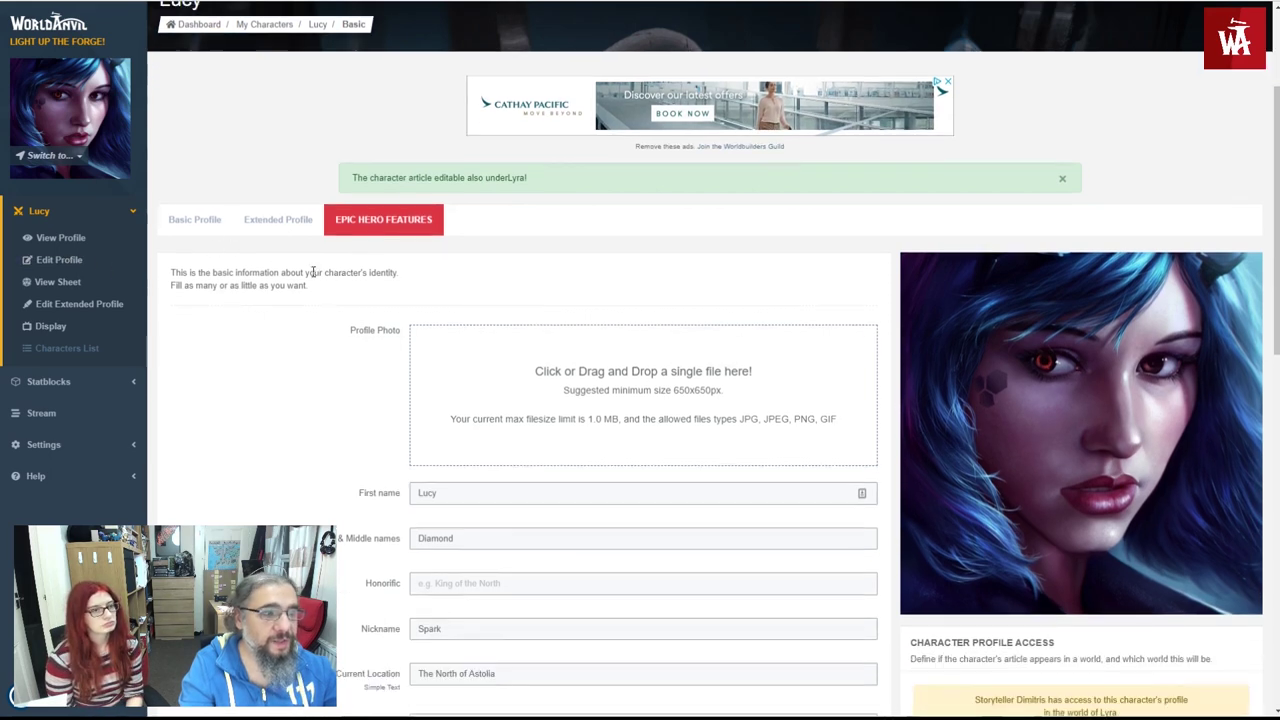
- Open Lucy's Epic Hero Features section and highlight the Unlimited Heroes benefit
{"action": "left_click", "coordinate": [365, 217]}
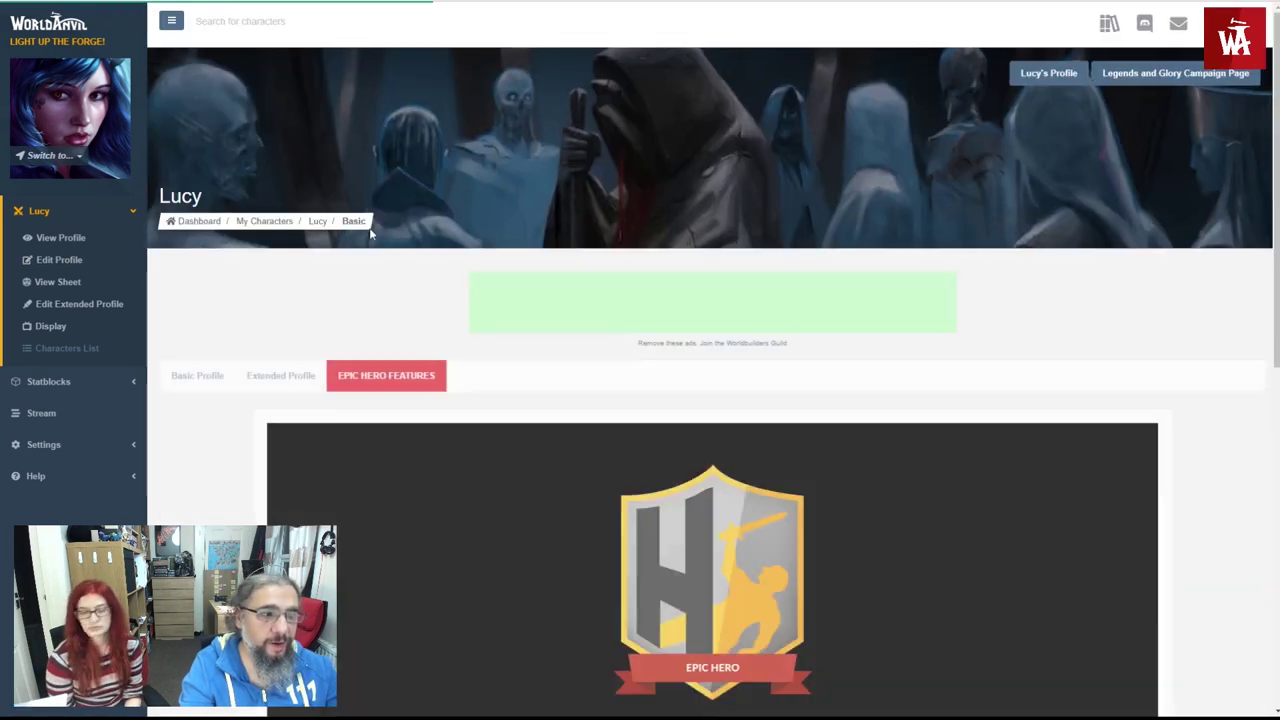
{"action": "scroll", "coordinate": [537, 323], "scroll_direction": "down", "scroll_amount": 3}
{"action": "scroll", "coordinate": [536, 326], "scroll_direction": "down", "scroll_amount": 2}
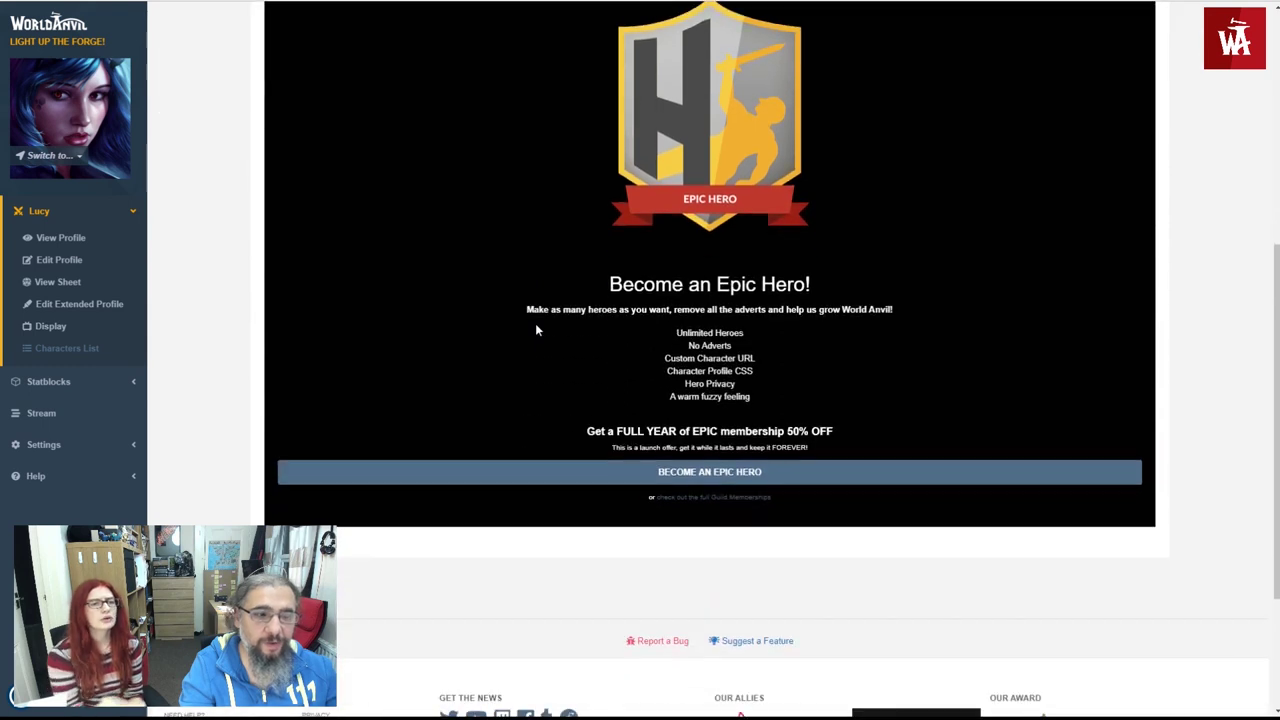
{"action": "scroll", "coordinate": [536, 329], "scroll_direction": "up", "scroll_amount": 1}
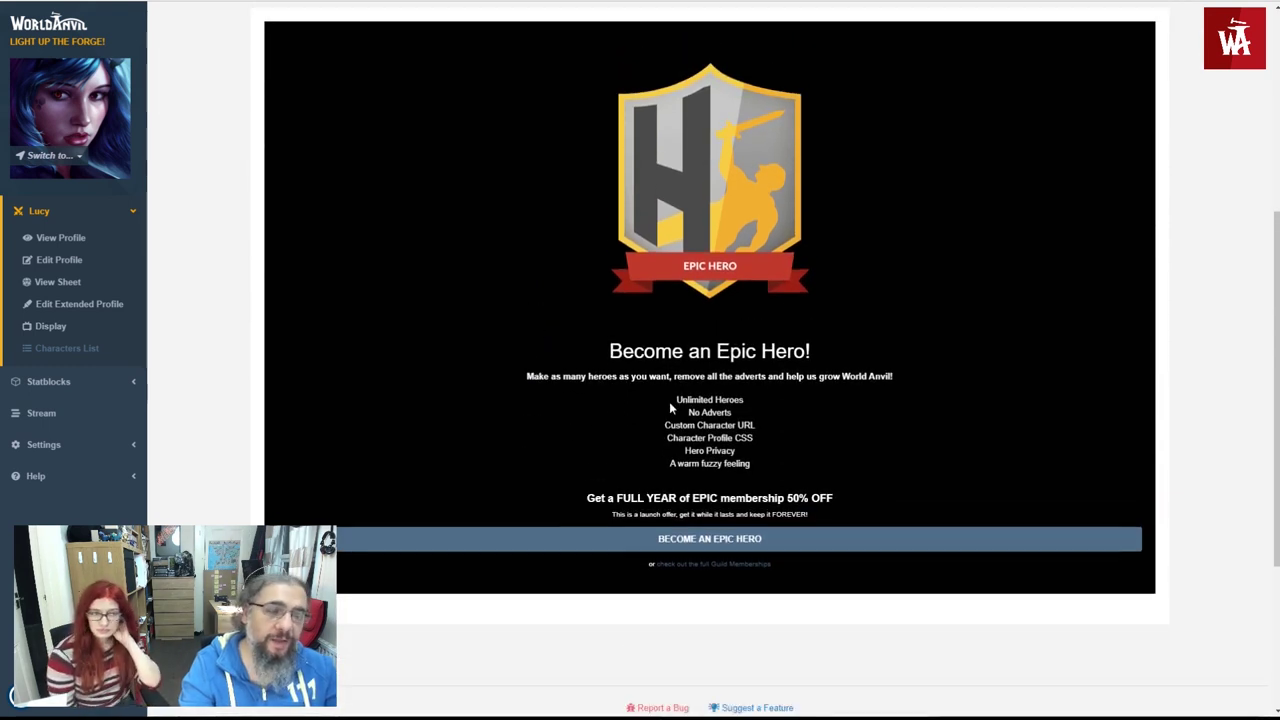
{"action": "left_click_drag", "start_coordinate": [658, 404], "coordinate": [744, 401]}
{"action": "left_click", "coordinate": [722, 408]}
{"action": "scroll", "coordinate": [700, 412], "scroll_direction": "up", "scroll_amount": 4}
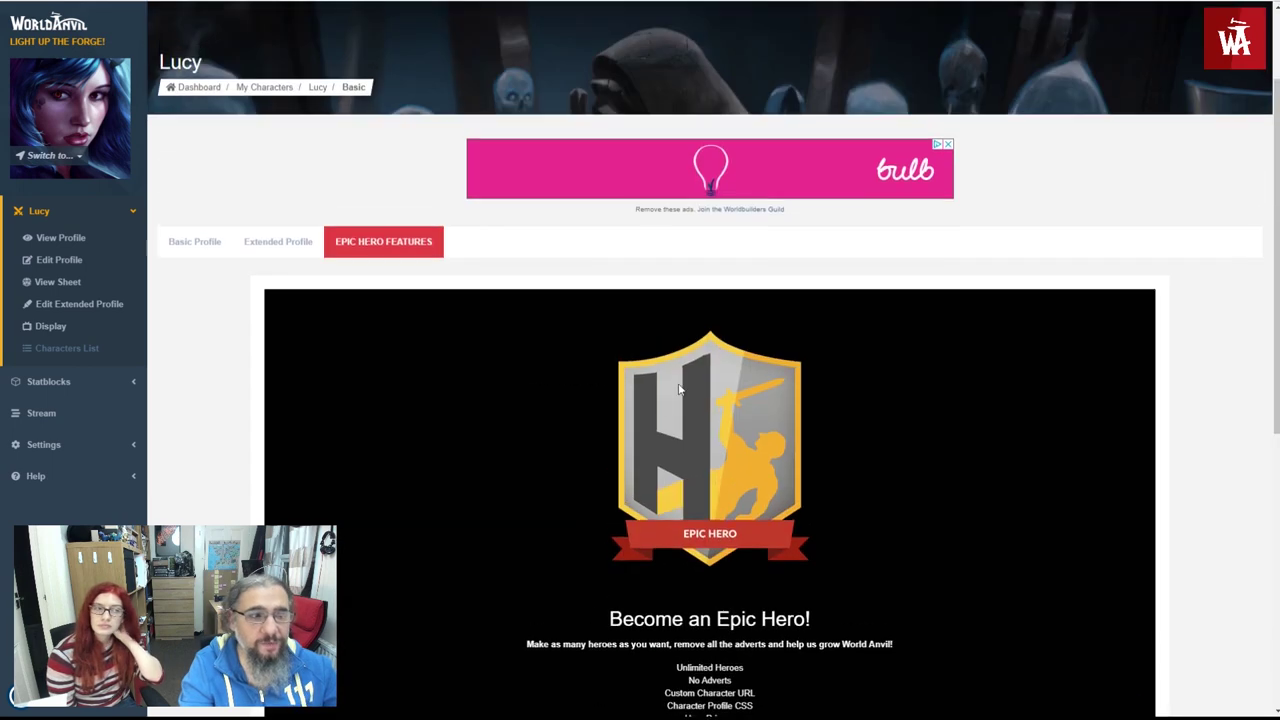
{"action": "scroll", "coordinate": [641, 329], "scroll_direction": "down", "scroll_amount": 4}
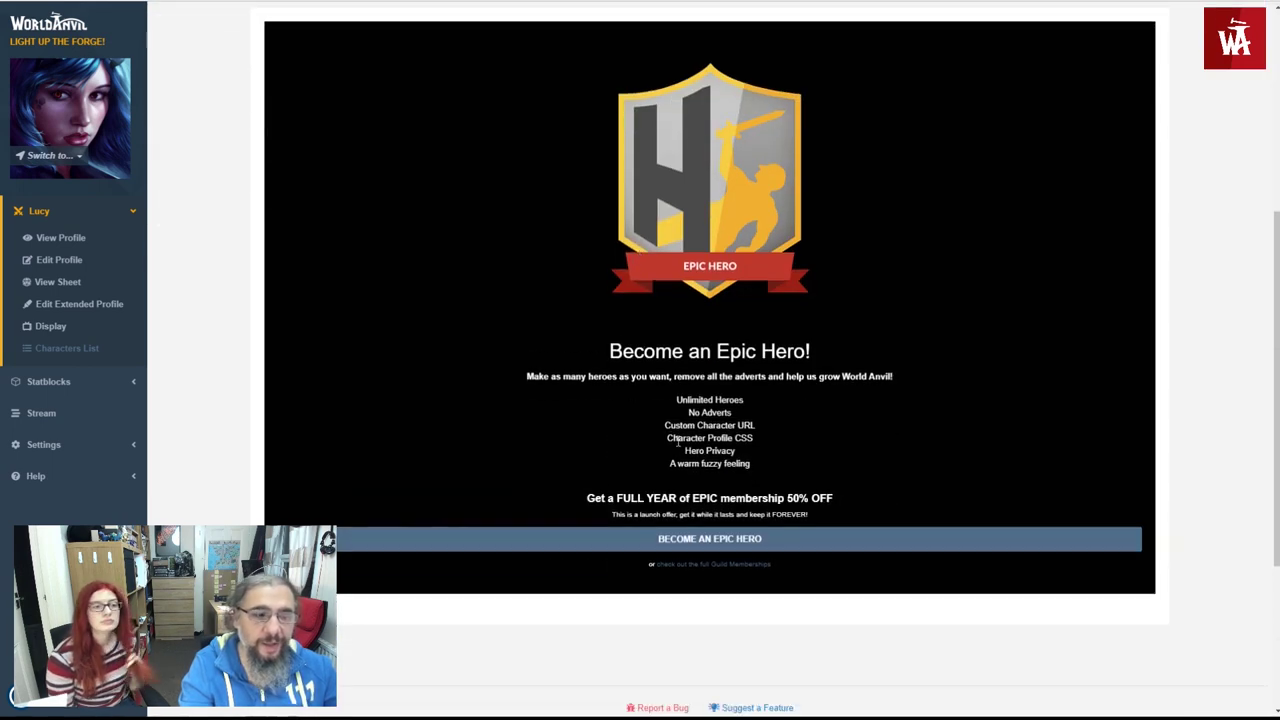
- Highlight the Character Profile CSS and Hero Privacy benefits, then return to View Profile
{"action": "left_click_drag", "start_coordinate": [663, 440], "coordinate": [771, 439]}
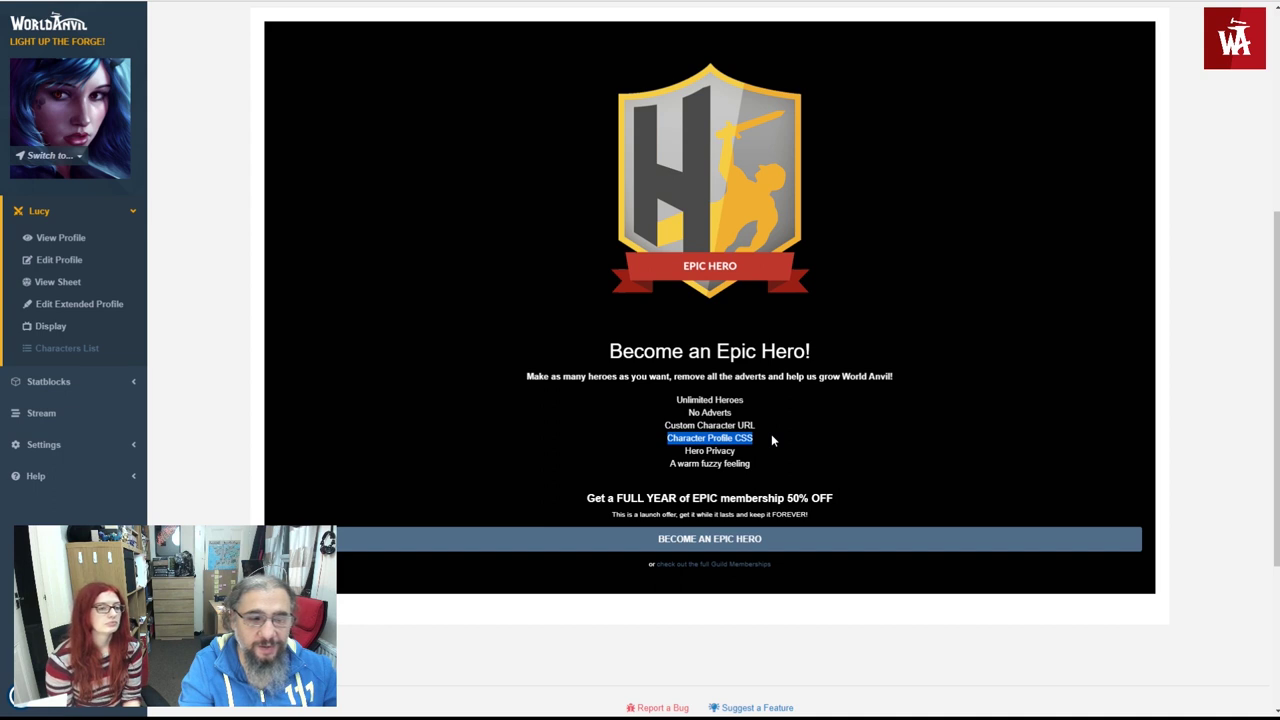
{"action": "triple_click", "coordinate": [707, 451]}
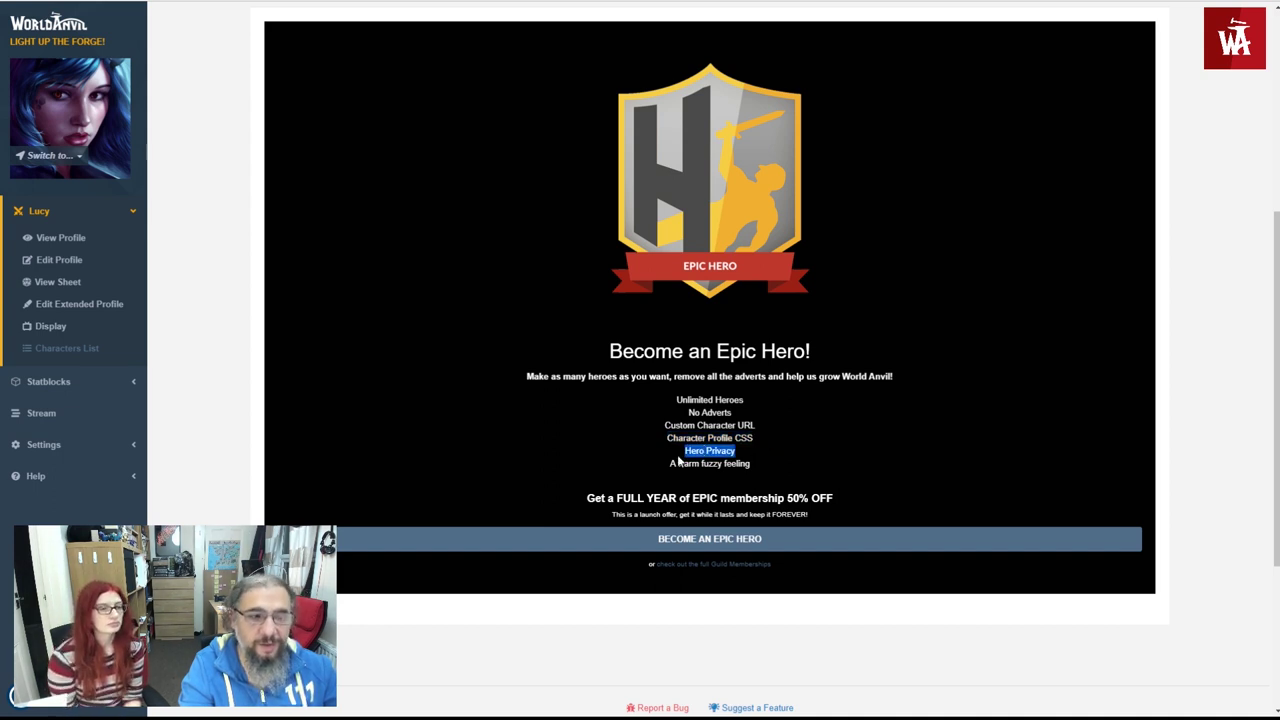
{"action": "left_click", "coordinate": [679, 460]}
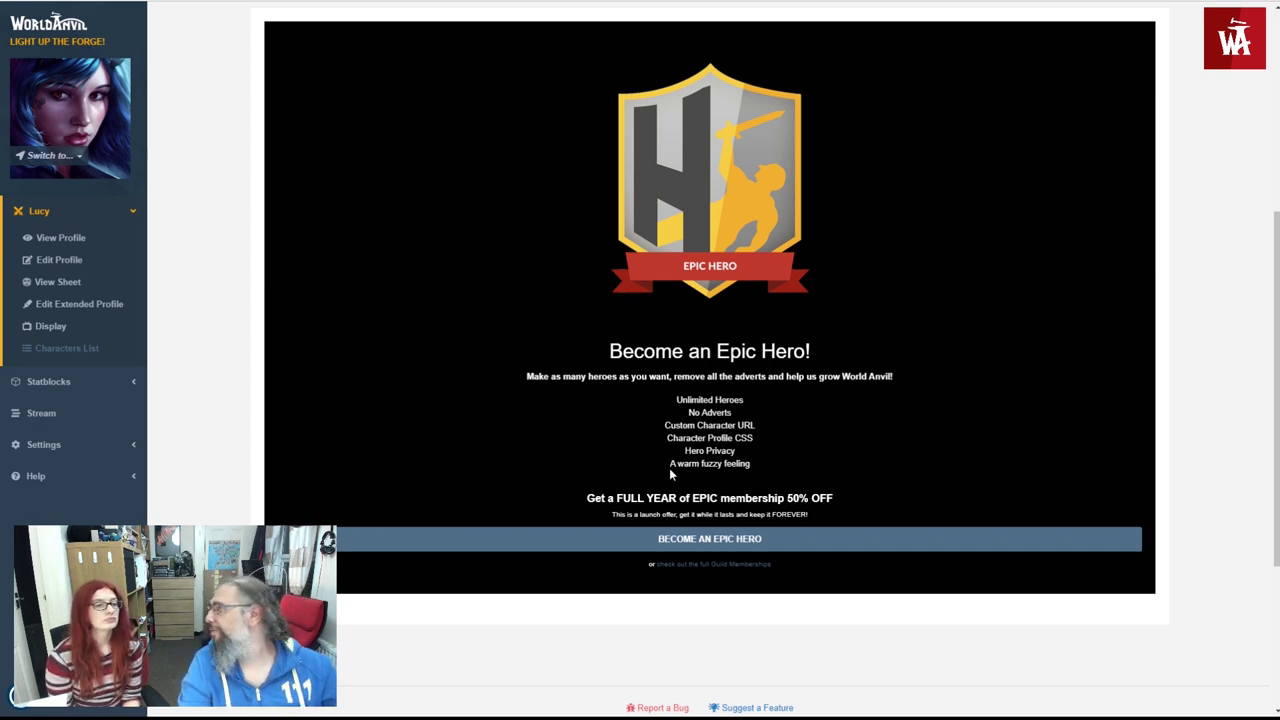
{"action": "scroll", "coordinate": [600, 470], "scroll_direction": "up", "scroll_amount": 5}
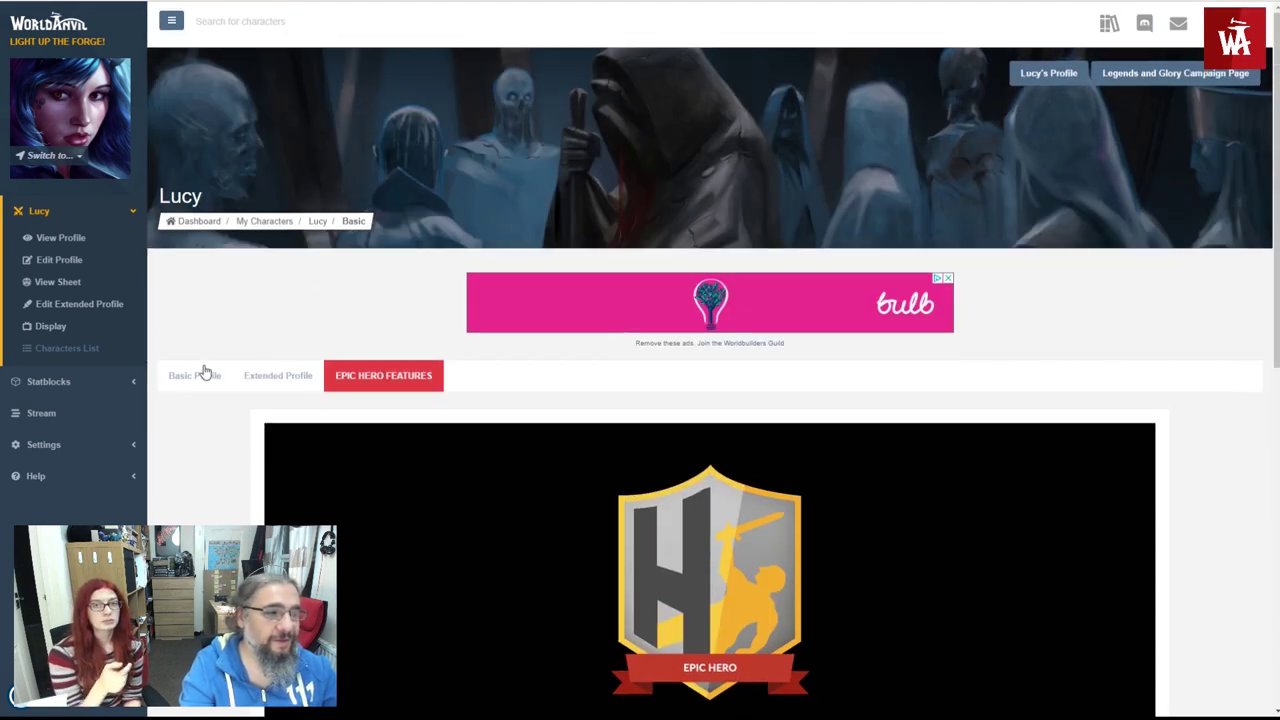
{"action": "scroll", "coordinate": [206, 380], "scroll_direction": "down", "scroll_amount": 2}
{"action": "scroll", "coordinate": [208, 380], "scroll_direction": "down", "scroll_amount": 1}
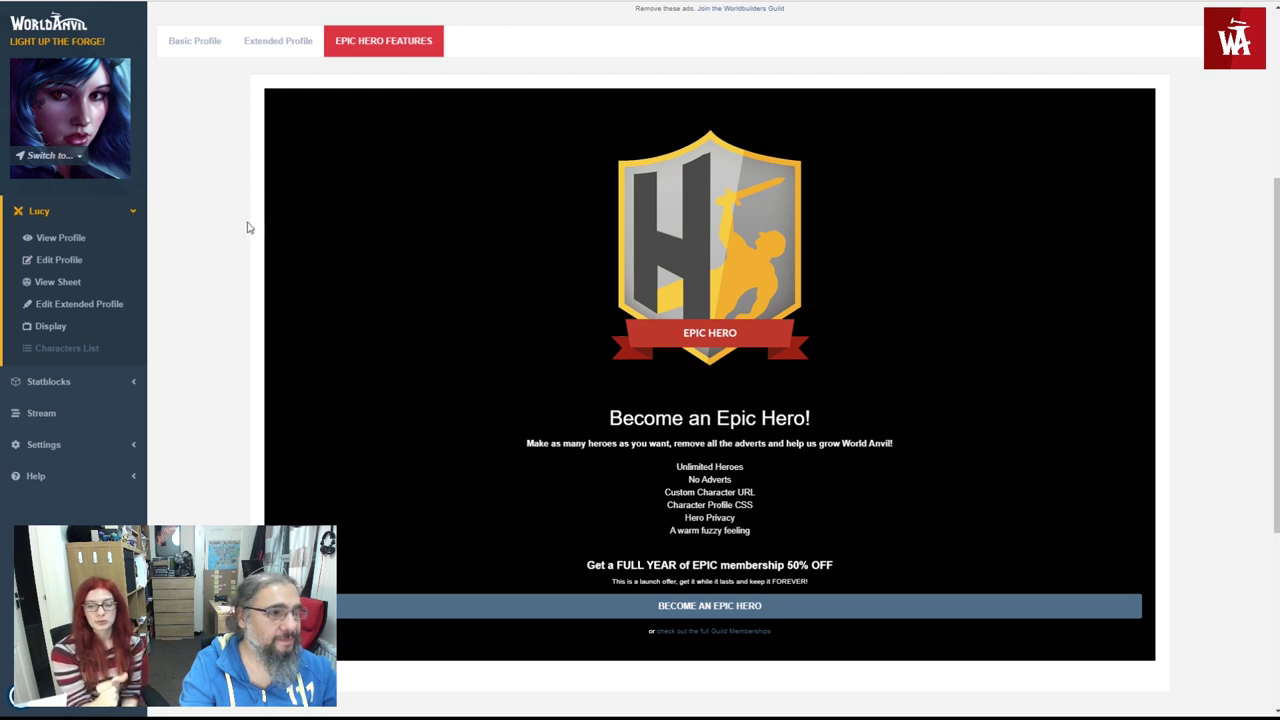
{"action": "left_click", "coordinate": [80, 242]}
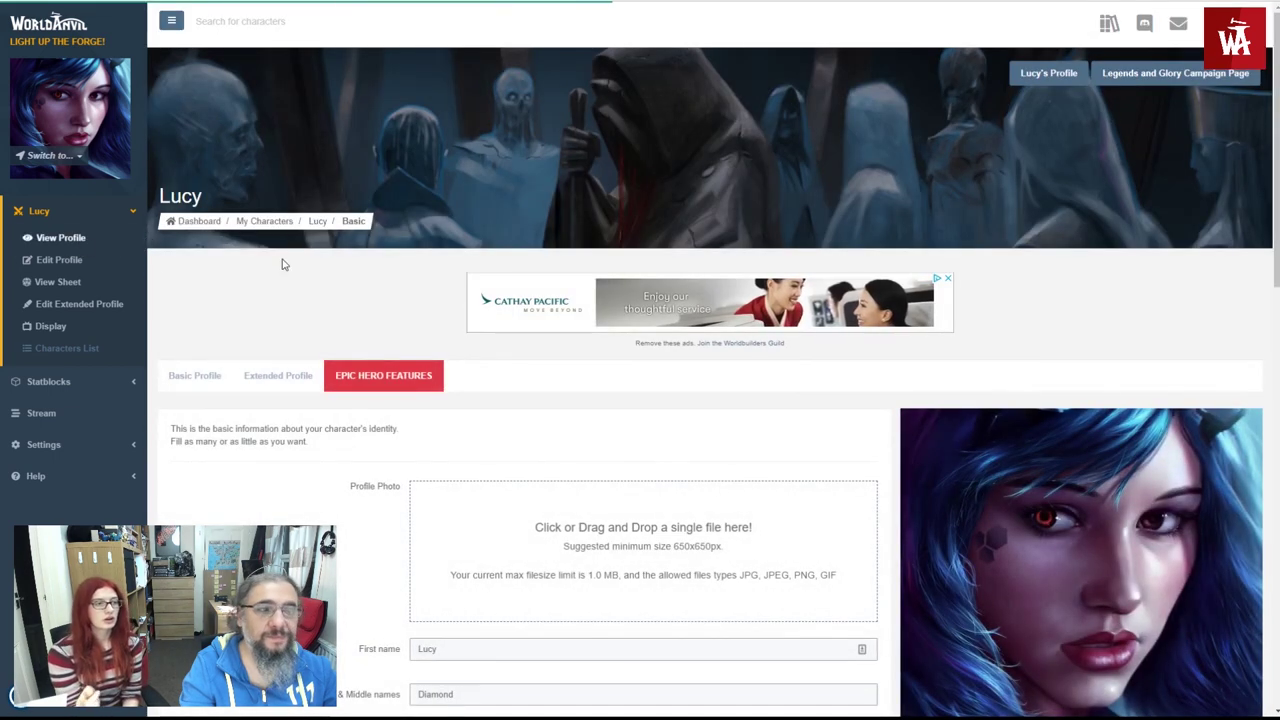
{"action": "scroll", "coordinate": [323, 270], "scroll_direction": "down", "scroll_amount": 2}
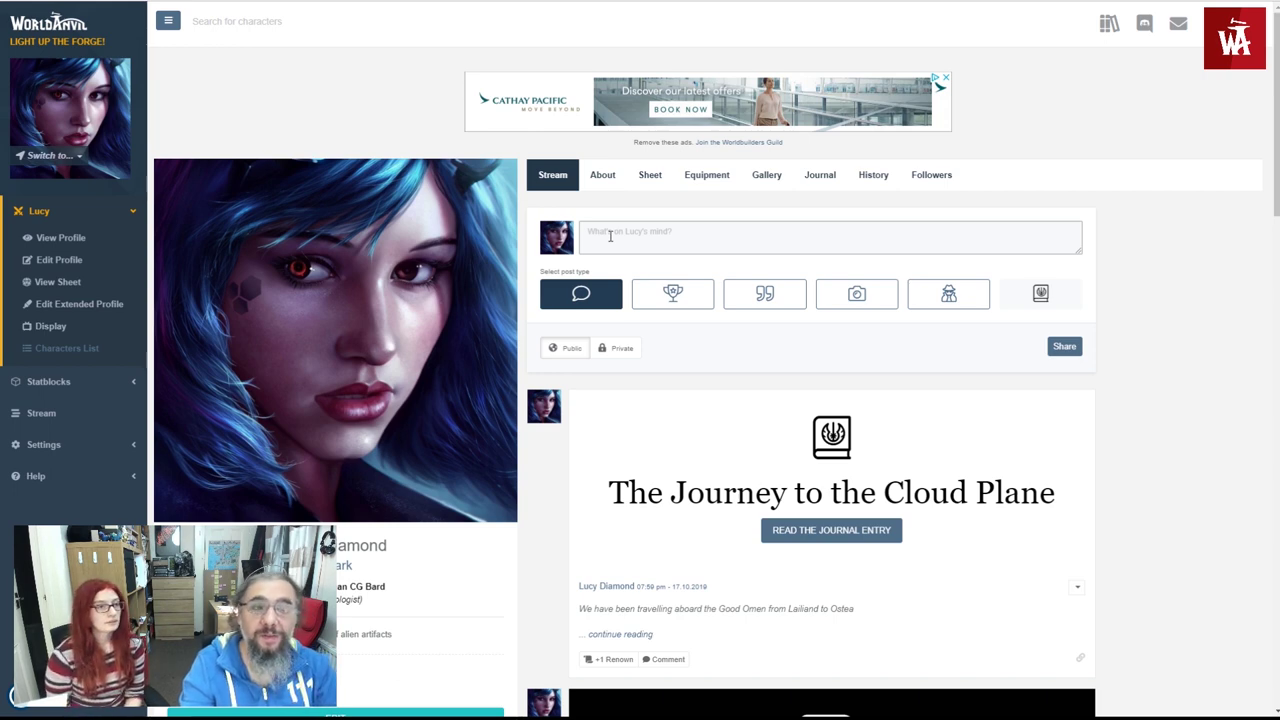
{"action": "scroll", "coordinate": [604, 228], "scroll_direction": "down", "scroll_amount": 1}
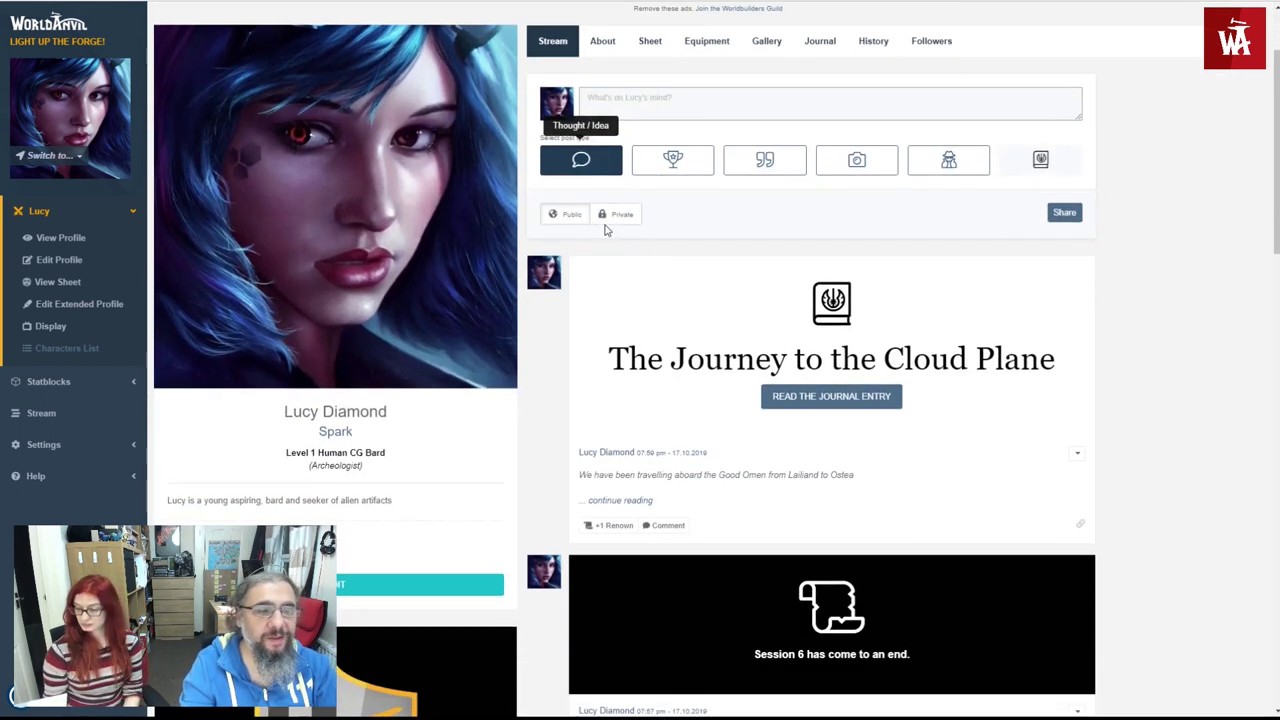
{"action": "scroll", "coordinate": [604, 228], "scroll_direction": "down", "scroll_amount": 1}
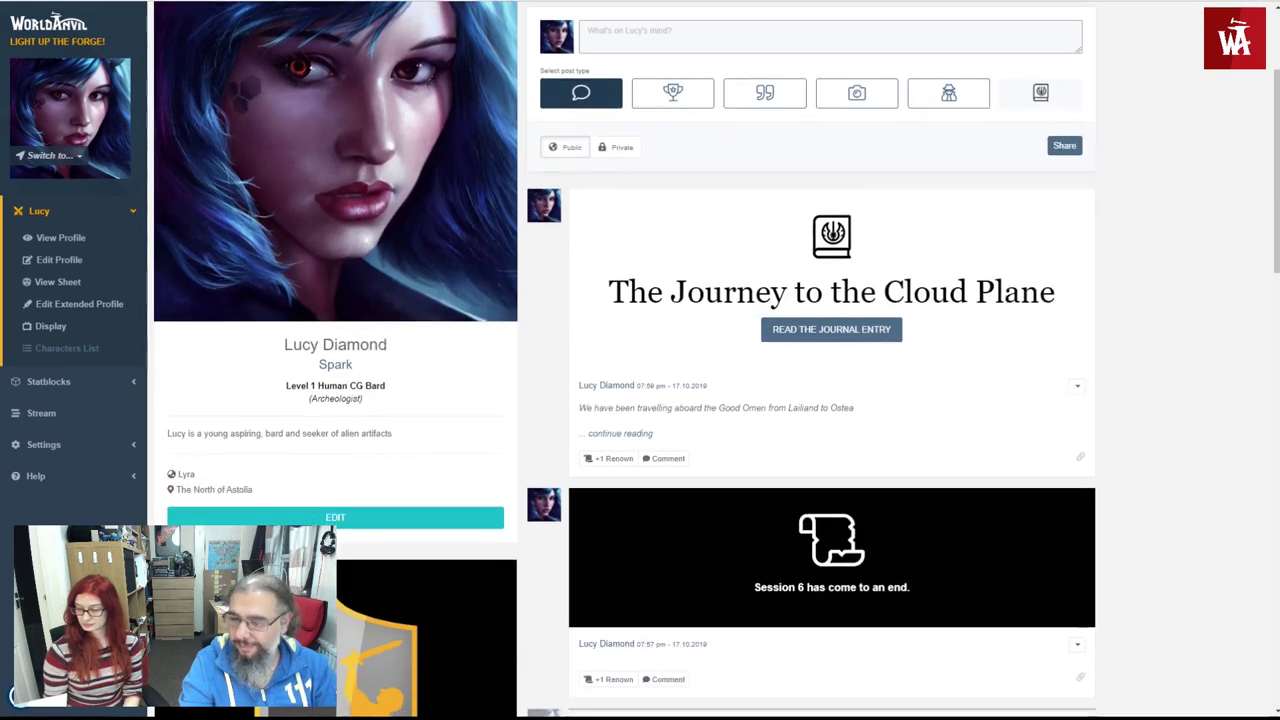